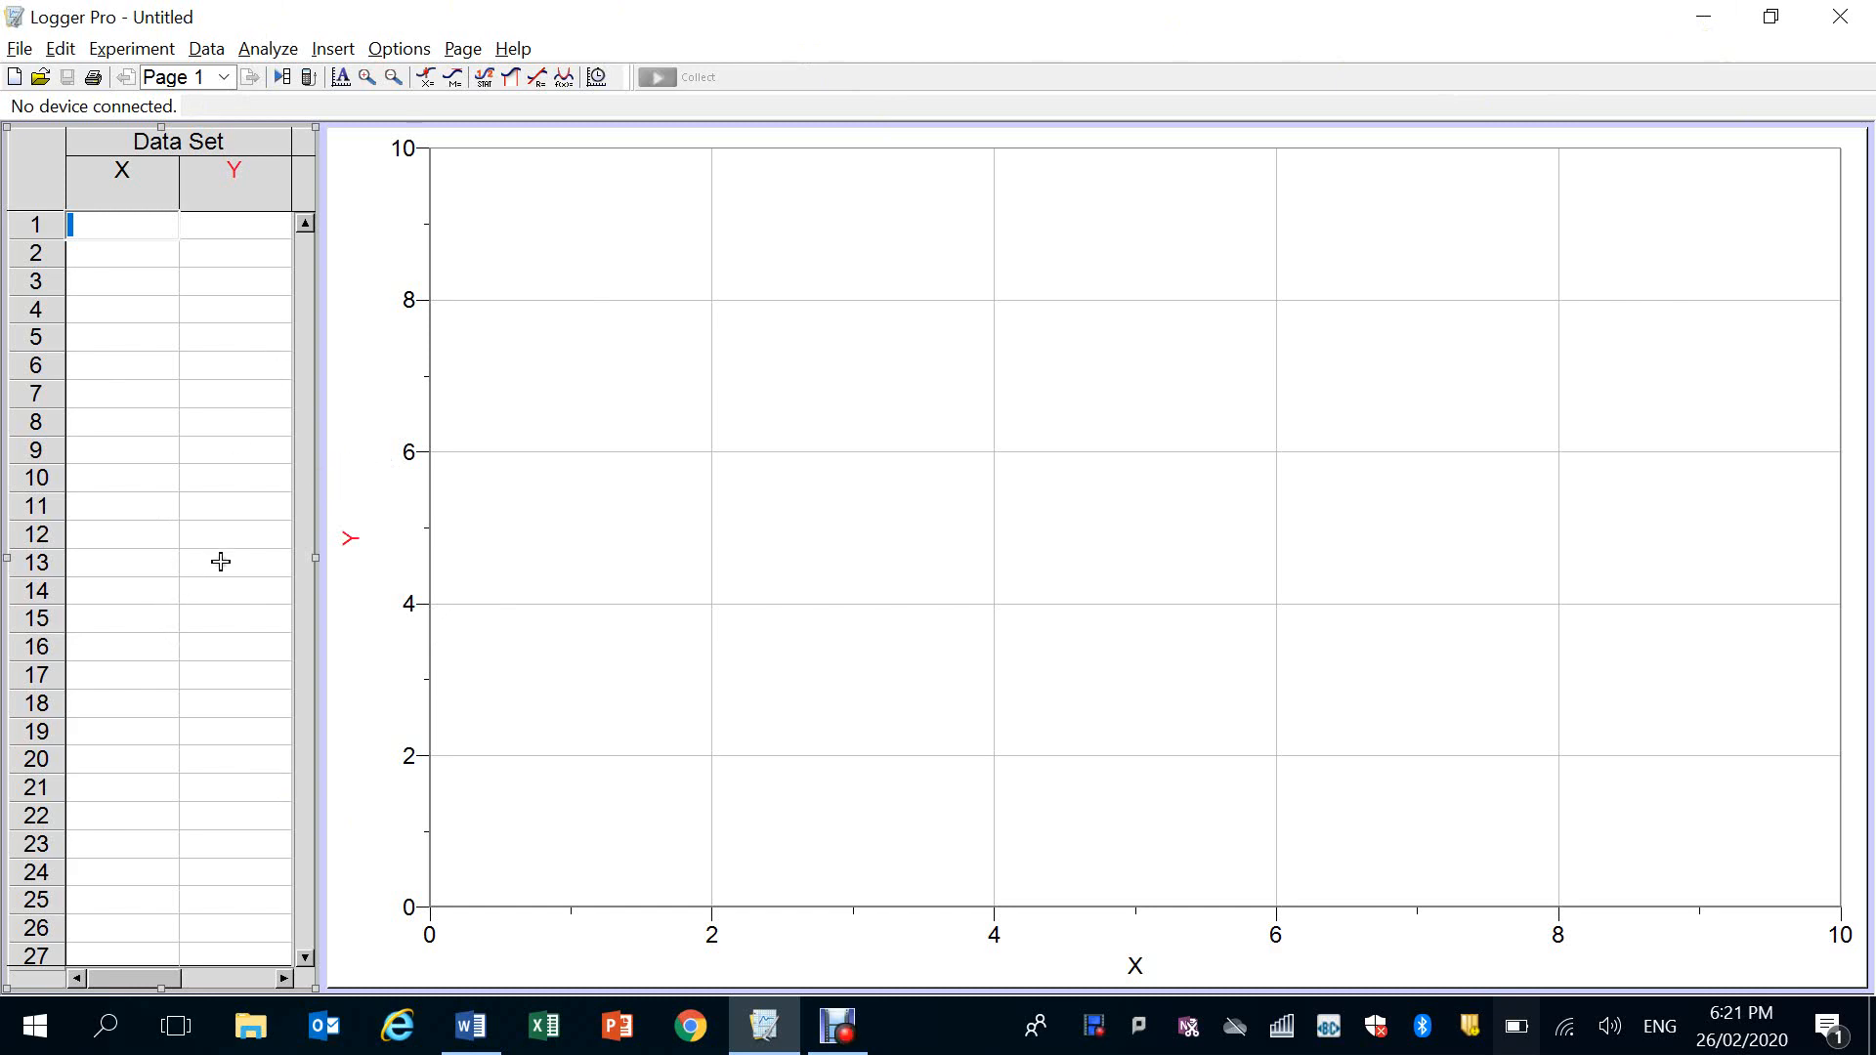
Insert the movie 375mL Launch 1.mp4 from the Rocket Footage folder, then move it up and enlarge it on the page
{"action": "left_click", "coordinate": [332, 49]}
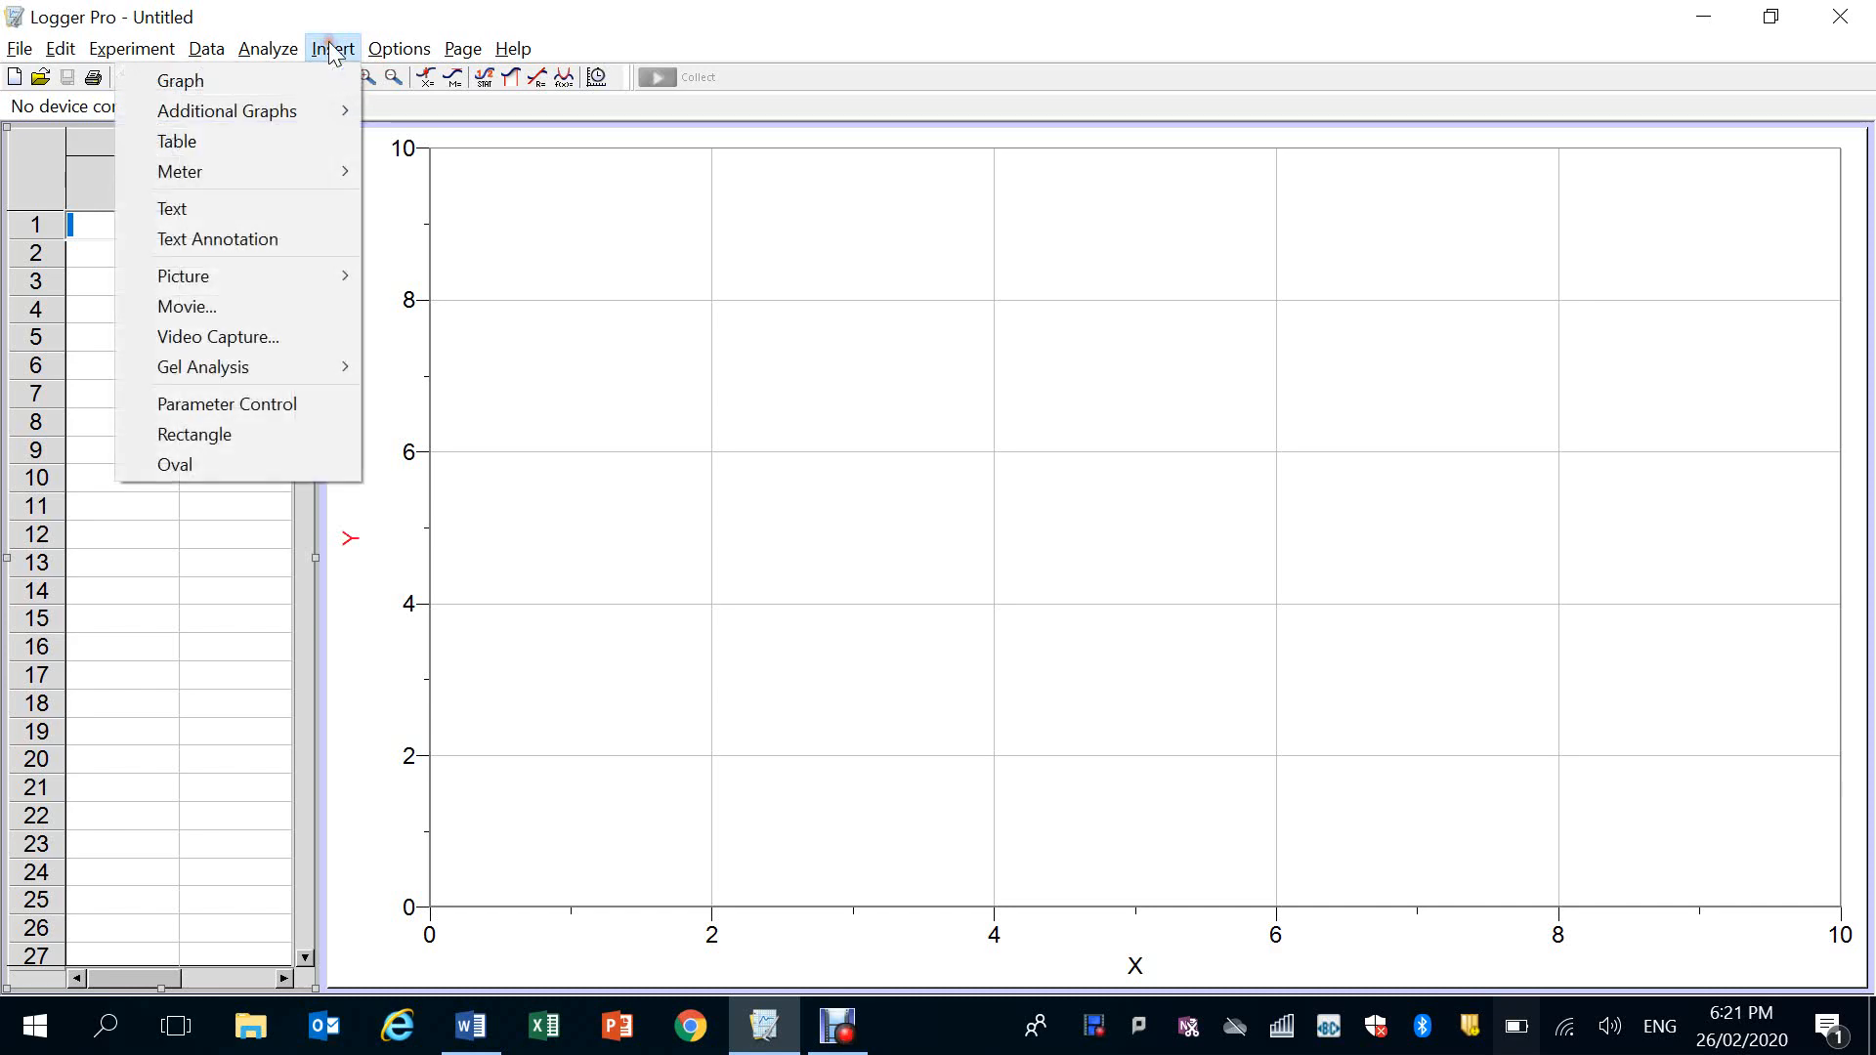
{"action": "left_click", "coordinate": [211, 306]}
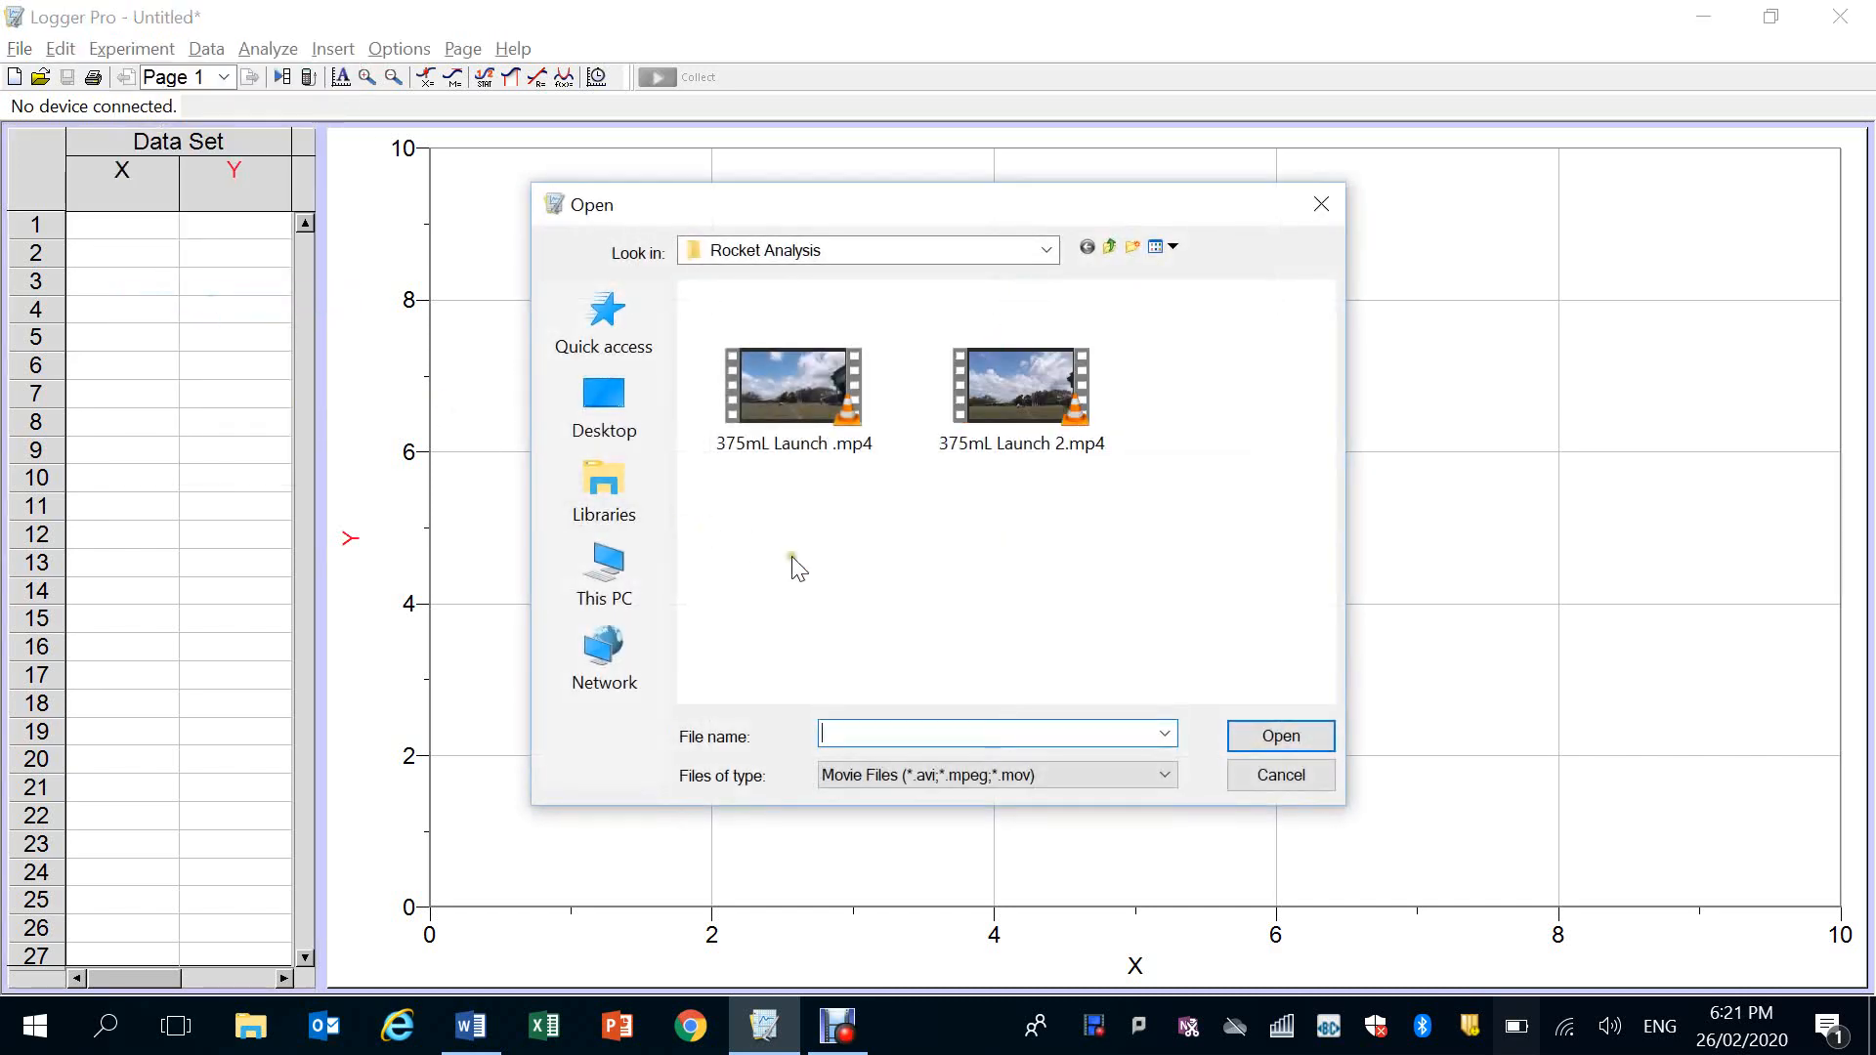
{"action": "left_click", "coordinate": [858, 246]}
{"action": "left_click", "coordinate": [805, 722]}
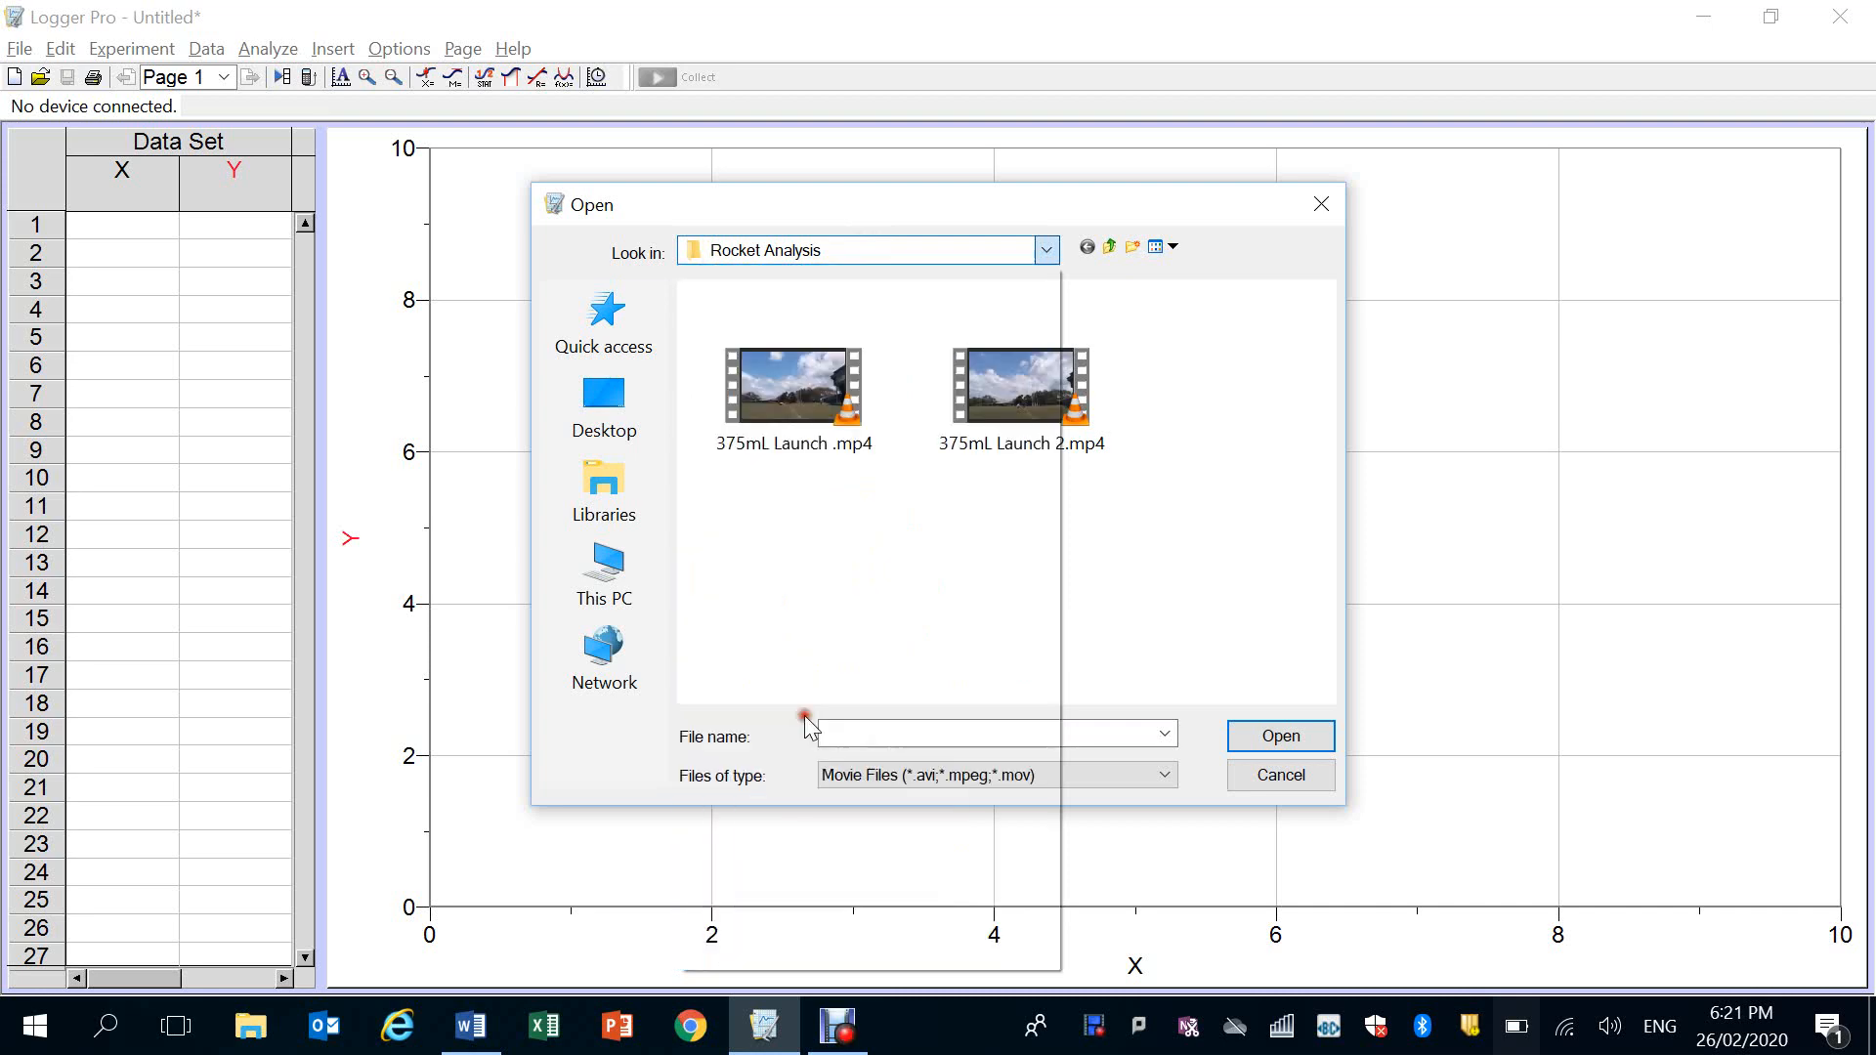
{"action": "double_click", "coordinate": [819, 356]}
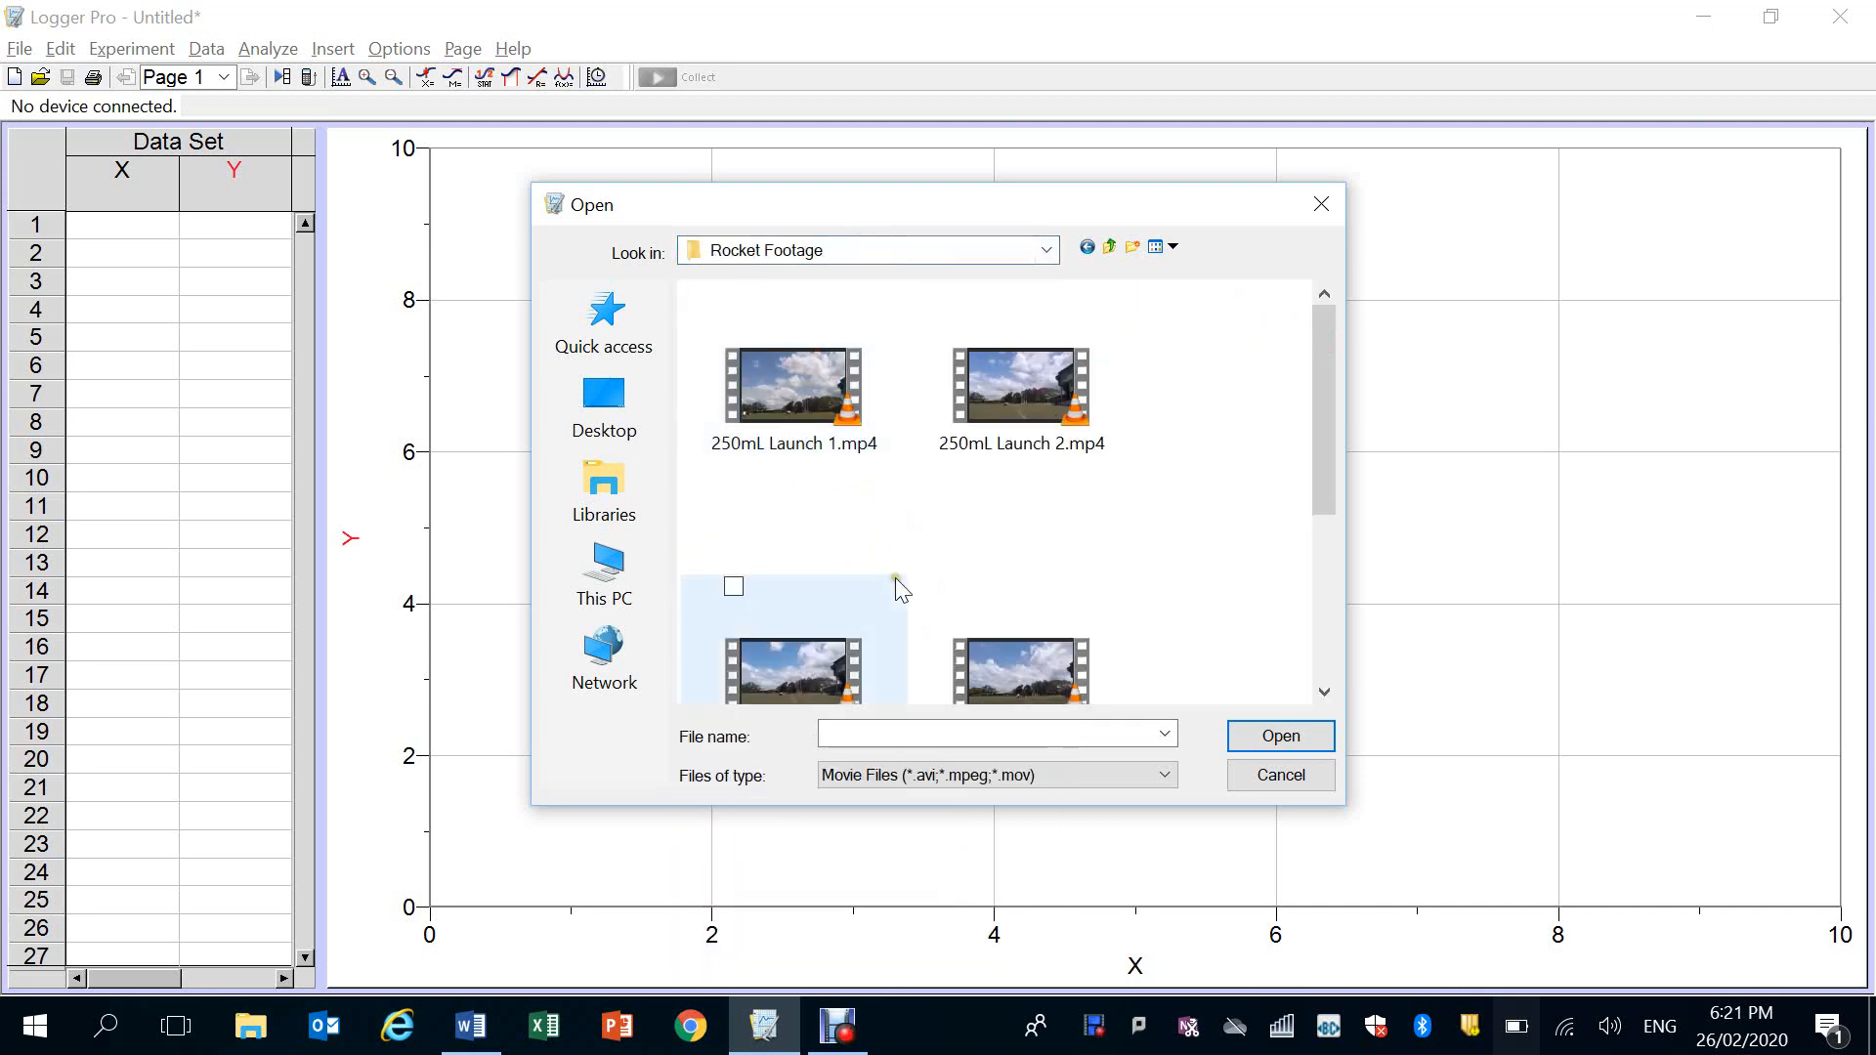
{"action": "scroll", "coordinate": [895, 581], "scroll_direction": "down", "scroll_amount": 2}
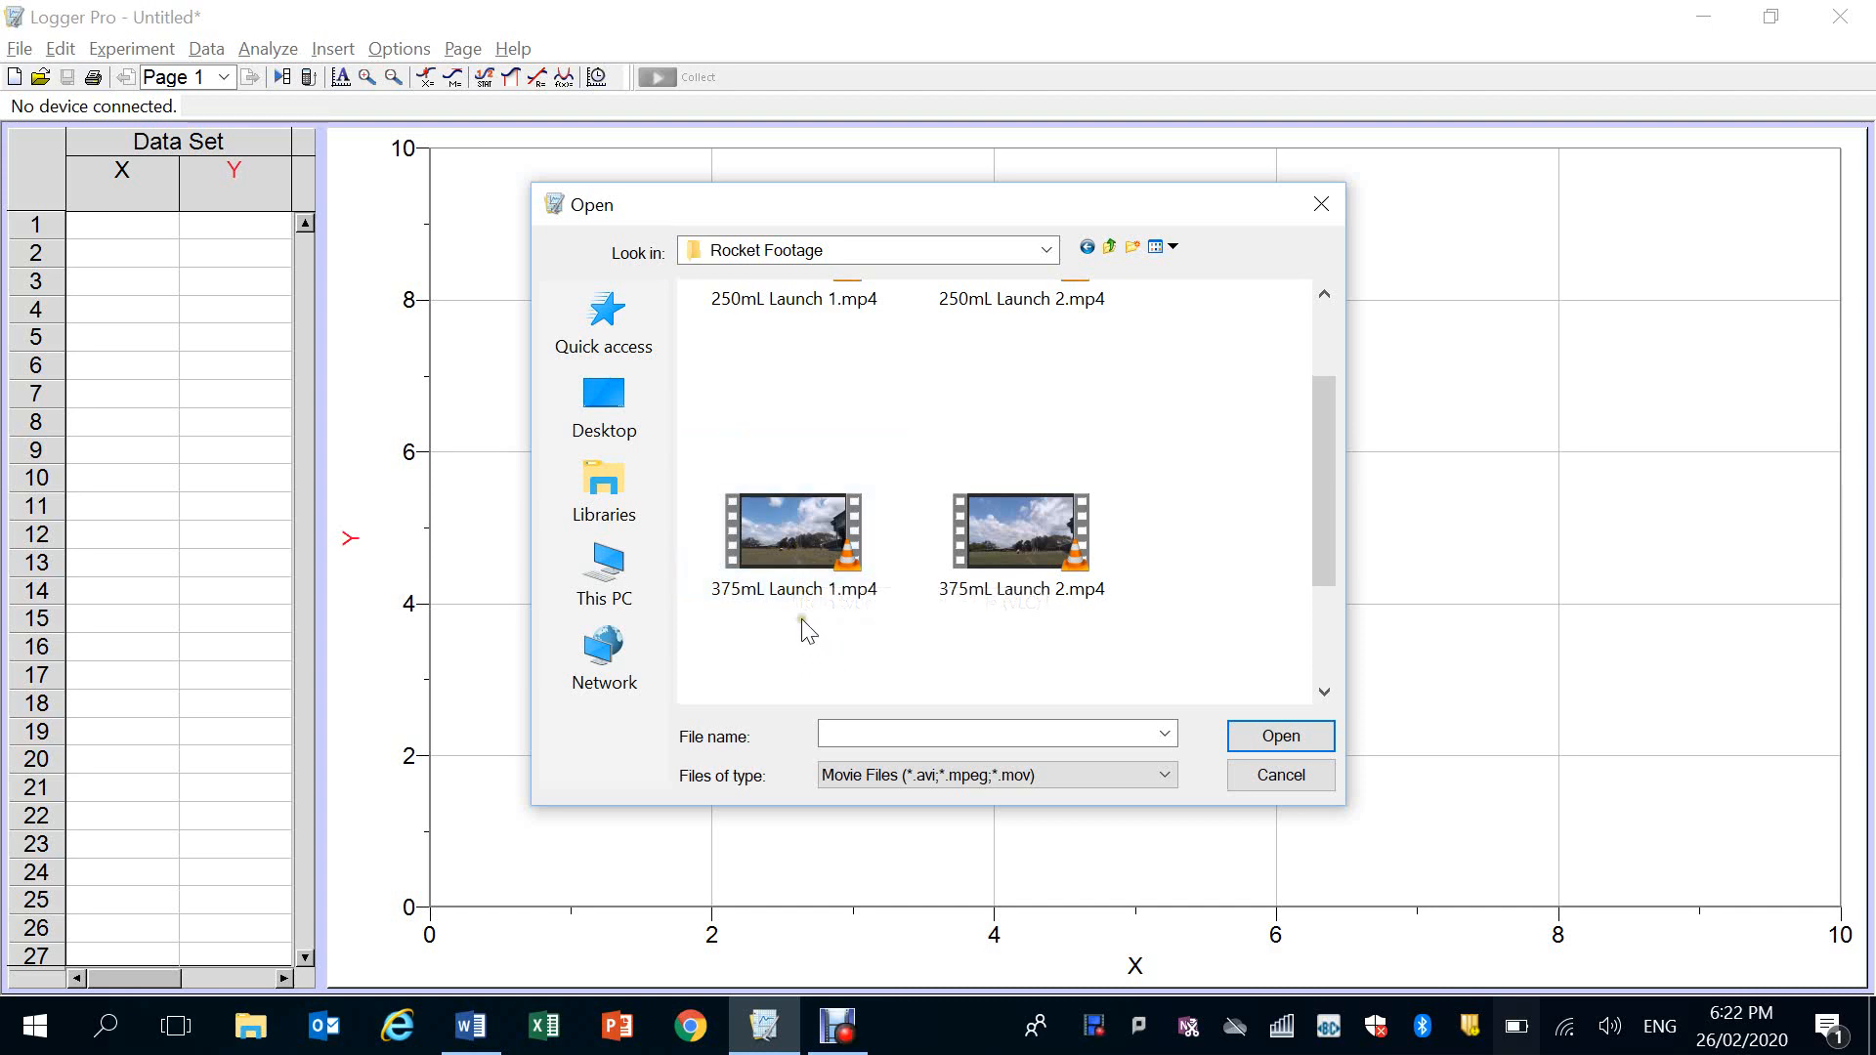
{"action": "double_click", "coordinate": [784, 549]}
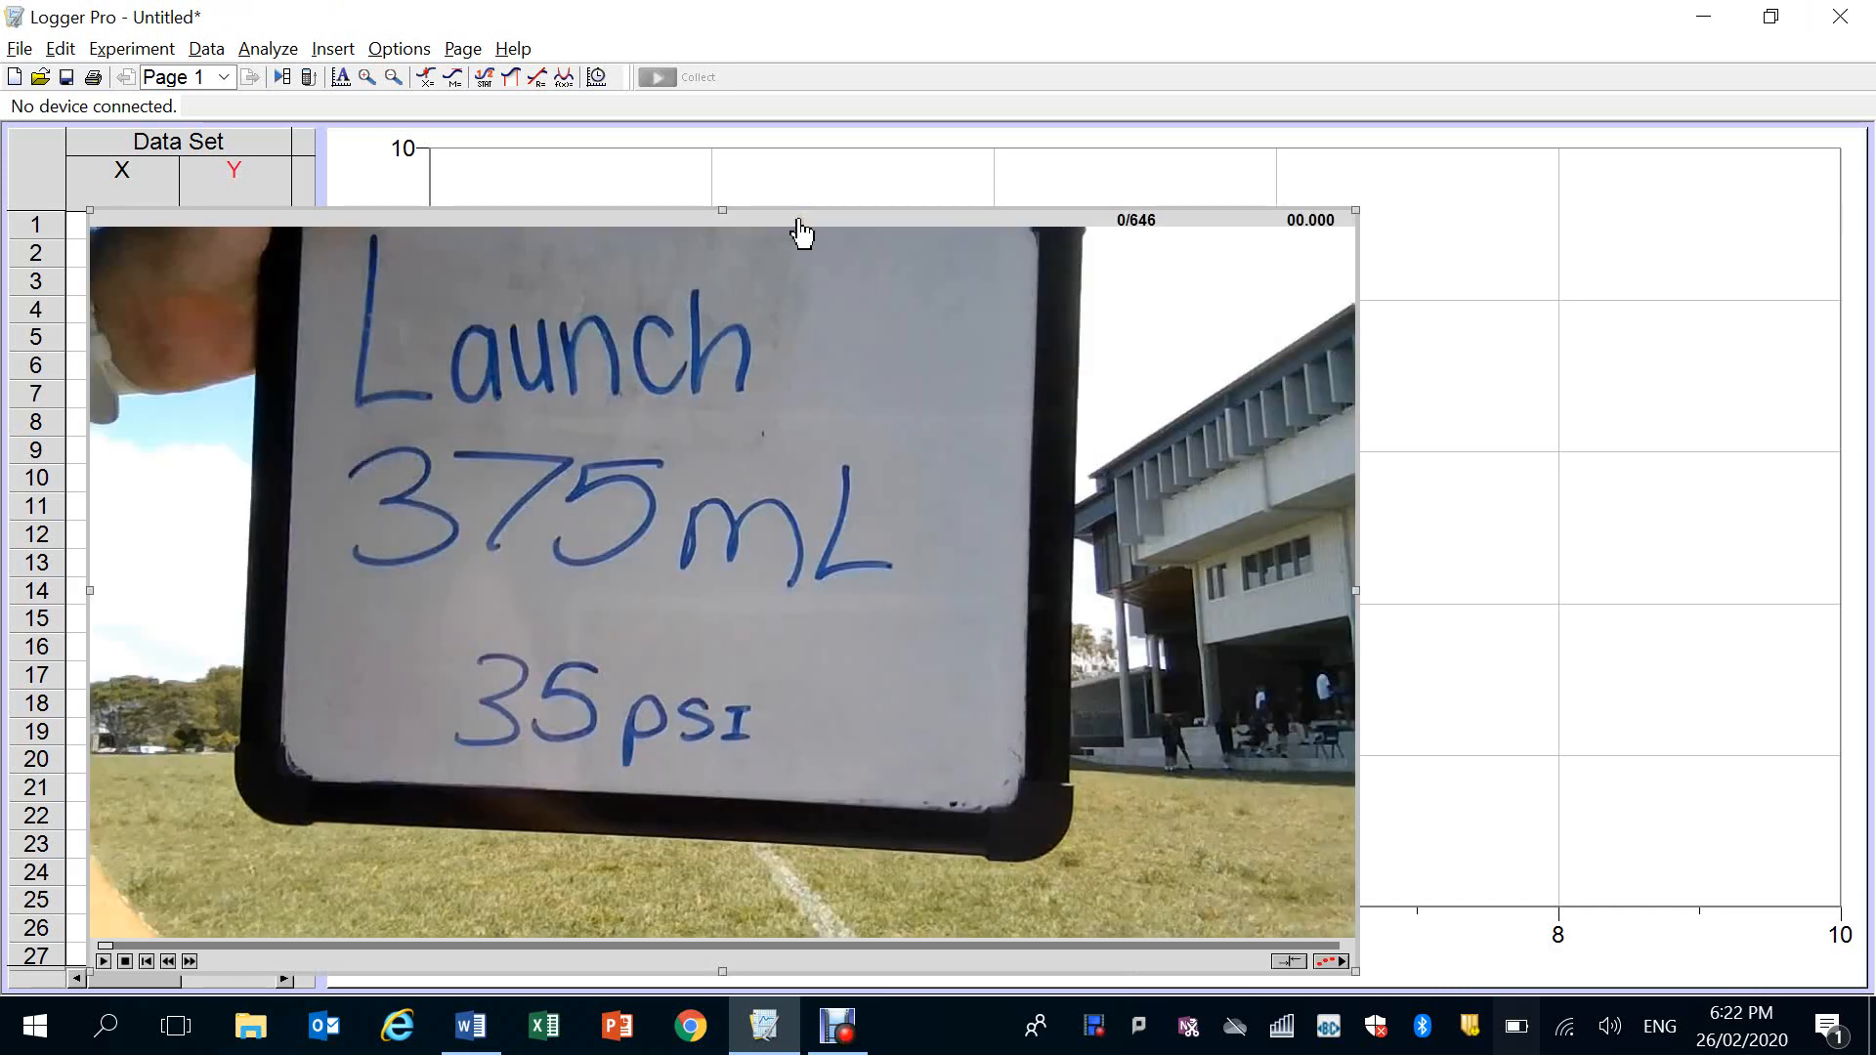
{"action": "left_click_drag", "start_coordinate": [800, 225], "coordinate": [819, 117]}
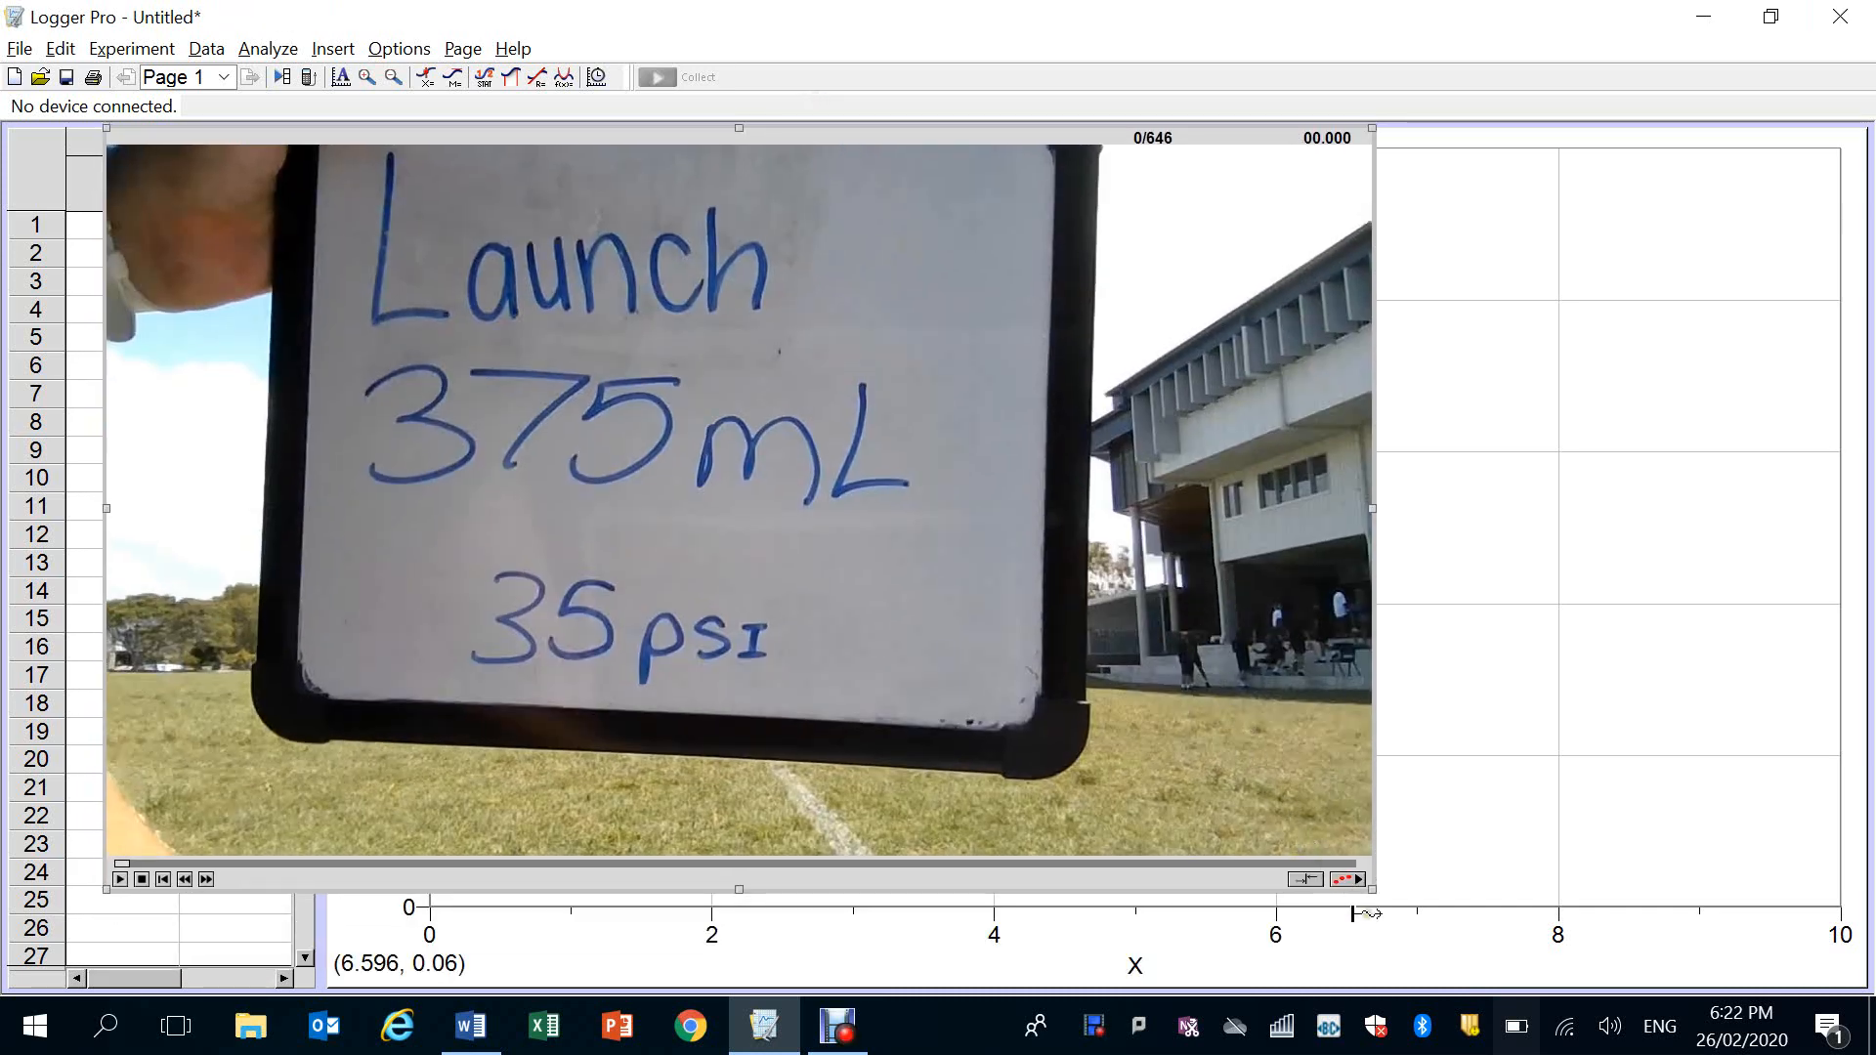
{"action": "left_click_drag", "start_coordinate": [1374, 891], "coordinate": [1566, 1007]}
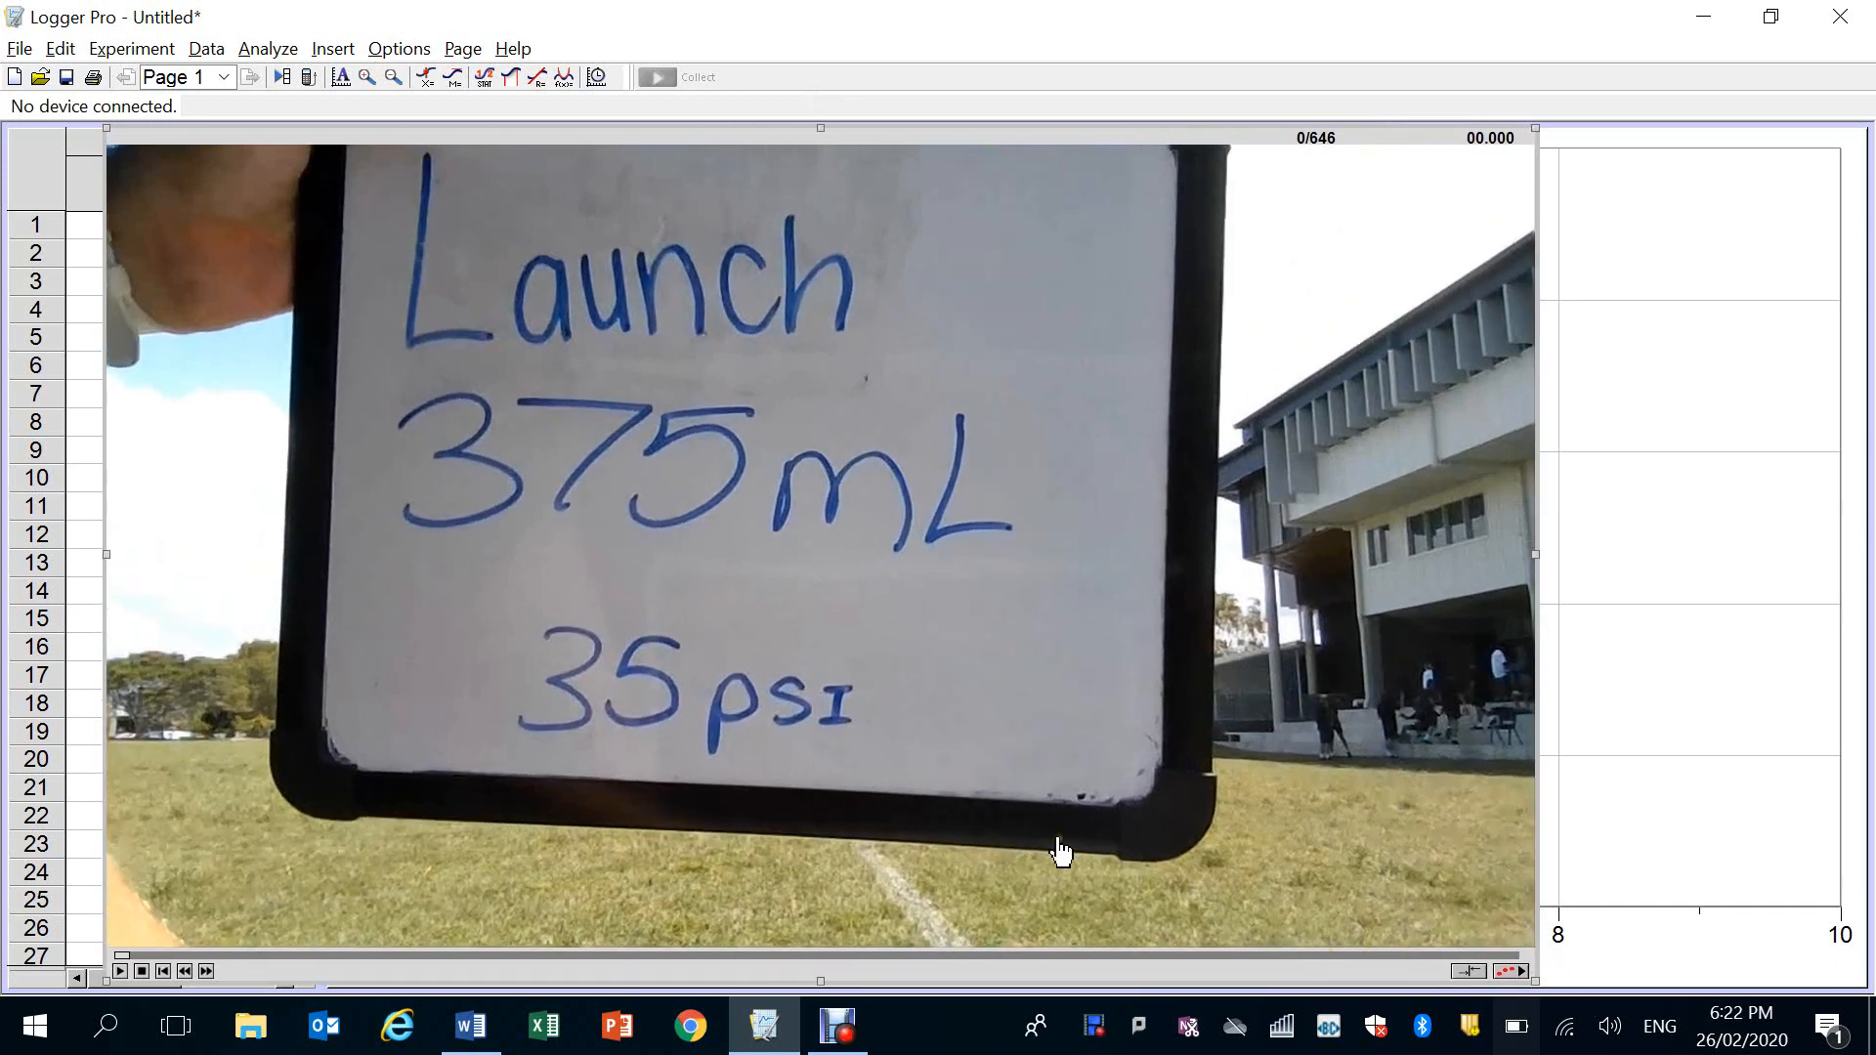
Advance the movie to frame 484, just past the rocket launch
{"action": "left_click", "coordinate": [291, 955]}
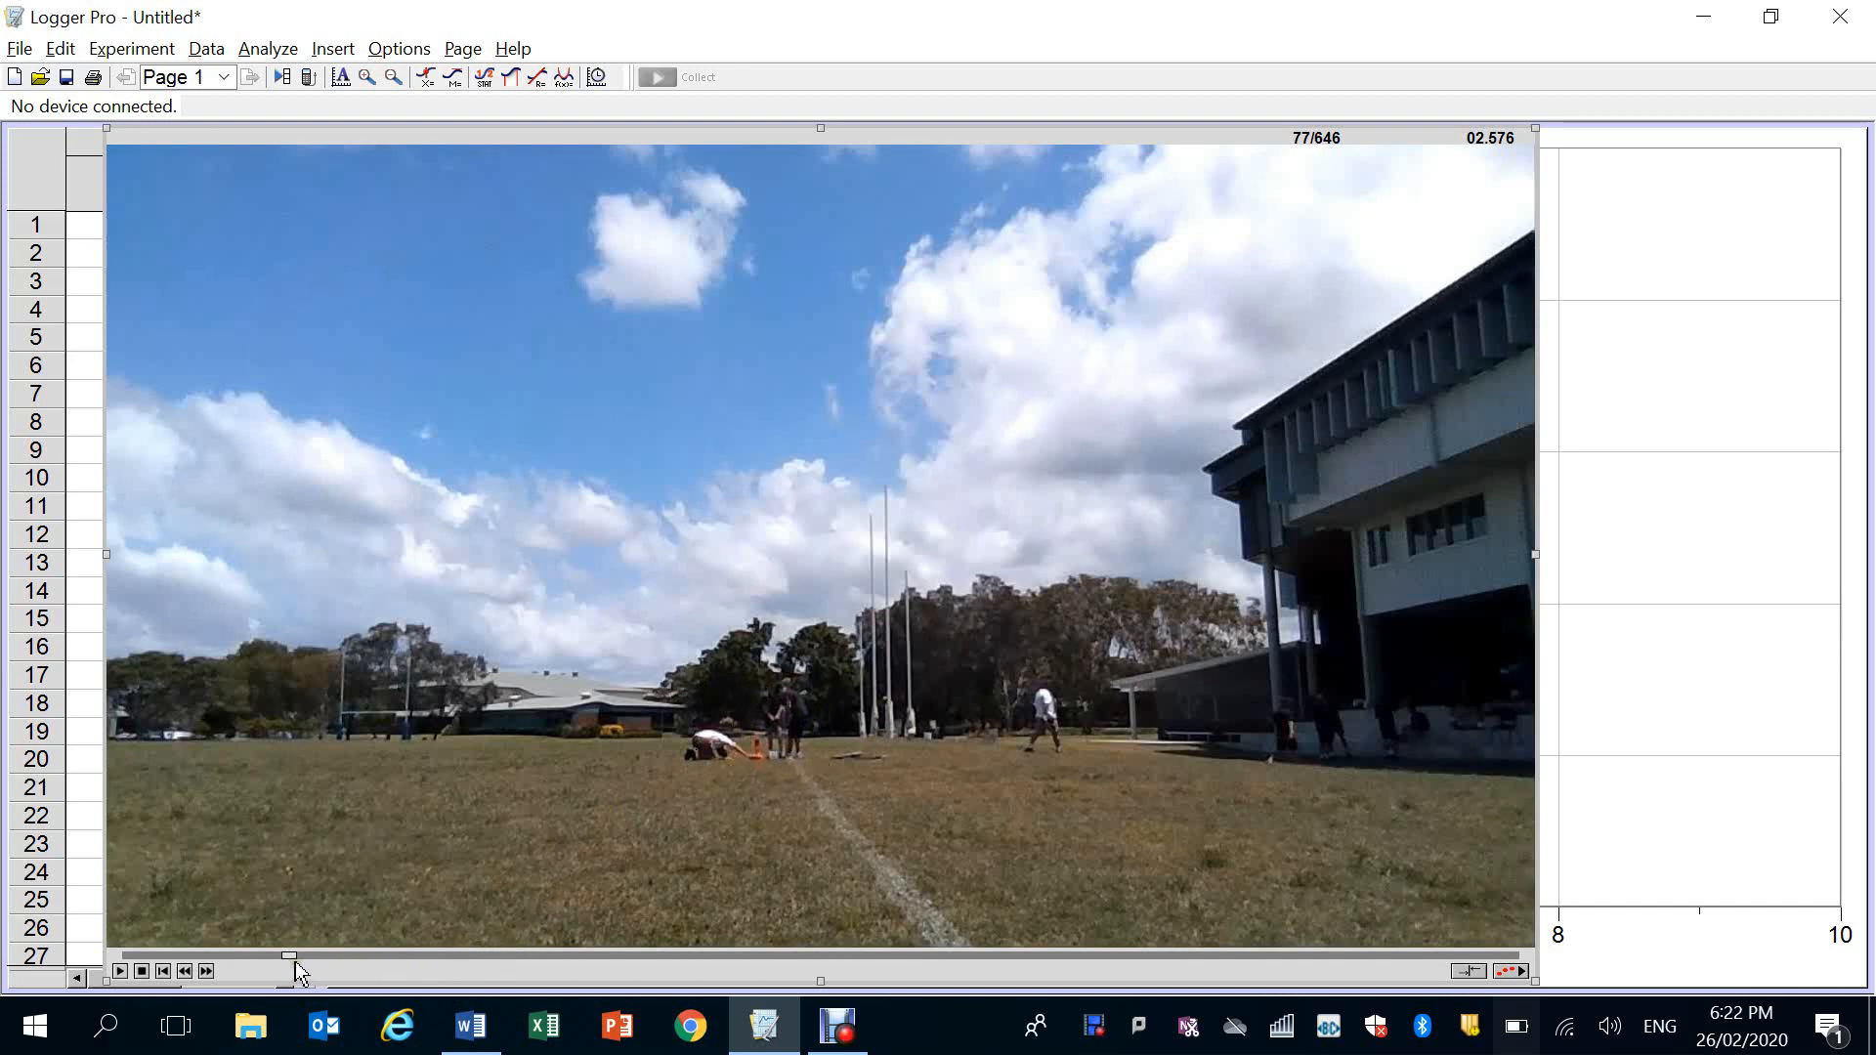
{"action": "left_click", "coordinate": [449, 955]}
{"action": "left_click", "coordinate": [888, 955]}
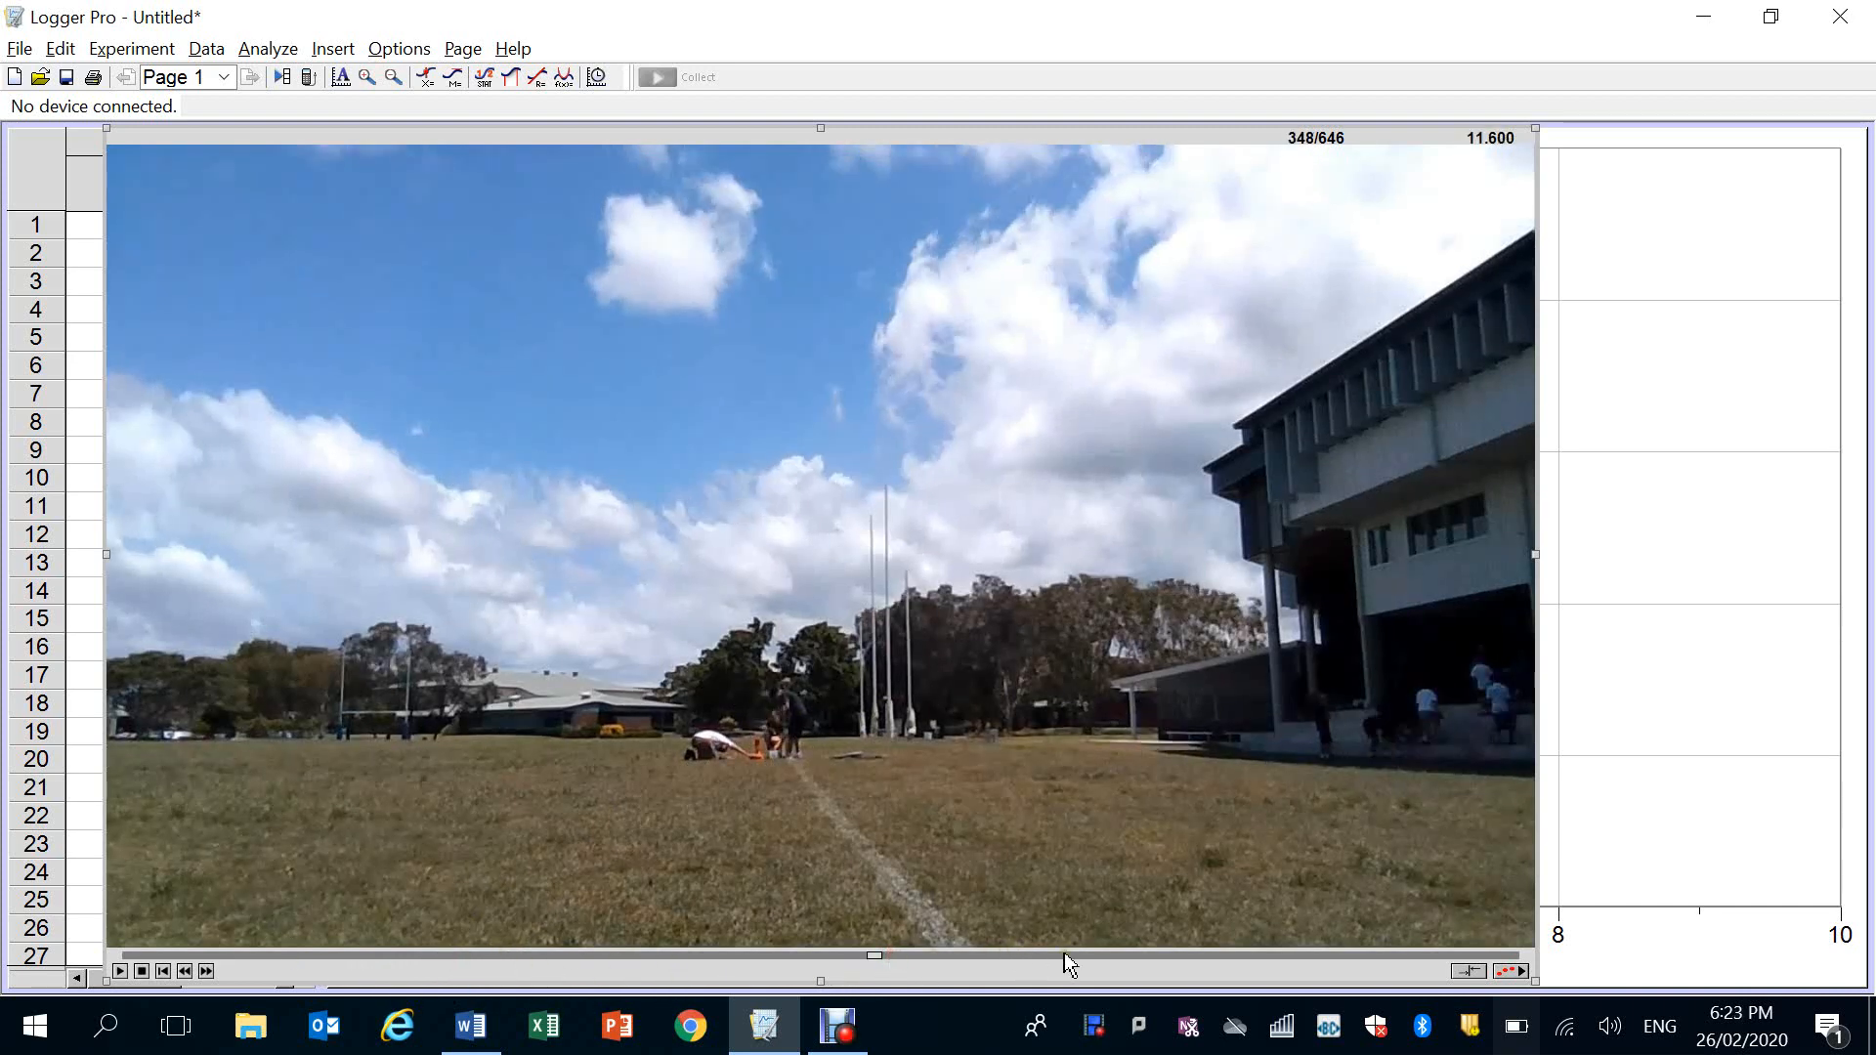
{"action": "left_click", "coordinate": [1106, 955]}
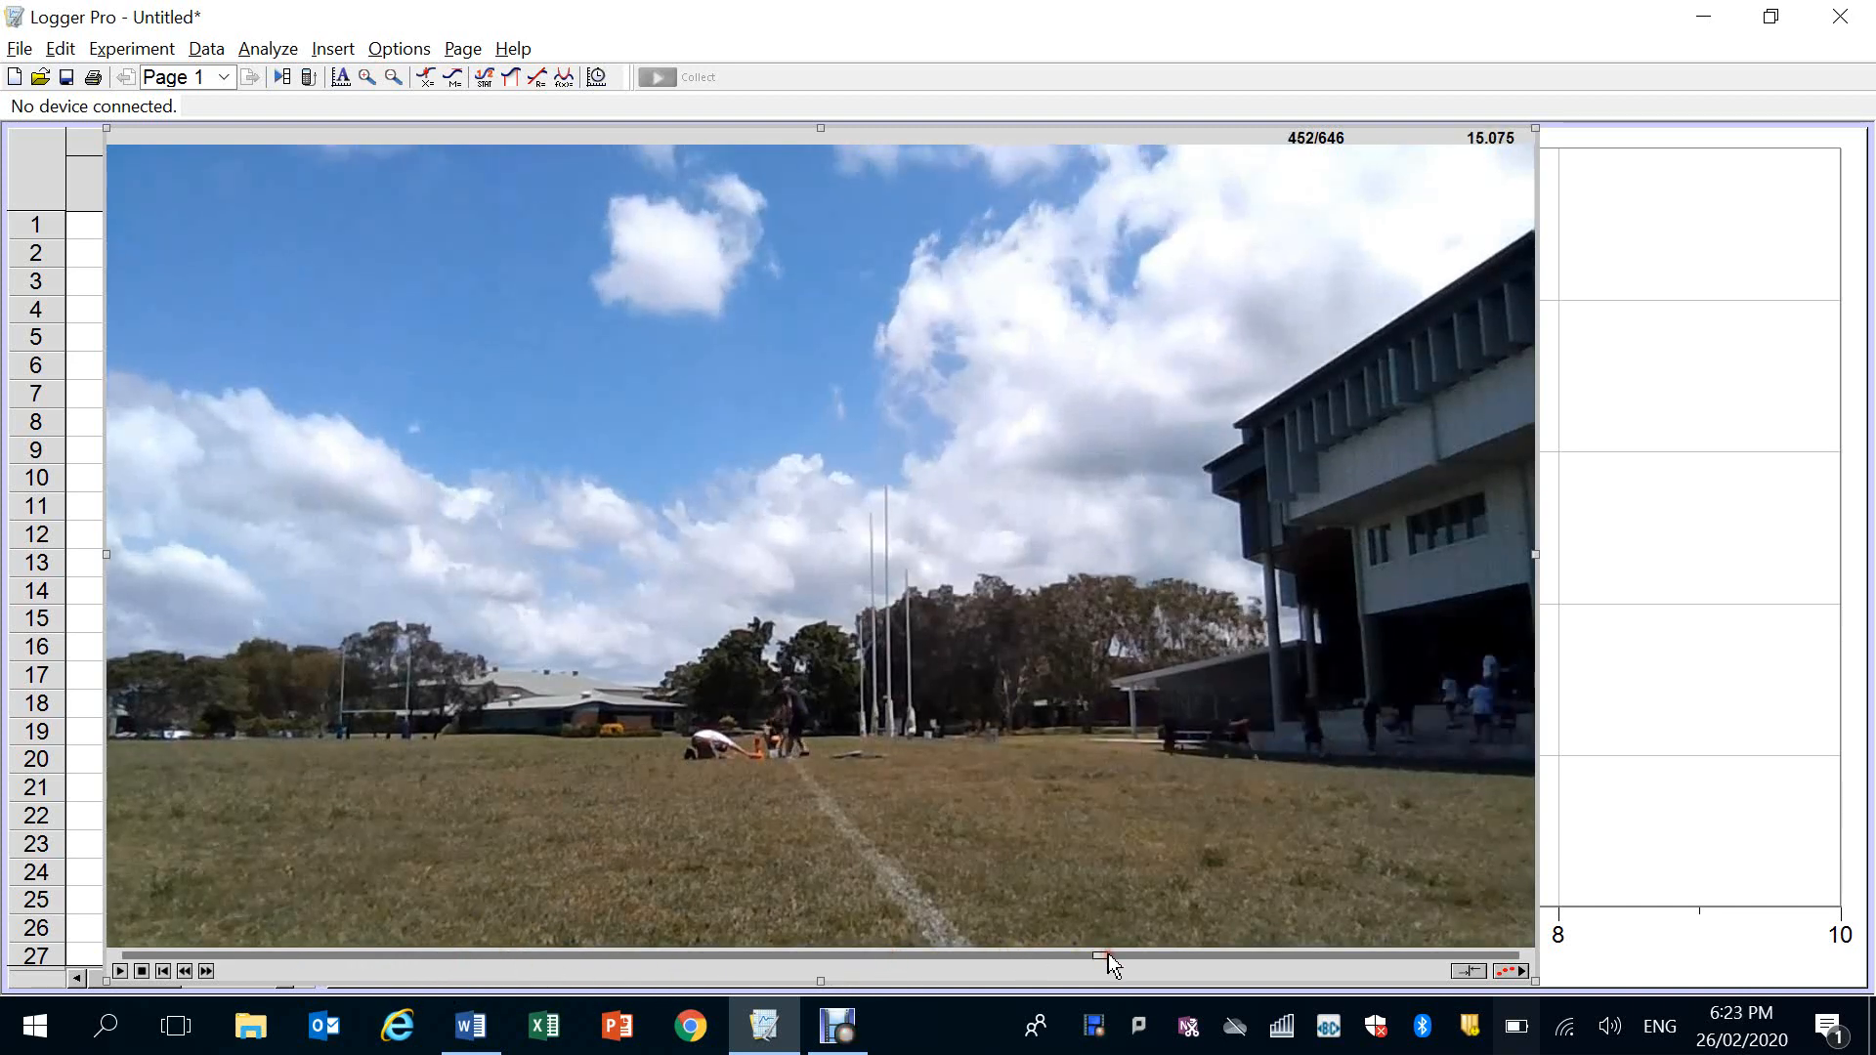
{"action": "left_click", "coordinate": [1175, 955]}
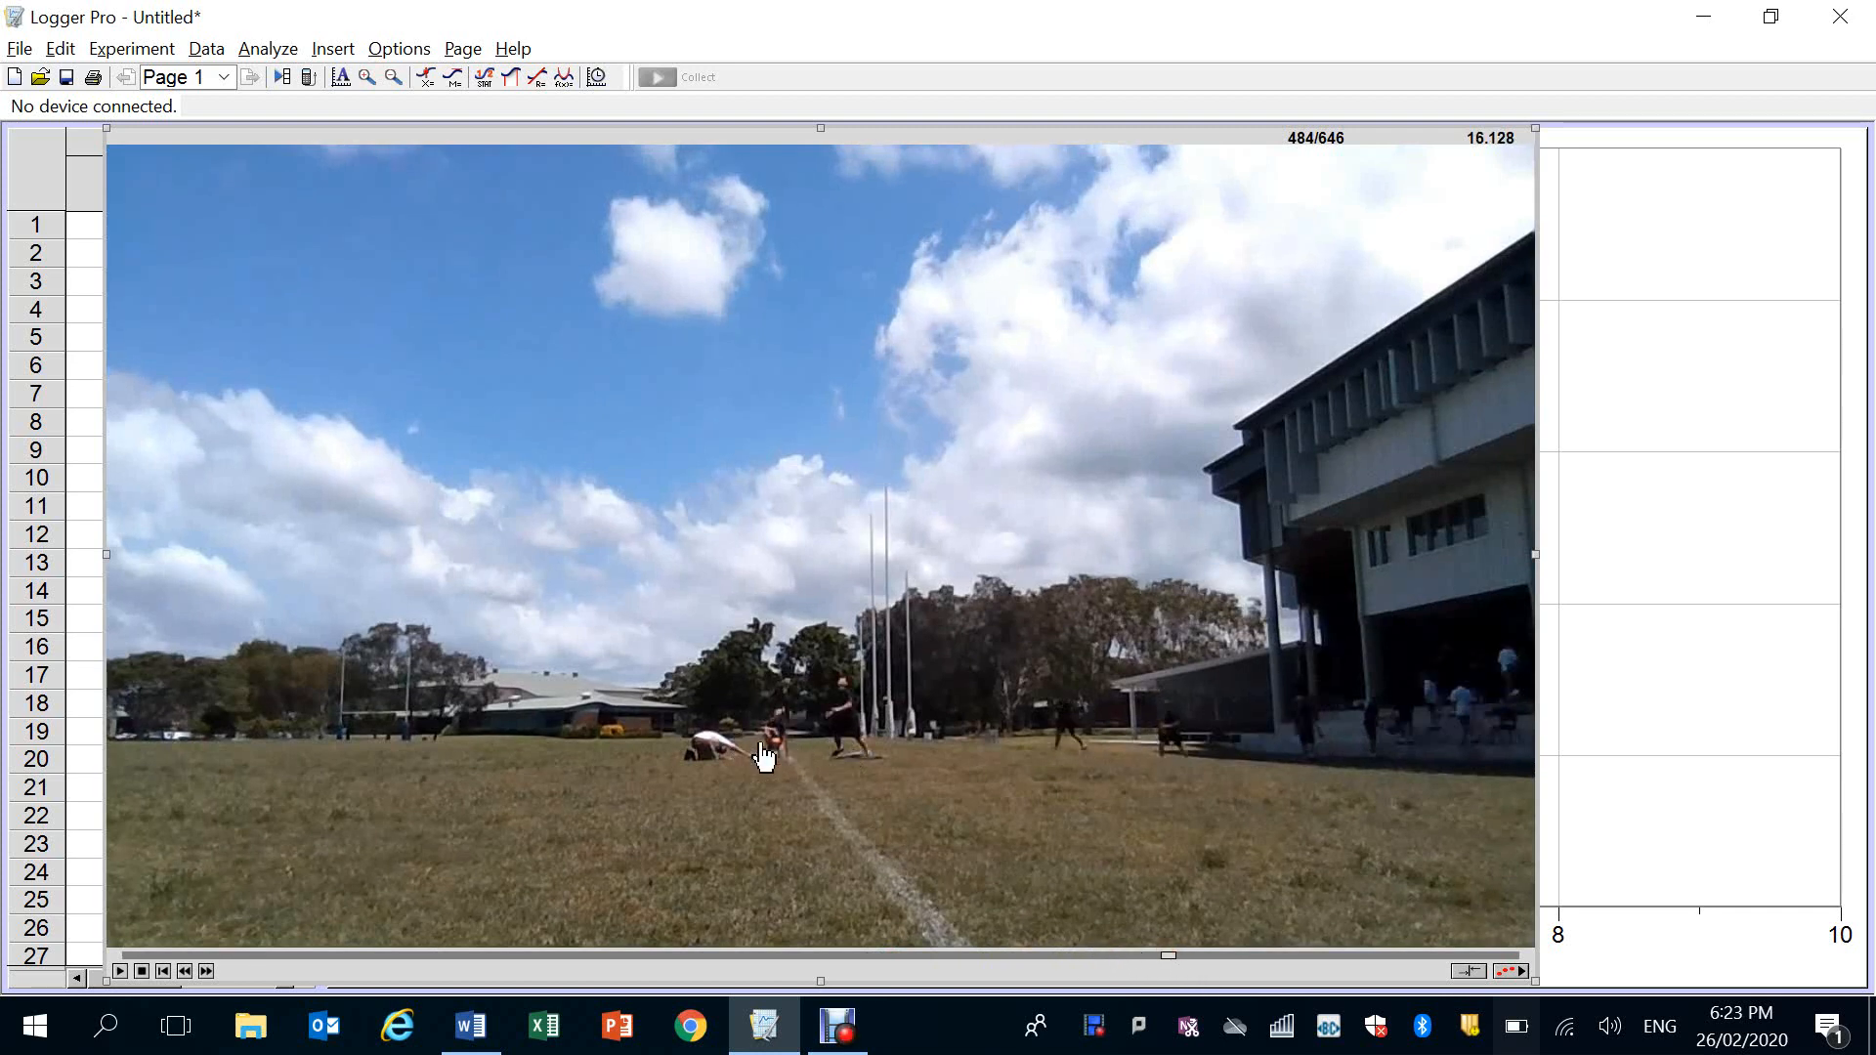
Step the movie back frame by frame to frame 460, just before the rocket lifts off
{"action": "left_click", "coordinate": [186, 972]}
{"action": "left_click", "coordinate": [186, 973]}
{"action": "left_click", "coordinate": [185, 972]}
{"action": "left_click", "coordinate": [186, 972]}
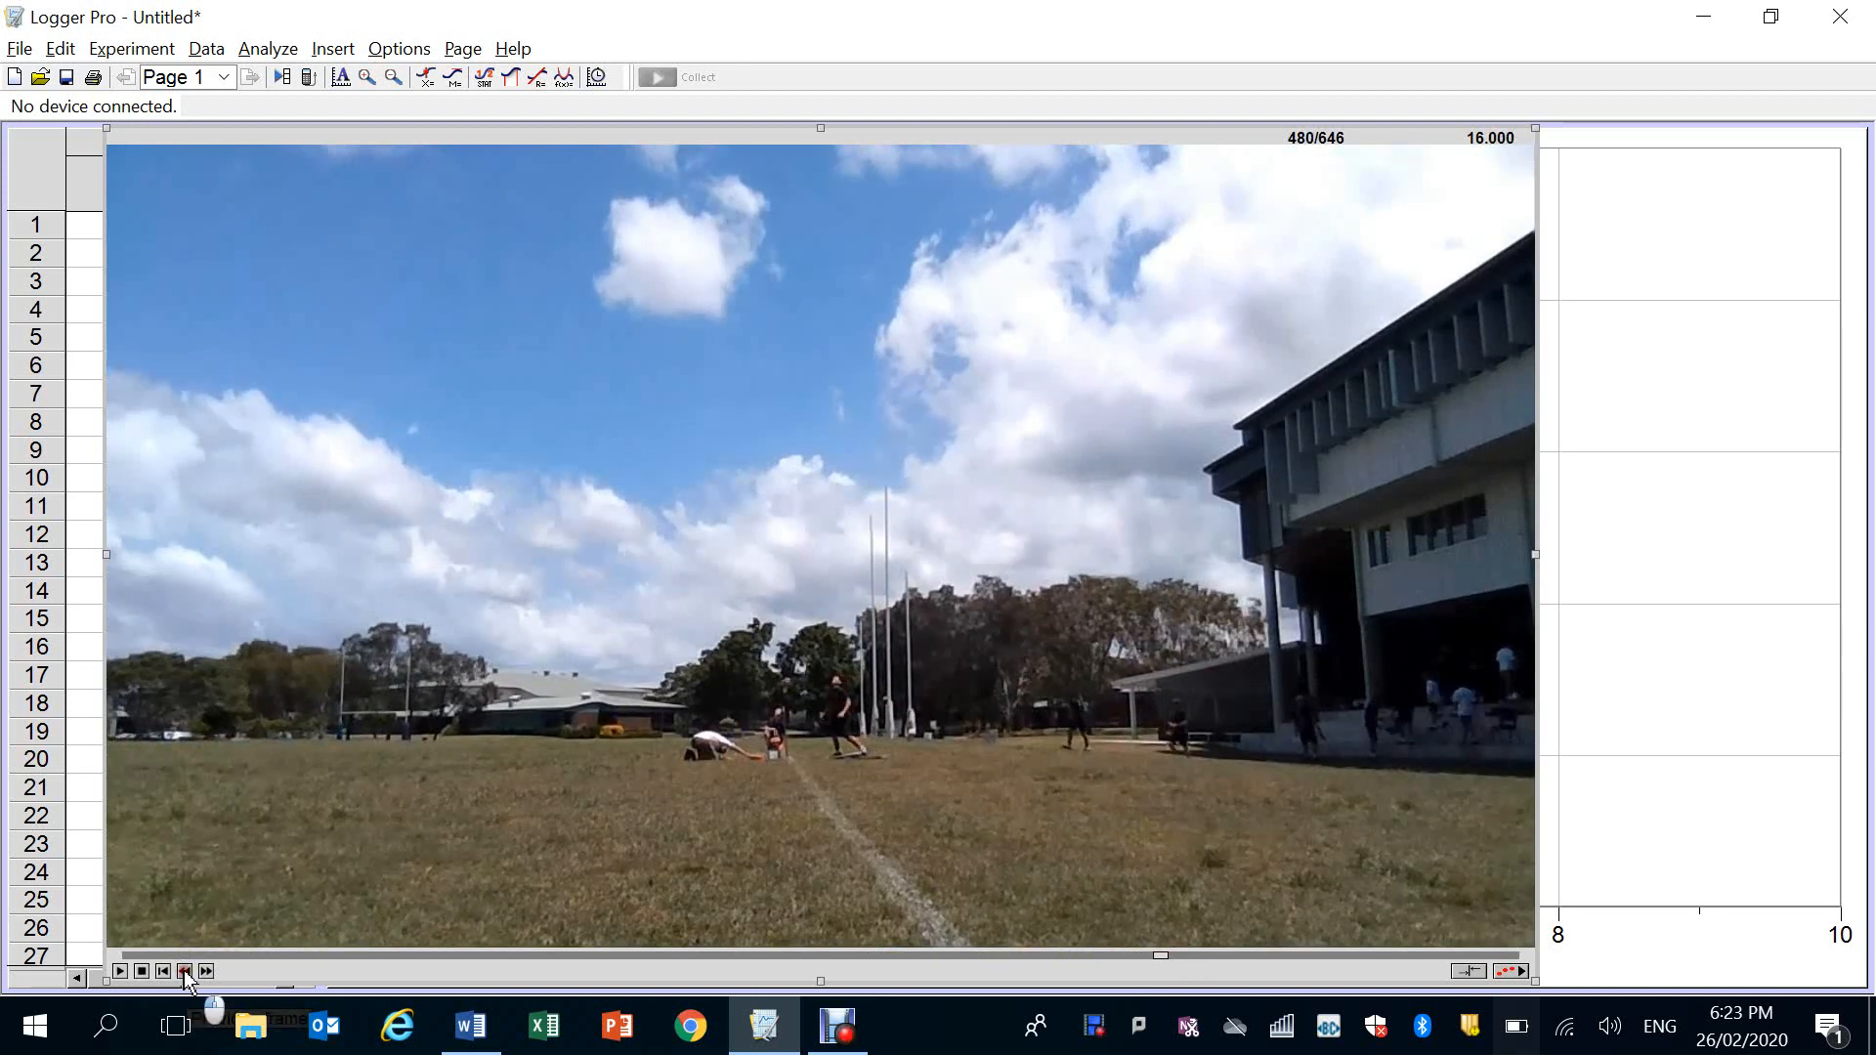
{"action": "left_click", "coordinate": [185, 972]}
{"action": "left_click", "coordinate": [186, 973]}
{"action": "left_click", "coordinate": [186, 972]}
{"action": "left_click", "coordinate": [185, 972]}
{"action": "left_click", "coordinate": [186, 972]}
{"action": "left_click", "coordinate": [186, 972]}
{"action": "double_click", "coordinate": [185, 972]}
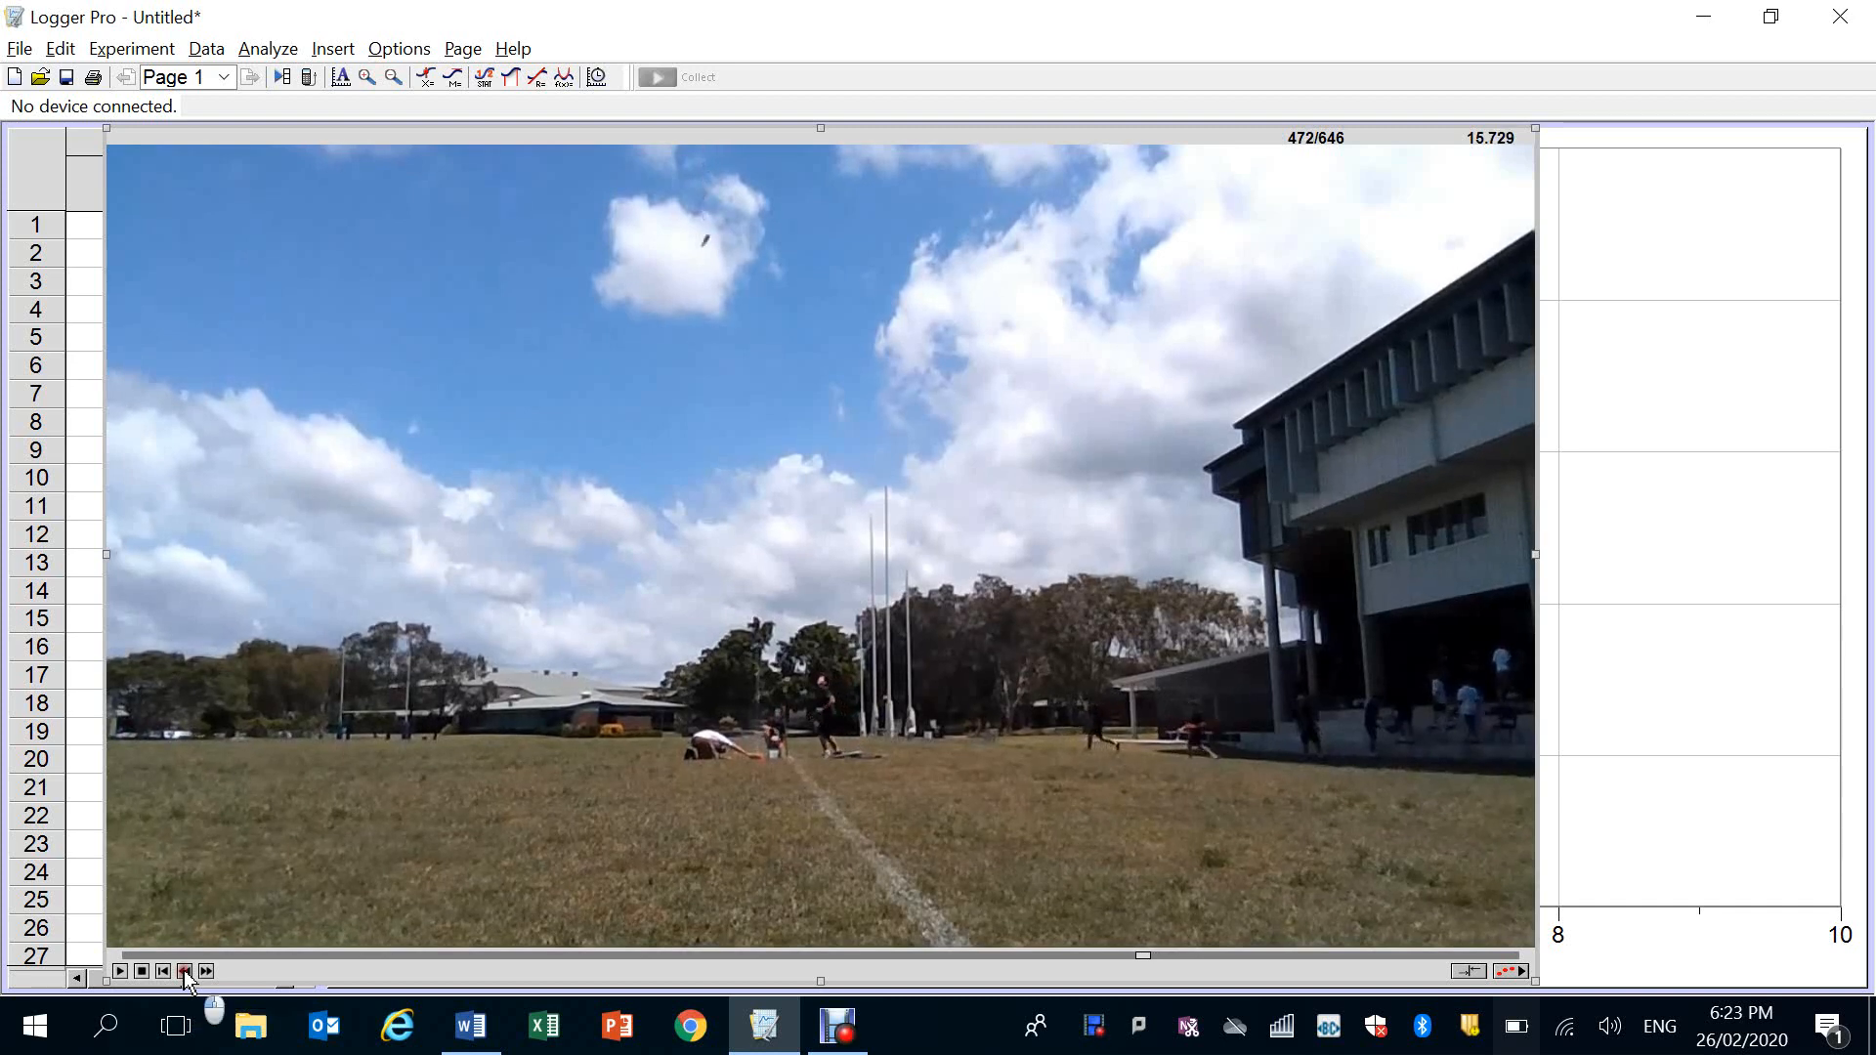
{"action": "triple_click", "coordinate": [186, 973]}
{"action": "double_click", "coordinate": [185, 972]}
{"action": "double_click", "coordinate": [185, 972]}
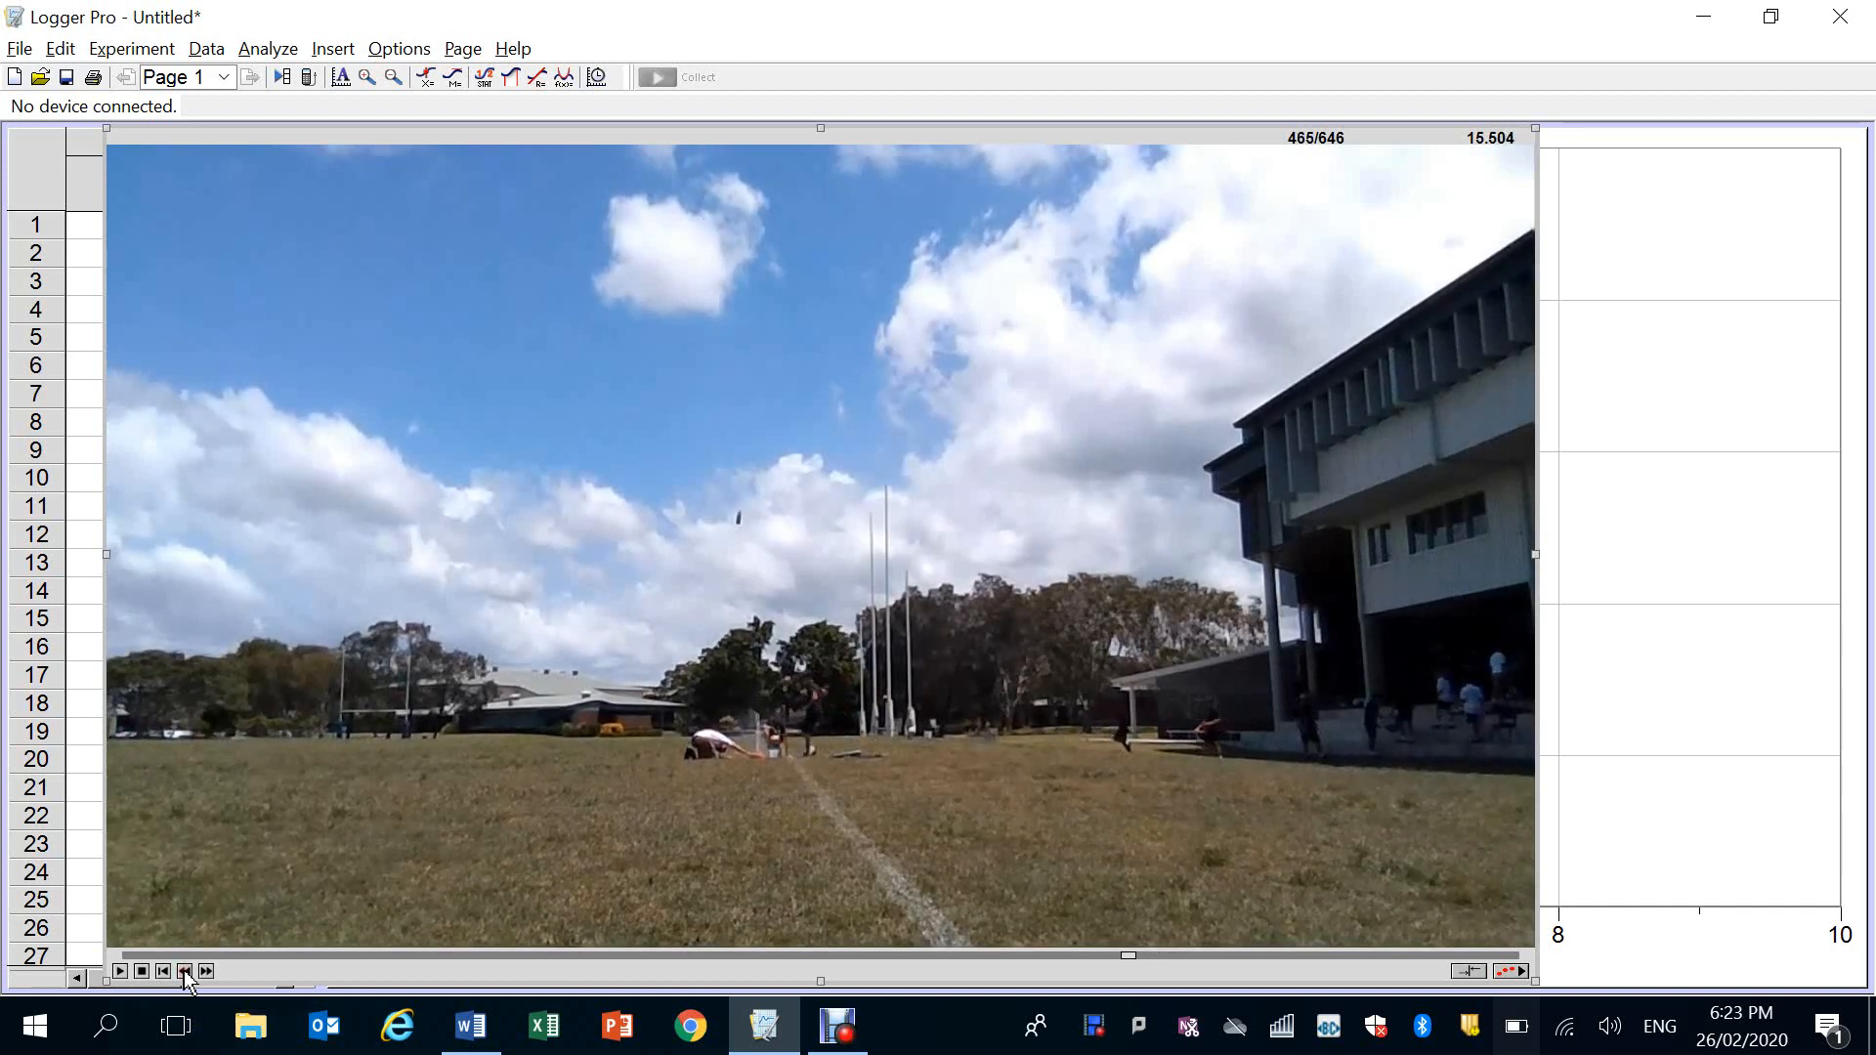
{"action": "left_click", "coordinate": [186, 972]}
{"action": "left_click", "coordinate": [186, 972]}
{"action": "left_click", "coordinate": [186, 972]}
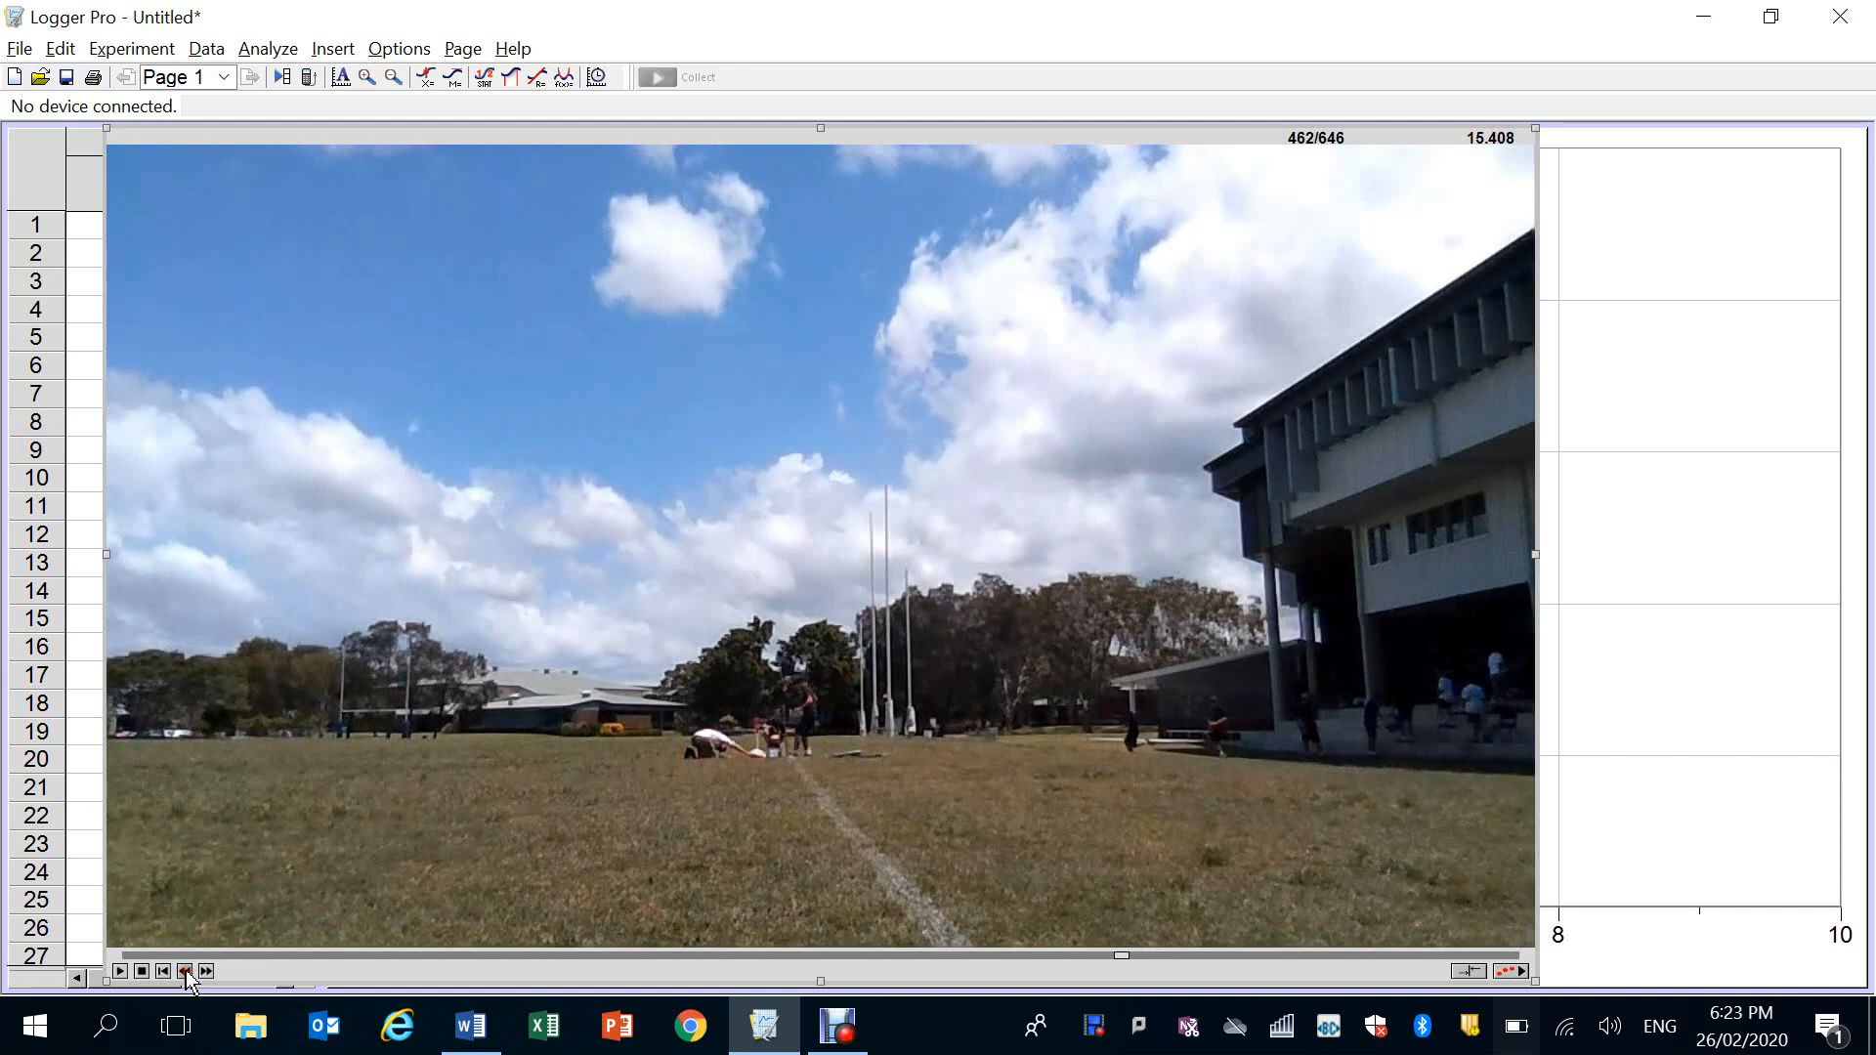
{"action": "left_click", "coordinate": [185, 972]}
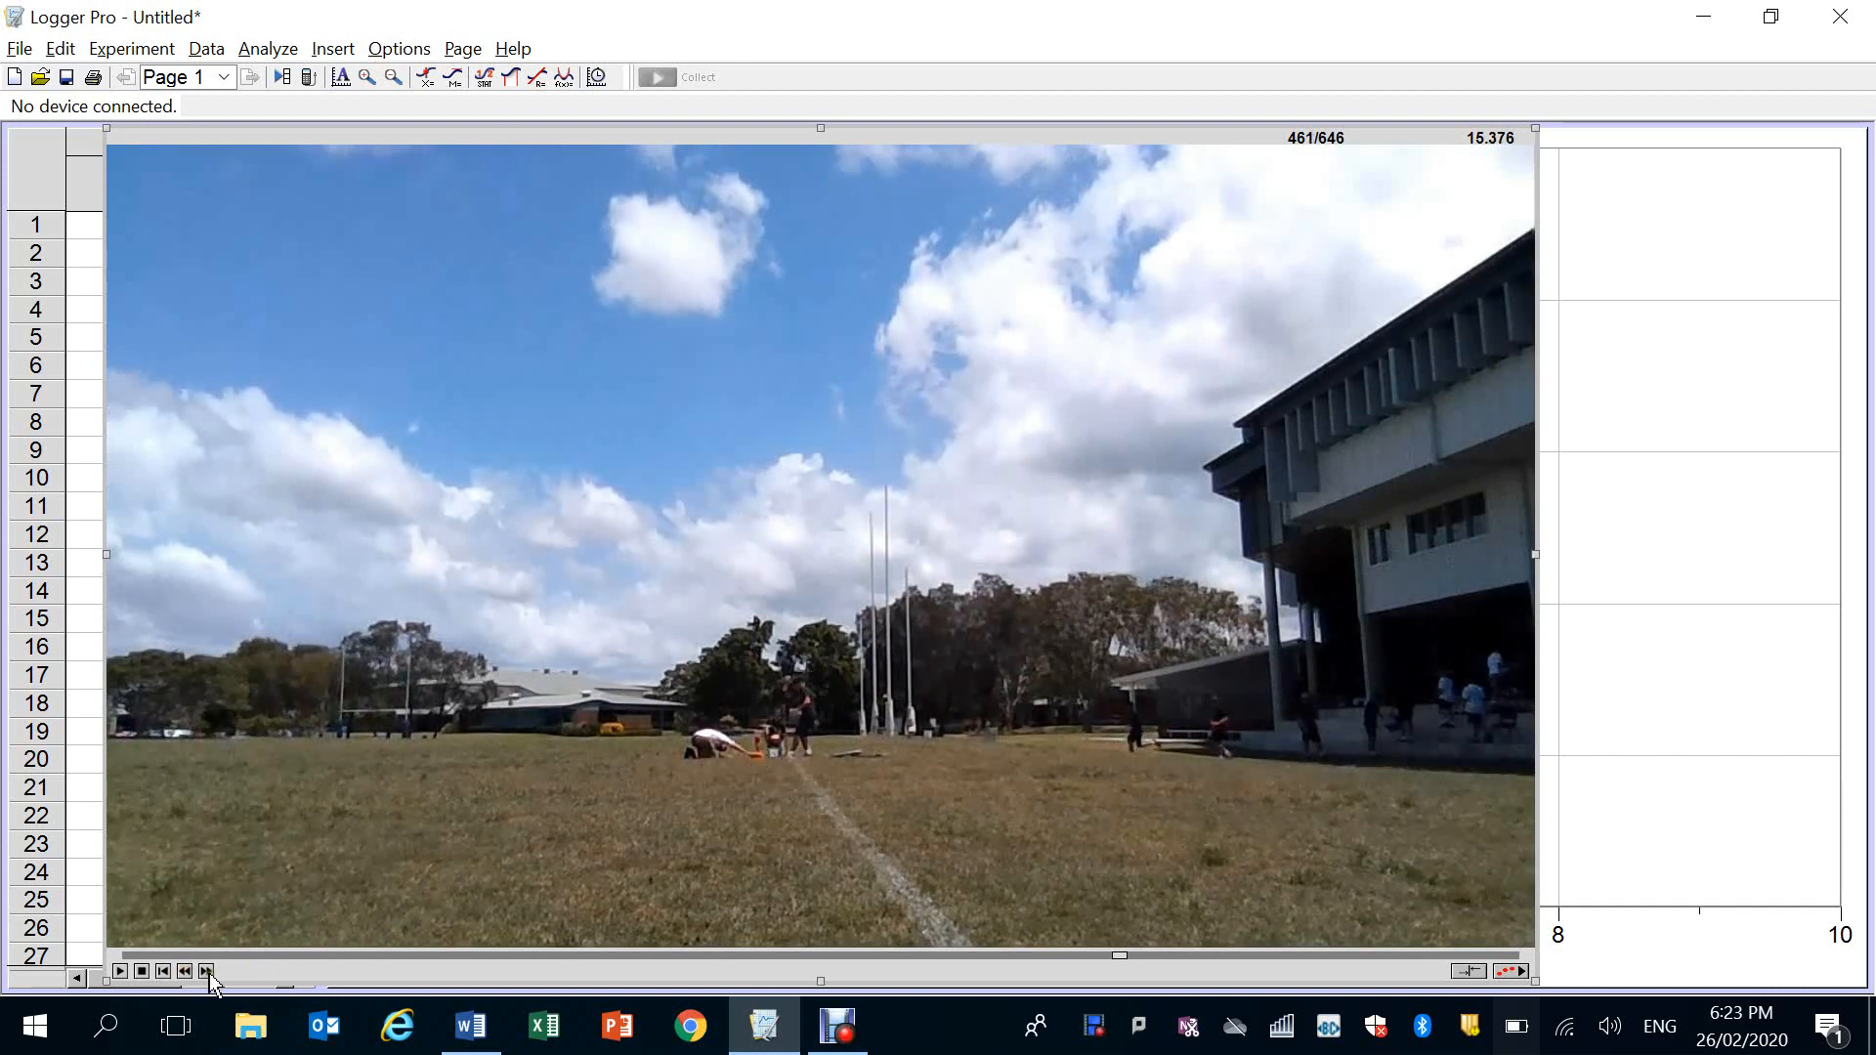
{"action": "left_click", "coordinate": [207, 973]}
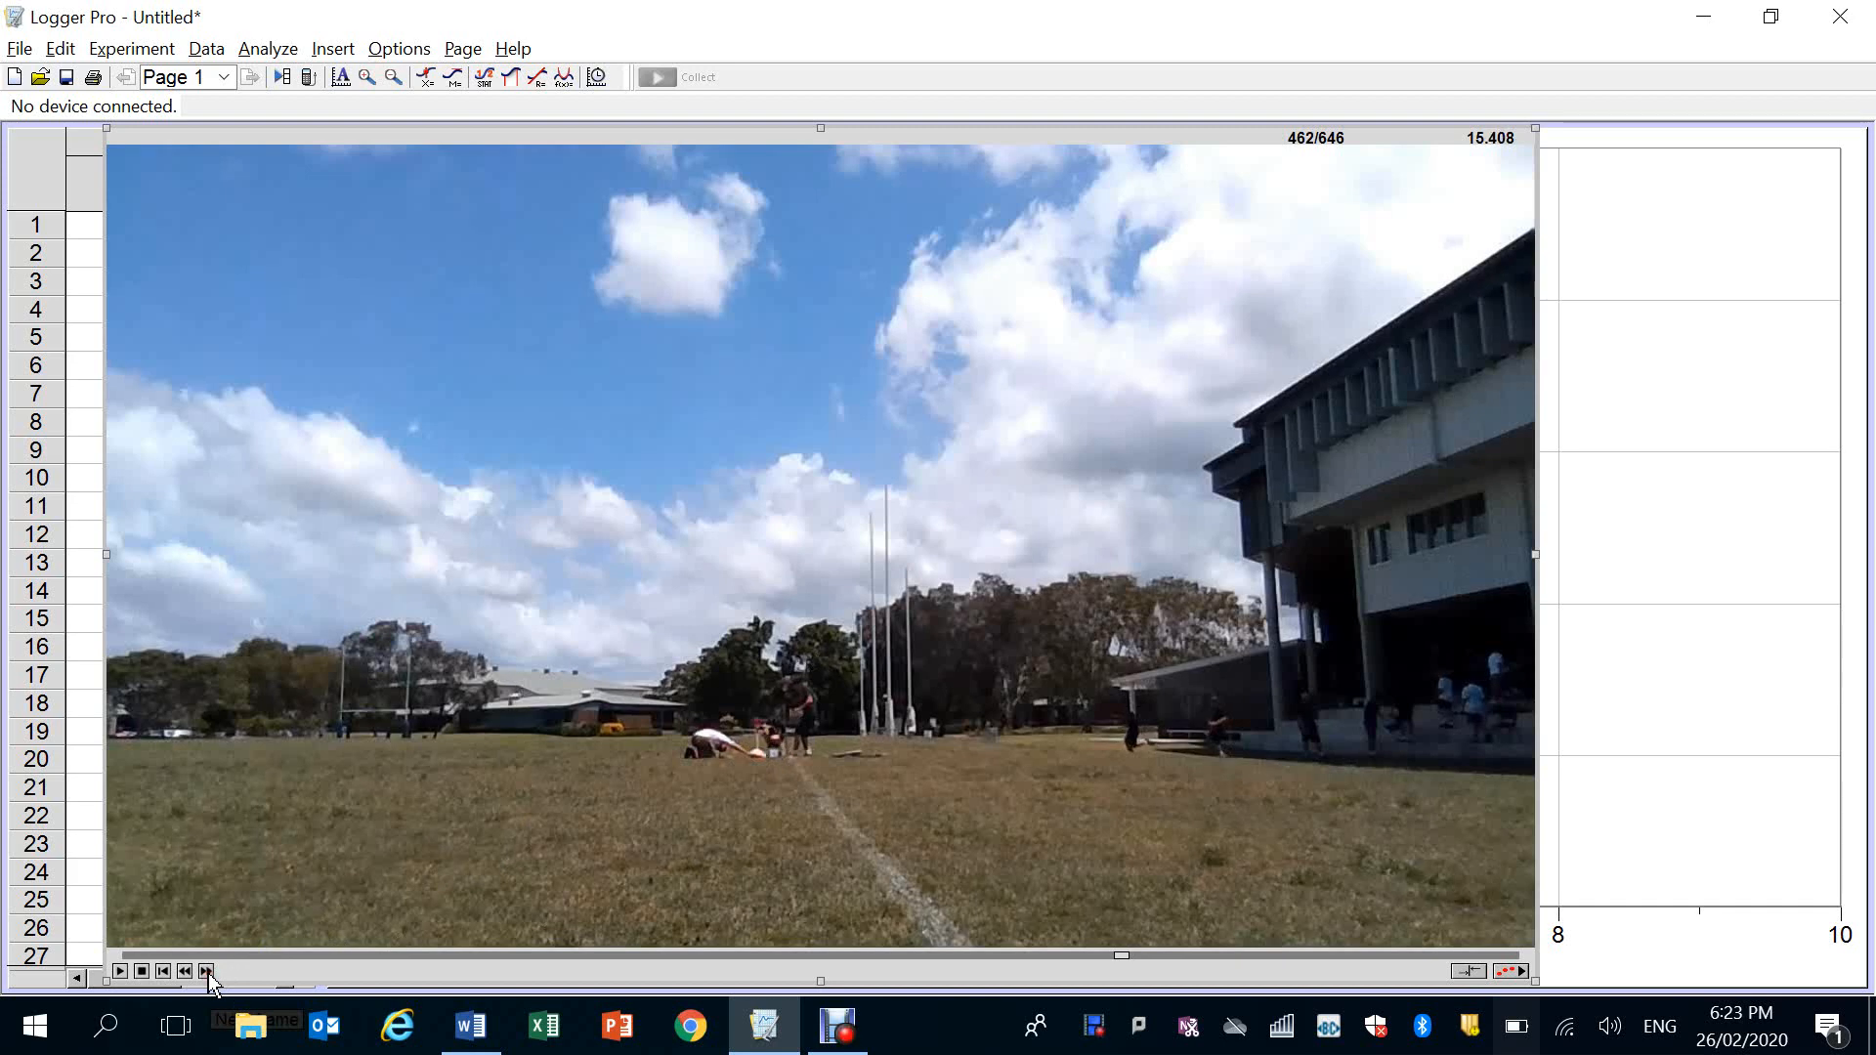
{"action": "left_click", "coordinate": [186, 972]}
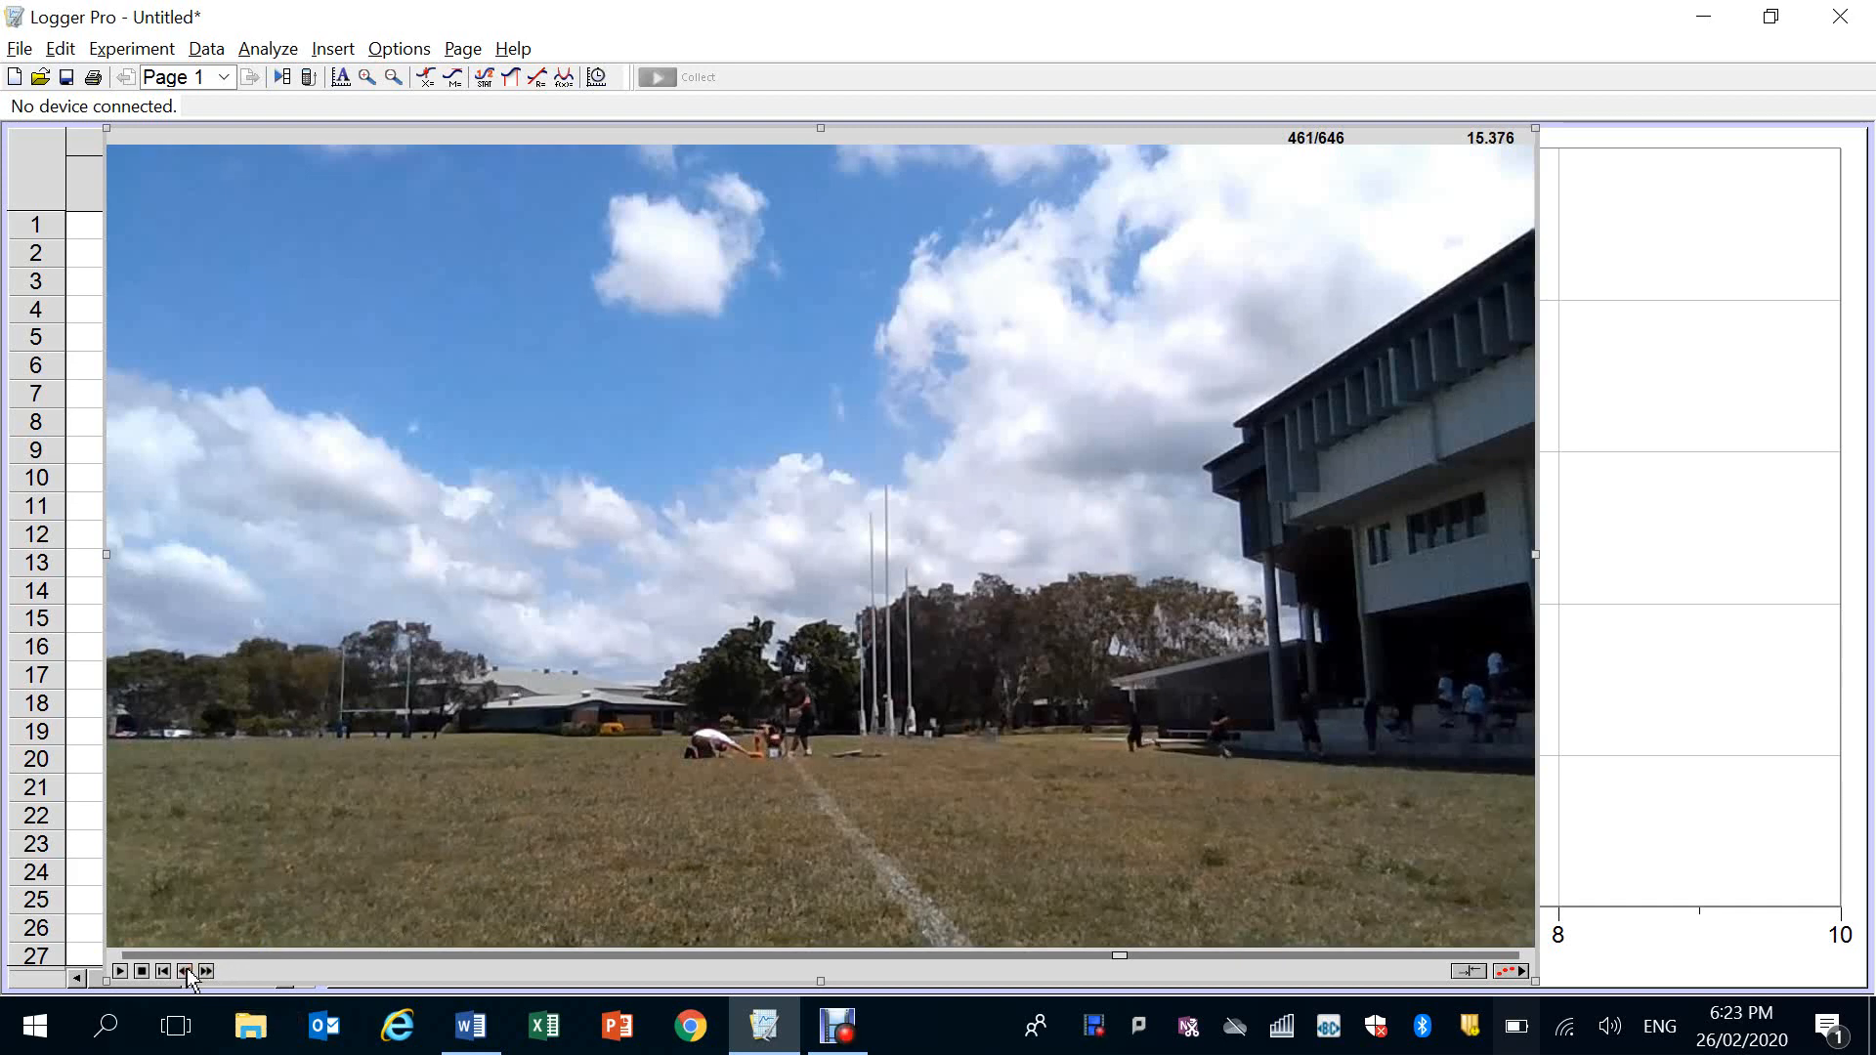
{"action": "left_click", "coordinate": [185, 970]}
Show the video analysis tools for the movie and activate Set Scale
{"action": "left_click", "coordinate": [1513, 972]}
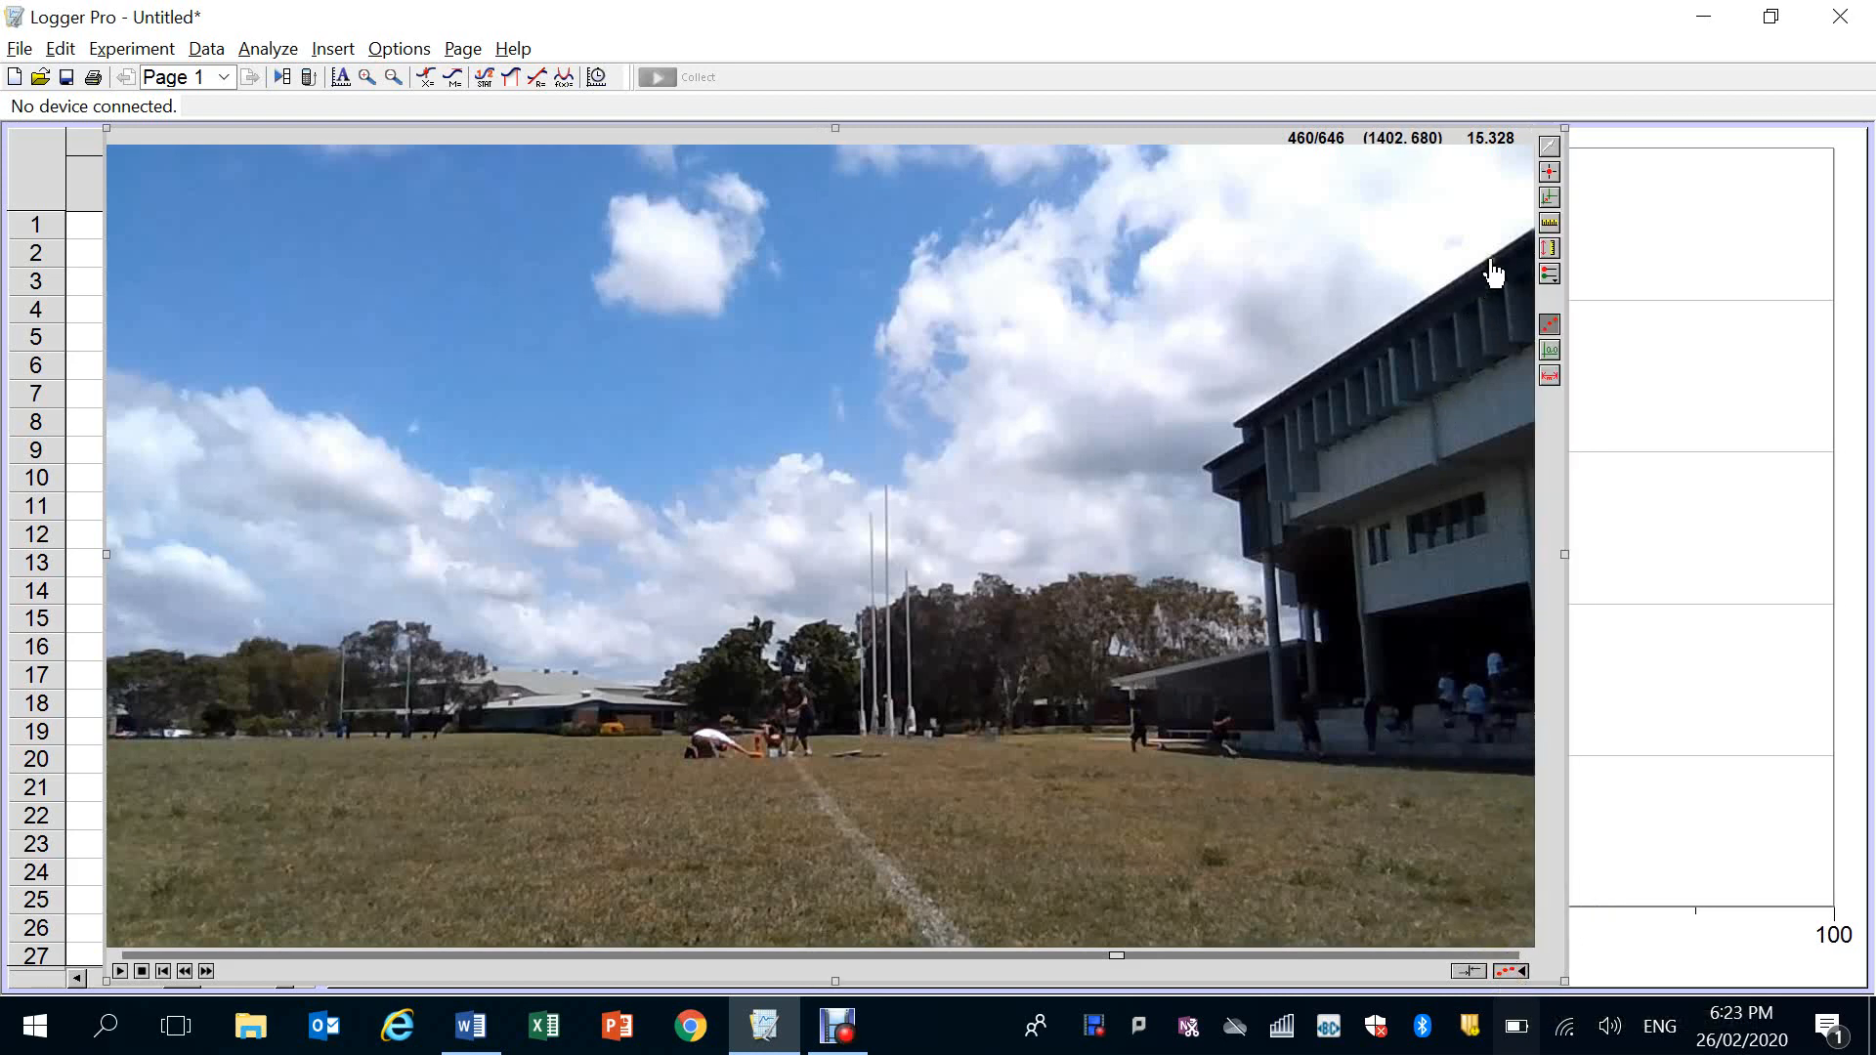
{"action": "left_click", "coordinate": [1550, 225]}
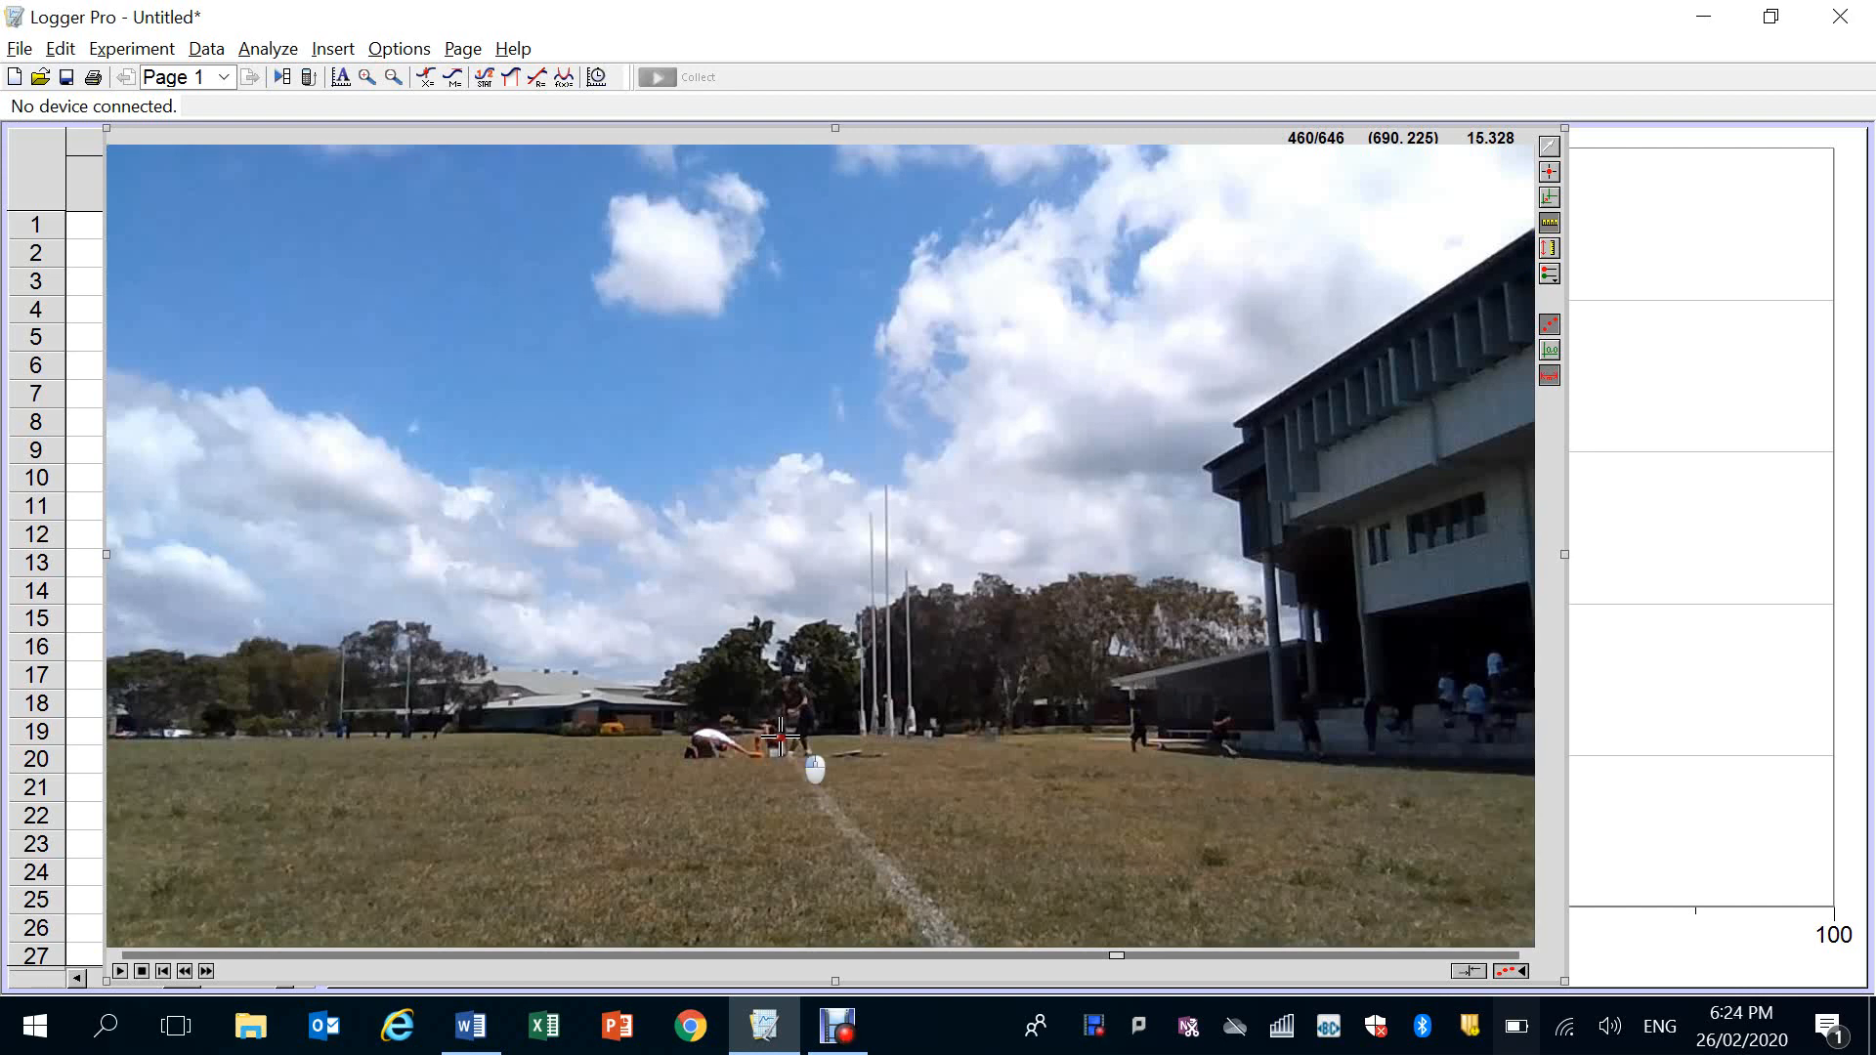
{"action": "left_click", "coordinate": [782, 745]}
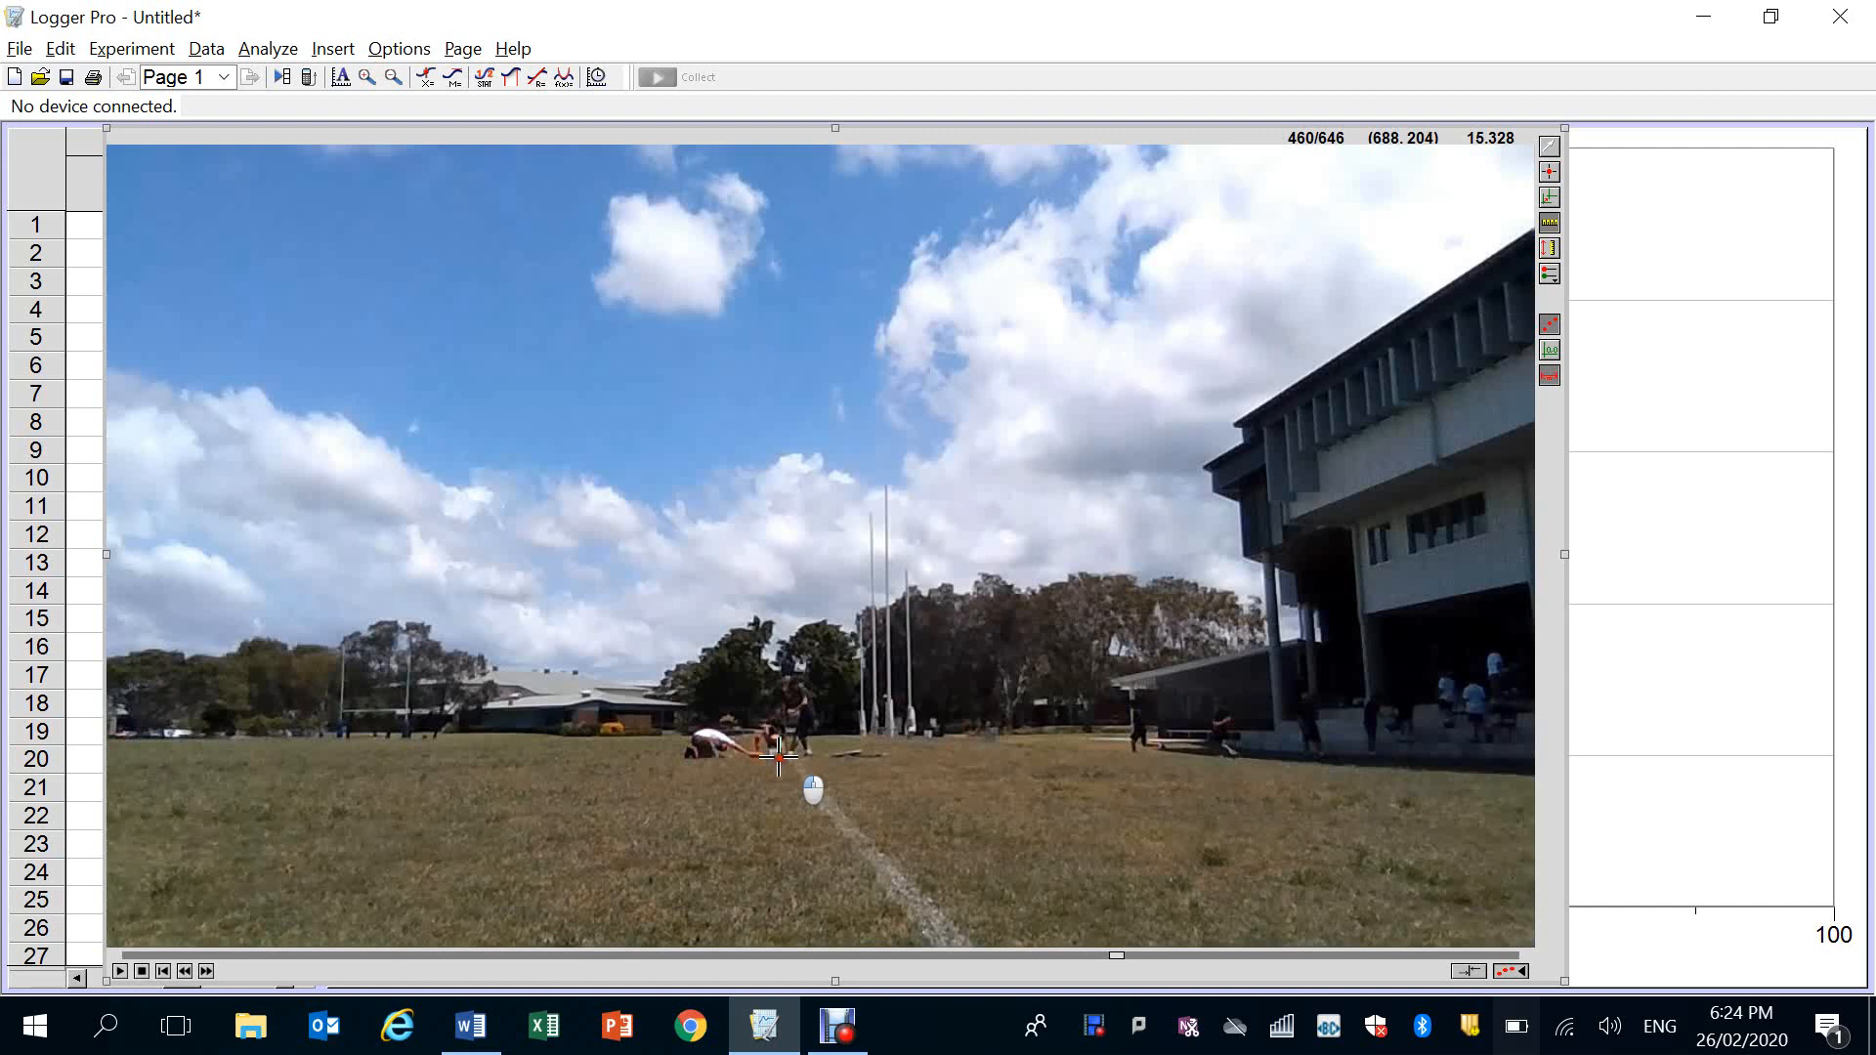
{"action": "left_click_drag", "start_coordinate": [779, 757], "coordinate": [779, 757]}
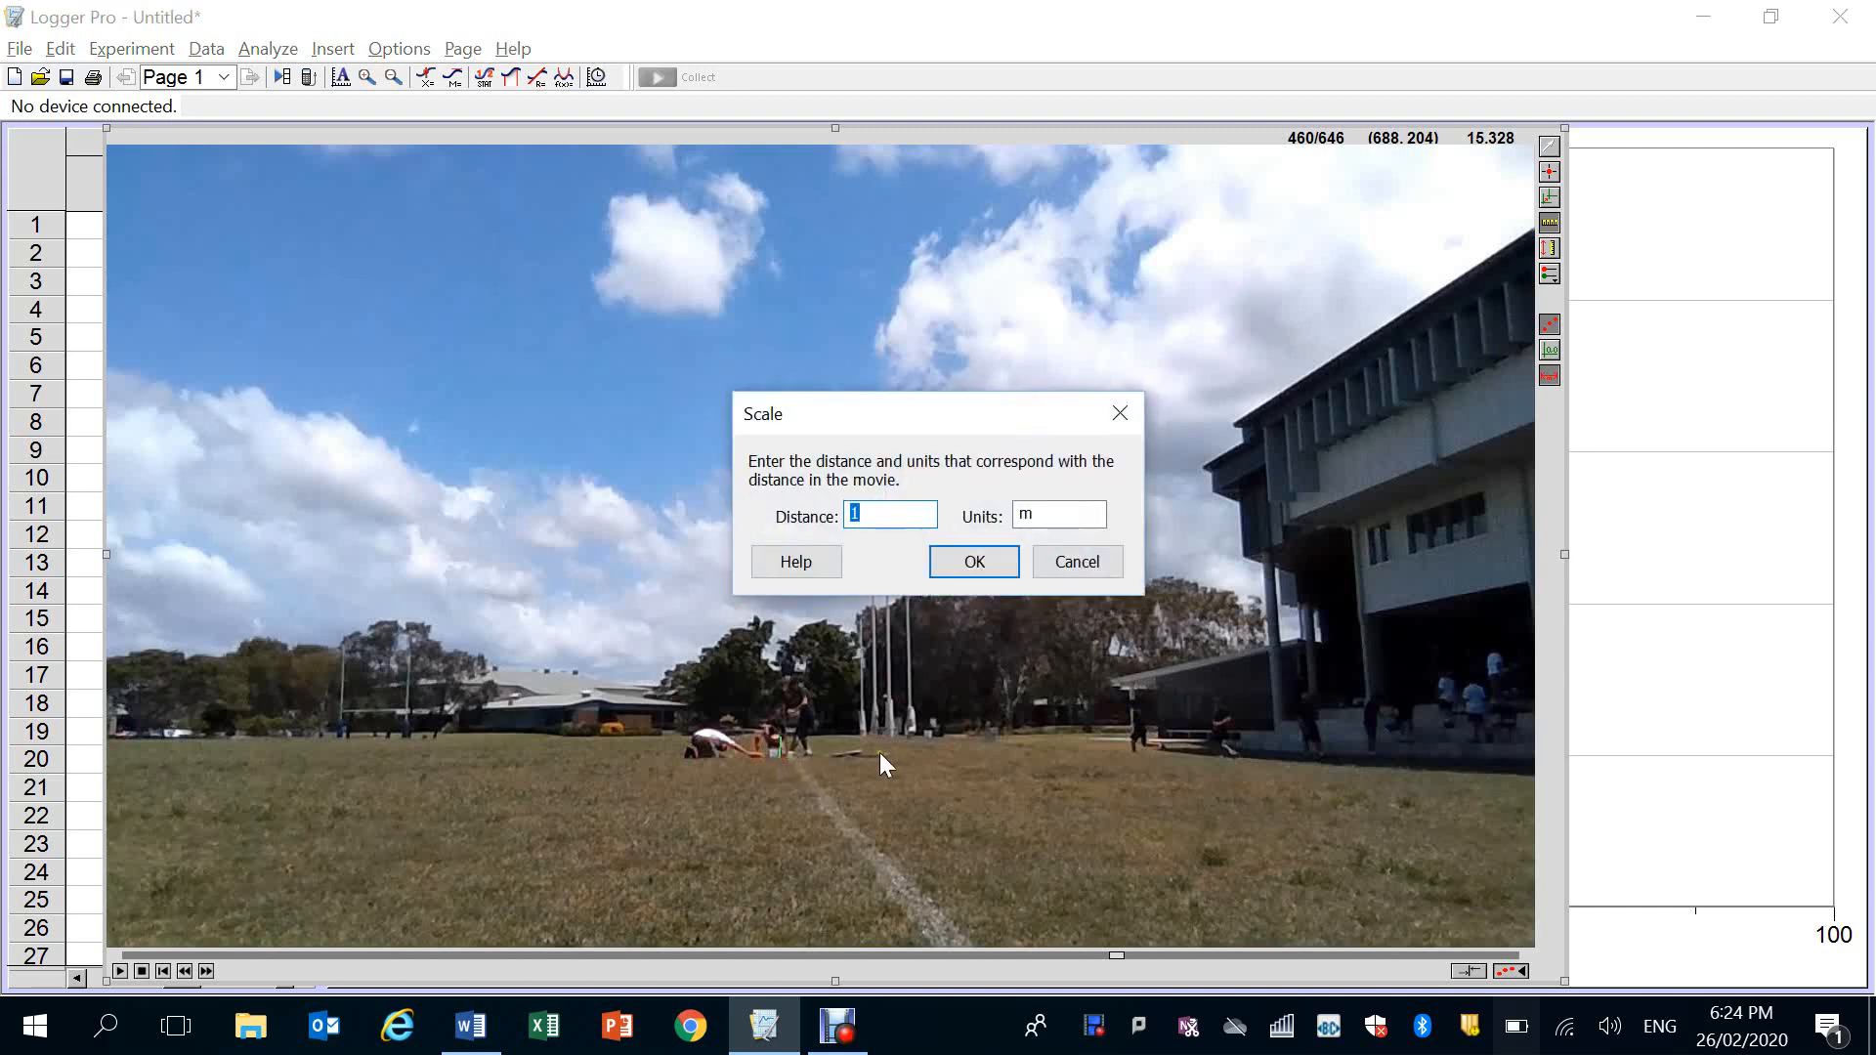
{"action": "left_click", "coordinate": [1075, 565]}
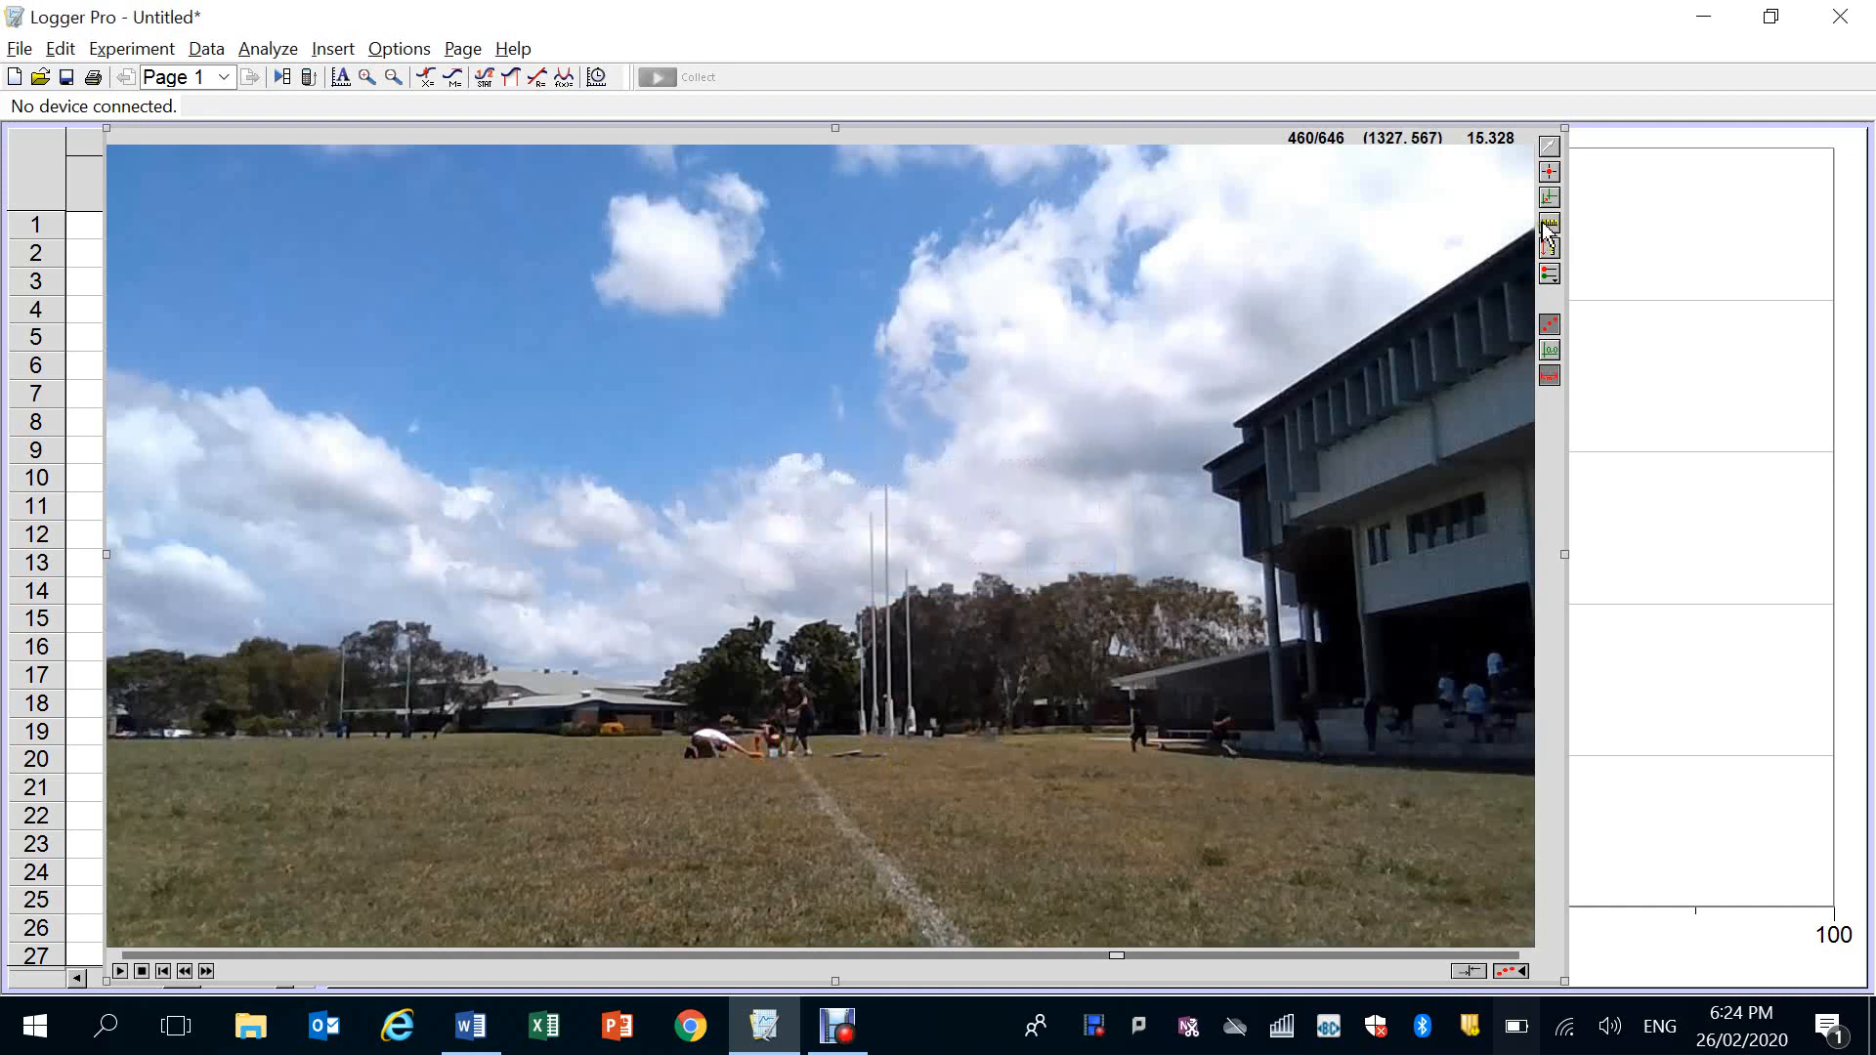
Set the movie scale to 0.45 m along the short vertical reference beside the rocket launcher
{"action": "left_click", "coordinate": [783, 755]}
{"action": "left_click", "coordinate": [782, 755]}
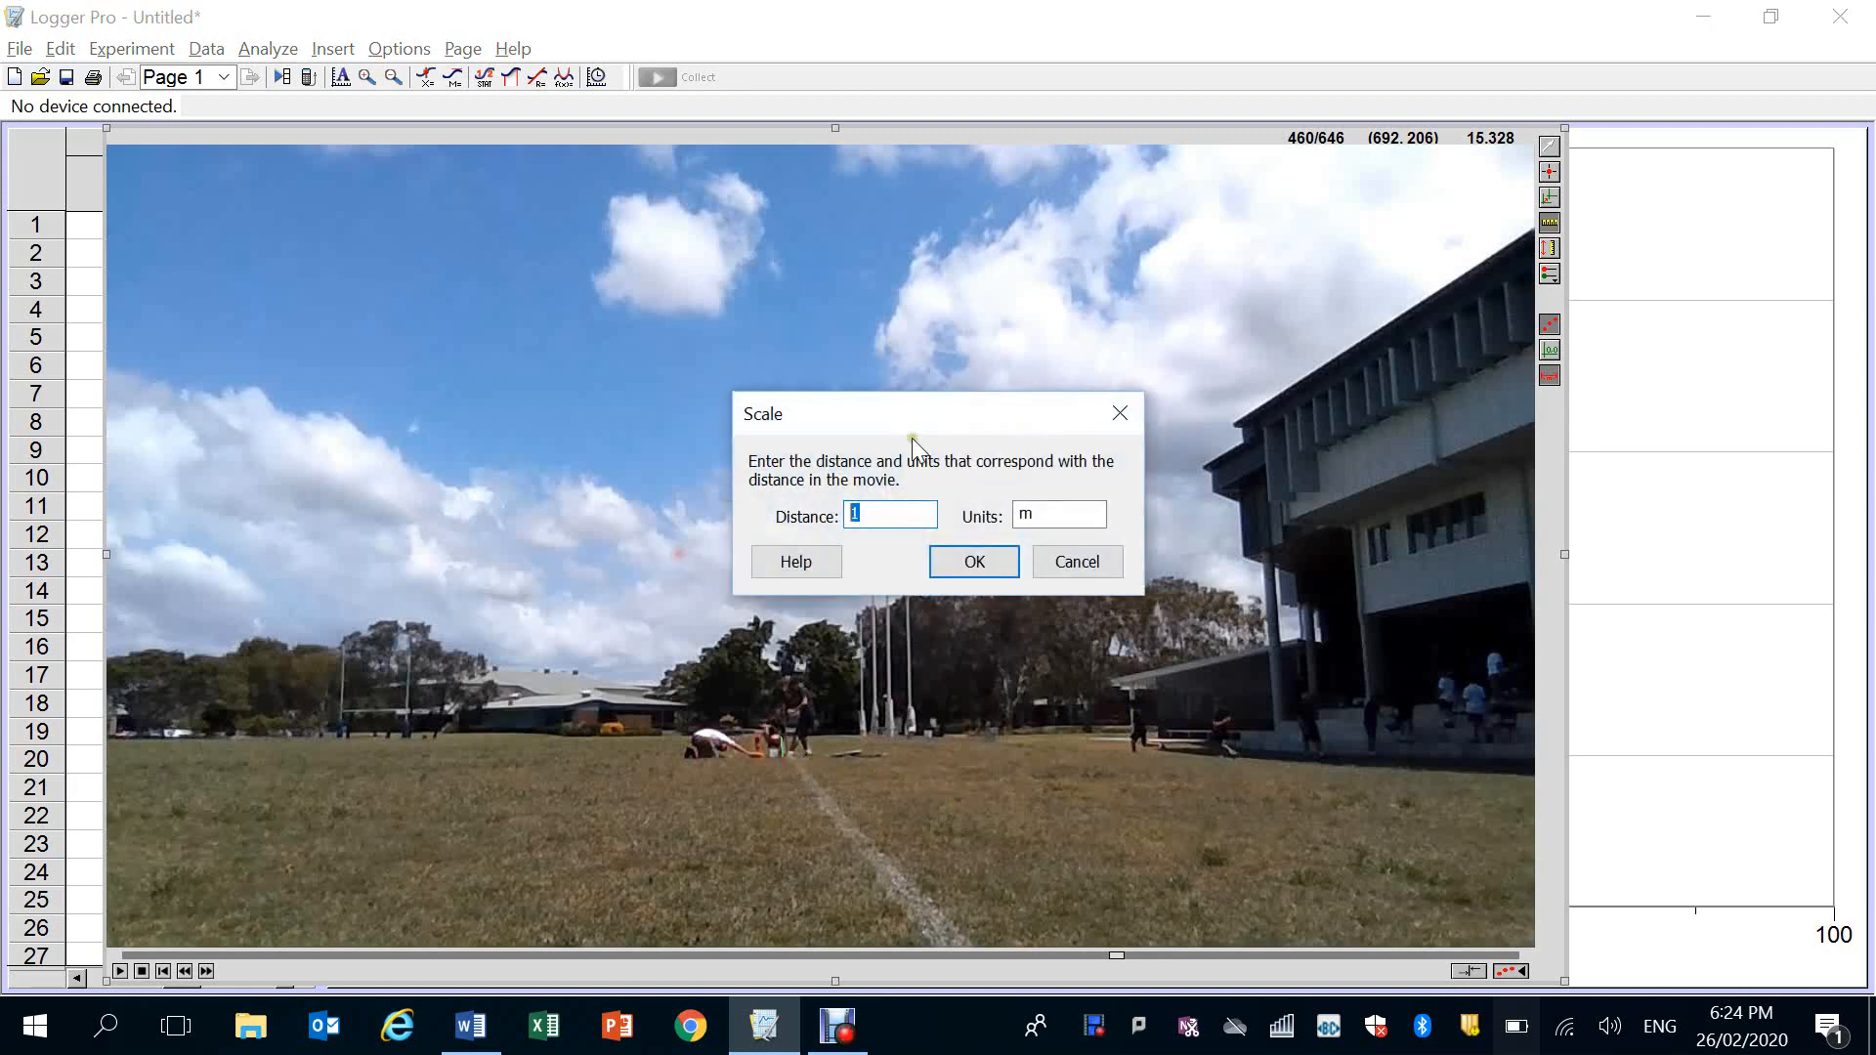
{"action": "type", "text": "0.45"}
{"action": "left_click", "coordinate": [977, 563]}
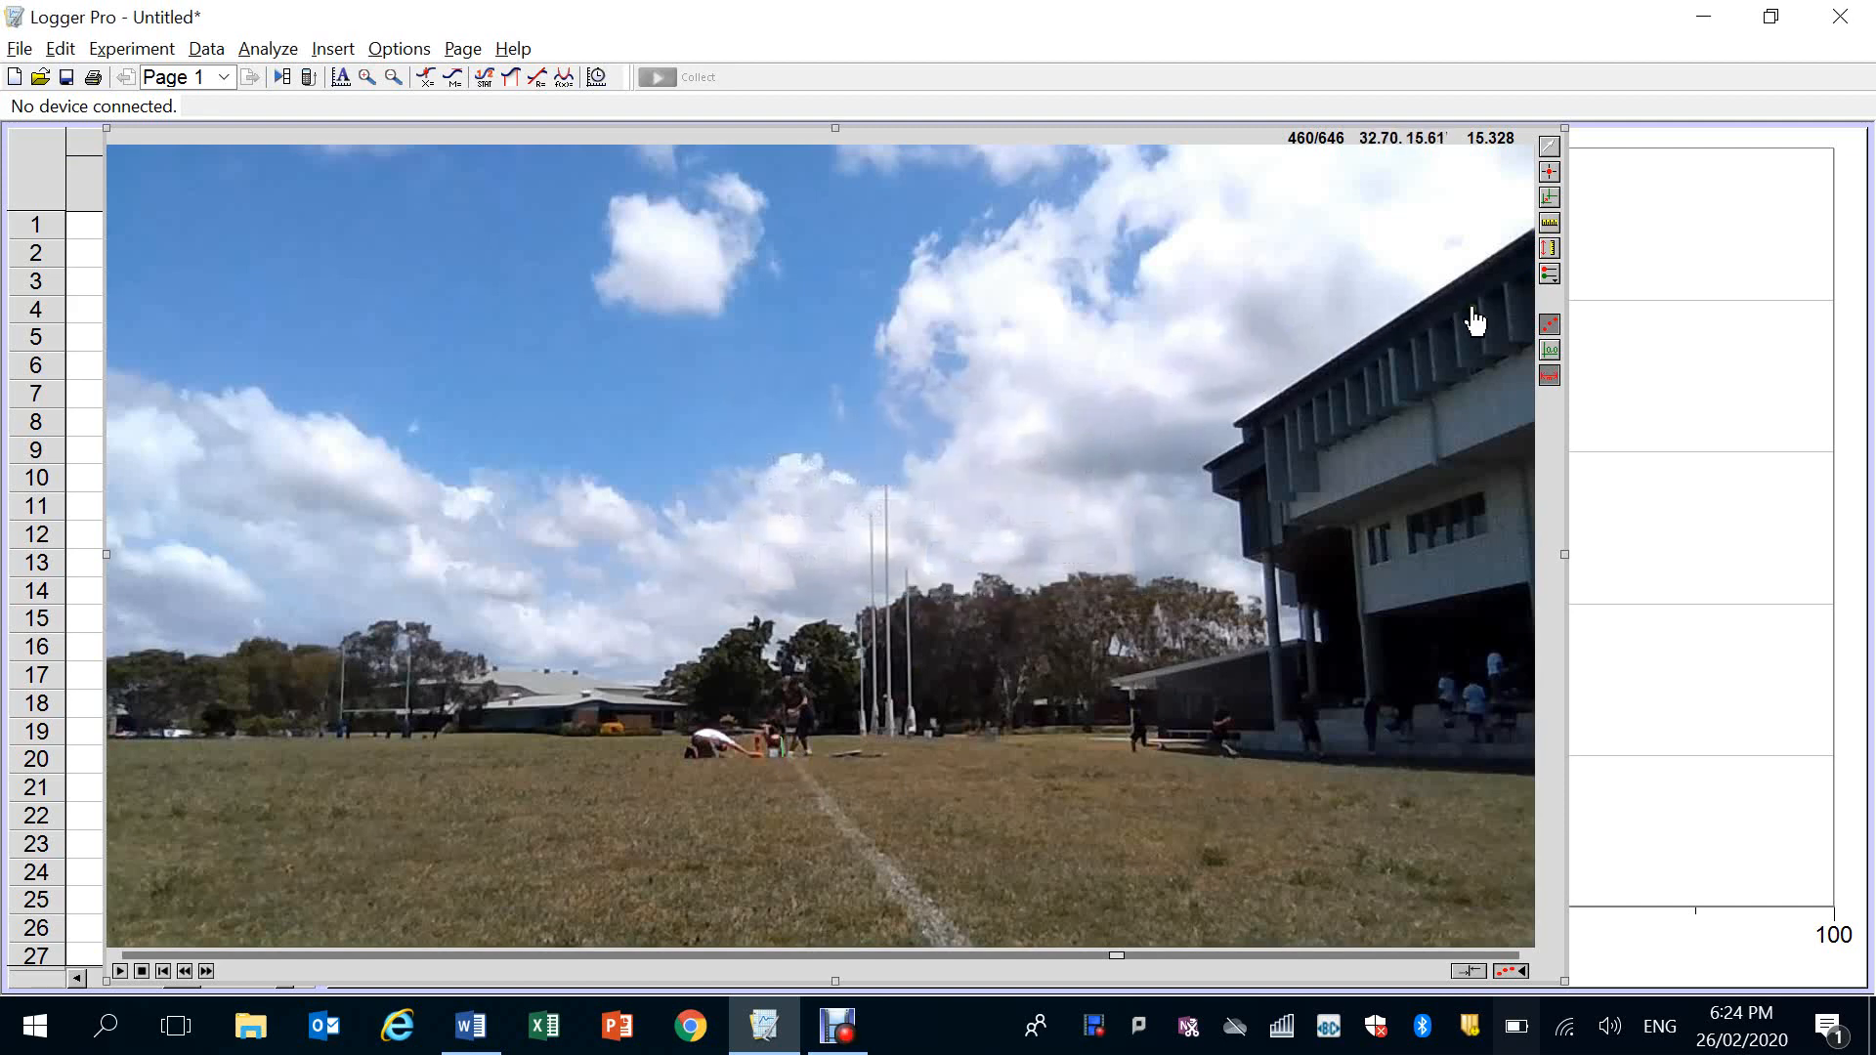
Add tracking points on the rocket in every movie frame from 460 to 468, starting at the launcher and following its climb
{"action": "left_click", "coordinate": [1551, 174]}
{"action": "left_click", "coordinate": [758, 748]}
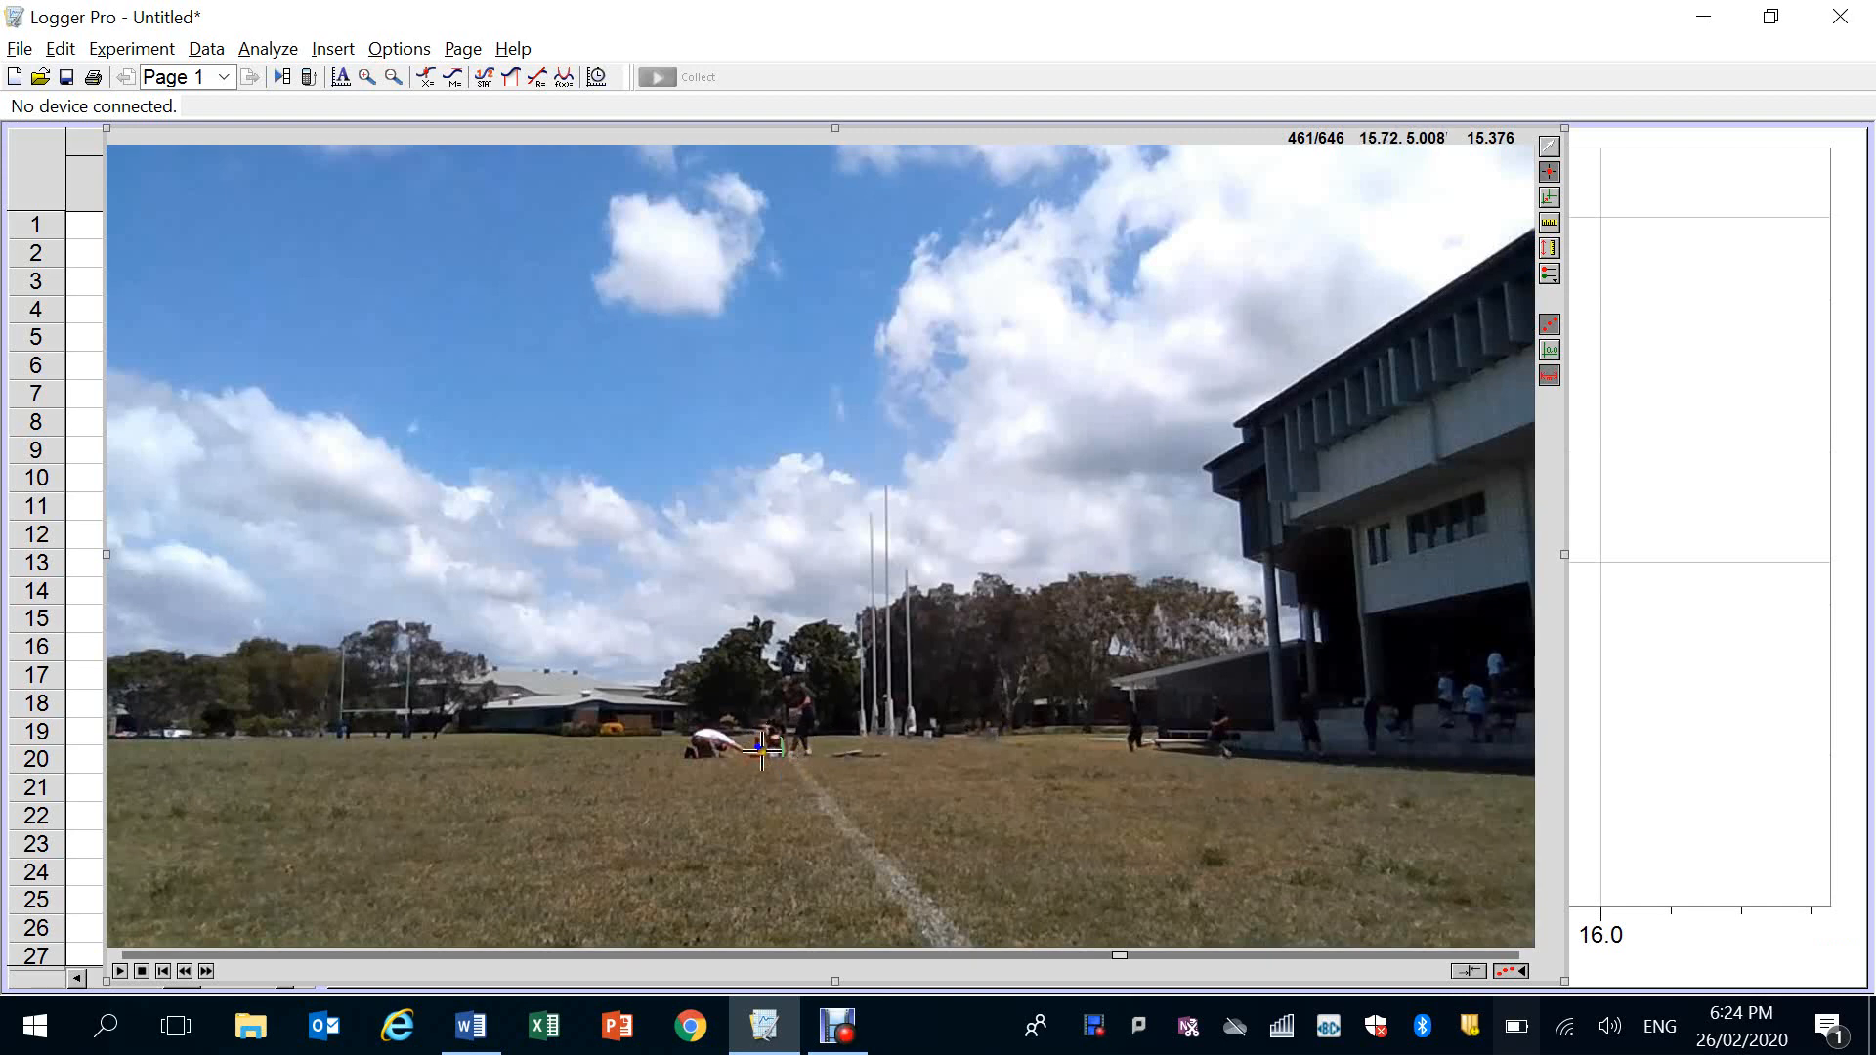
{"action": "left_click", "coordinate": [758, 748]}
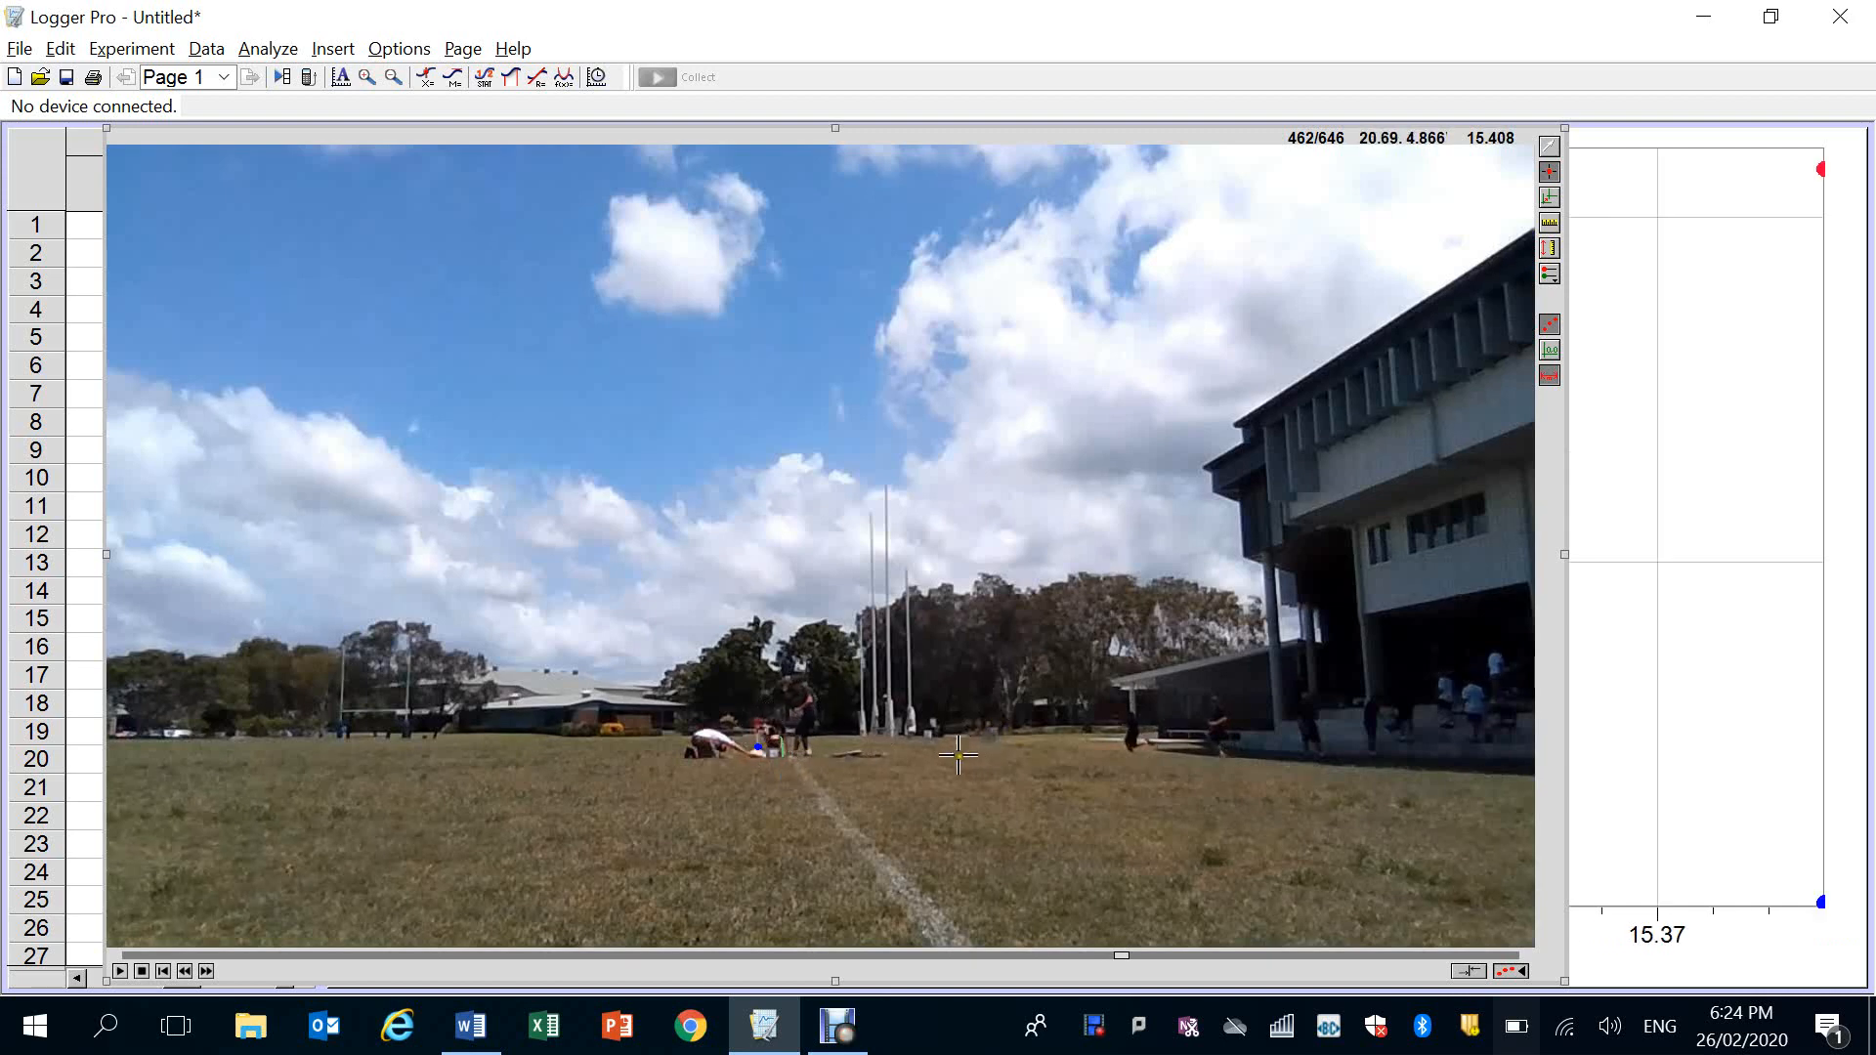
{"action": "left_click", "coordinate": [758, 725]}
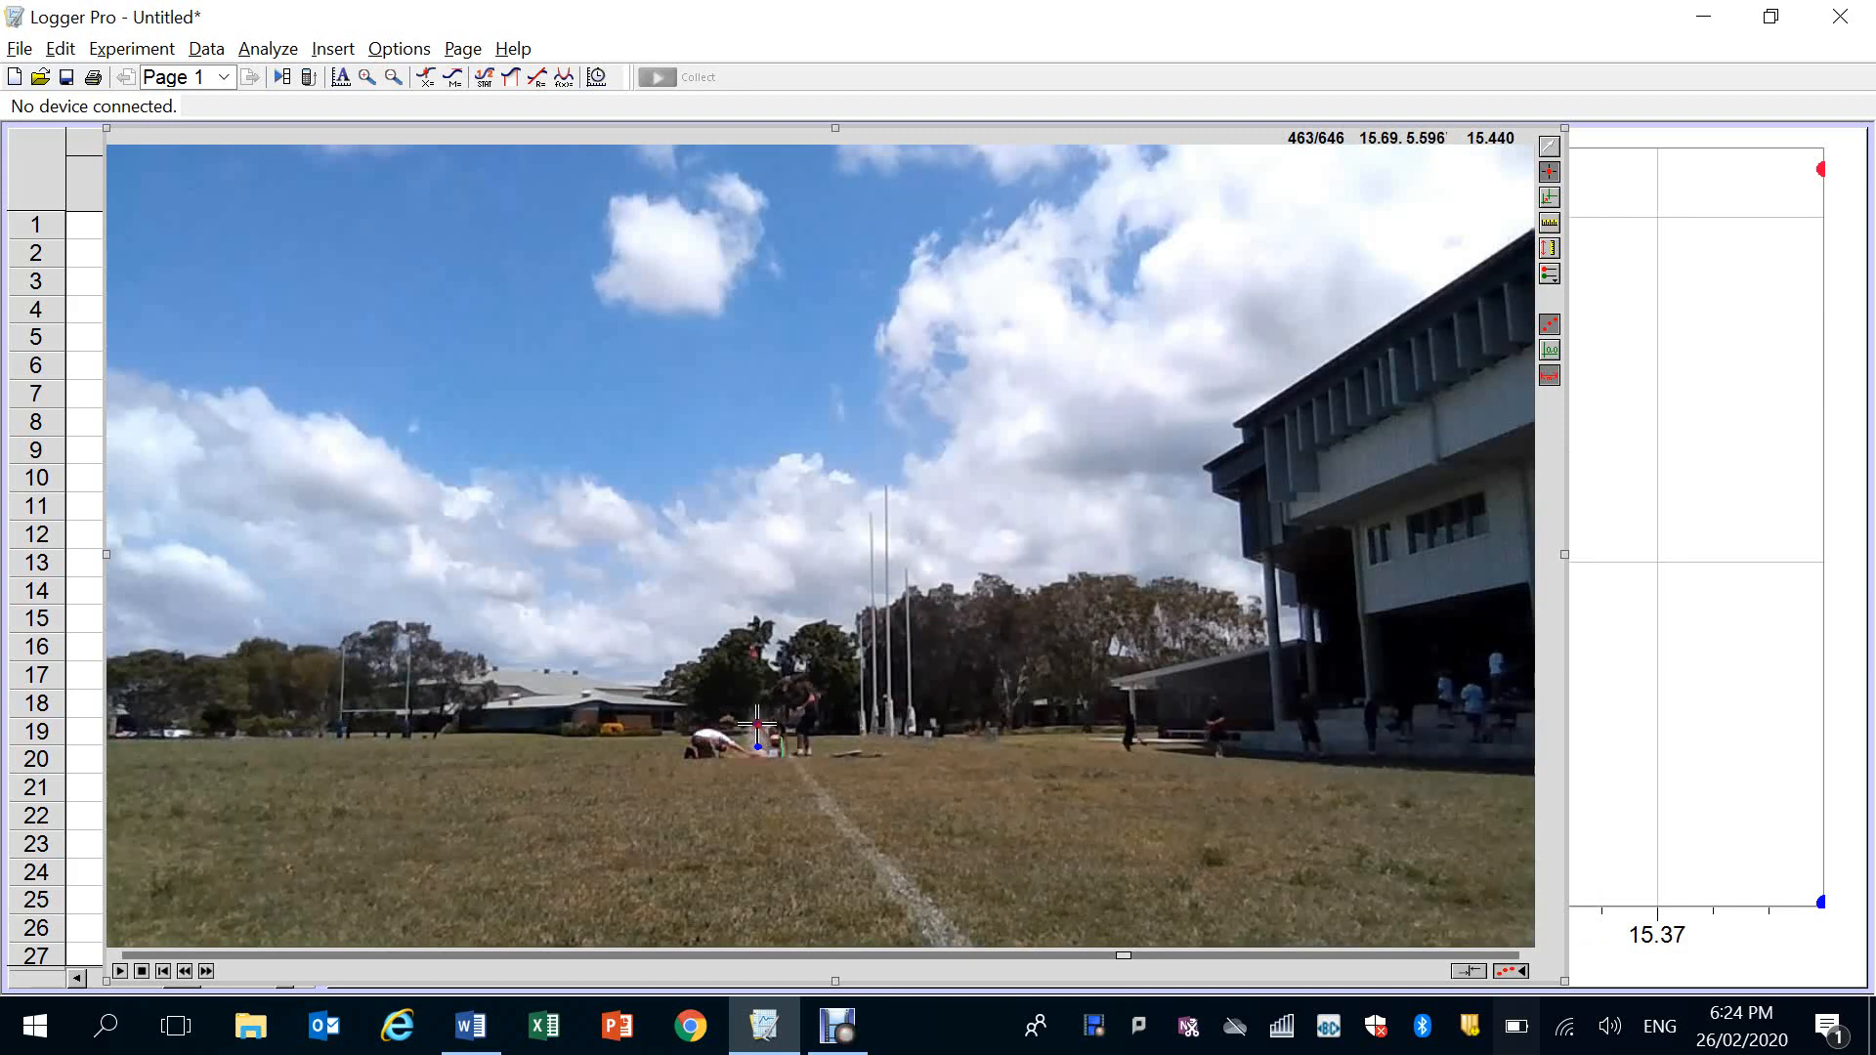
{"action": "left_click", "coordinate": [752, 653]}
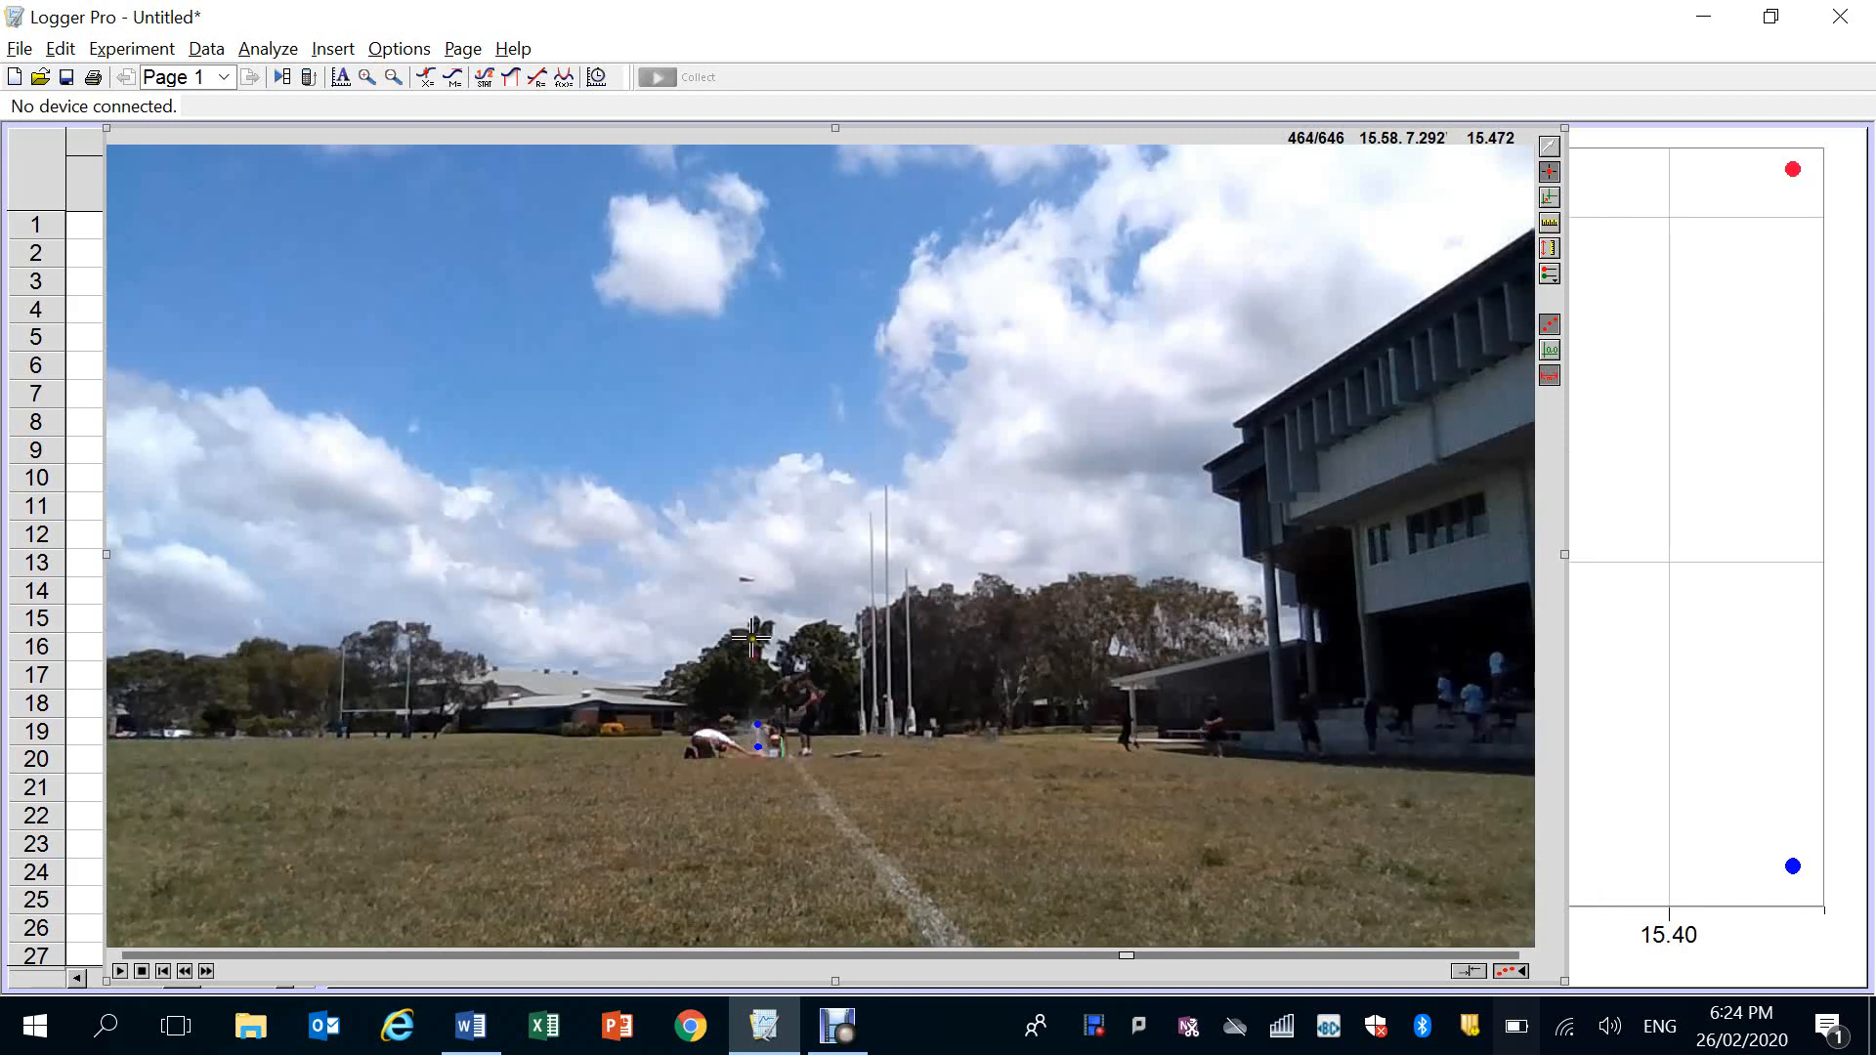
{"action": "left_click", "coordinate": [746, 578]}
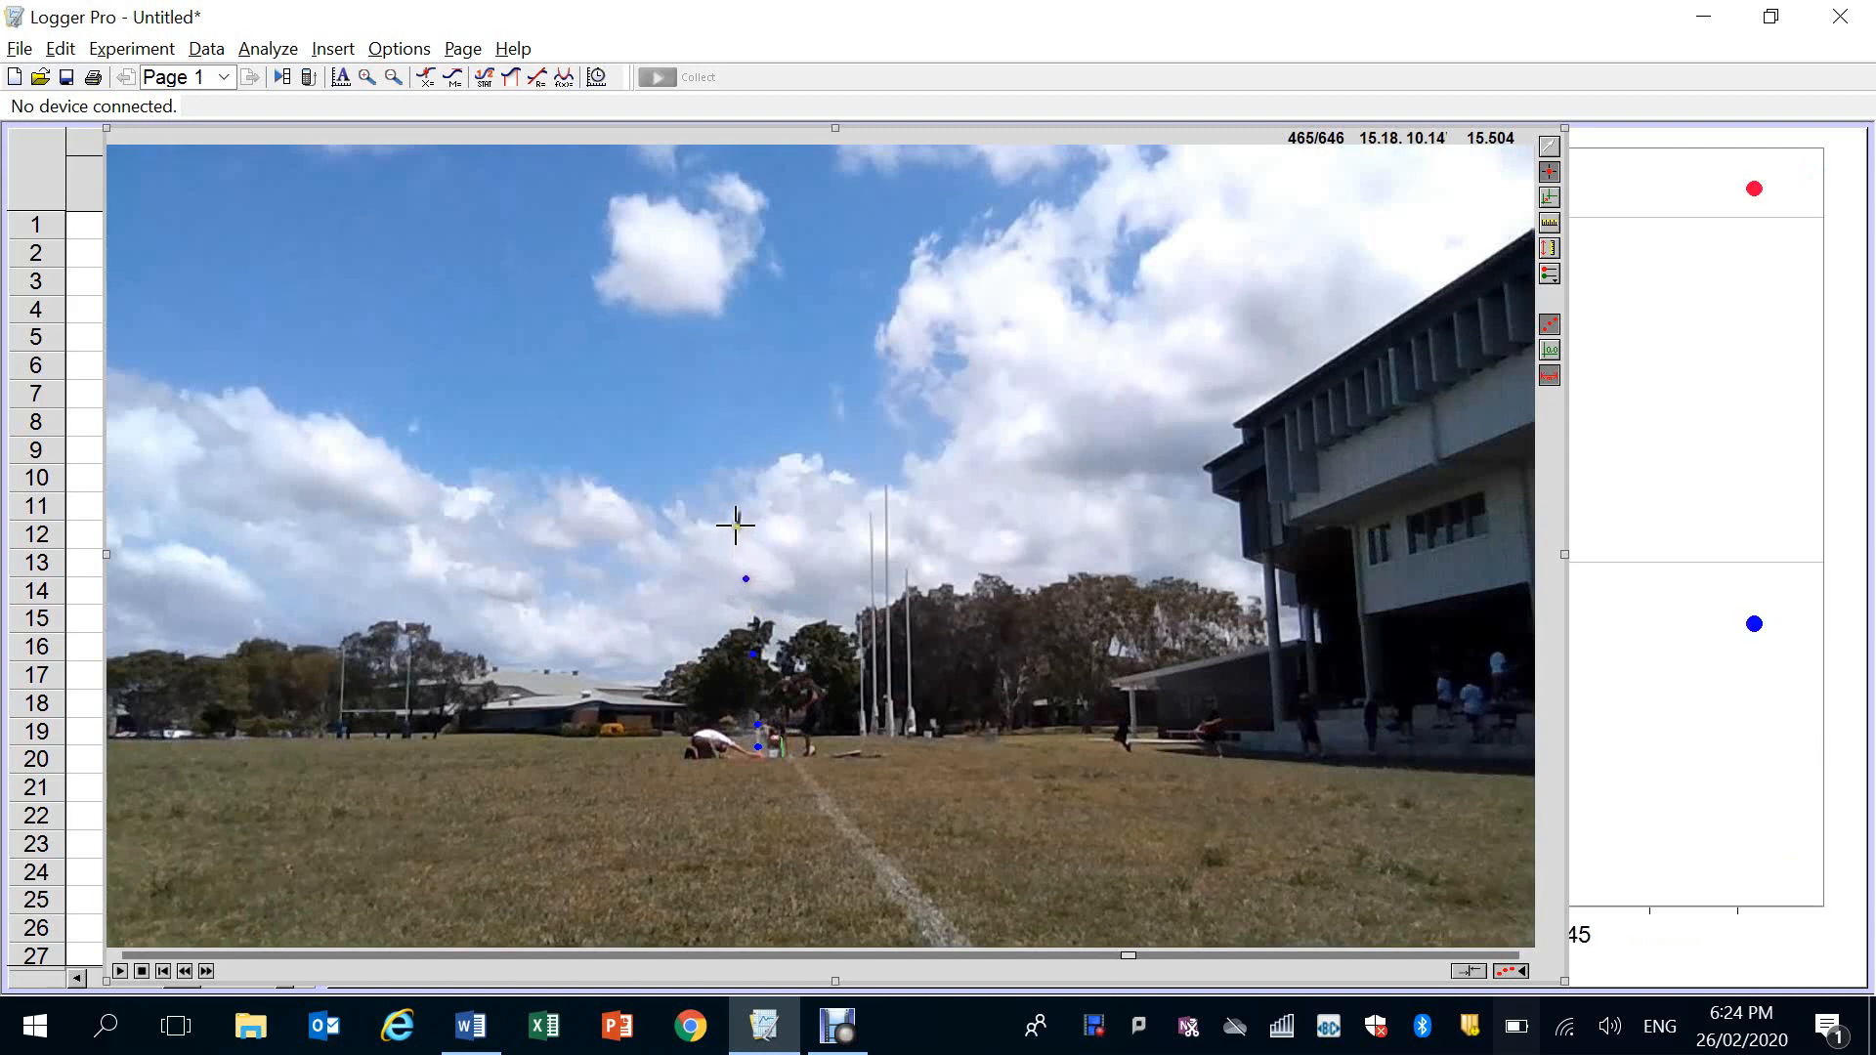
{"action": "left_click", "coordinate": [739, 516]}
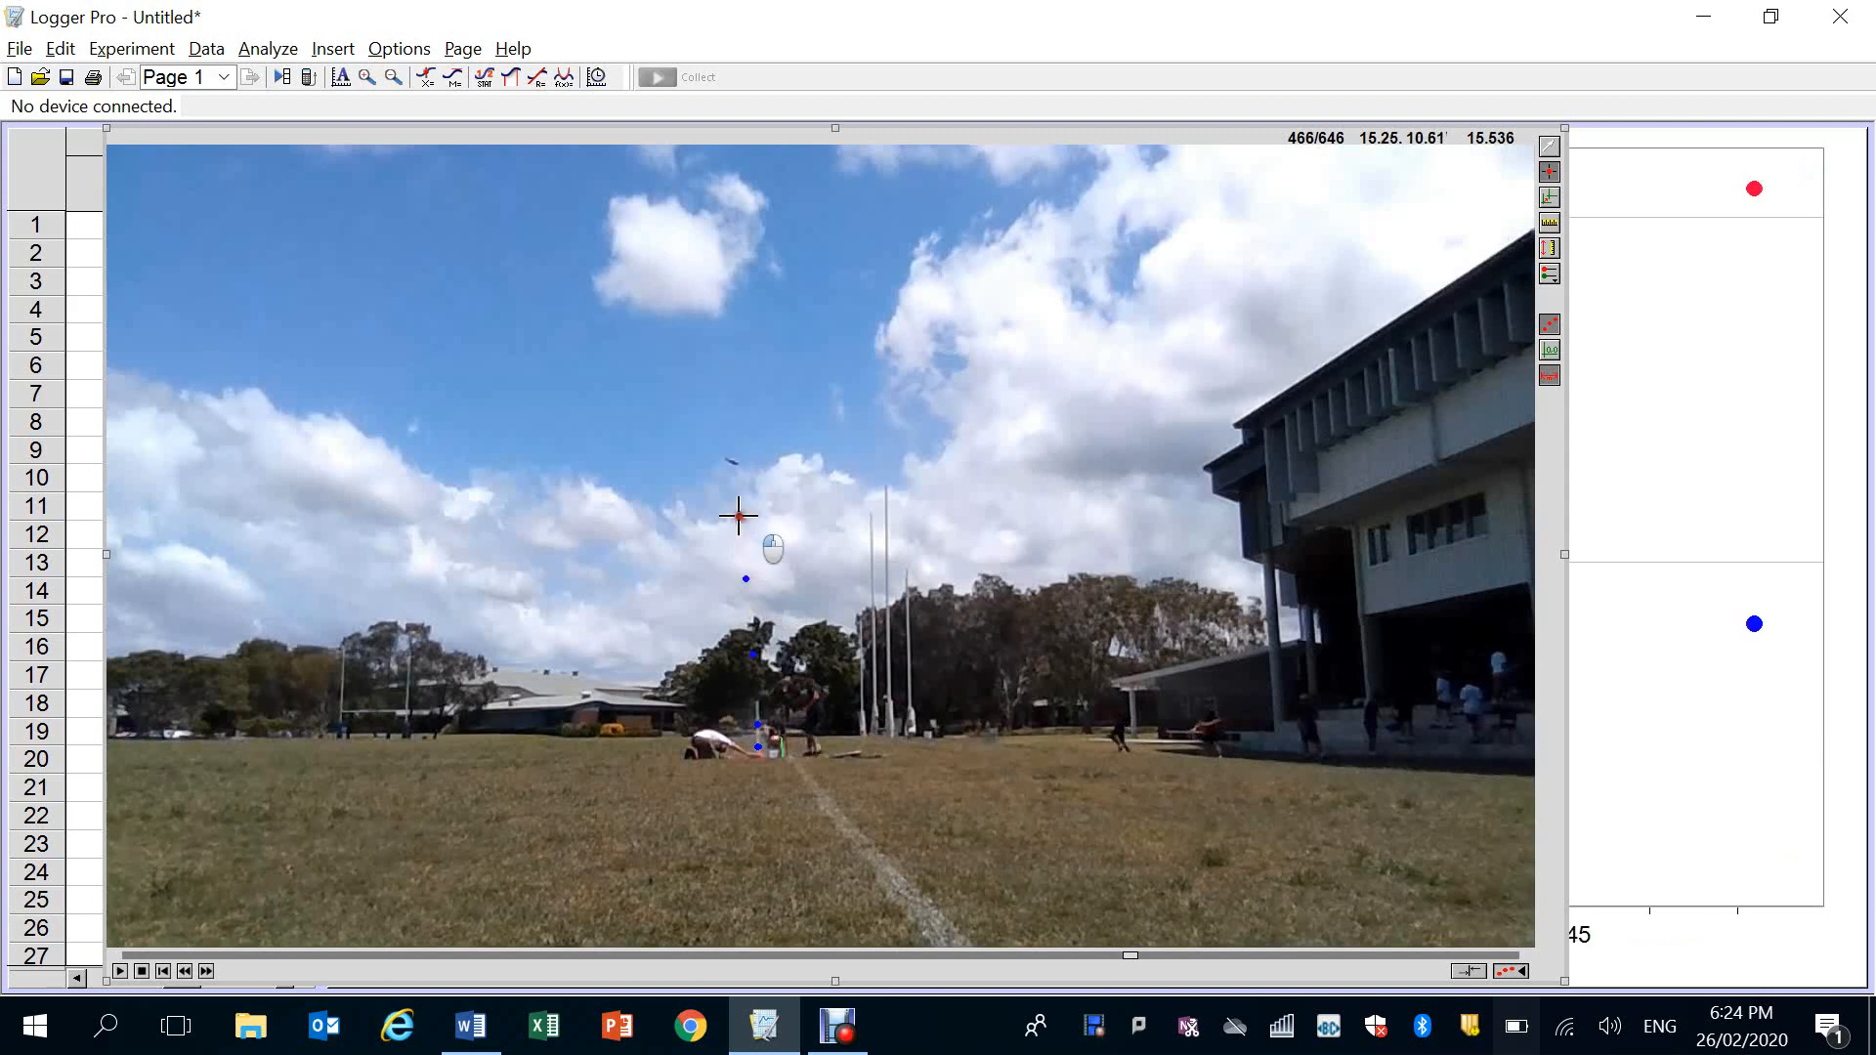
{"action": "left_click", "coordinate": [729, 459]}
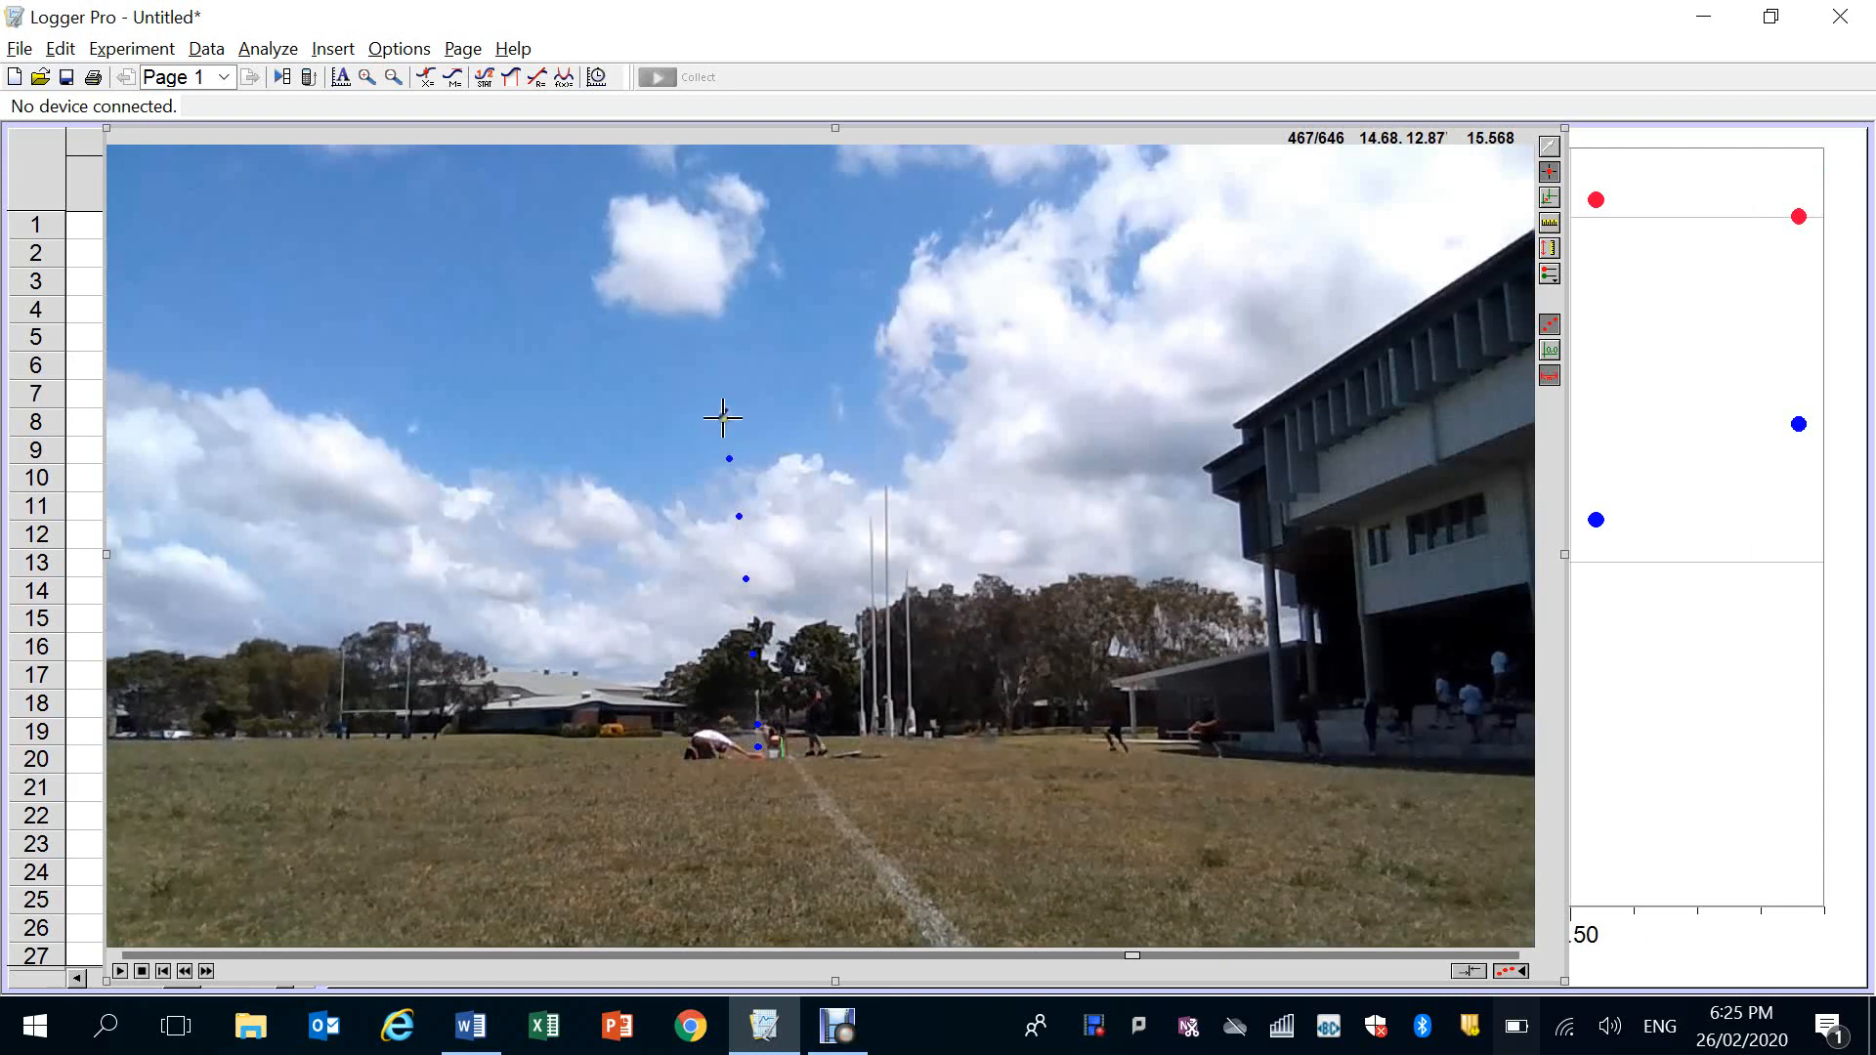
{"action": "left_click", "coordinate": [723, 414]}
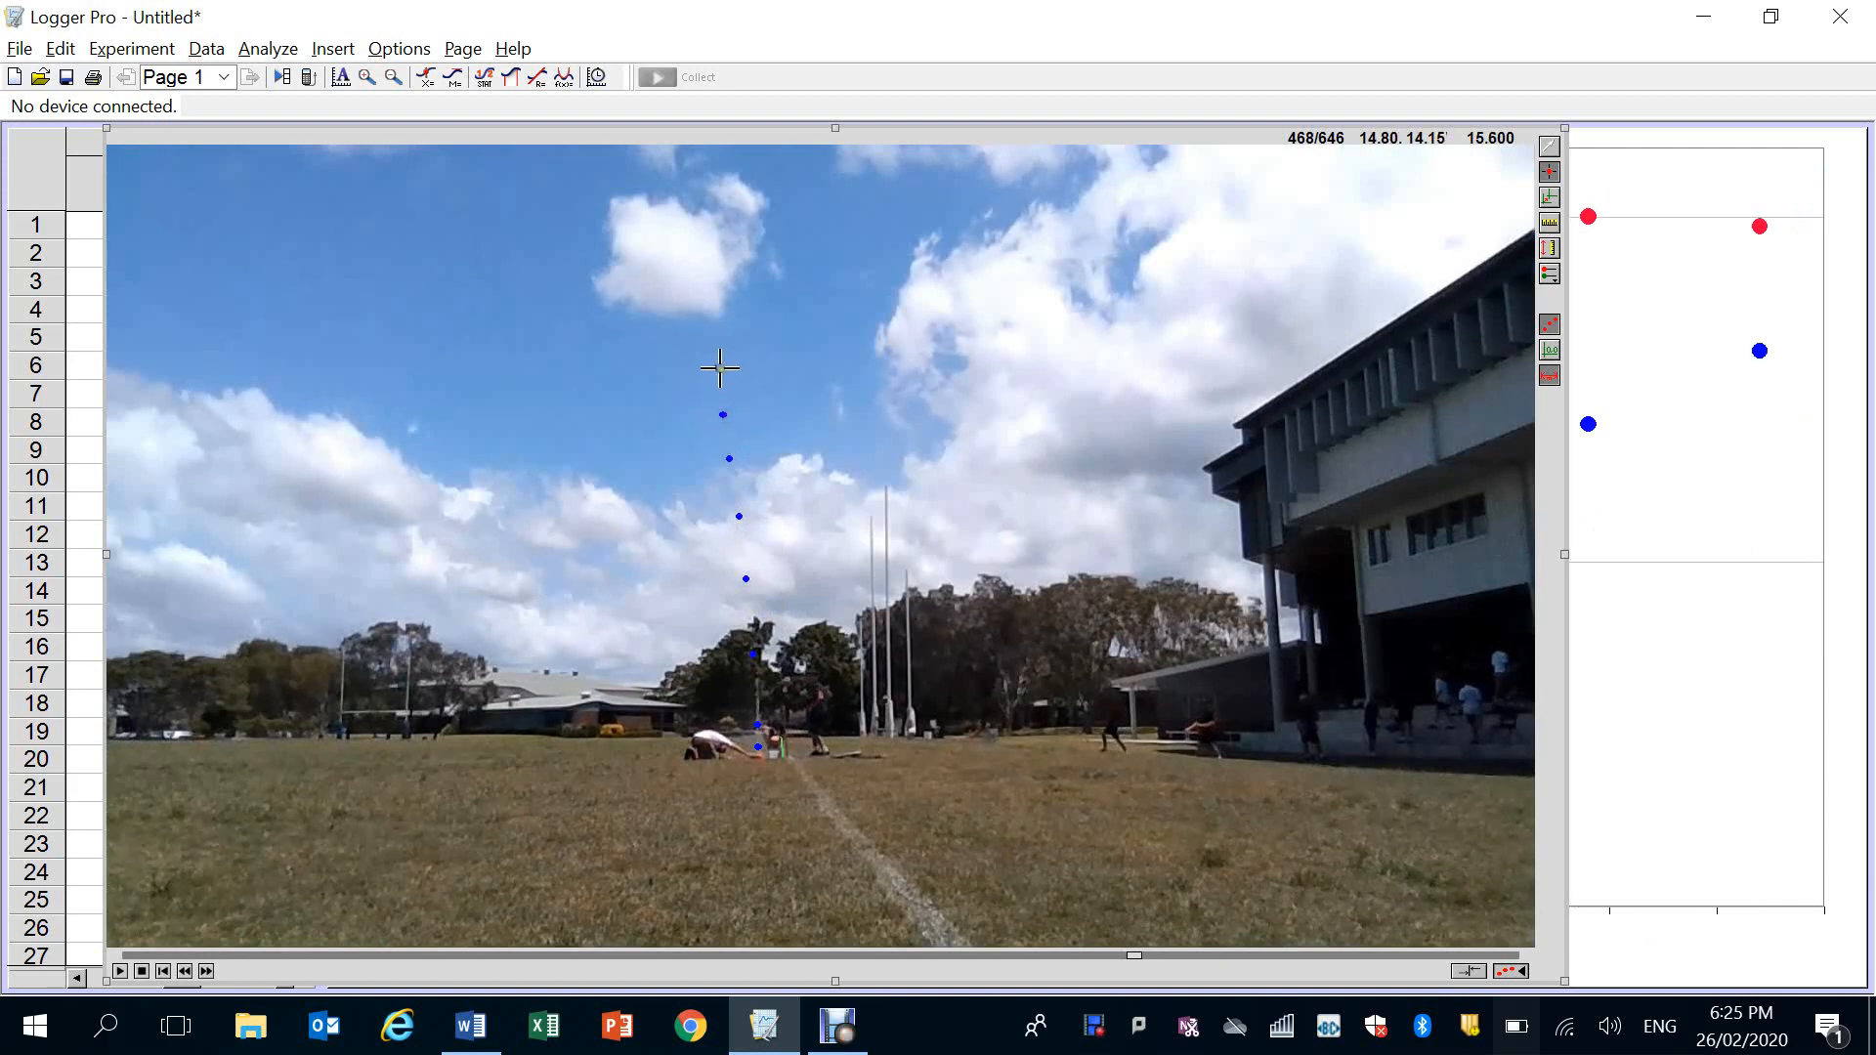
{"action": "left_click", "coordinate": [720, 366]}
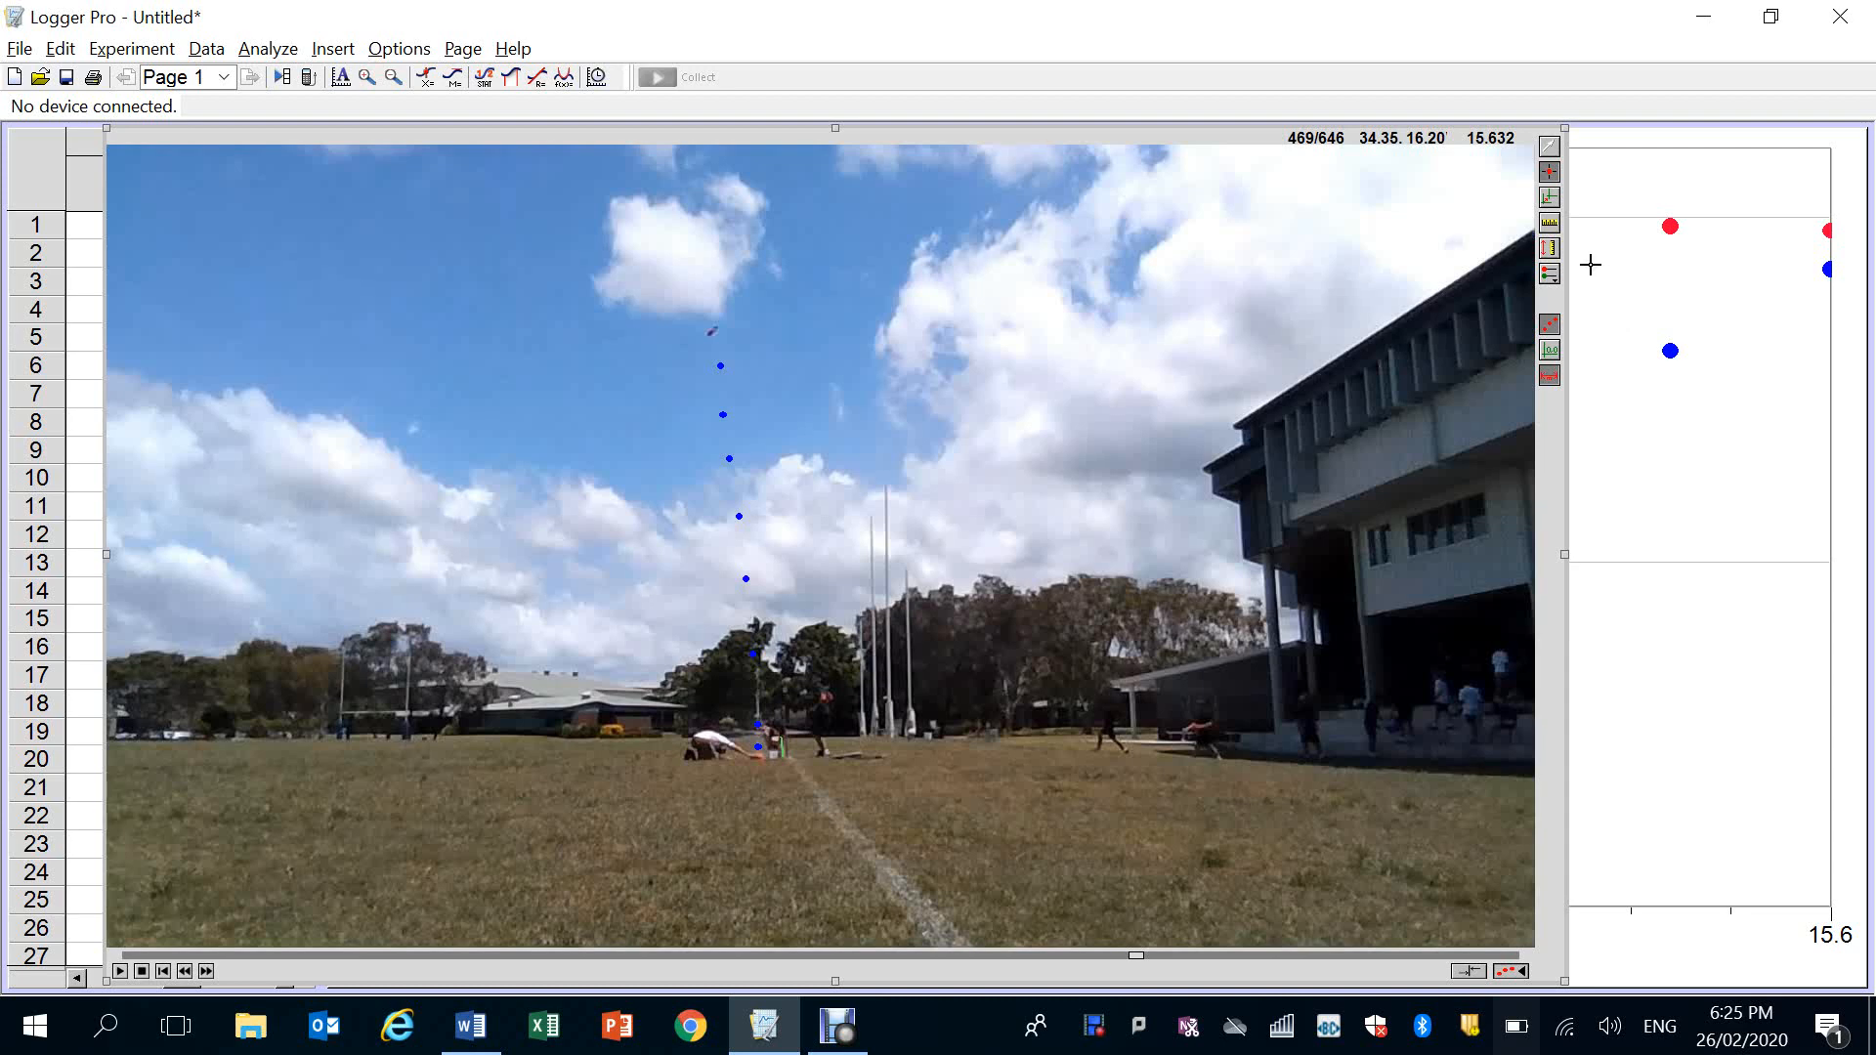
Set the coordinate origin at the rocket's first tracked point on the launcher and return to the Select Point tool
{"action": "left_click", "coordinate": [1550, 199]}
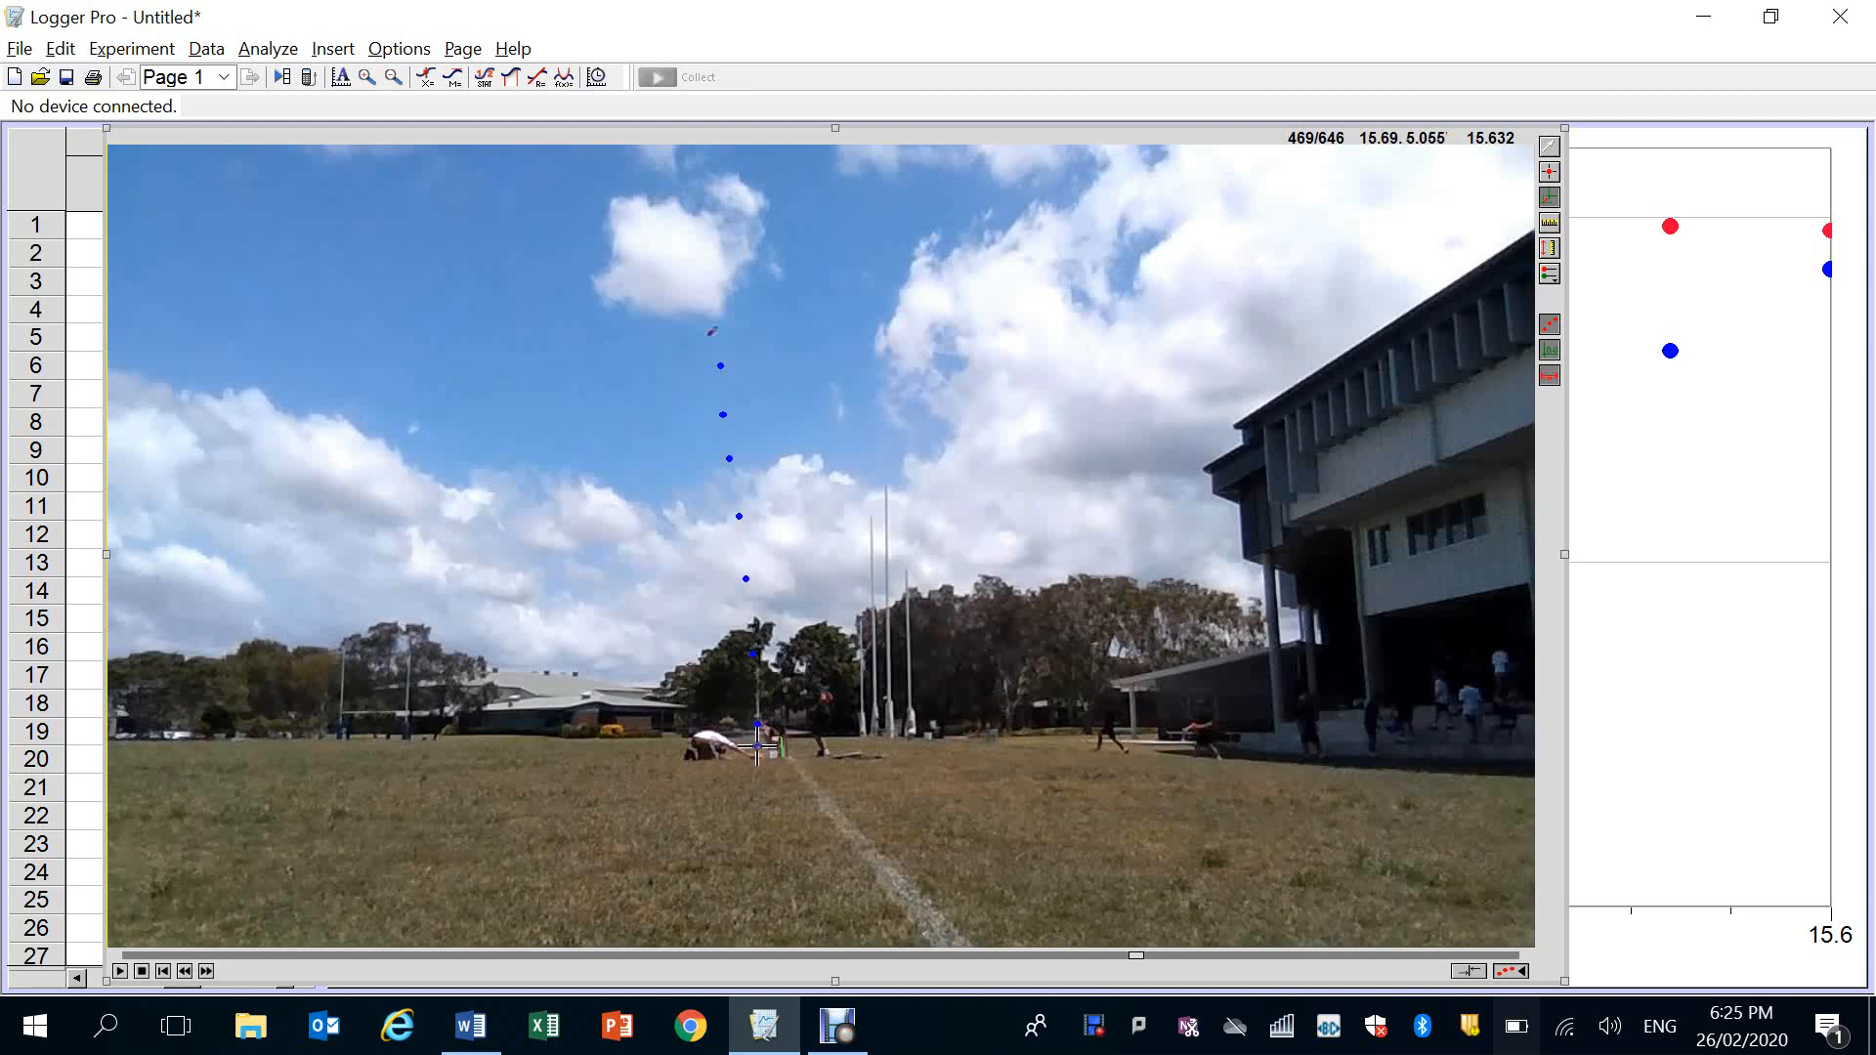
{"action": "left_click", "coordinate": [759, 745]}
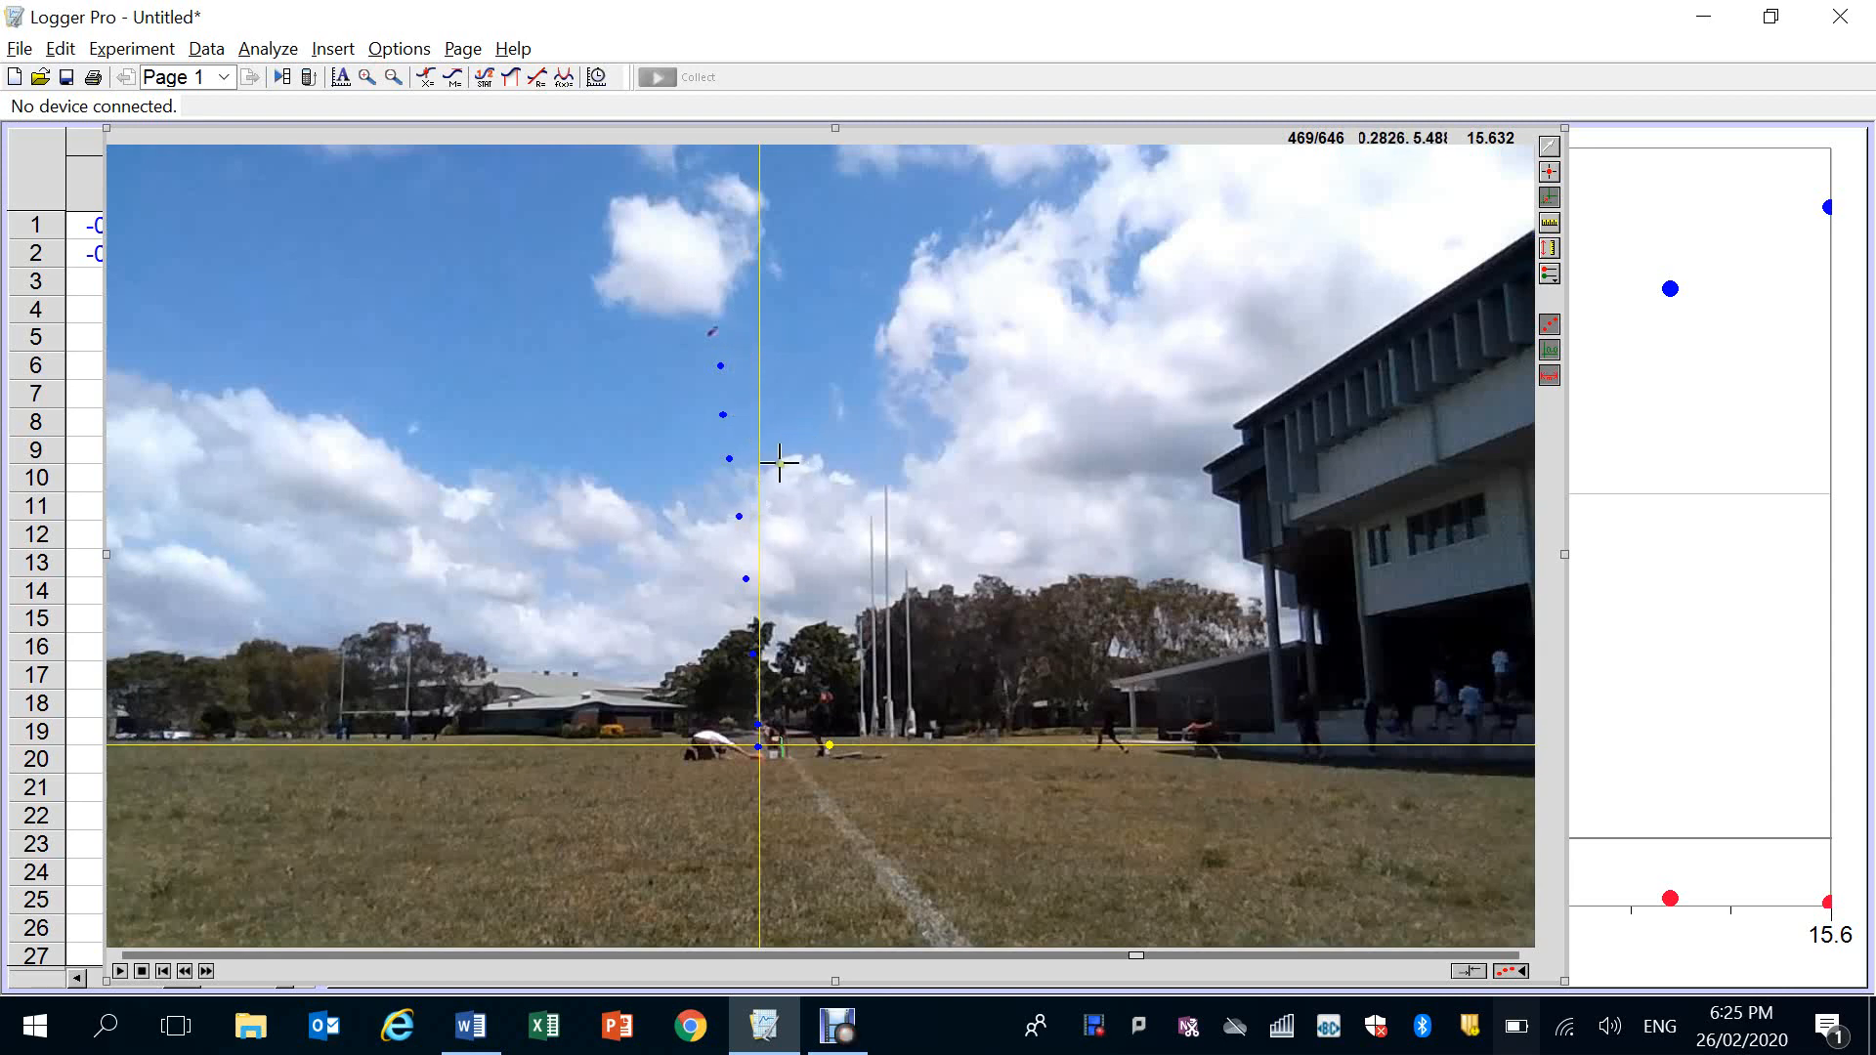
{"action": "left_click", "coordinate": [1553, 151]}
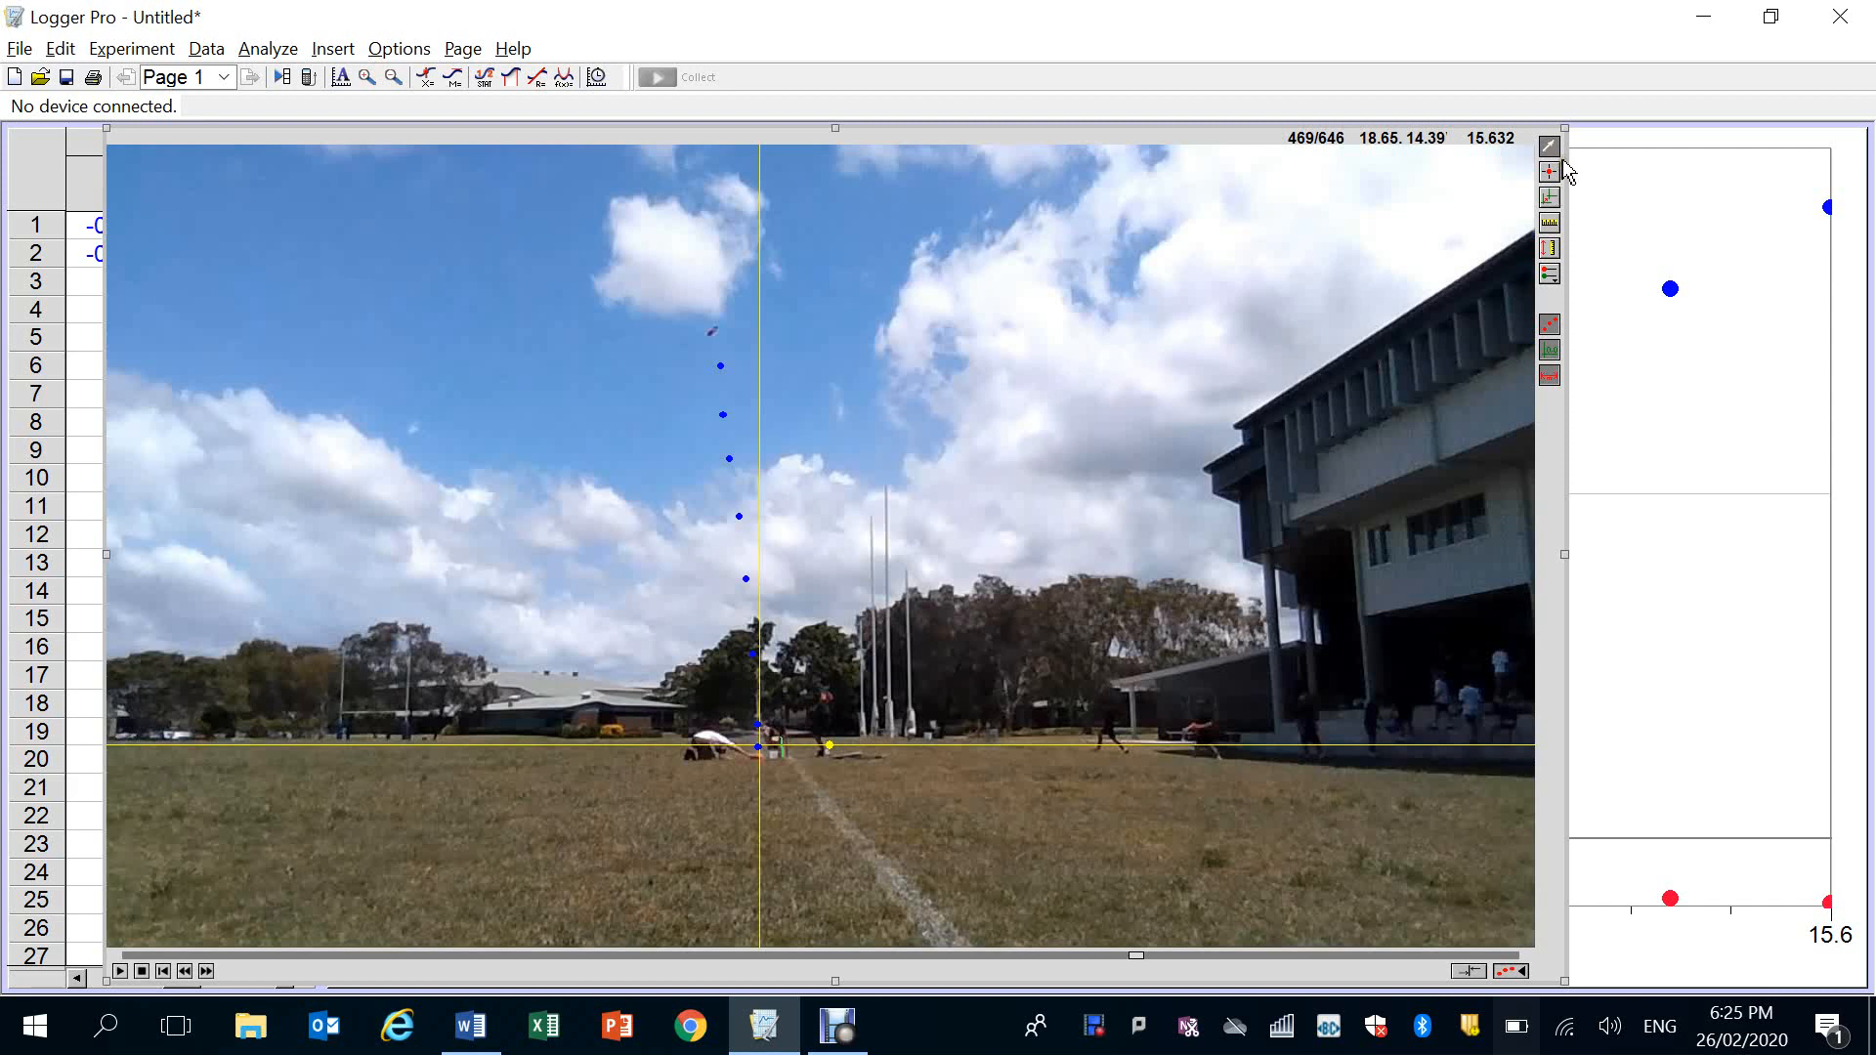
Bring the graph in front of the movie and plot only Y Velocity on its vertical axis
{"action": "left_click", "coordinate": [1679, 214]}
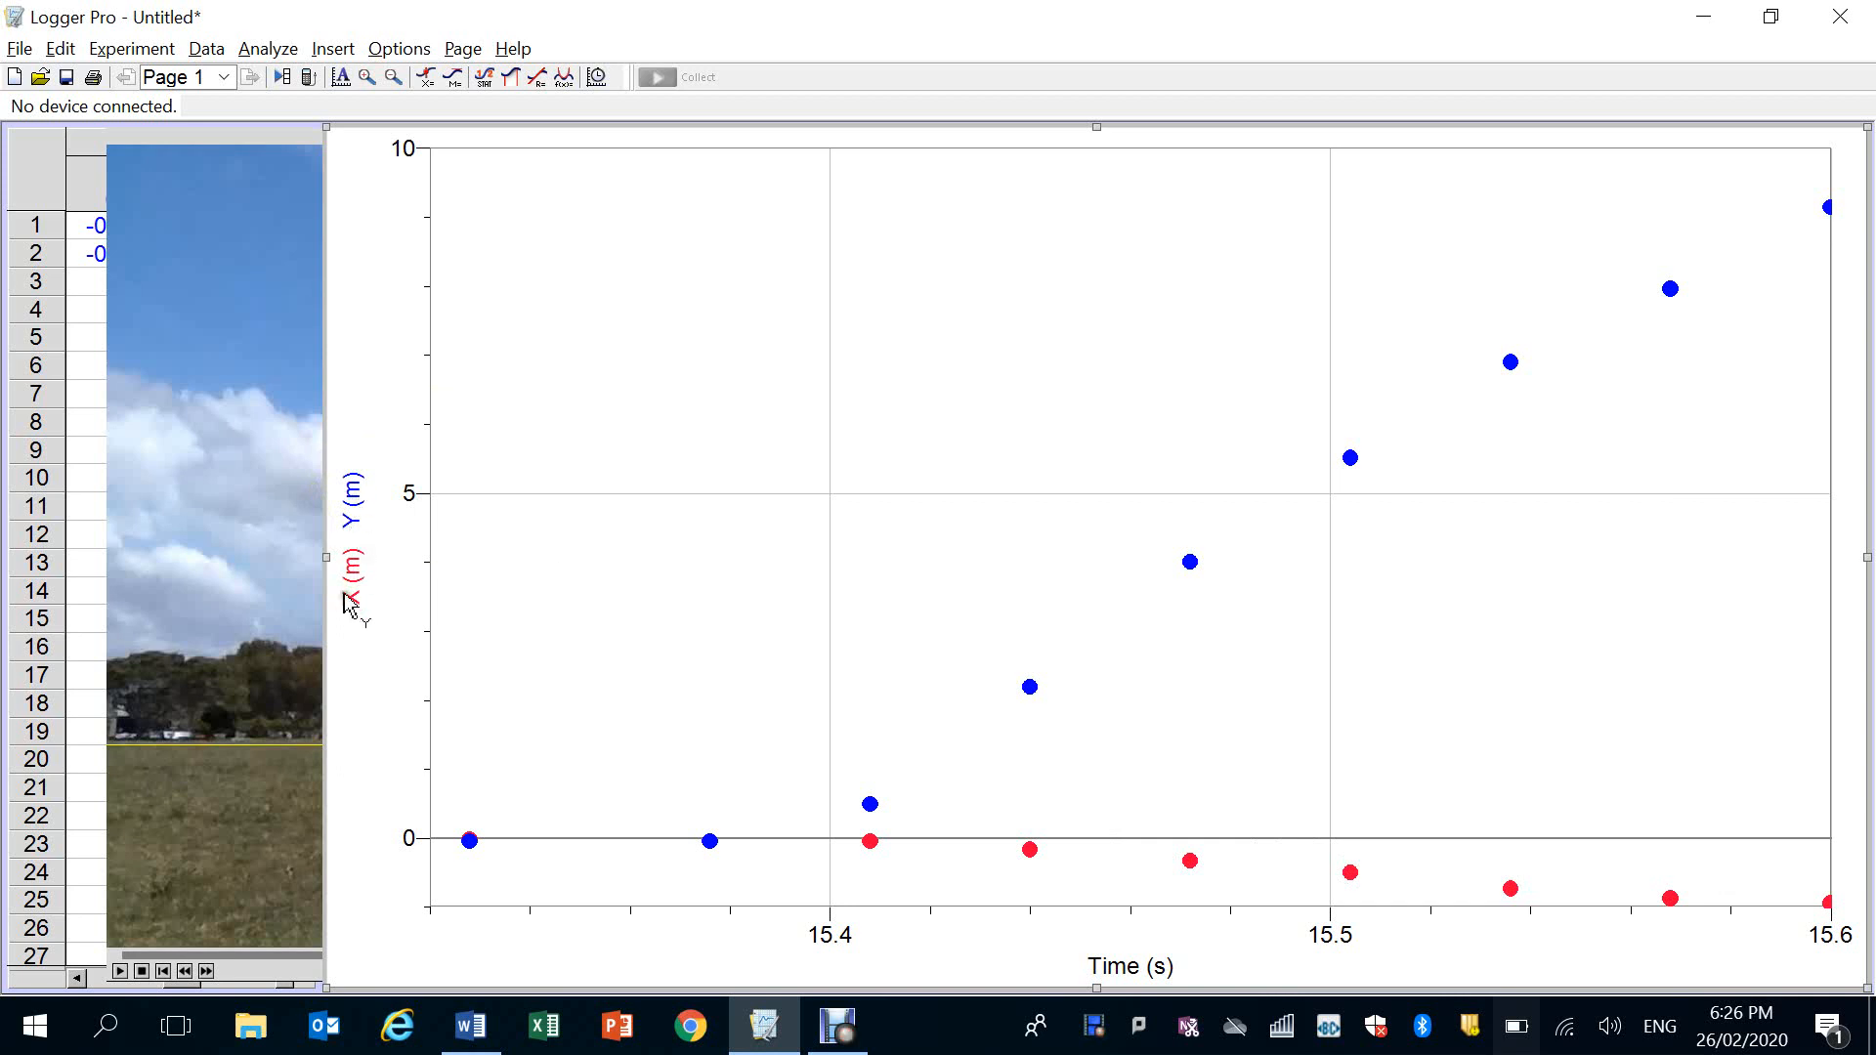
{"action": "left_click", "coordinate": [352, 529]}
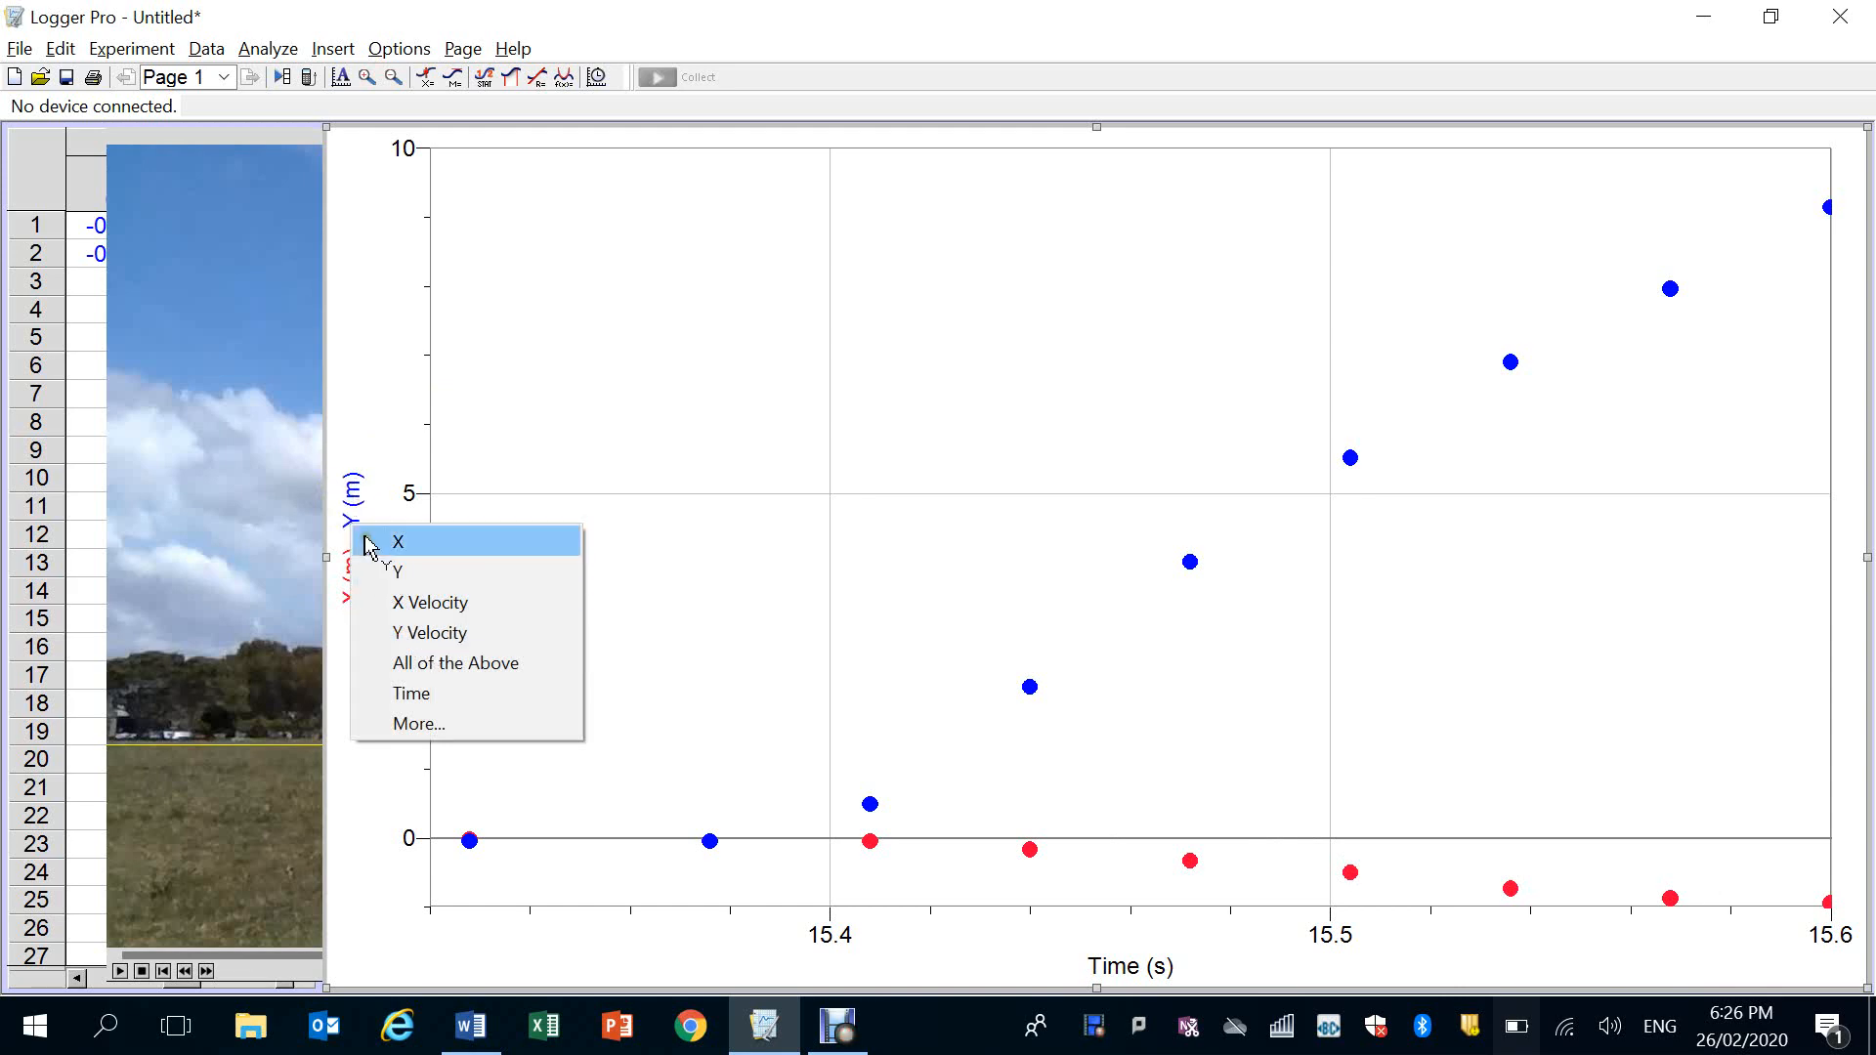
{"action": "left_click", "coordinate": [430, 633]}
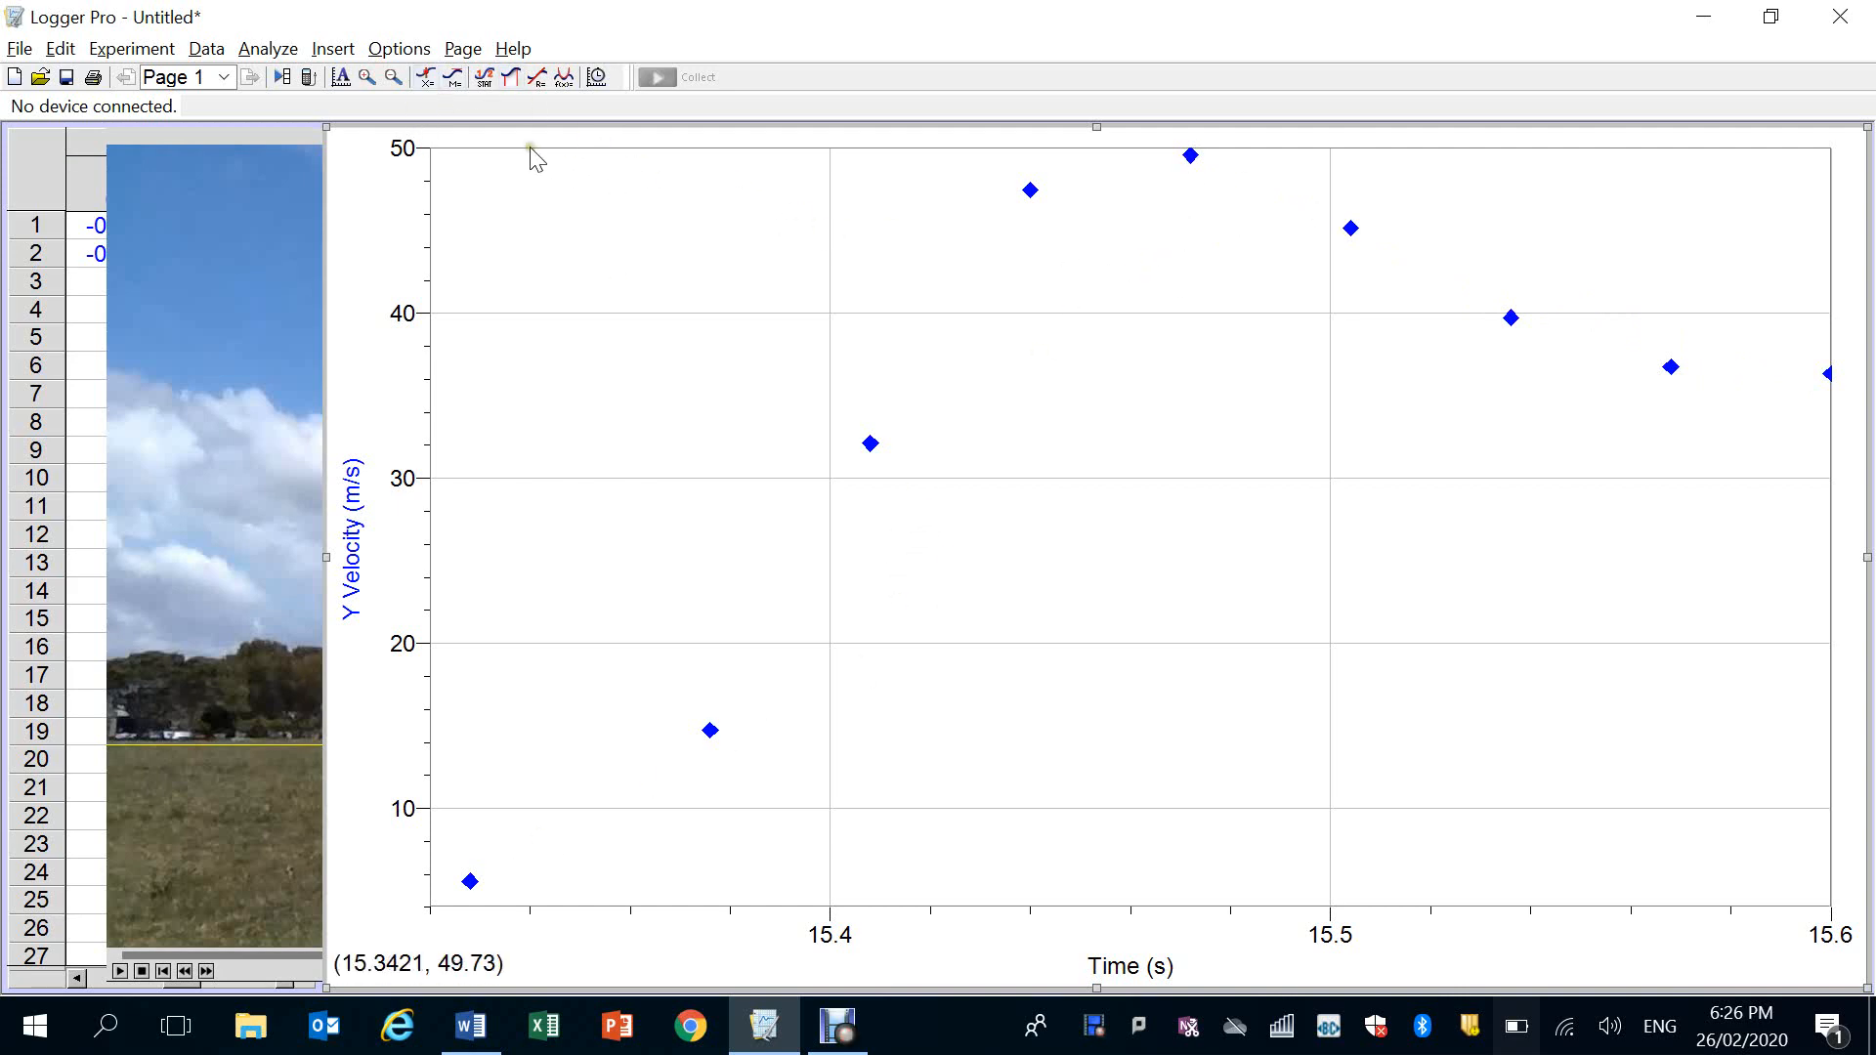
Apply a Linear Fit to the Y Velocity data and limit it to the rising points from the first point to the peak
{"action": "left_click", "coordinate": [266, 50]}
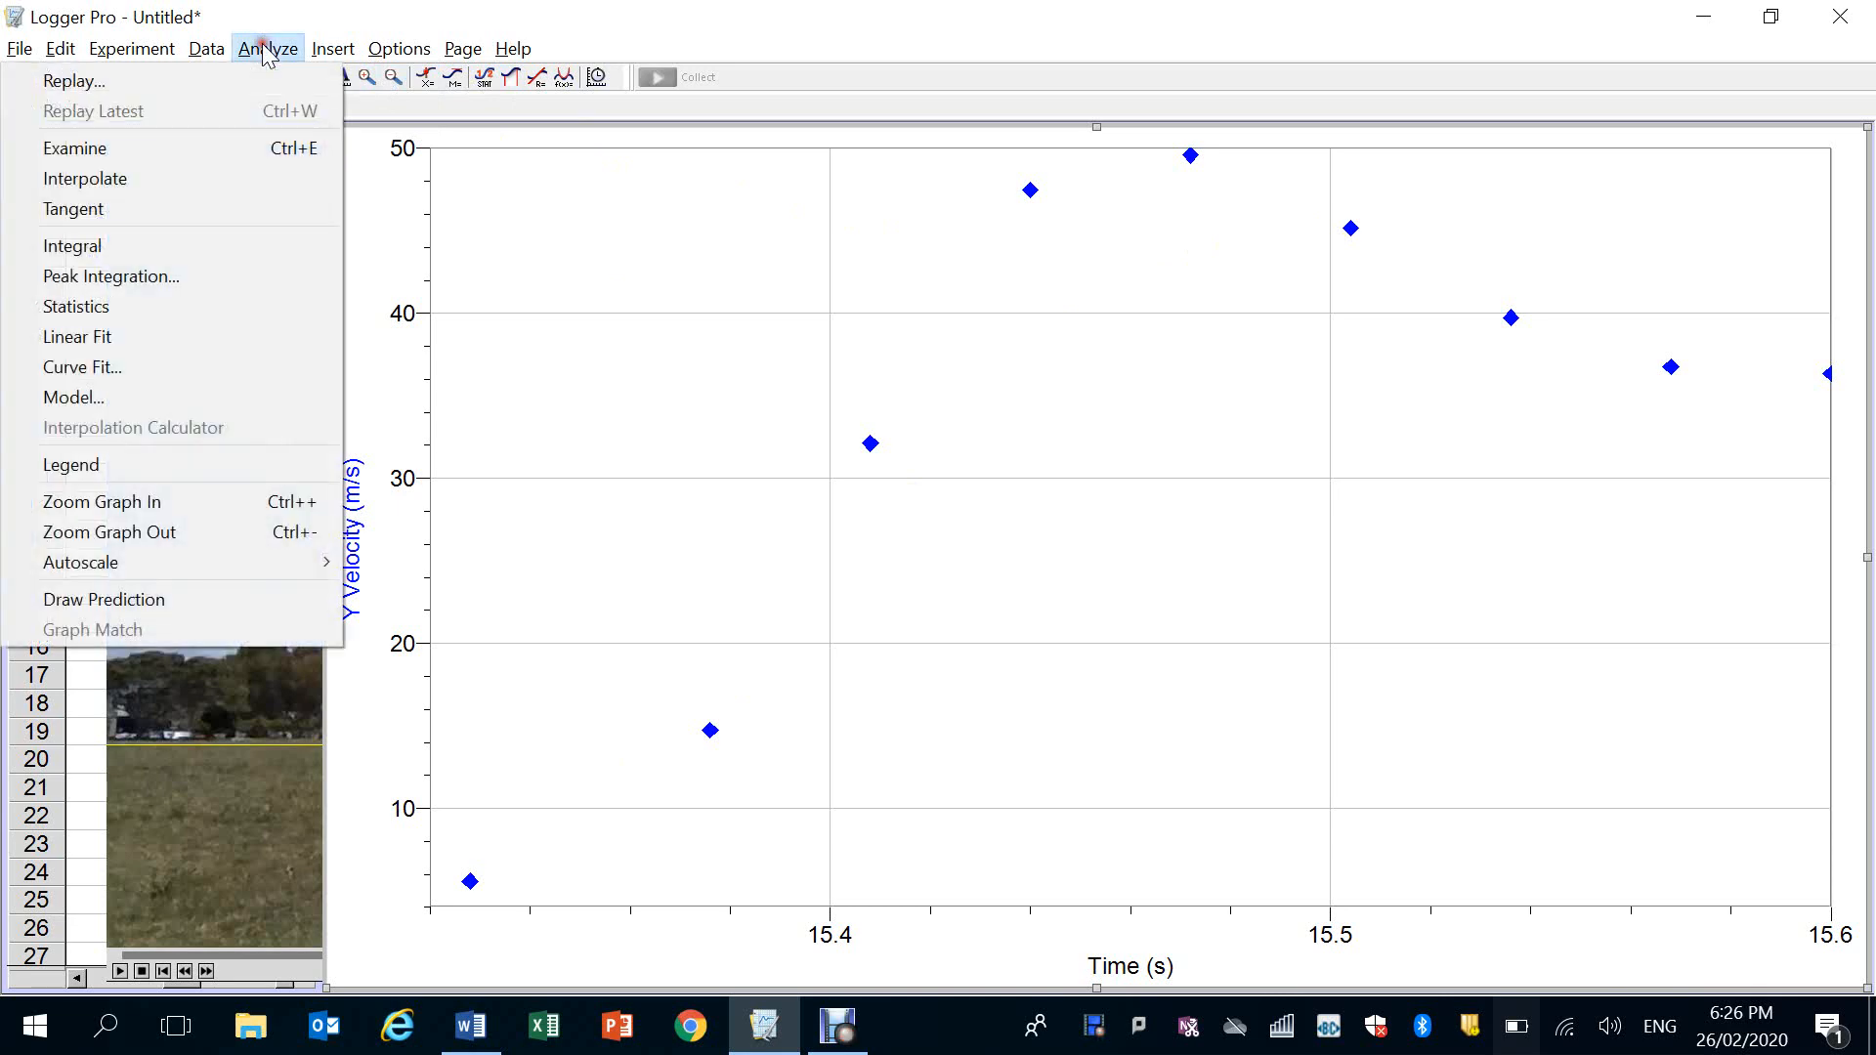
{"action": "left_click", "coordinate": [102, 338]}
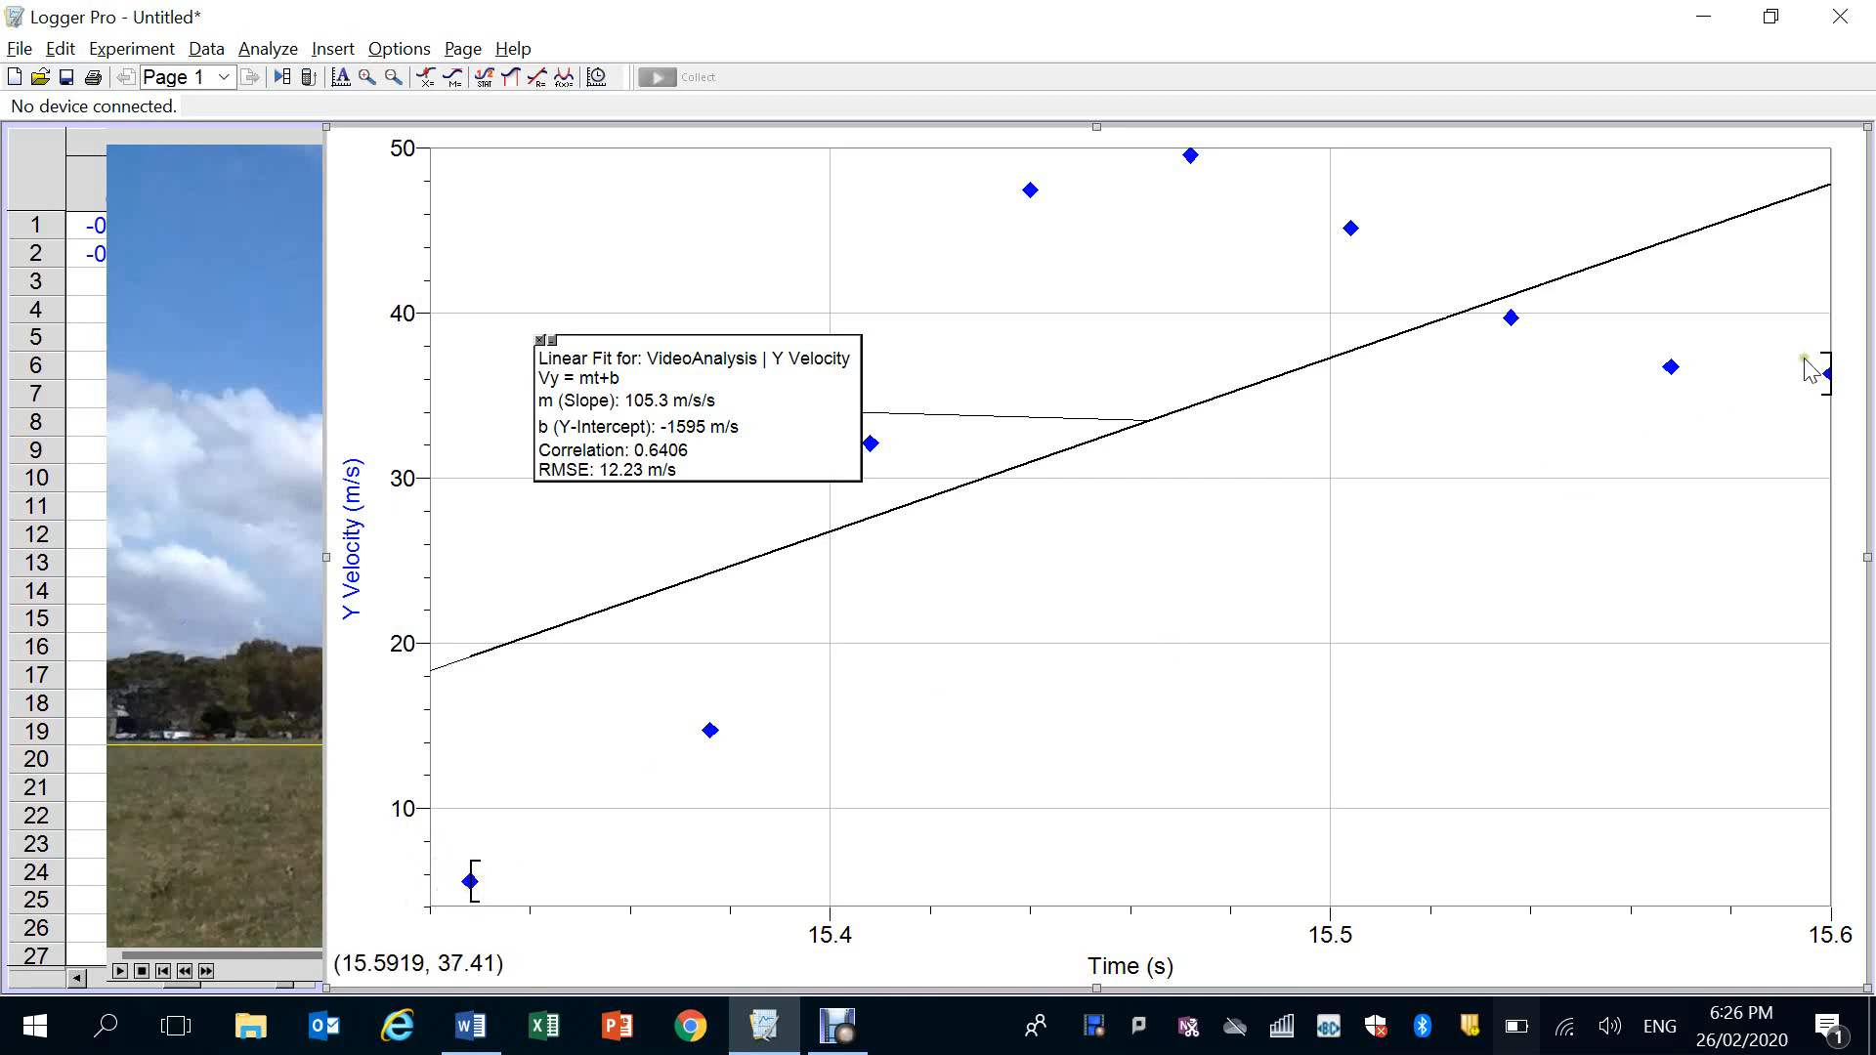
{"action": "left_click_drag", "start_coordinate": [1828, 360], "coordinate": [1215, 183]}
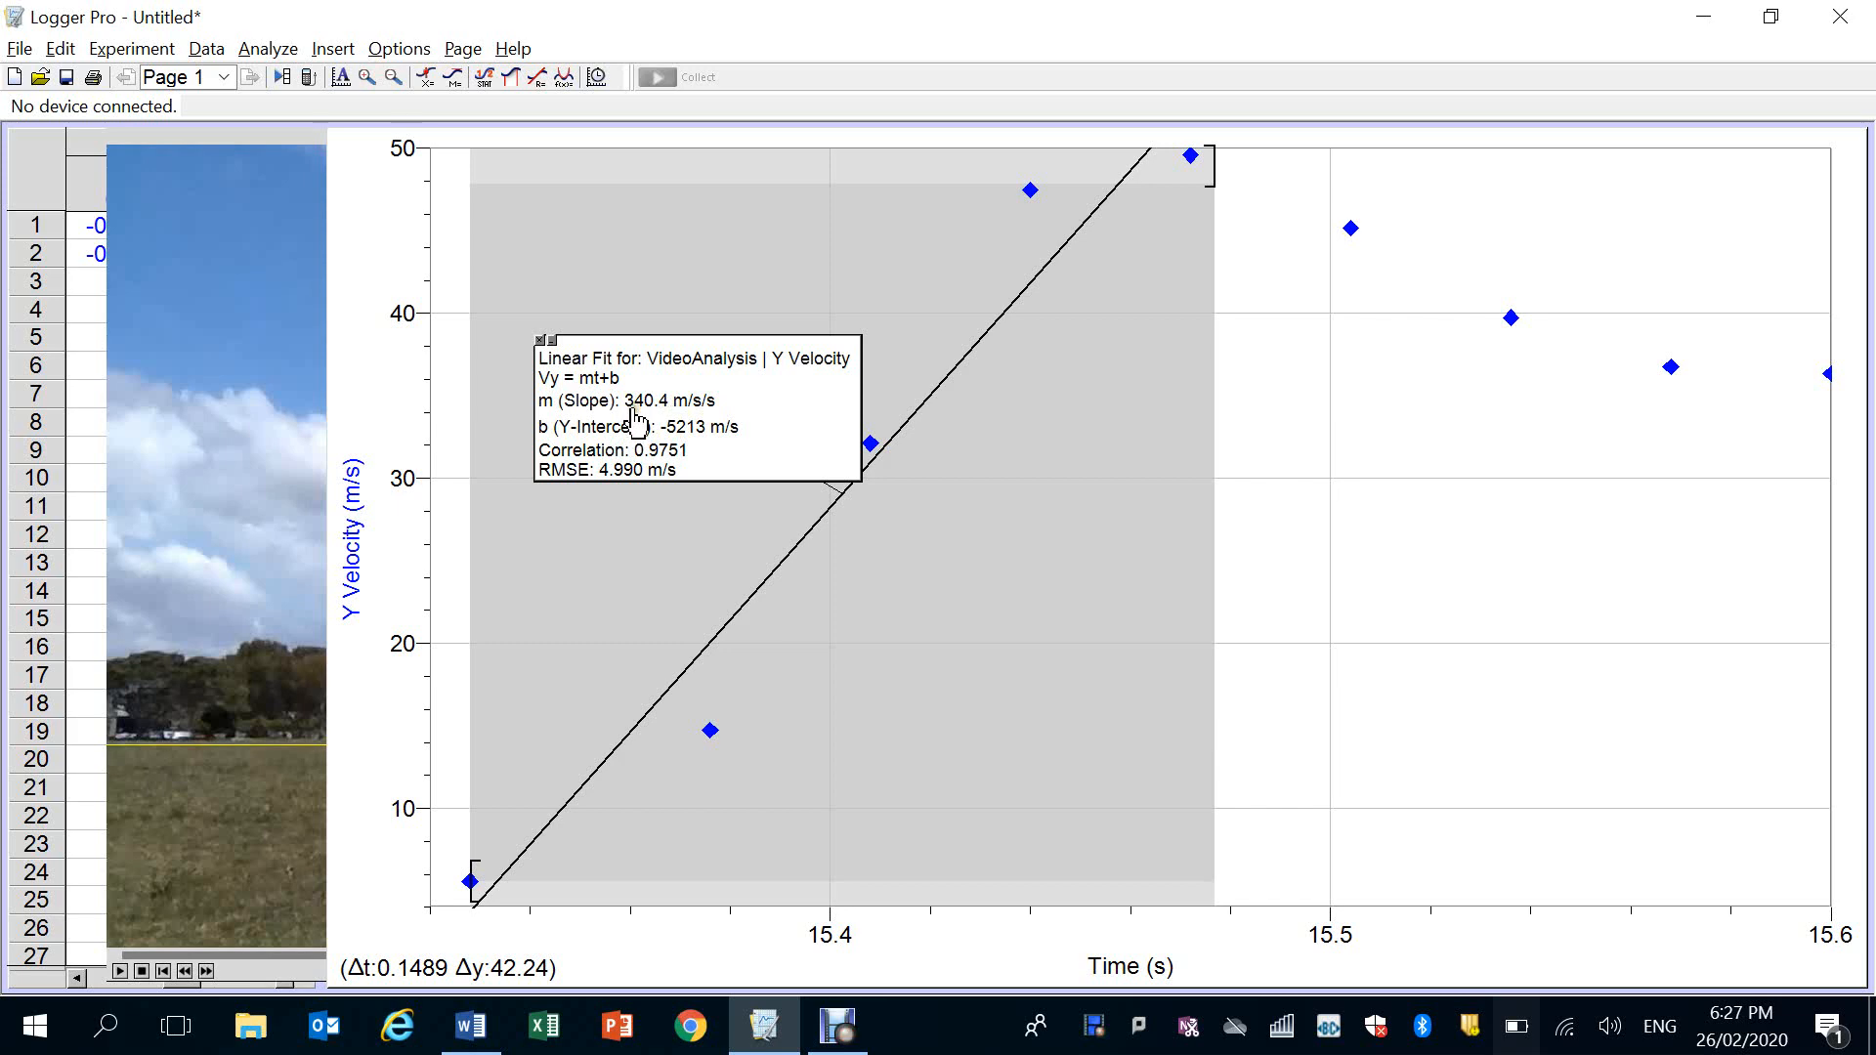
{"action": "left_click", "coordinate": [1398, 473]}
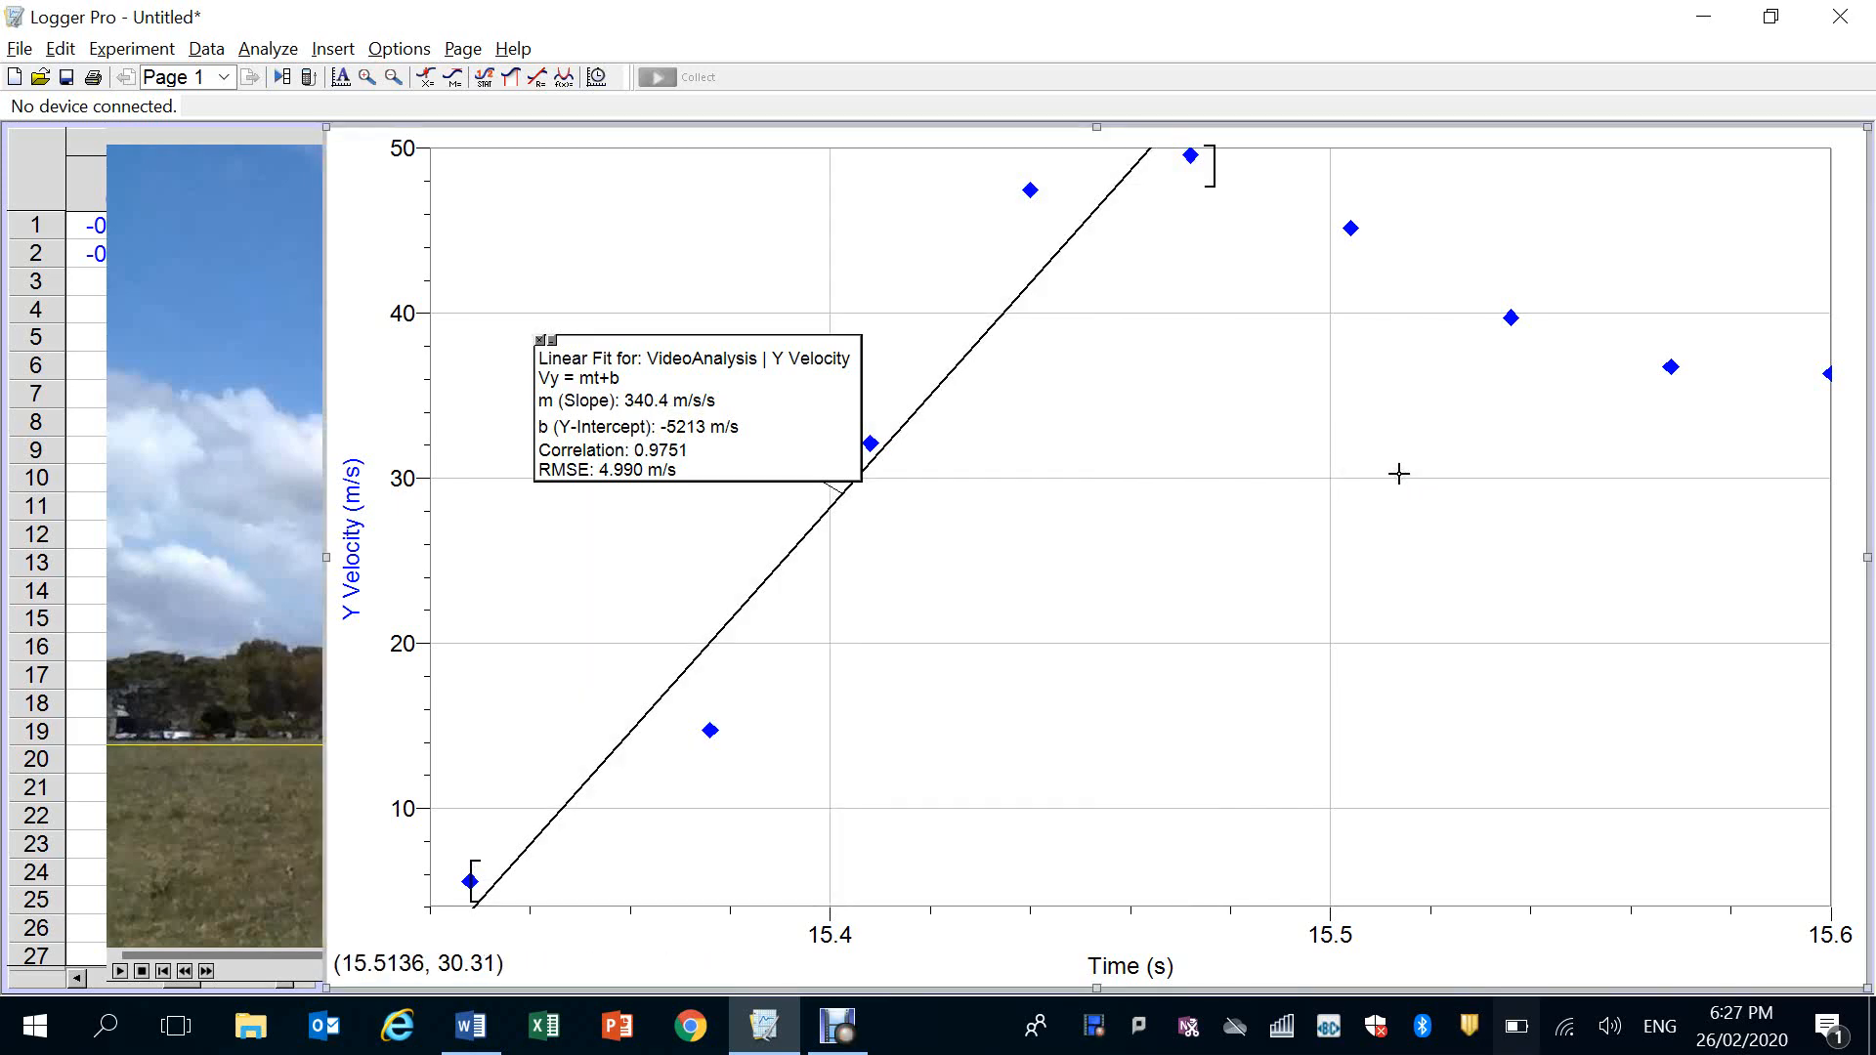
Save the analysis as 375mL Launch 1 Analysis.cmbl in the Rocket Analysis folder, replacing the existing file
{"action": "left_click", "coordinate": [19, 48]}
{"action": "left_click", "coordinate": [80, 211]}
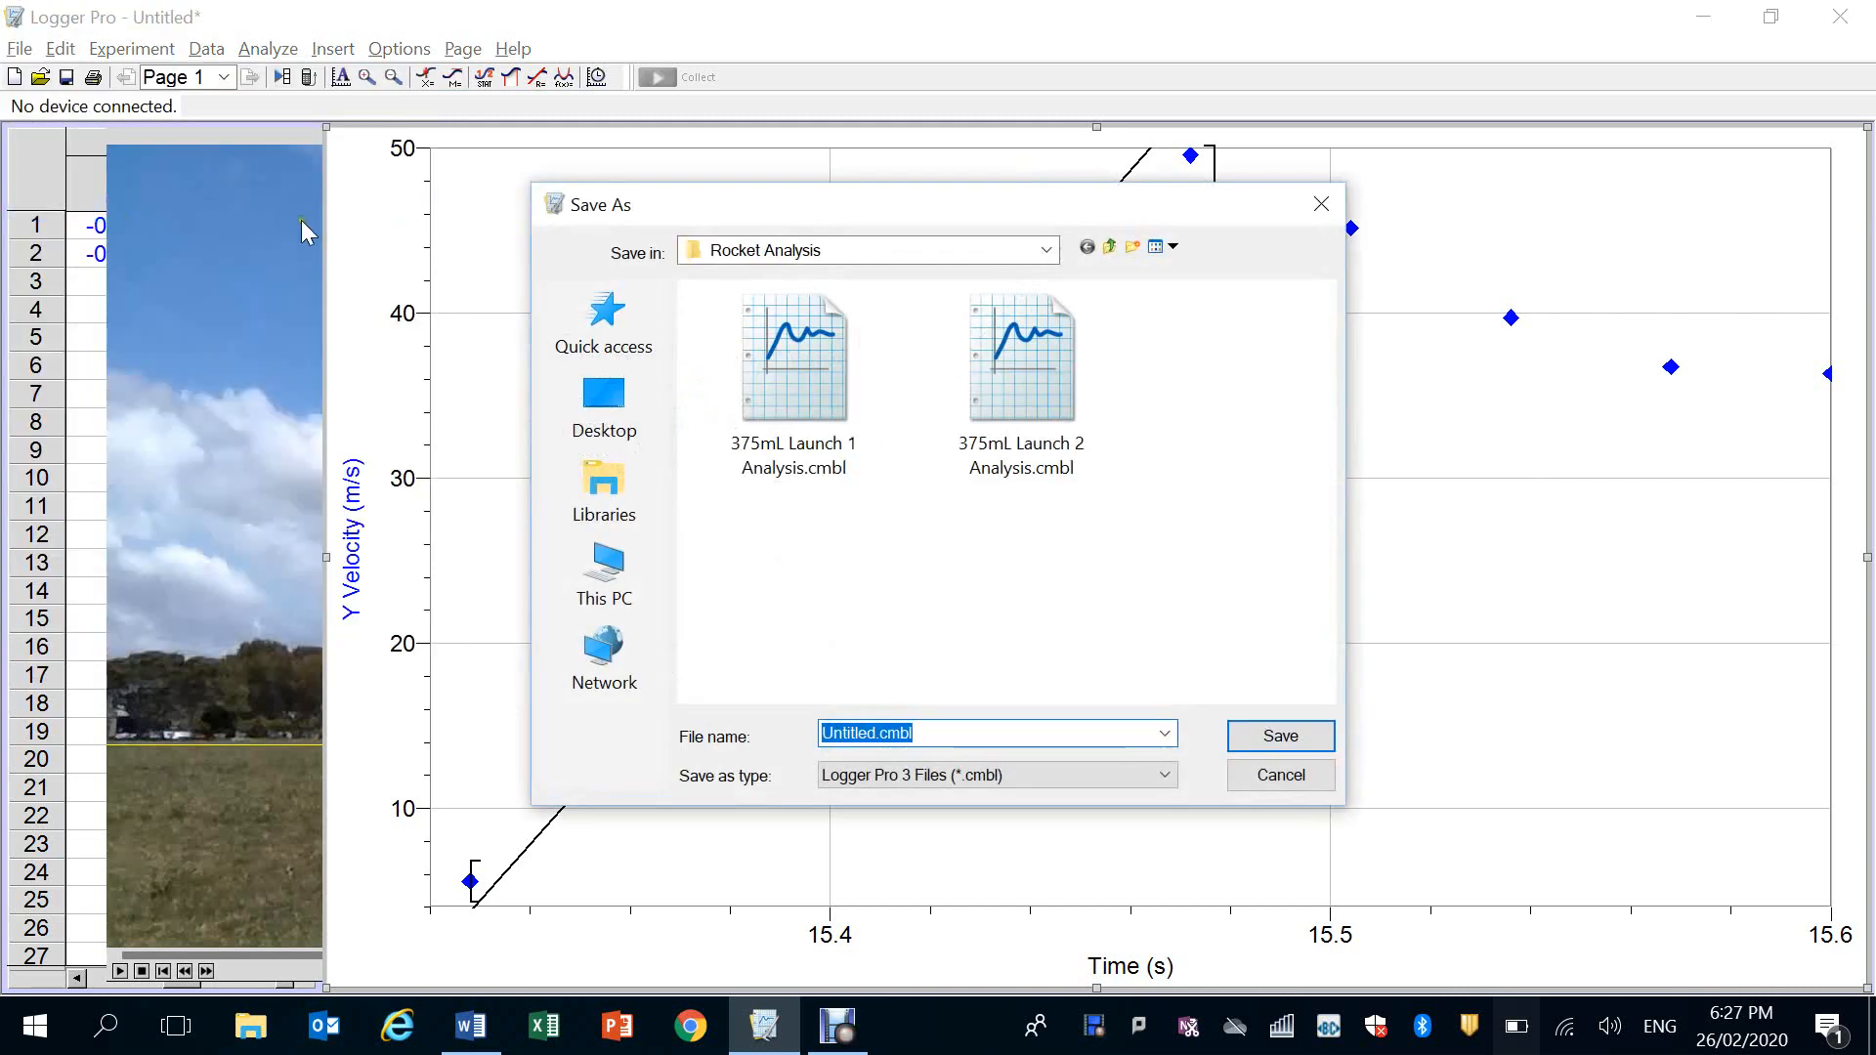
{"action": "left_click", "coordinate": [791, 396]}
{"action": "key", "text": "Return"}
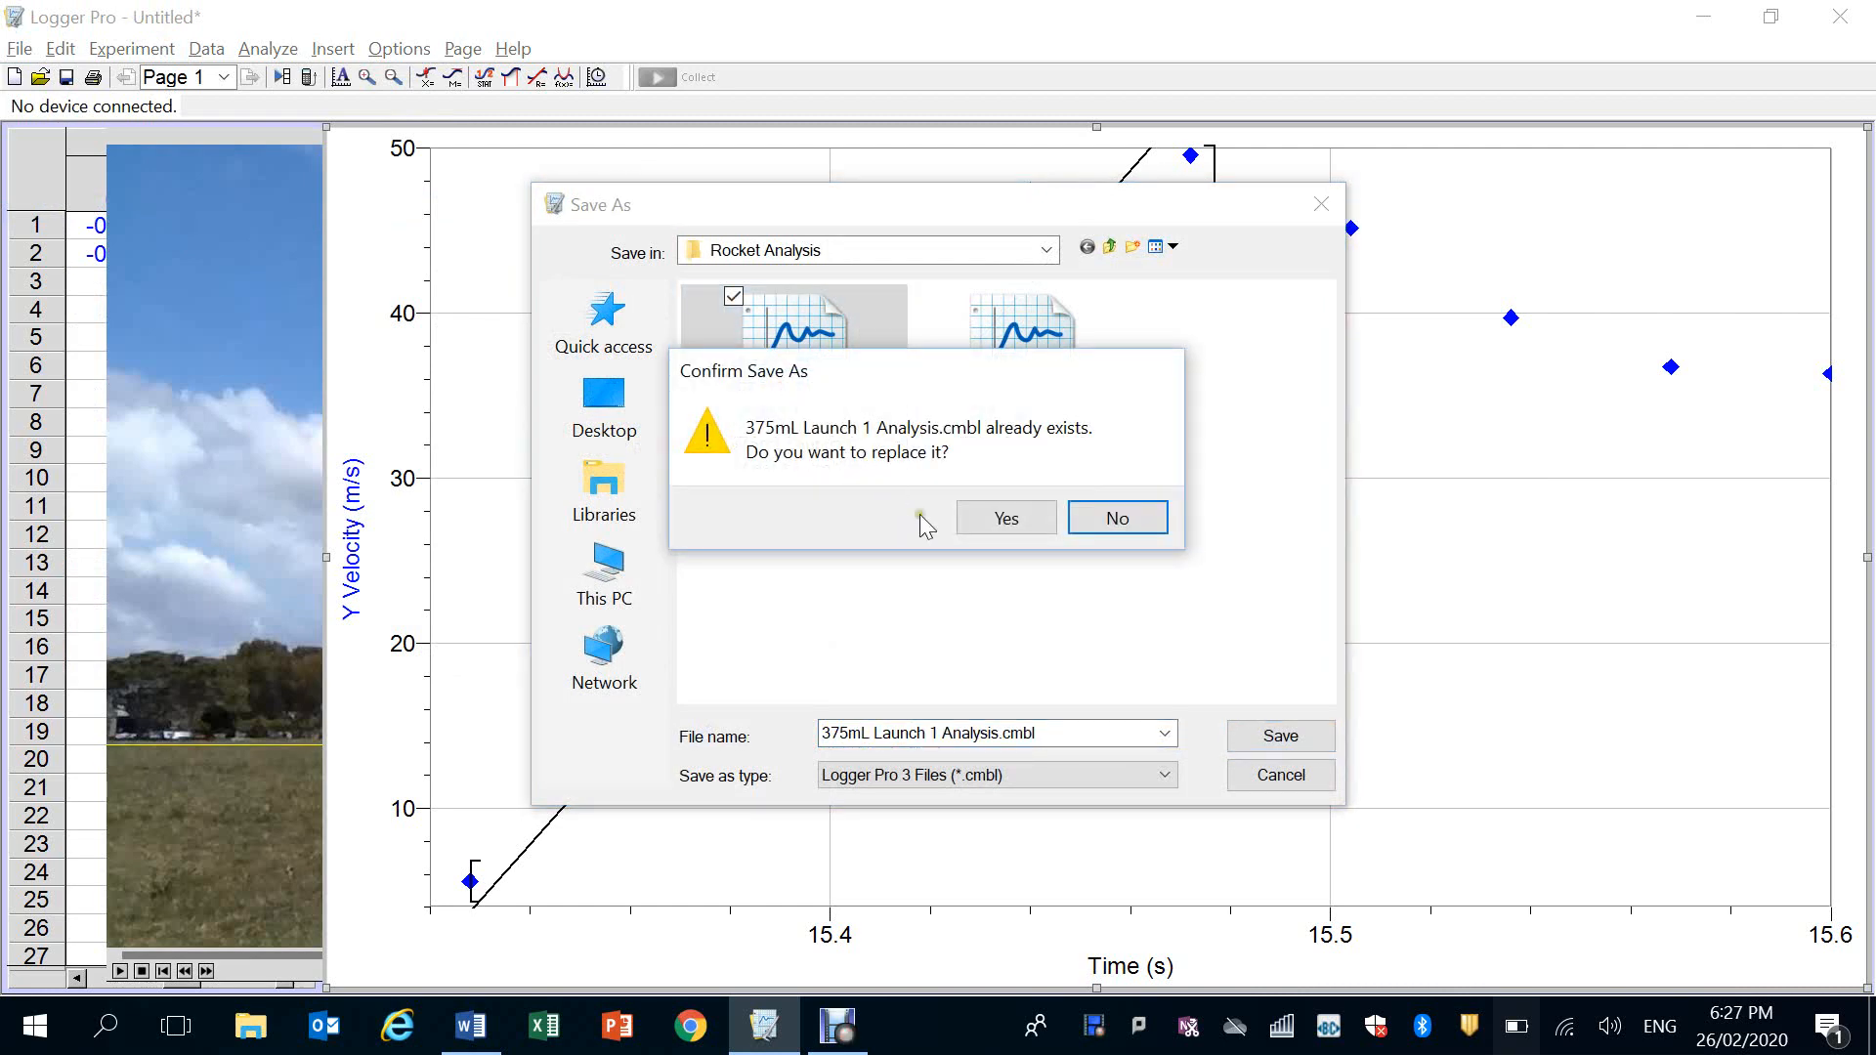
{"action": "left_click", "coordinate": [1007, 525]}
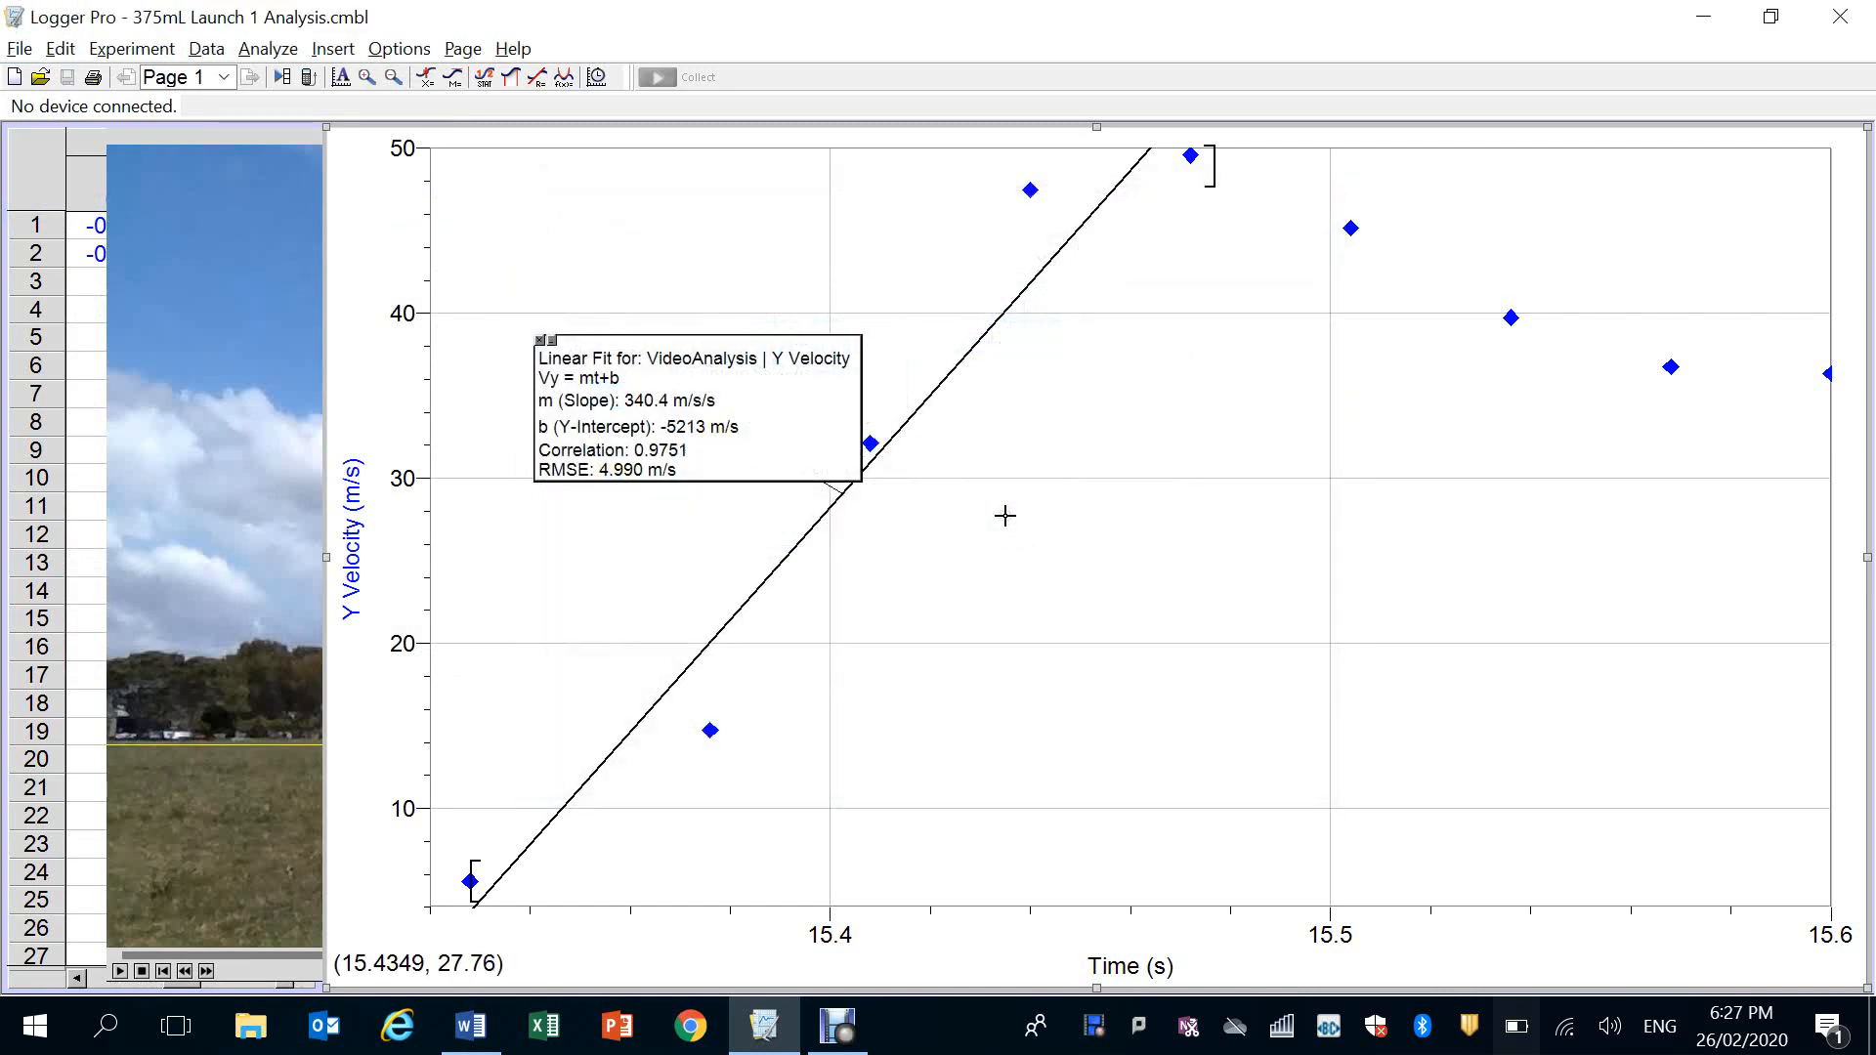
Copy the Y Velocity graph with its linear fit to the clipboard
{"action": "left_click", "coordinate": [328, 241]}
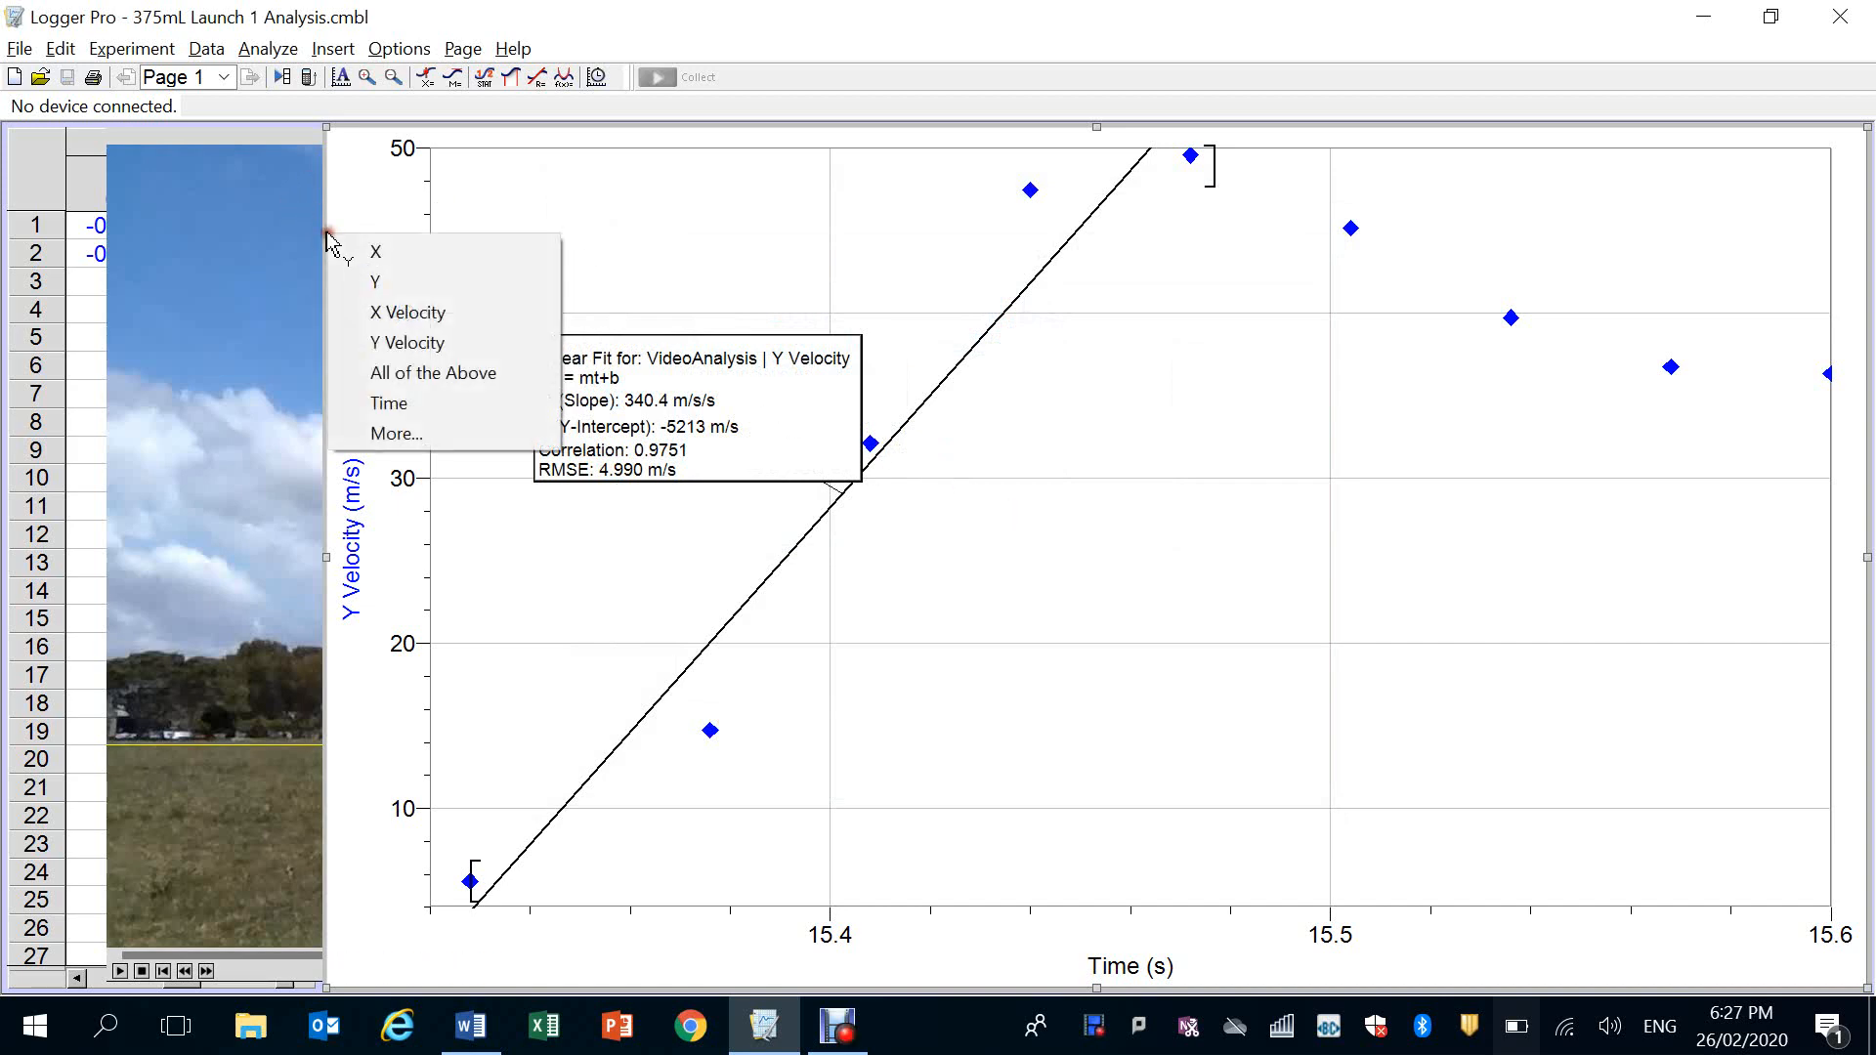
{"action": "right_click", "coordinate": [334, 181]}
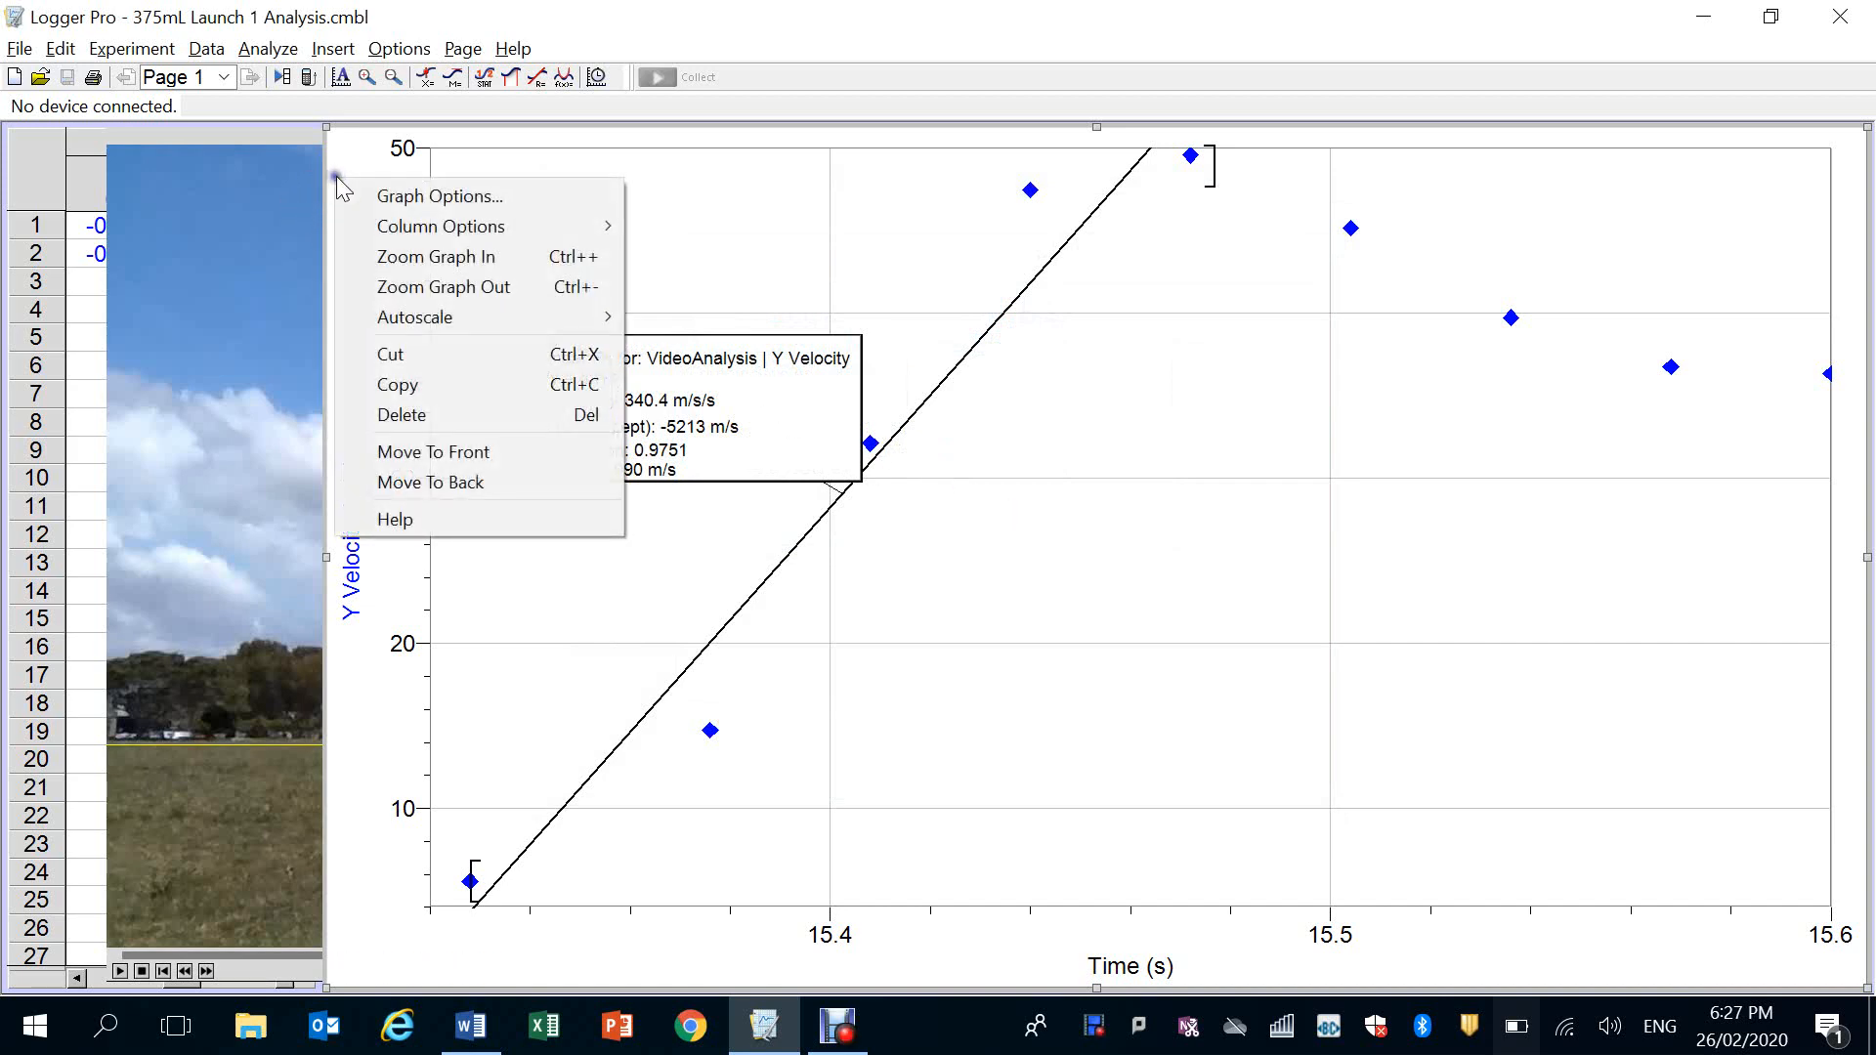
{"action": "left_click", "coordinate": [403, 387]}
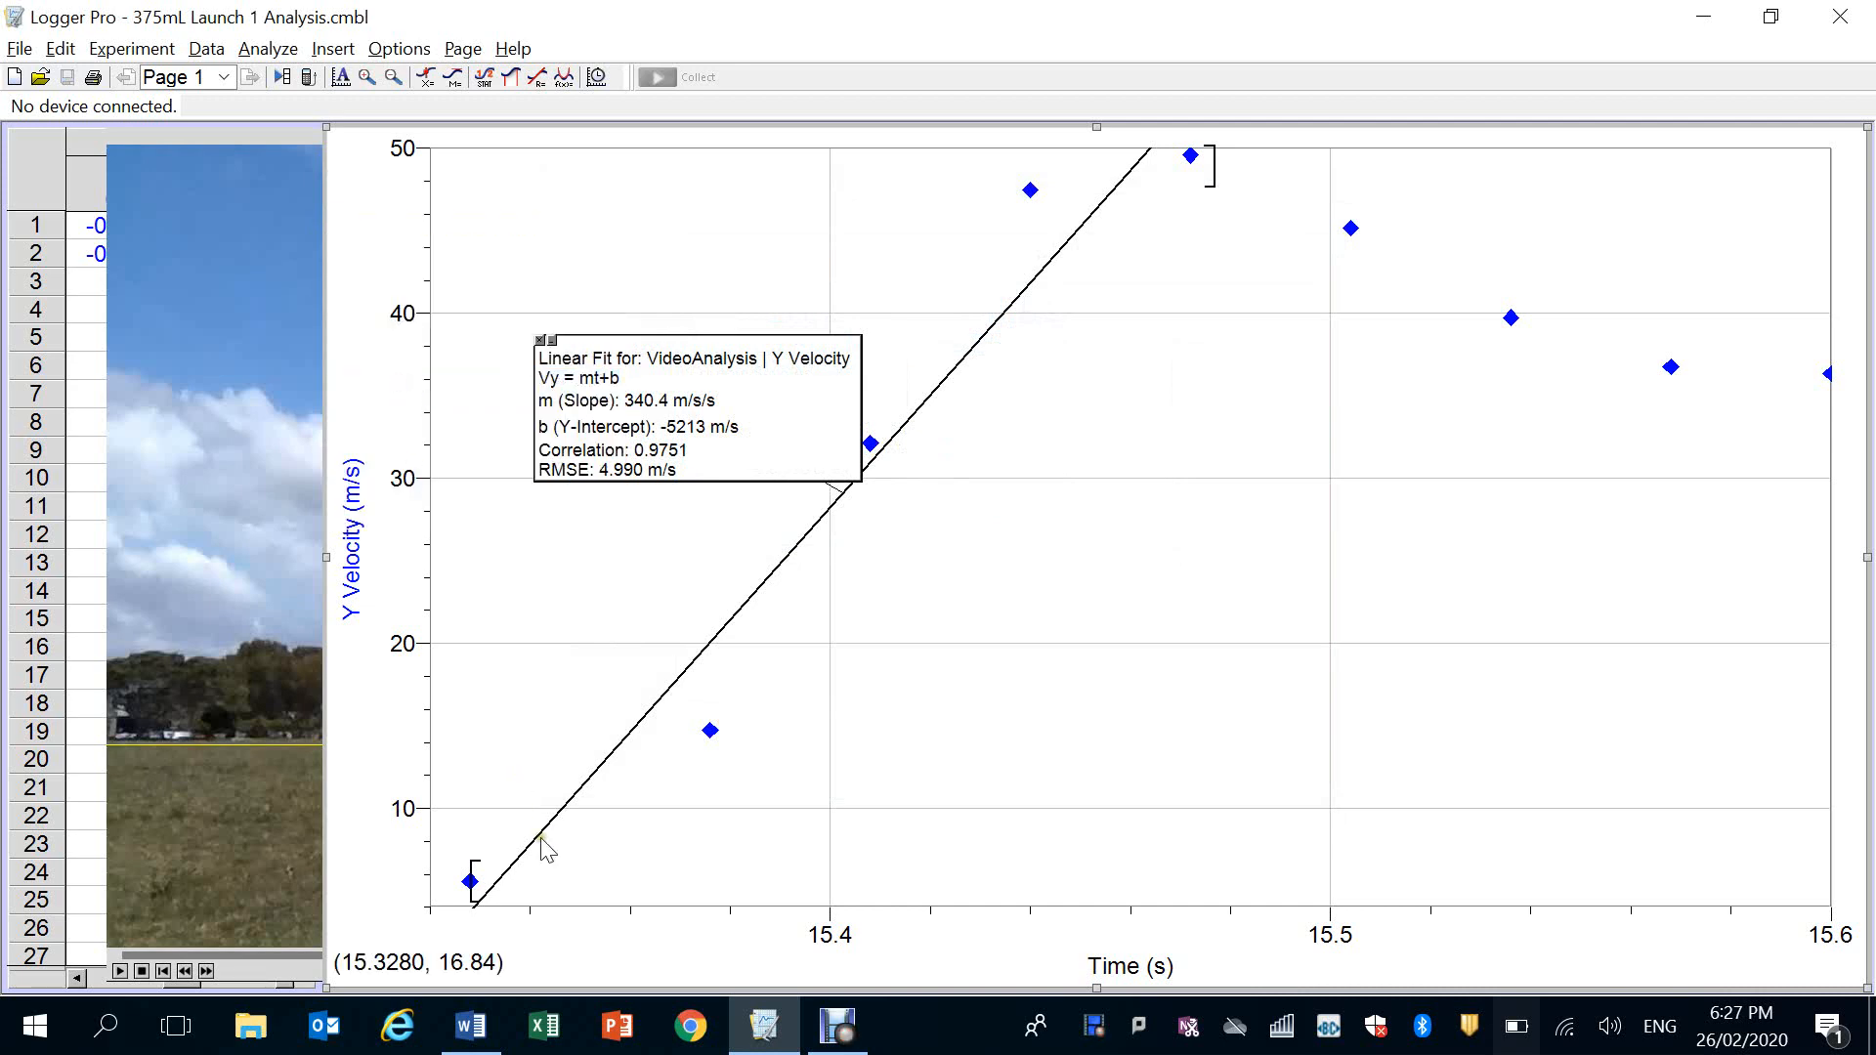
Switch to the Word document and delete the old graph picture under the Figure 3 caption
{"action": "left_click", "coordinate": [470, 1028]}
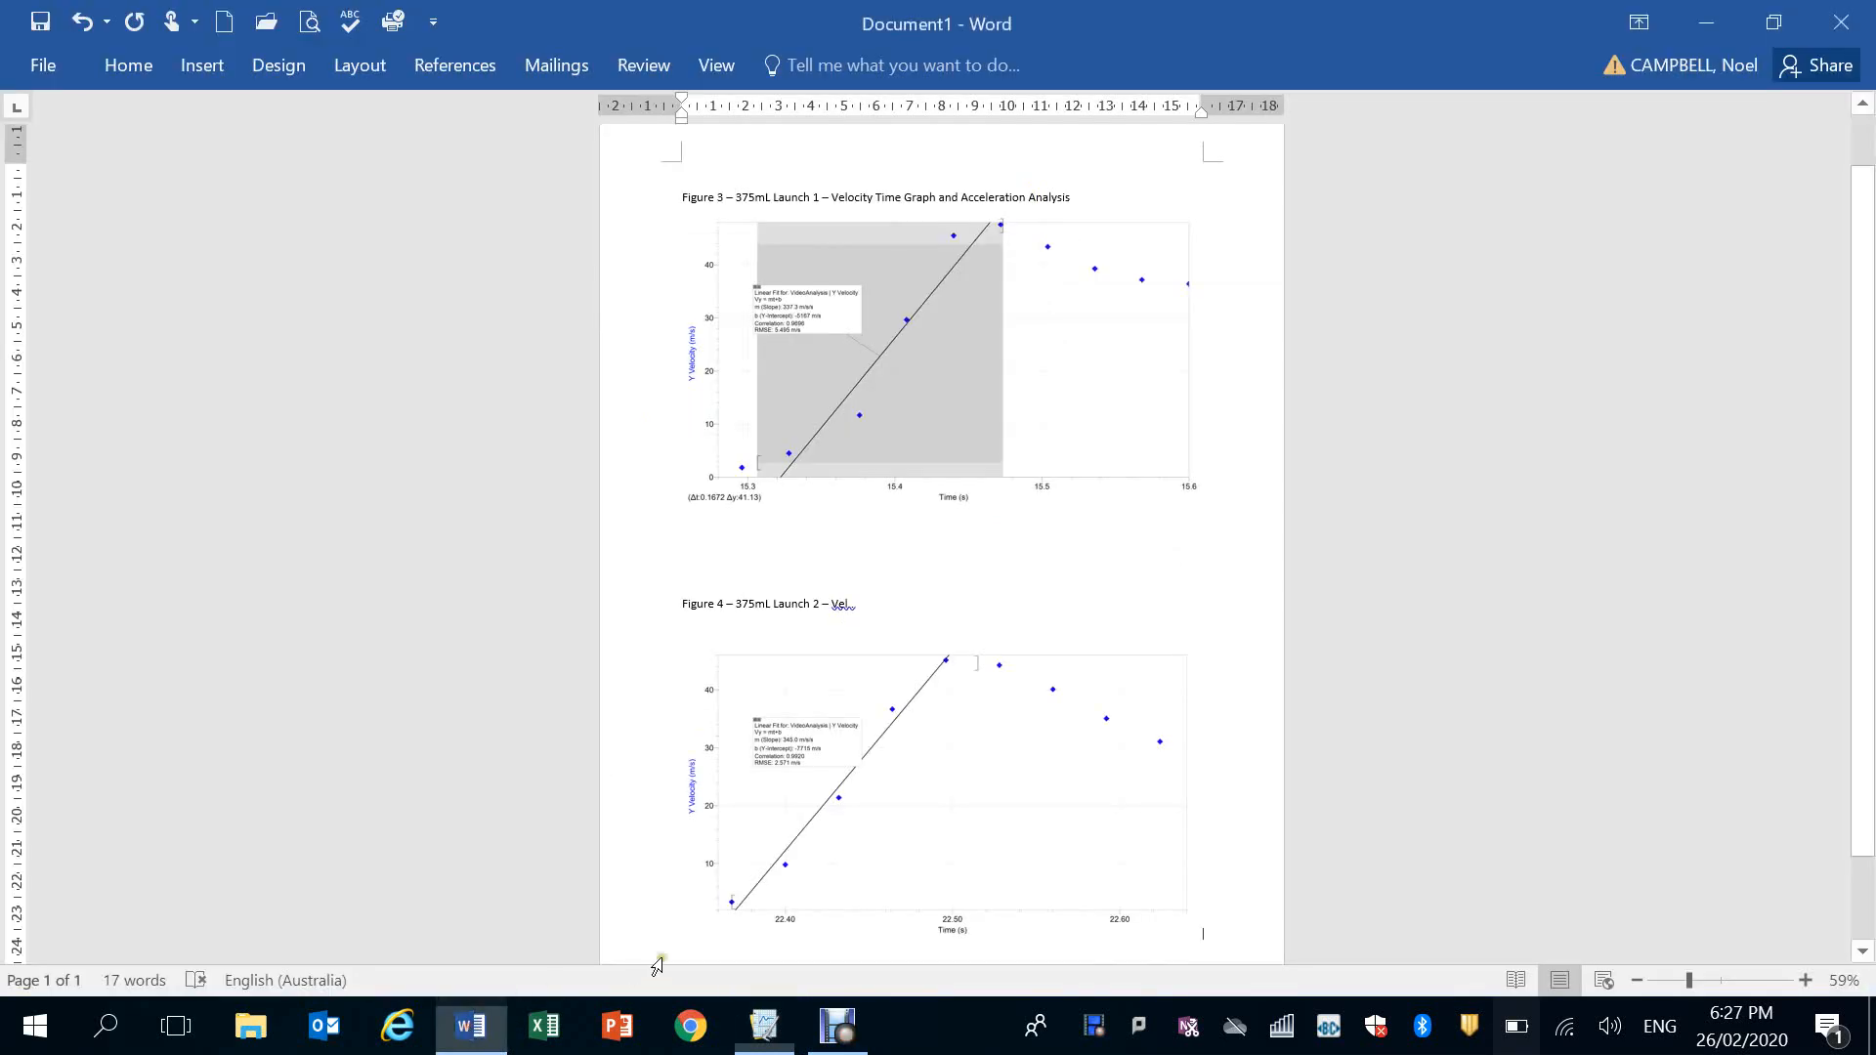
{"action": "left_click", "coordinate": [1048, 457]}
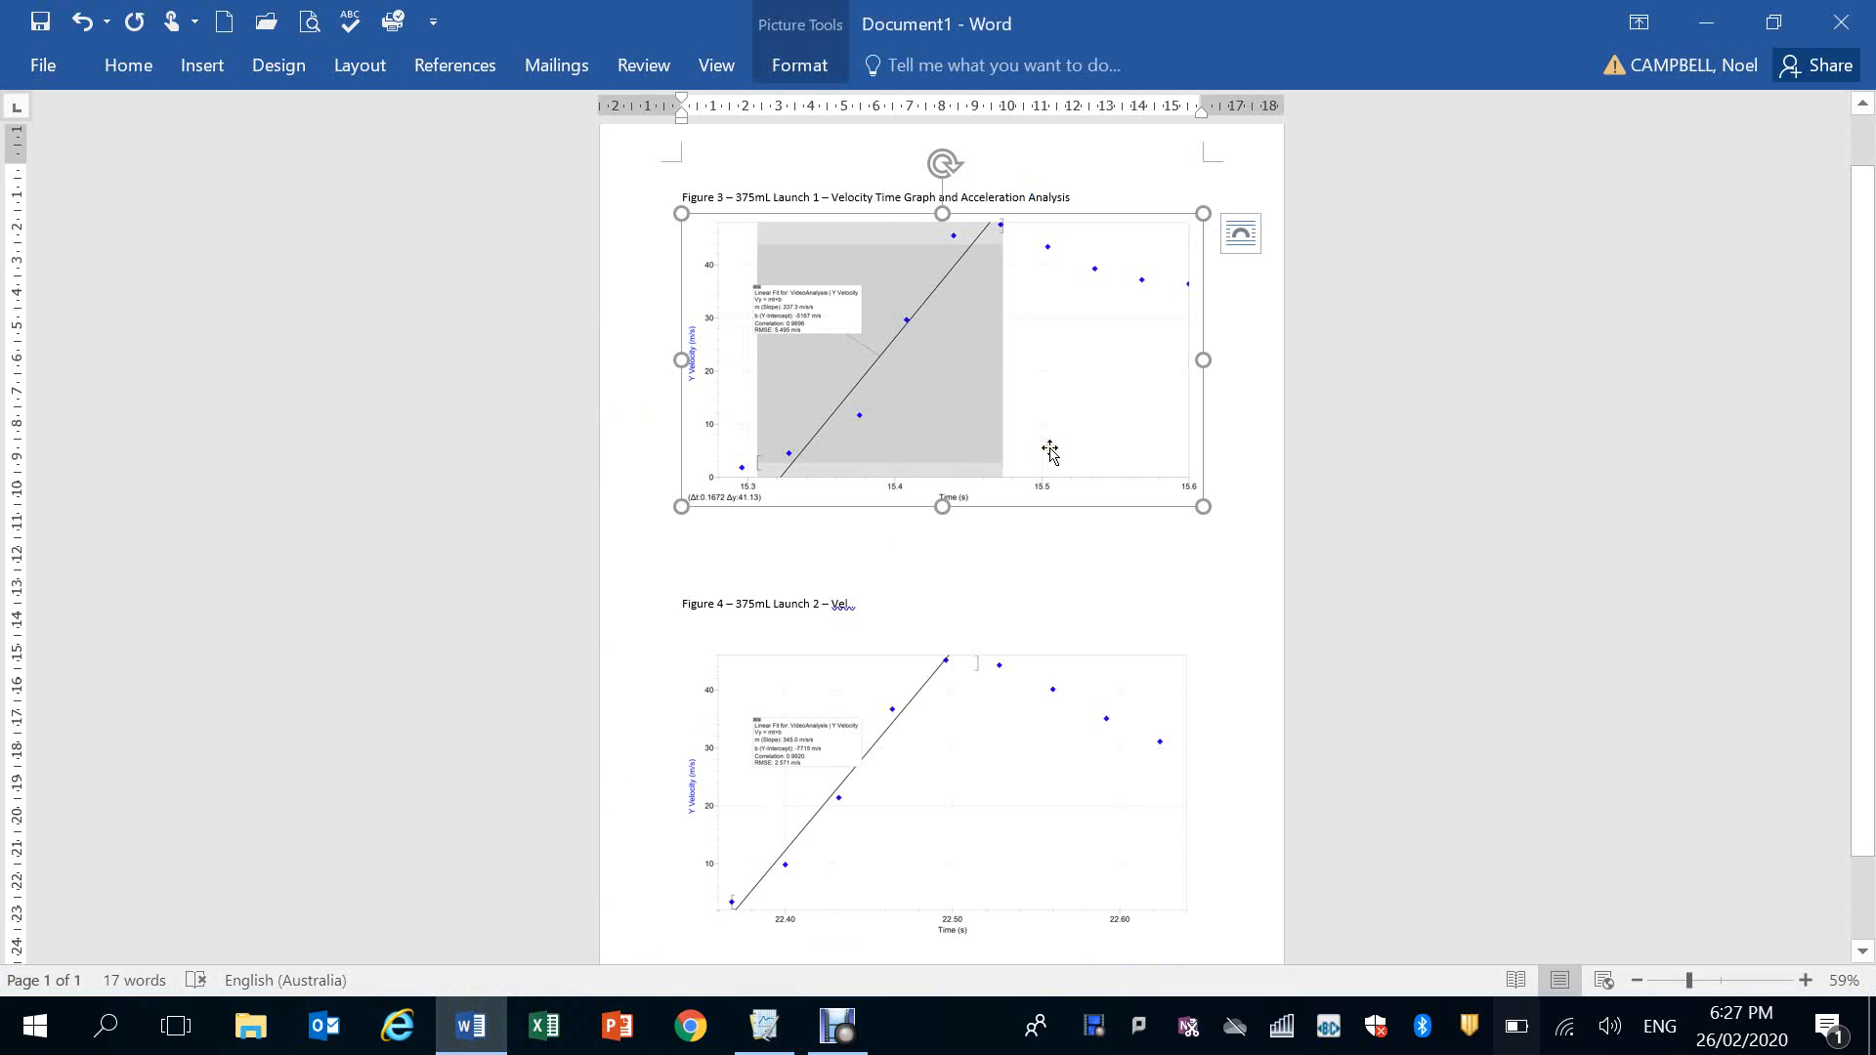
{"action": "key", "text": "Delete"}
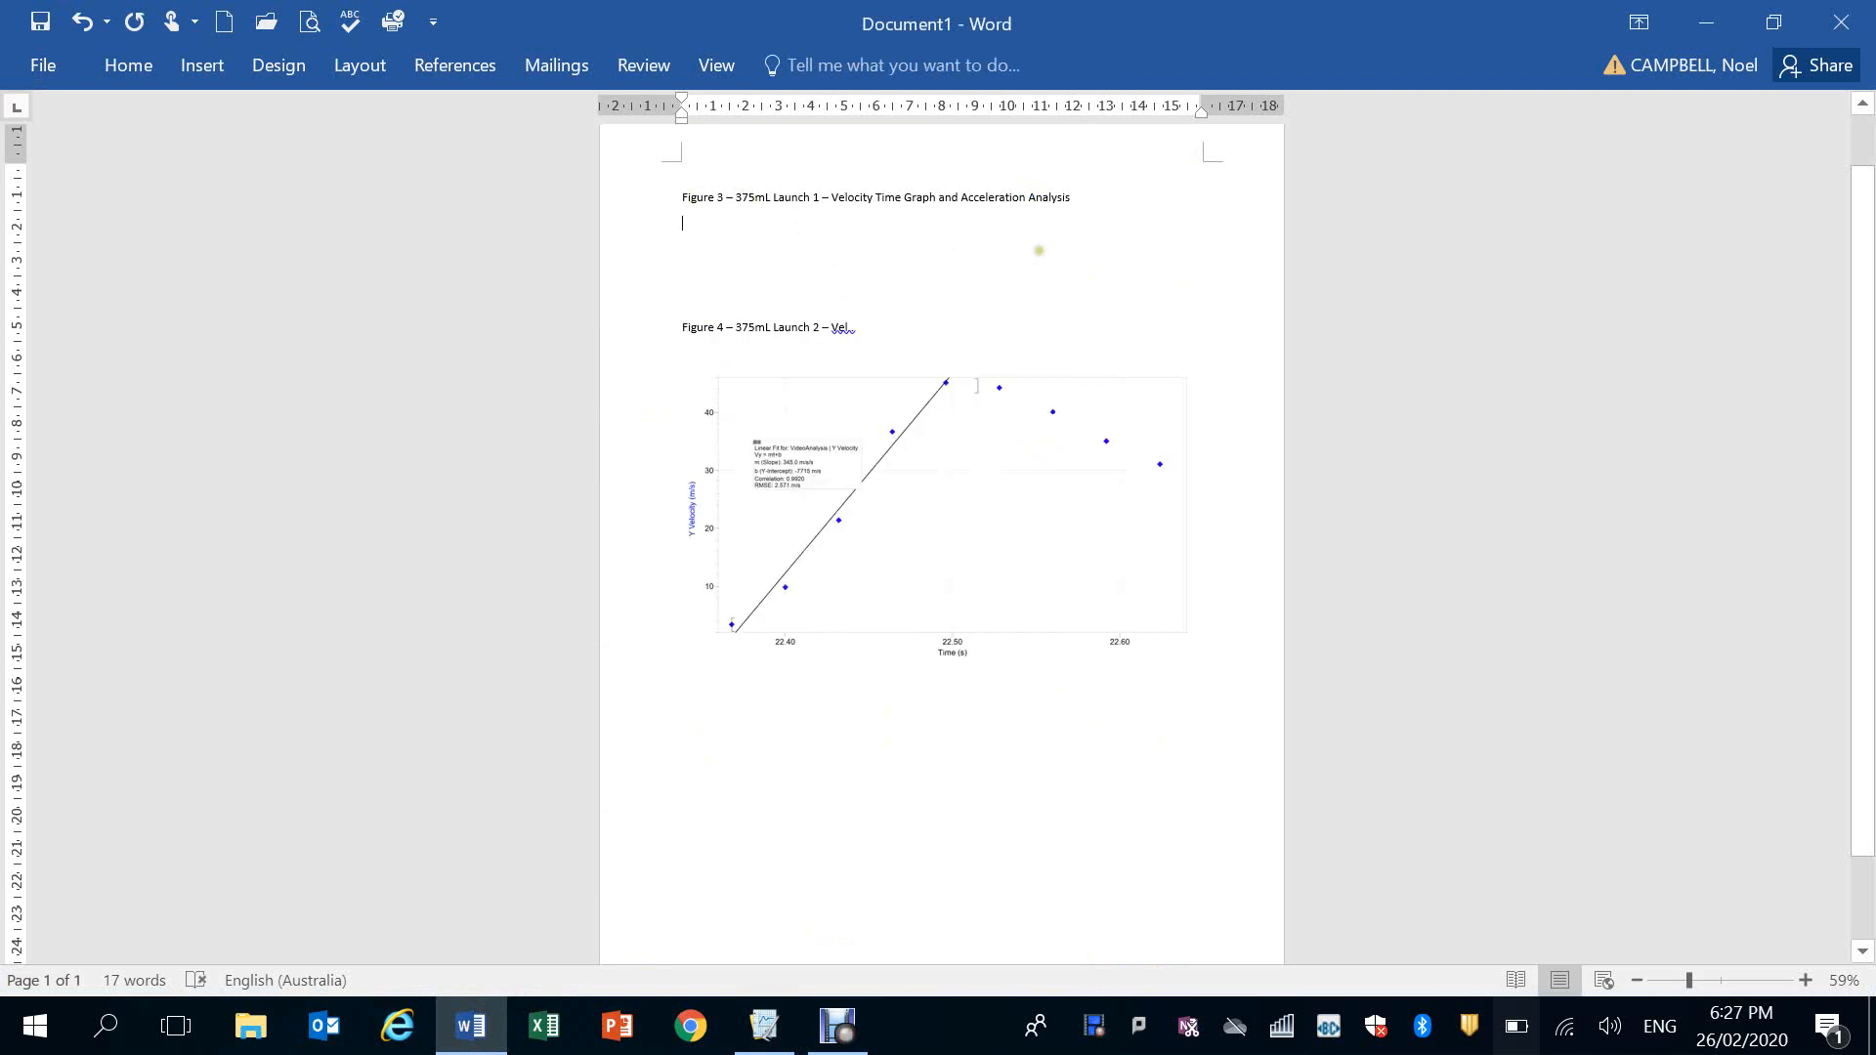
{"action": "left_click", "coordinate": [1805, 980]}
{"action": "left_click", "coordinate": [1786, 980]}
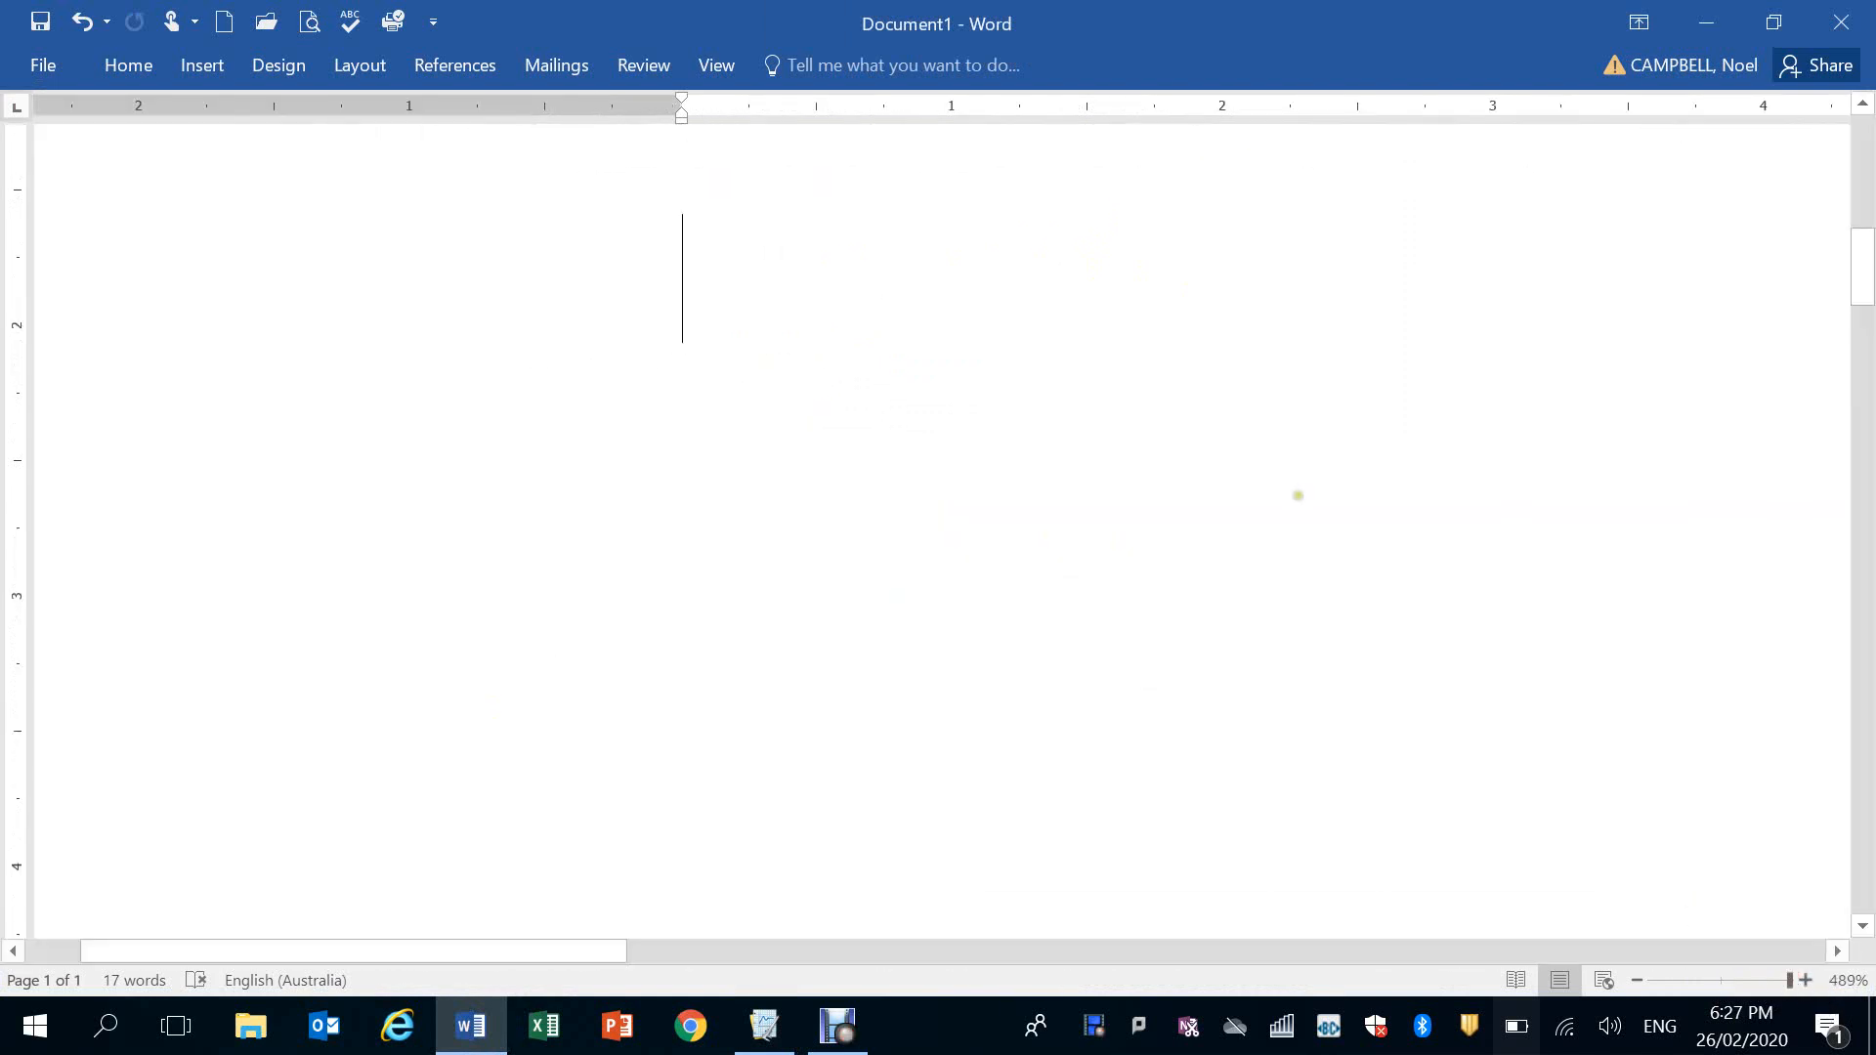
{"action": "scroll", "coordinate": [1299, 519], "scroll_direction": "down", "scroll_amount": 3}
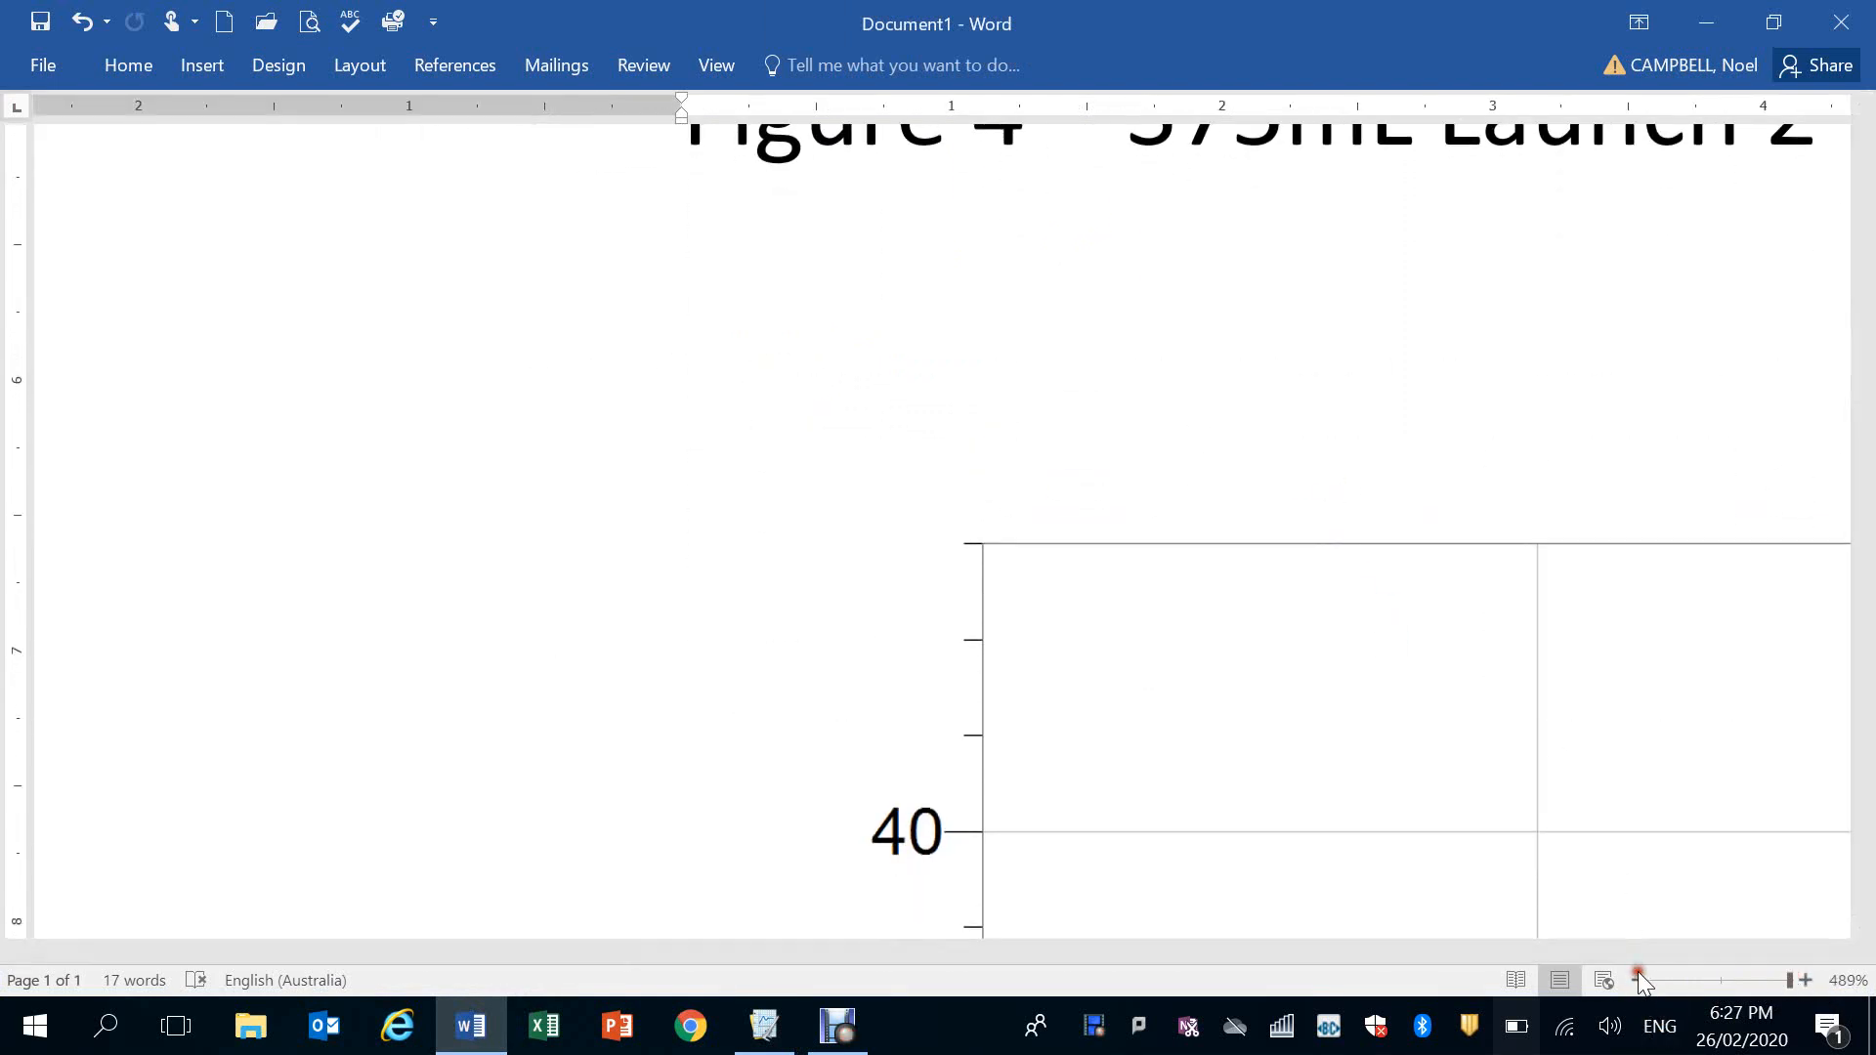
{"action": "left_click_drag", "start_coordinate": [1788, 982], "coordinate": [1743, 981]}
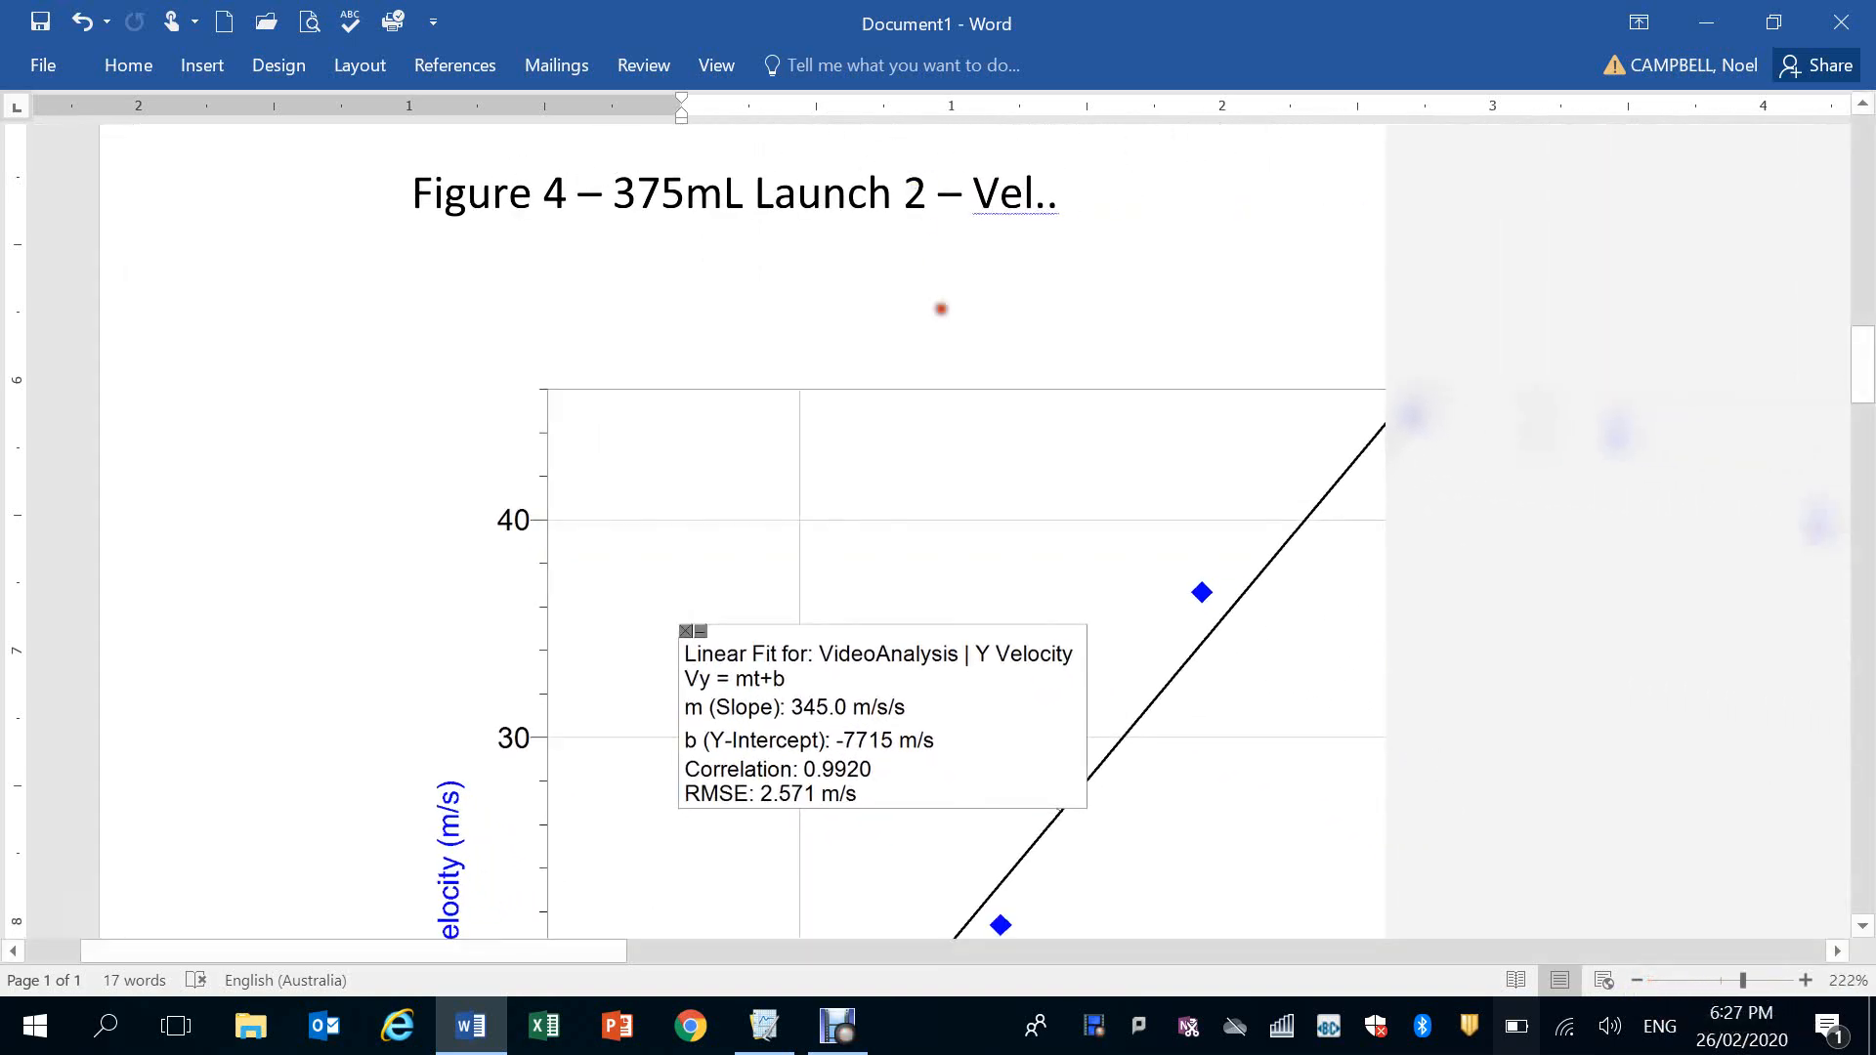
{"action": "left_click_drag", "start_coordinate": [720, 25], "coordinate": [718, 75]}
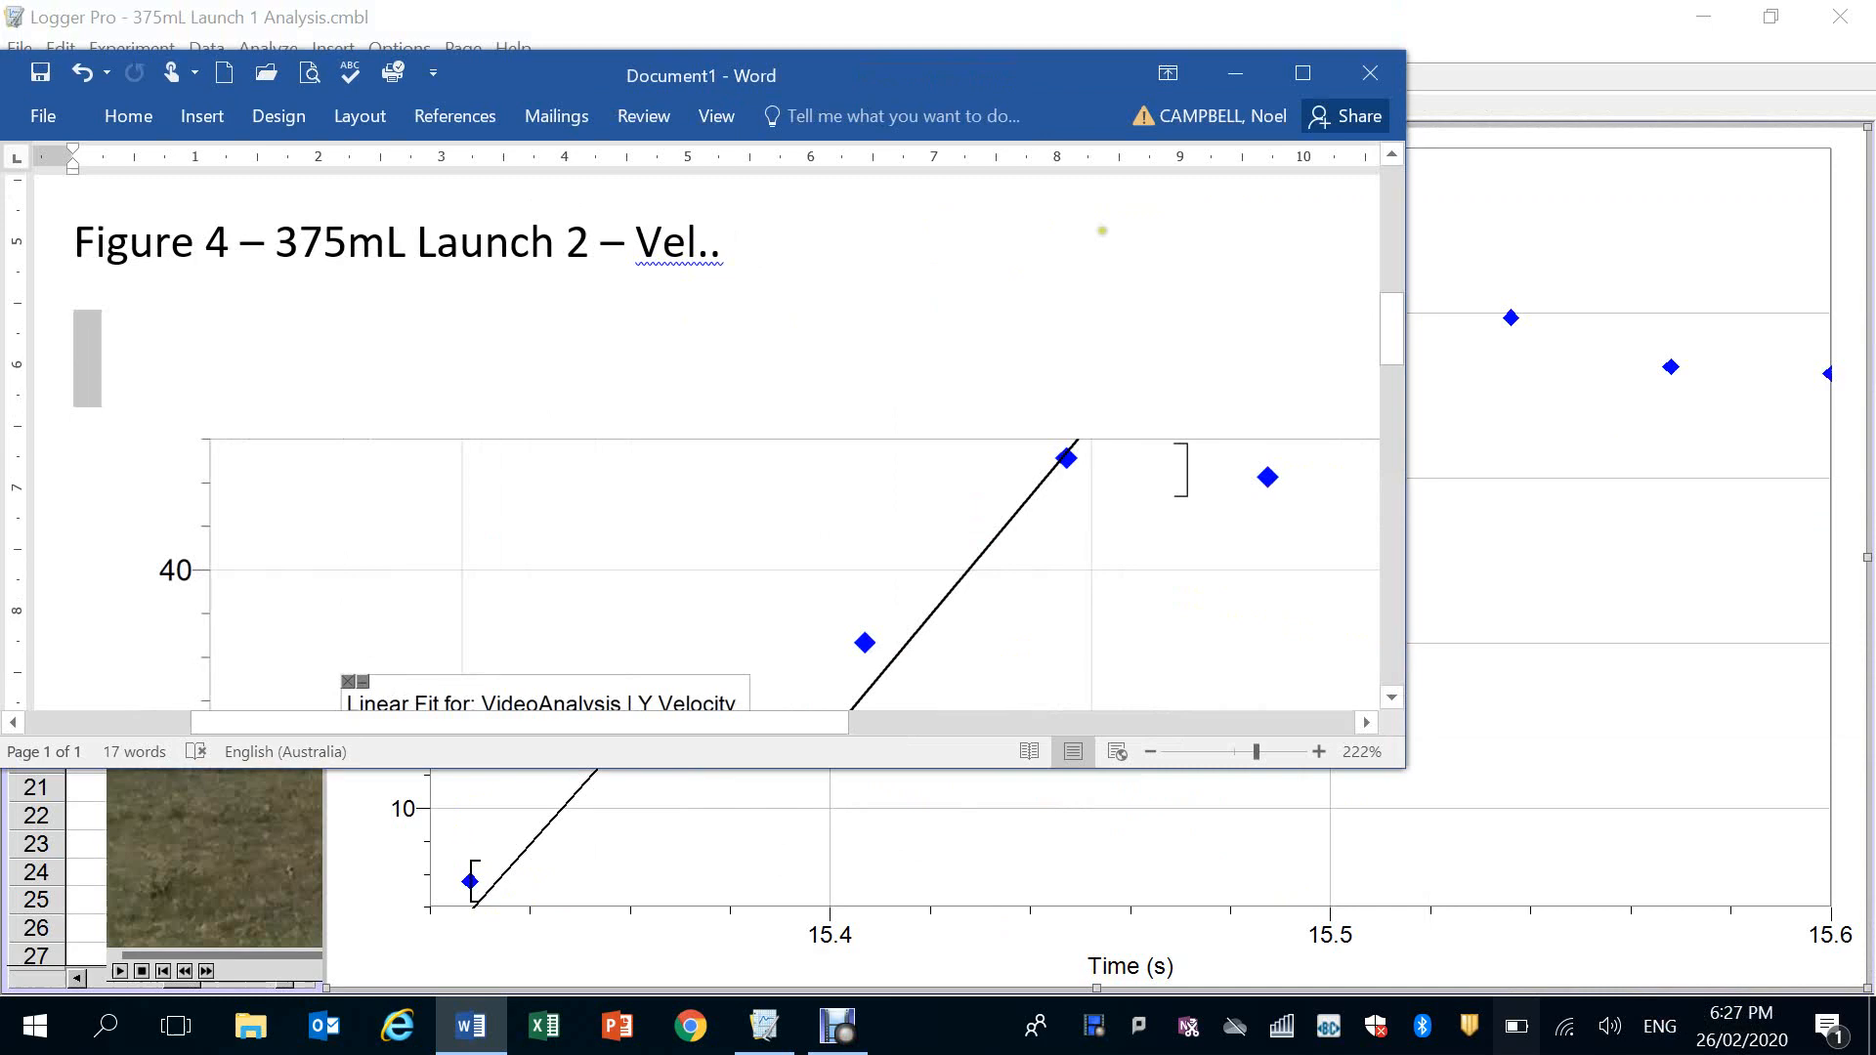
{"action": "left_click", "coordinate": [1303, 74]}
{"action": "scroll", "coordinate": [1007, 362], "scroll_direction": "down", "scroll_amount": 3}
{"action": "scroll", "coordinate": [1016, 313], "scroll_direction": "down", "scroll_amount": 10}
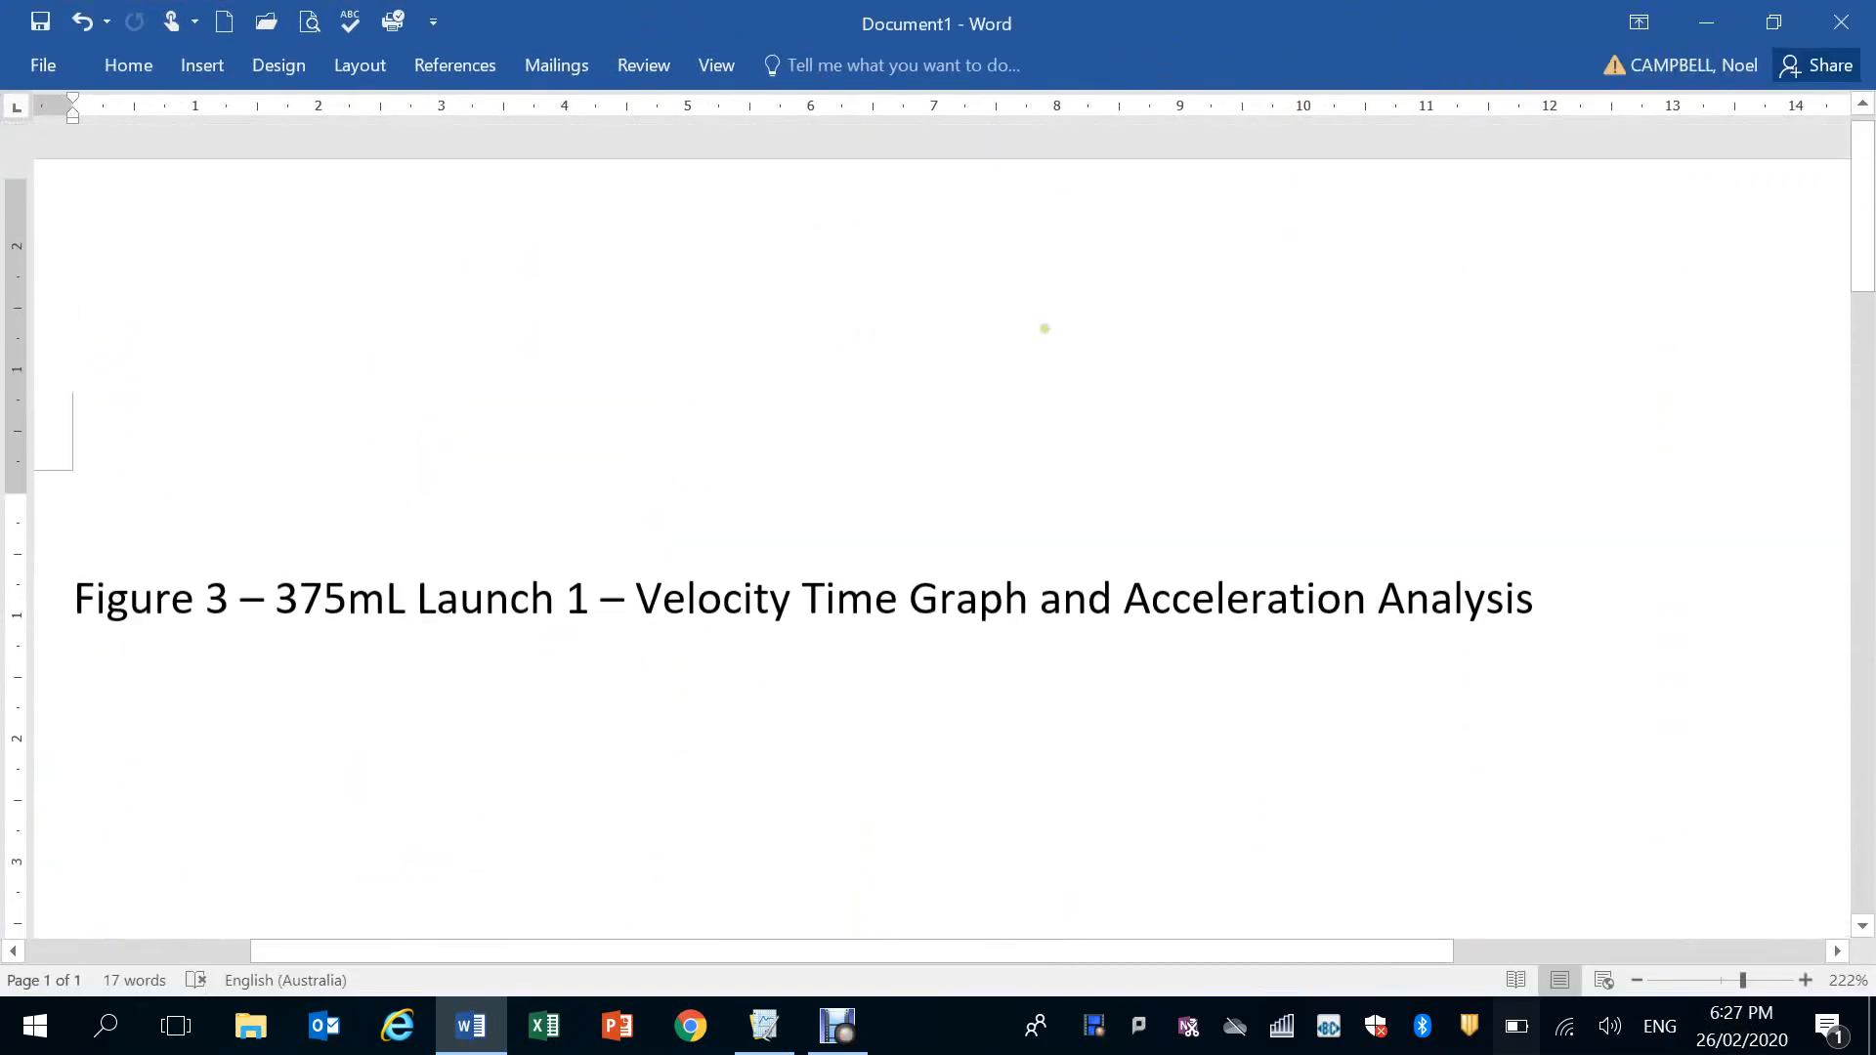
{"action": "left_click", "coordinate": [146, 543]}
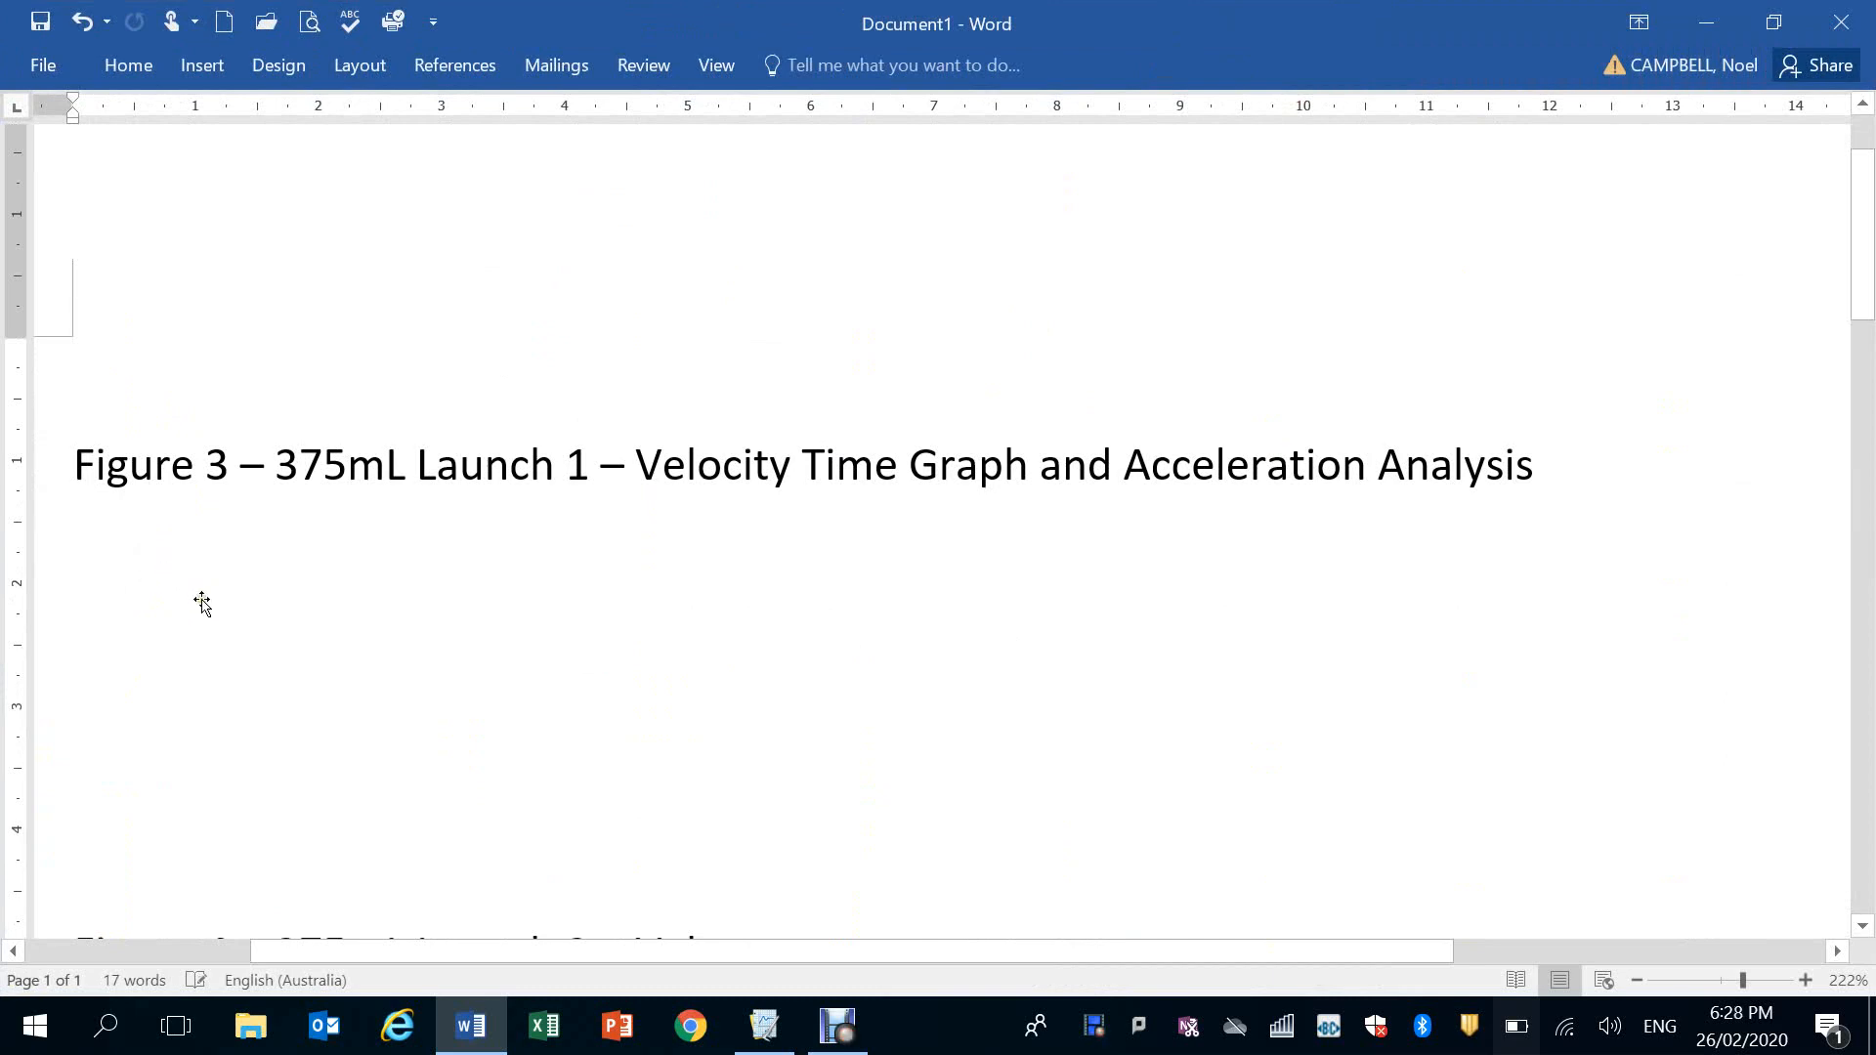
Undo the deletion of the velocity graph under the Figure 3 caption
{"action": "key", "text": "ctrl+z"}
{"action": "left_click", "coordinate": [1638, 980]}
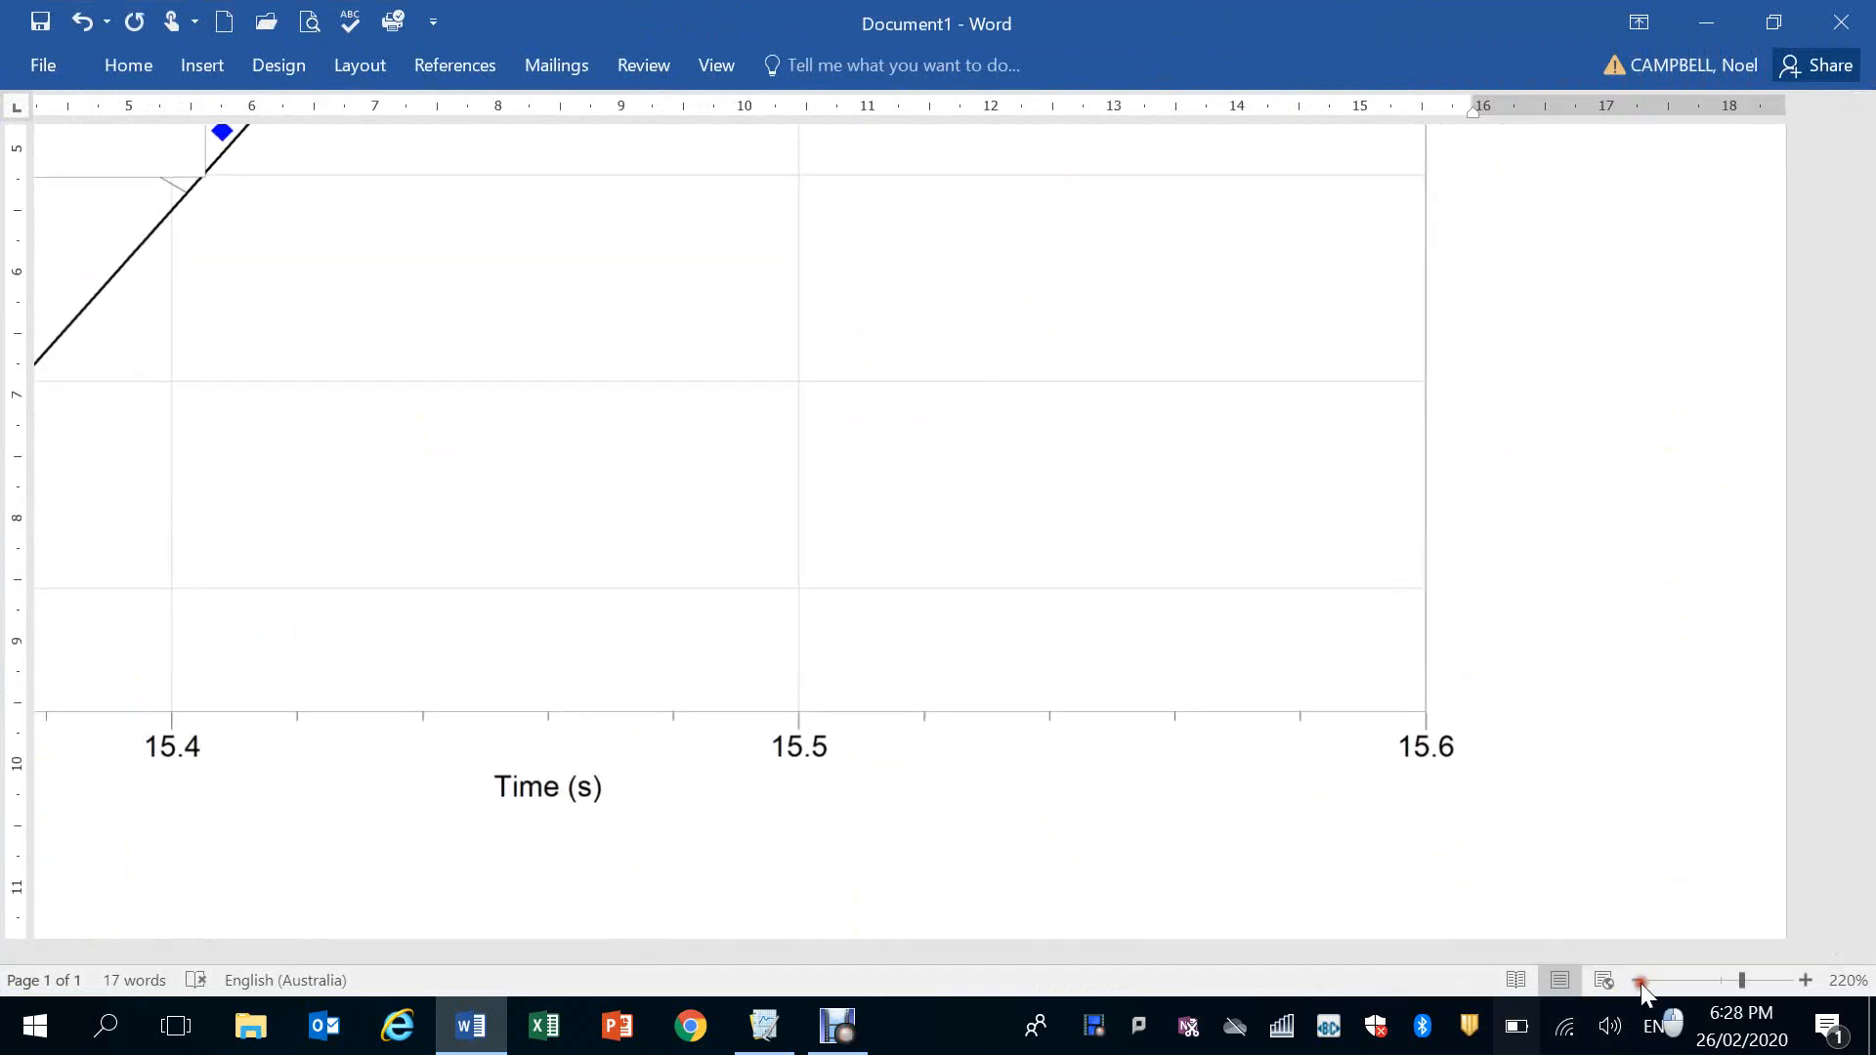
{"action": "left_click", "coordinate": [1640, 982]}
{"action": "left_click", "coordinate": [1640, 982]}
{"action": "left_click", "coordinate": [1641, 982]}
{"action": "left_click", "coordinate": [1640, 982]}
{"action": "left_click", "coordinate": [1640, 982]}
{"action": "left_click", "coordinate": [1641, 982]}
{"action": "left_click", "coordinate": [1641, 982]}
{"action": "left_click", "coordinate": [1640, 982]}
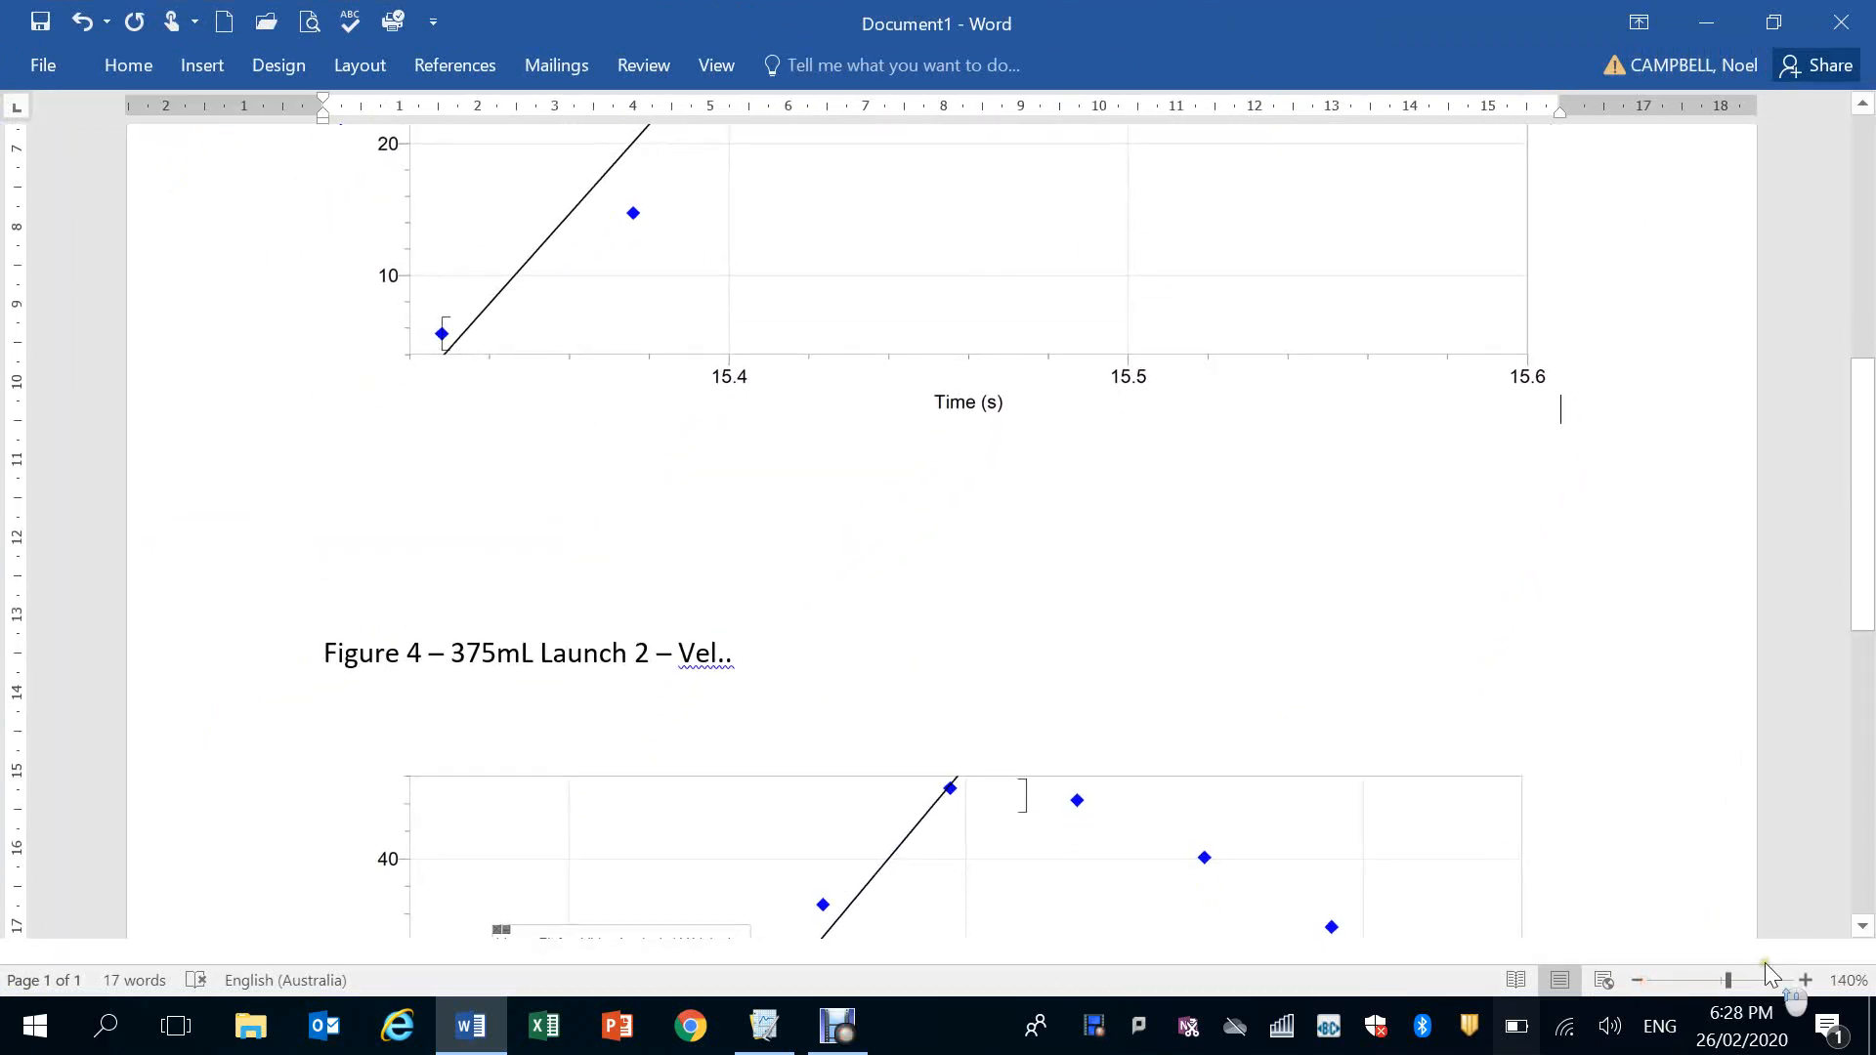
{"action": "left_click_drag", "start_coordinate": [1861, 604], "coordinate": [1825, 438]}
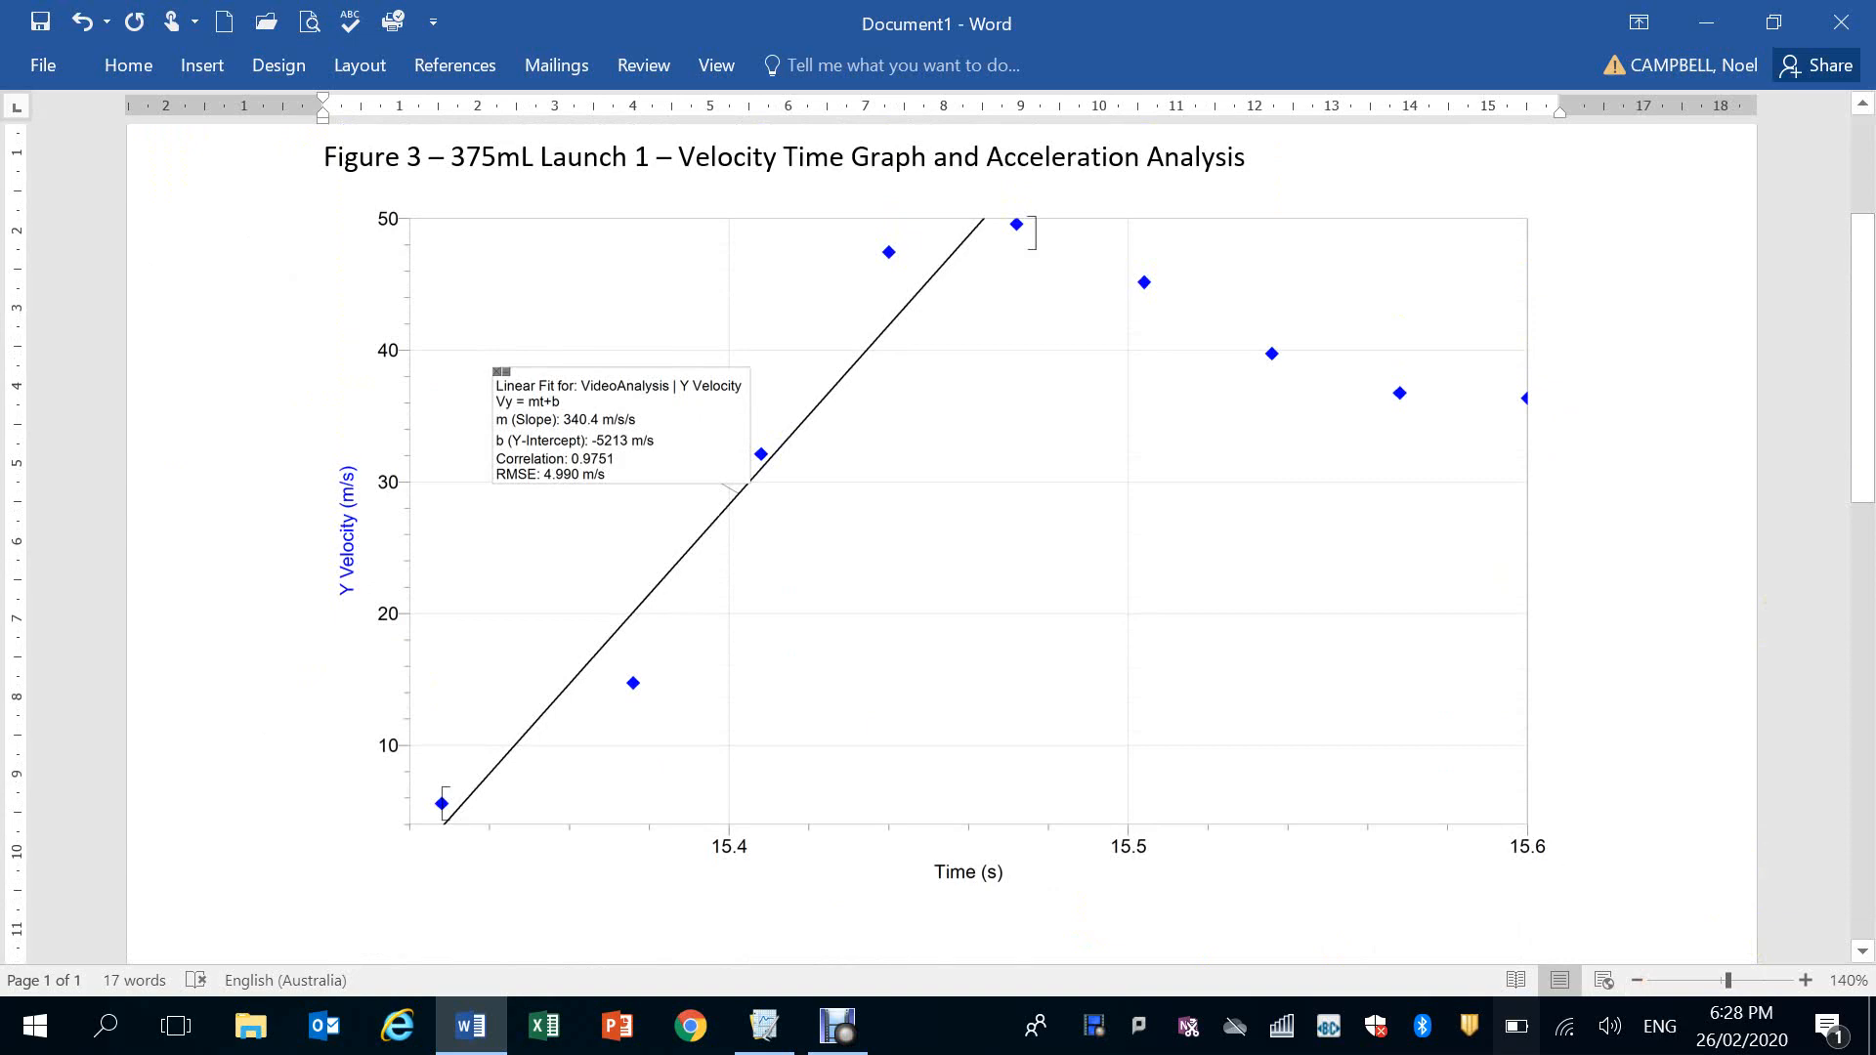
{"action": "scroll", "coordinate": [1642, 505], "scroll_direction": "down", "scroll_amount": 4}
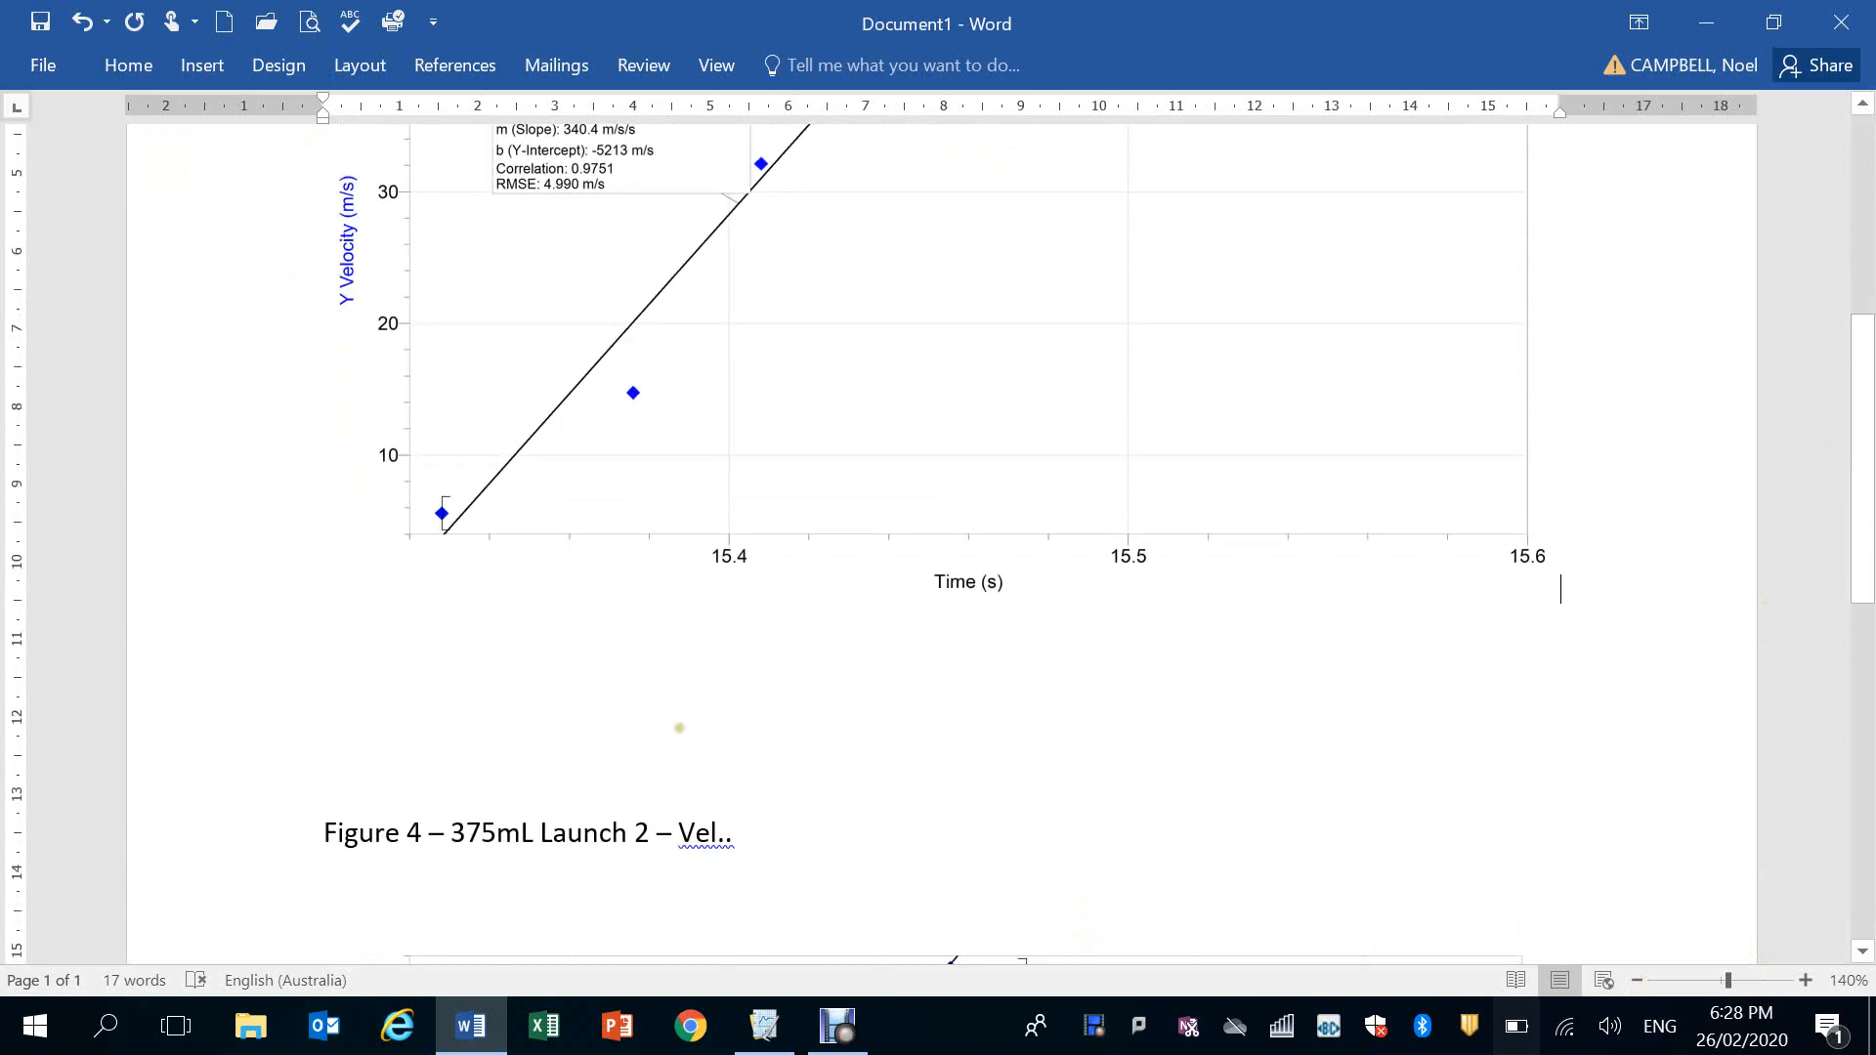
Switch to Logger Pro, bring the data table to the front and resize it to reveal the full Y Velocity column
{"action": "left_click", "coordinate": [763, 1032]}
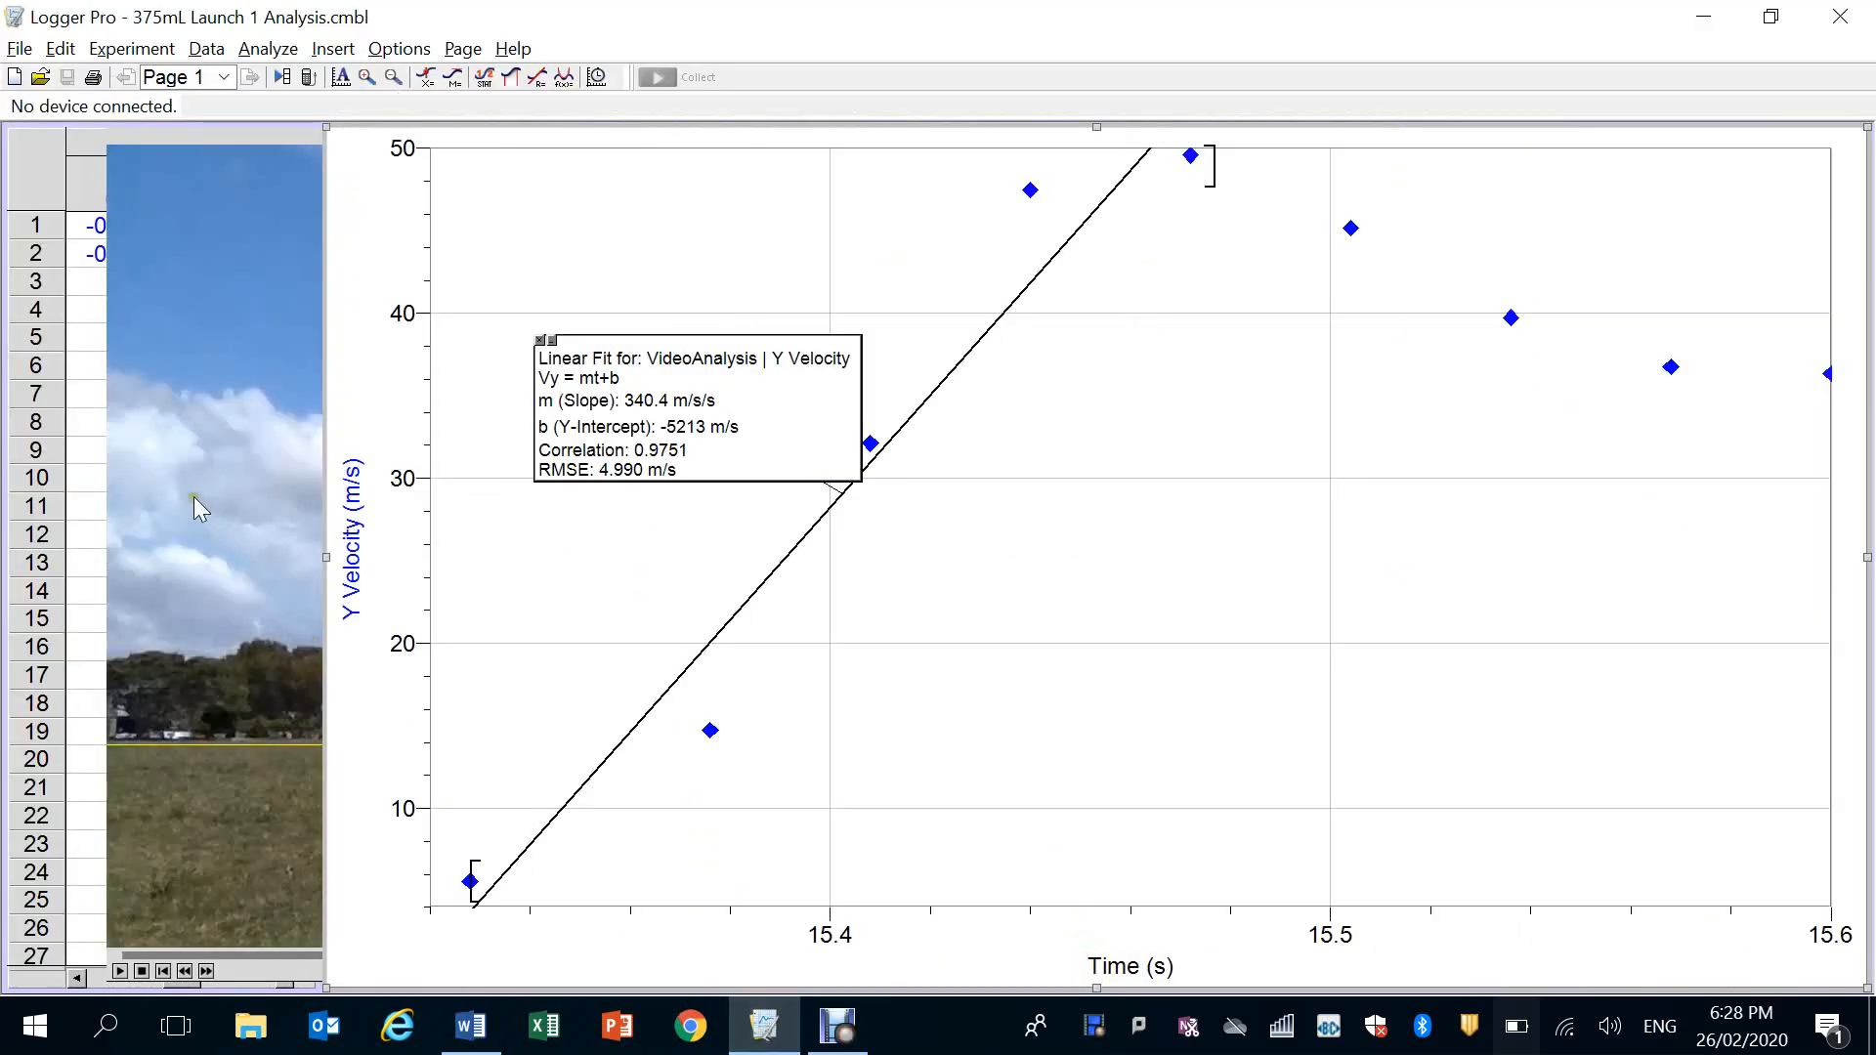
{"action": "left_click", "coordinate": [83, 172]}
{"action": "left_click", "coordinate": [75, 143]}
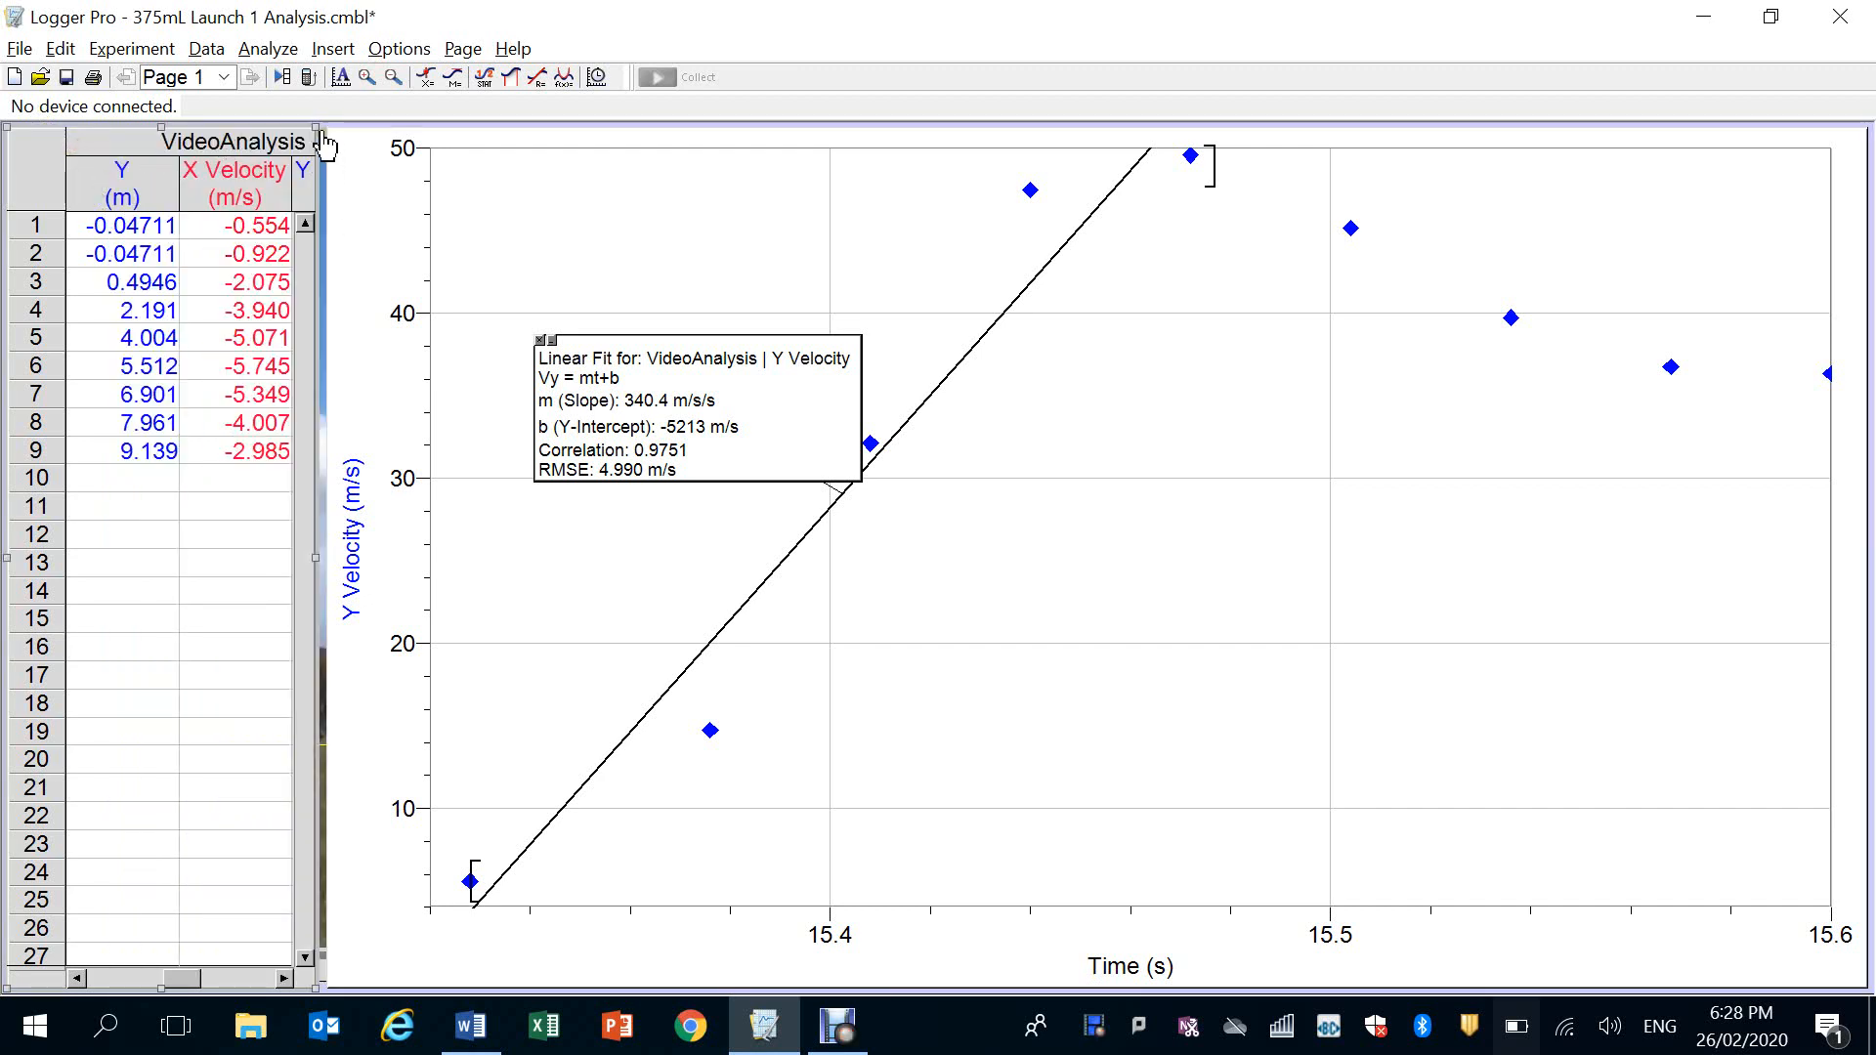
{"action": "left_click_drag", "start_coordinate": [323, 144], "coordinate": [509, 164]}
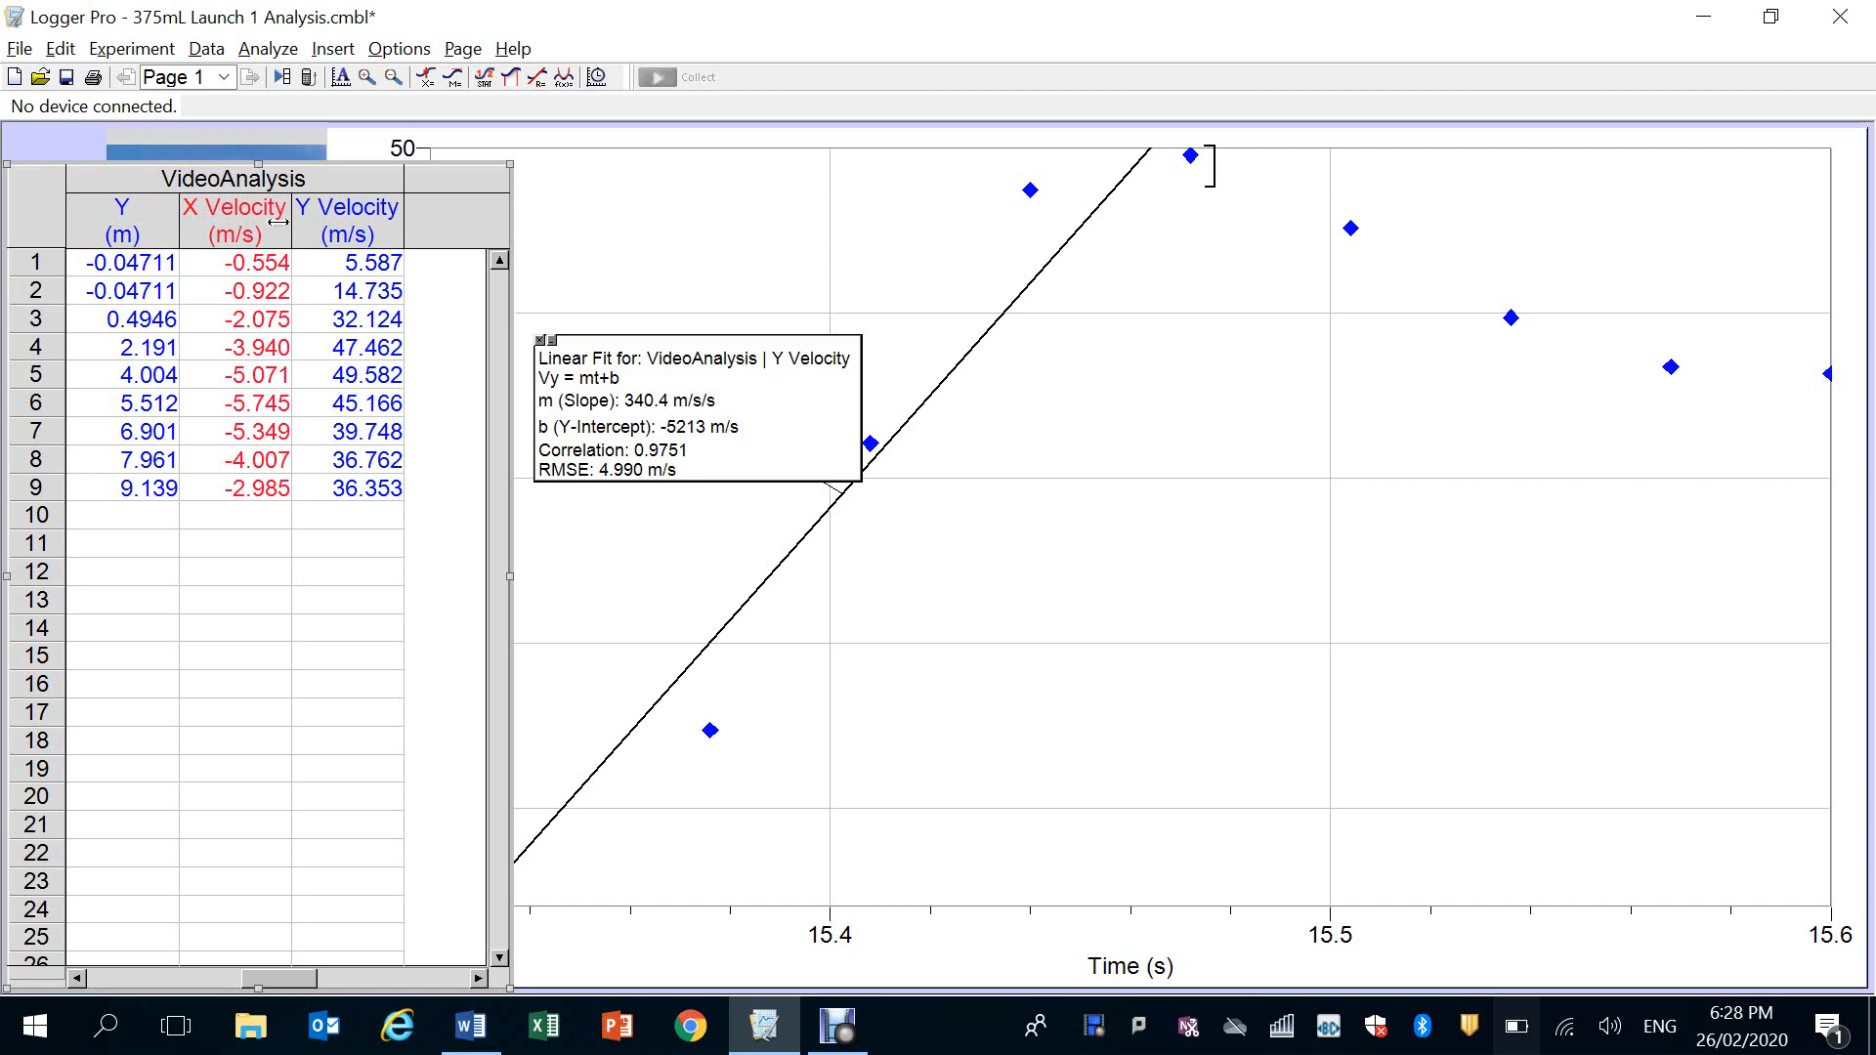
{"action": "left_click", "coordinate": [670, 222]}
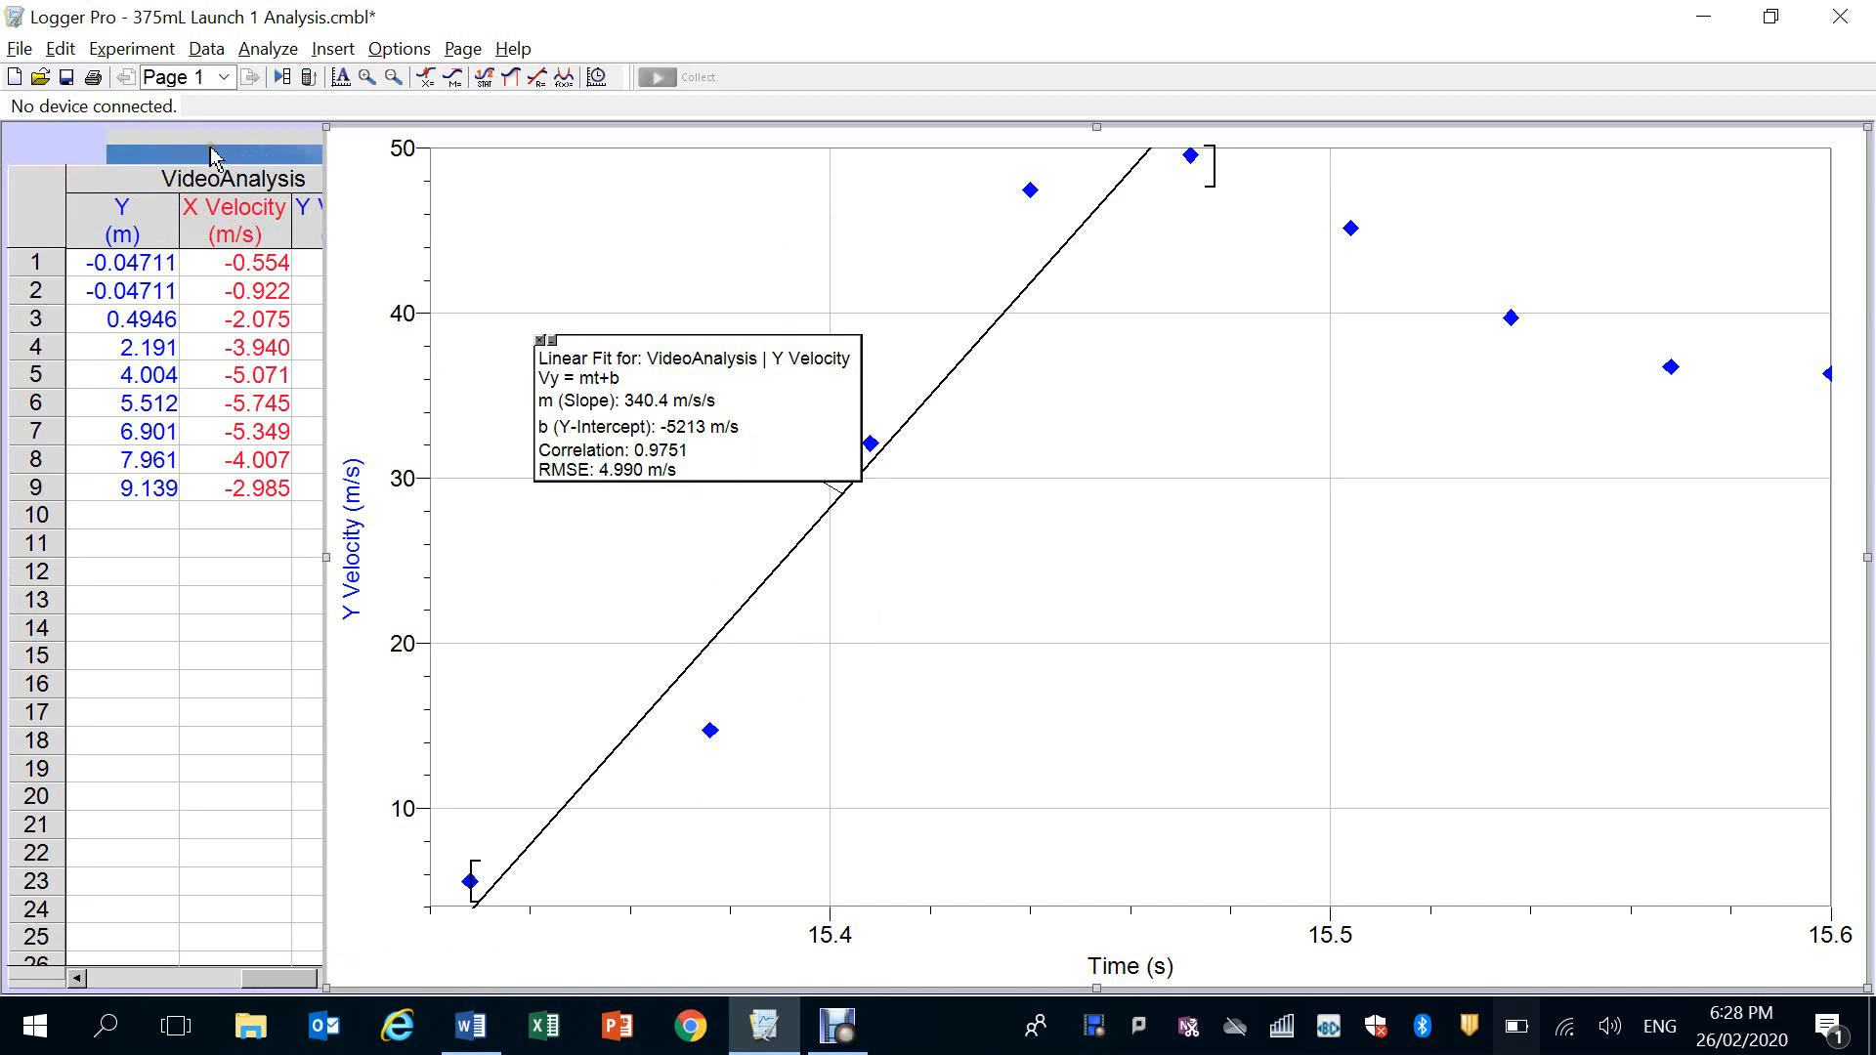
{"action": "left_click", "coordinate": [155, 187]}
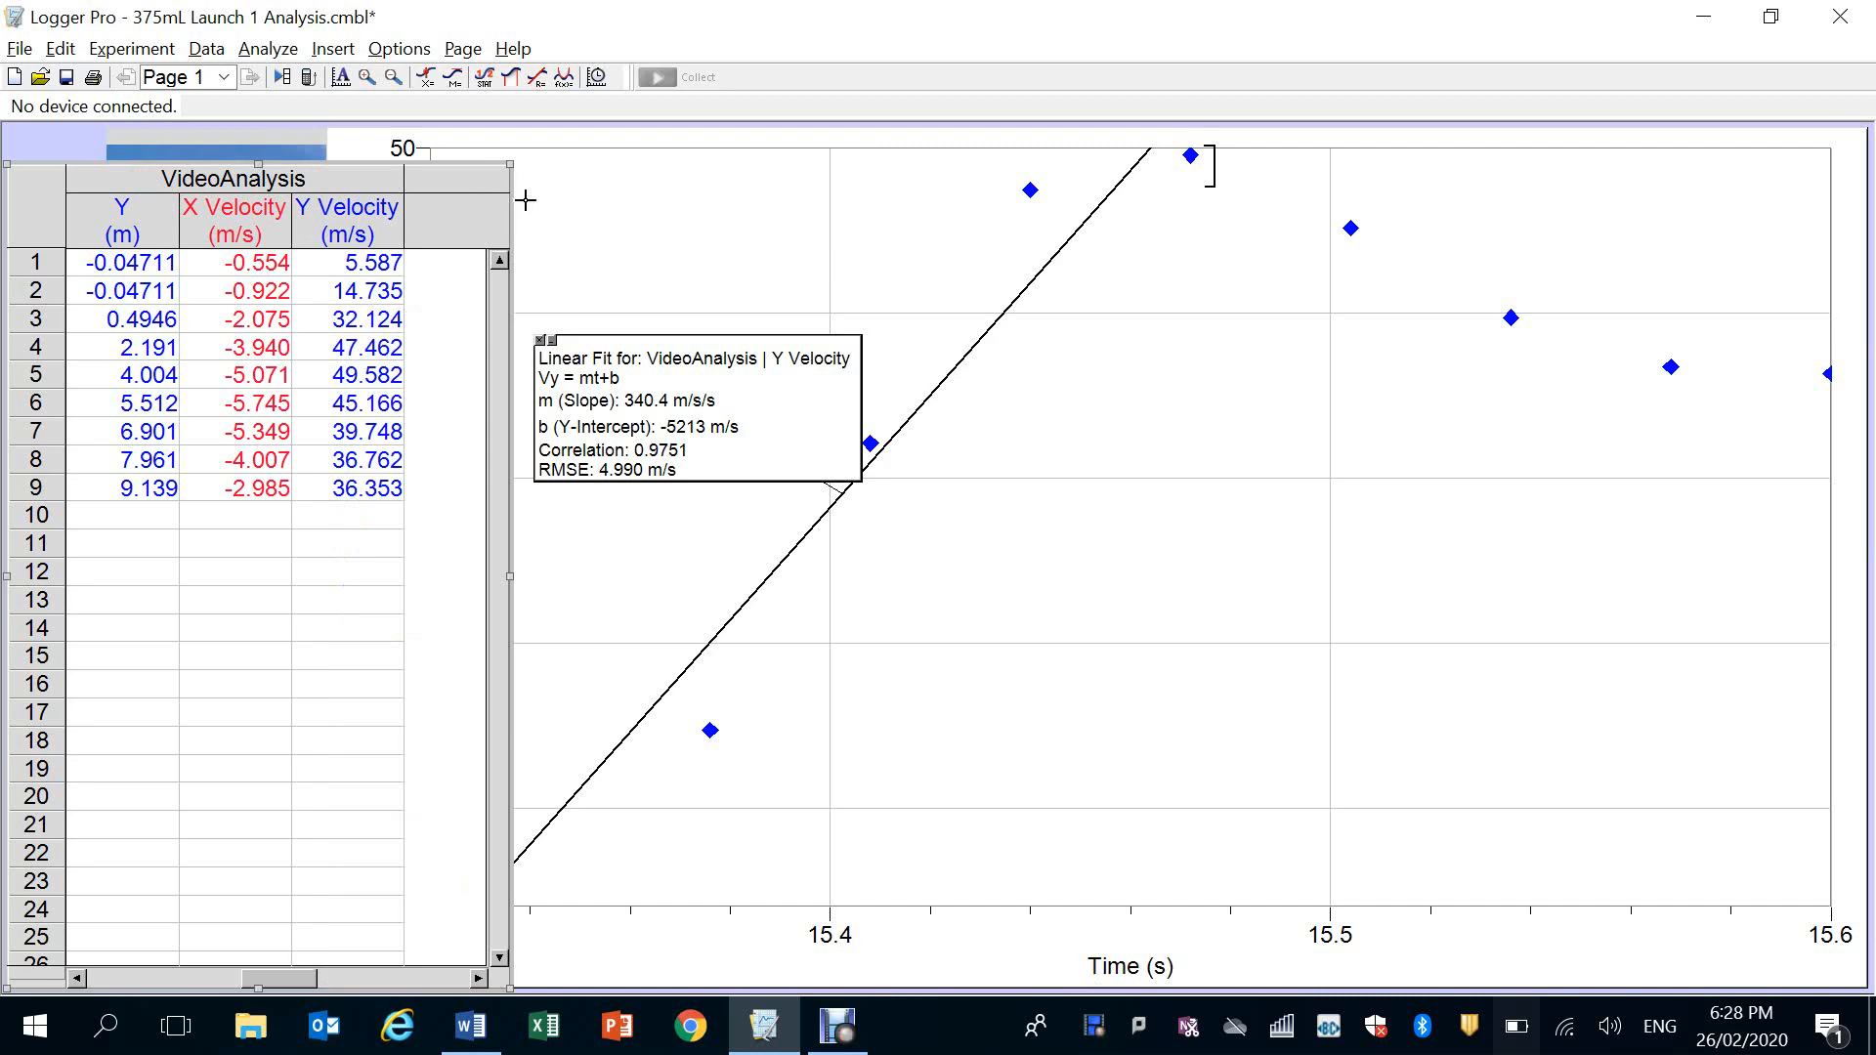
{"action": "left_click_drag", "start_coordinate": [510, 166], "coordinate": [459, 182]}
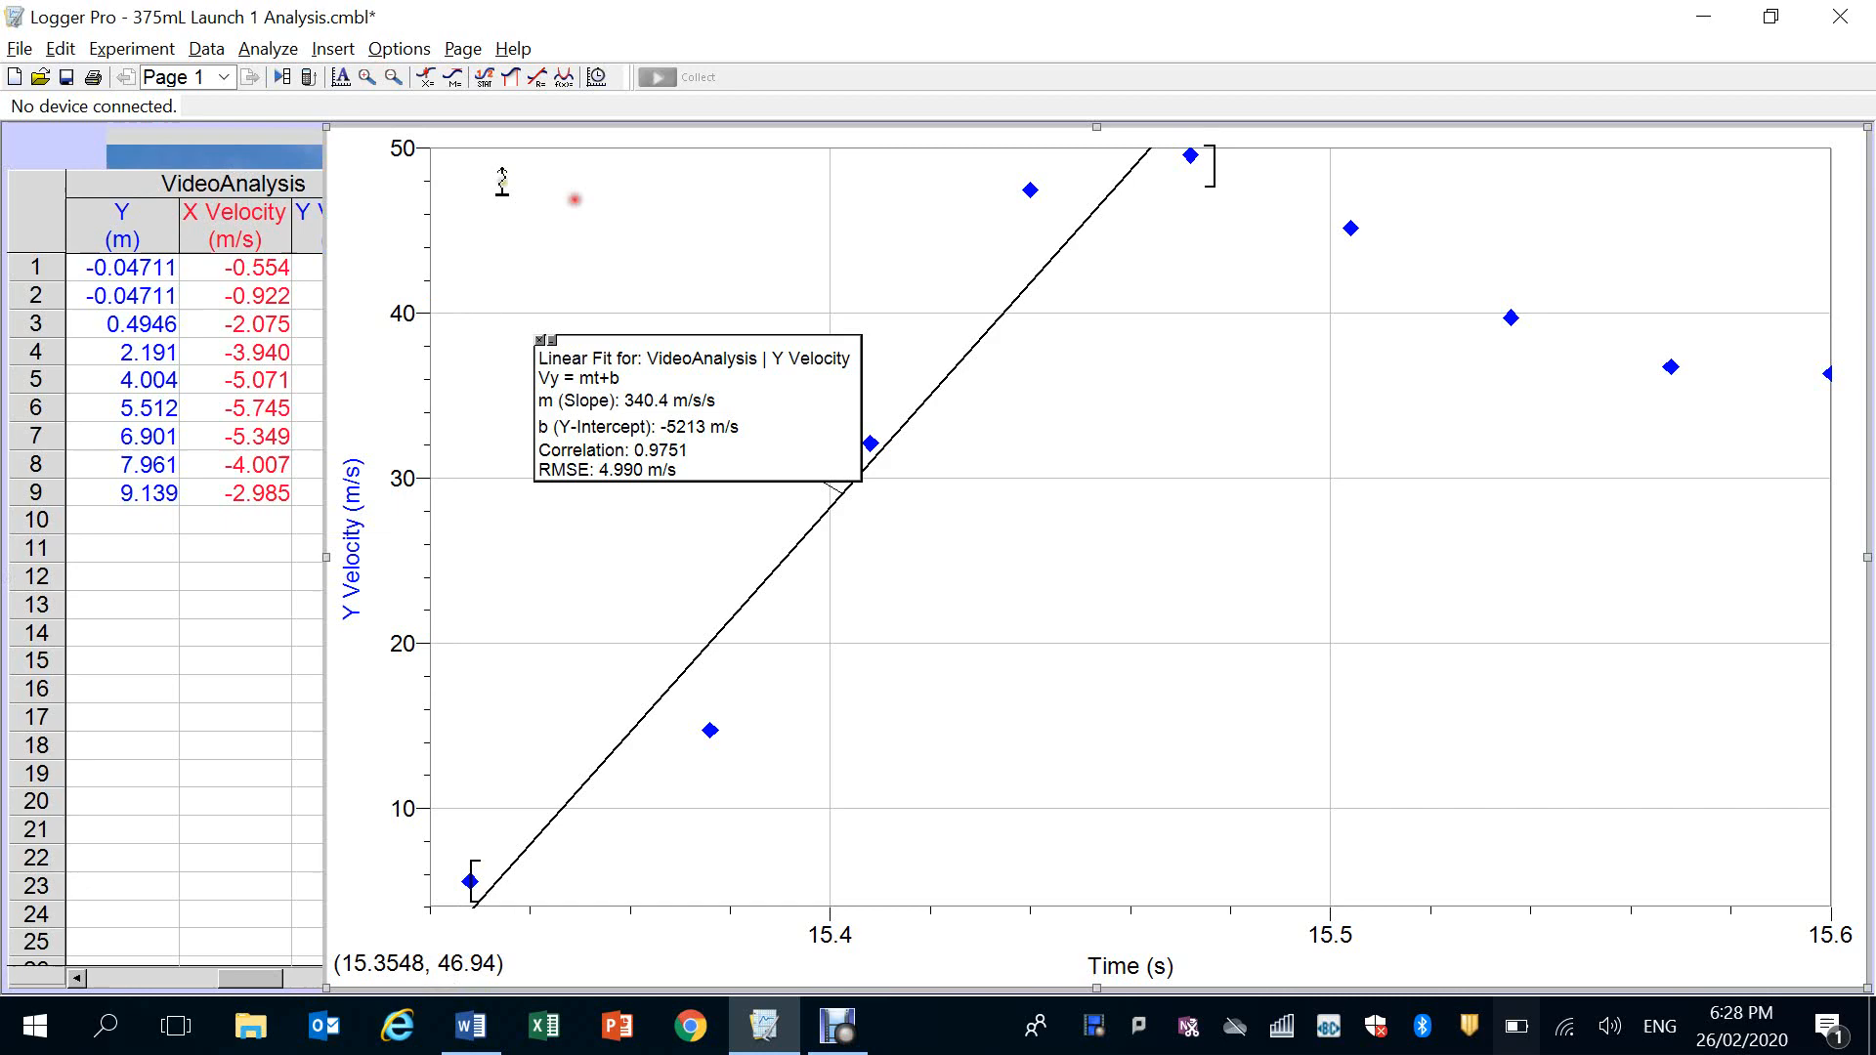
Bring the launch video, the velocity graph and the data table to the front in turn
{"action": "left_click", "coordinate": [273, 158]}
{"action": "left_click", "coordinate": [1622, 220]}
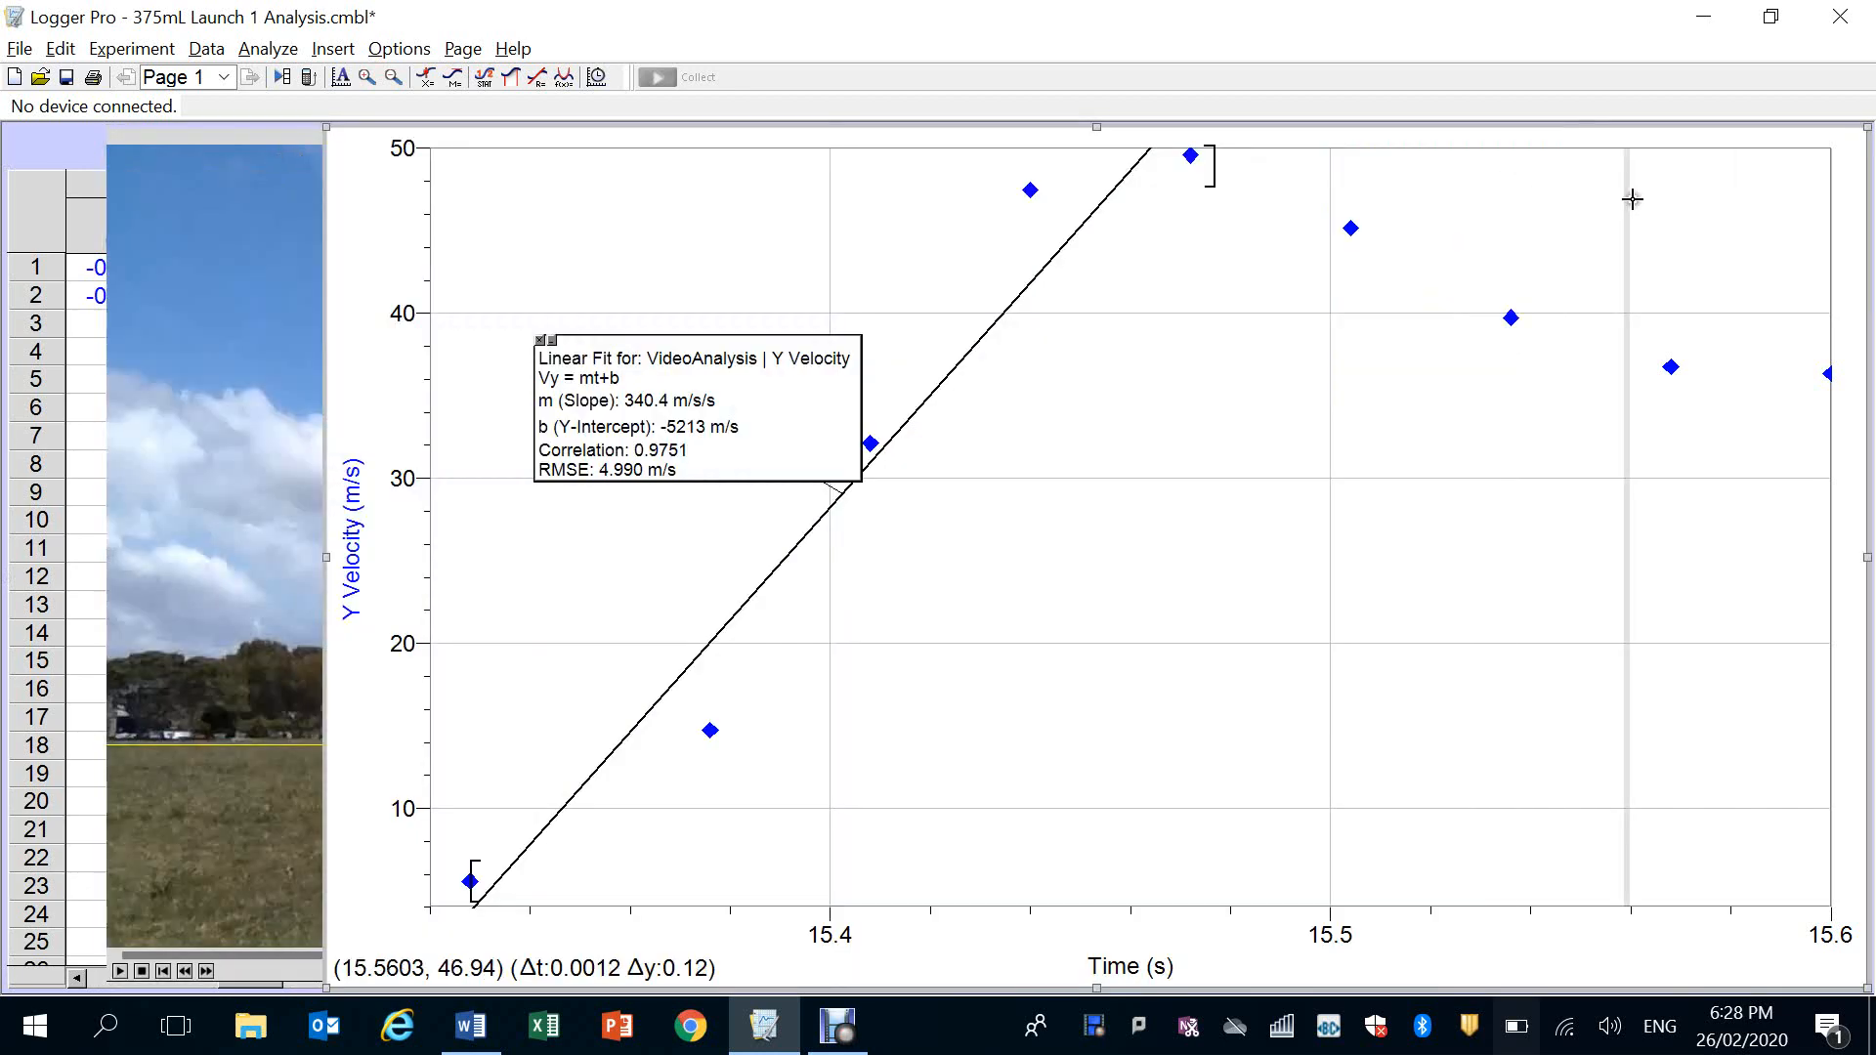
{"action": "left_click", "coordinate": [73, 405]}
{"action": "left_click", "coordinate": [74, 408]}
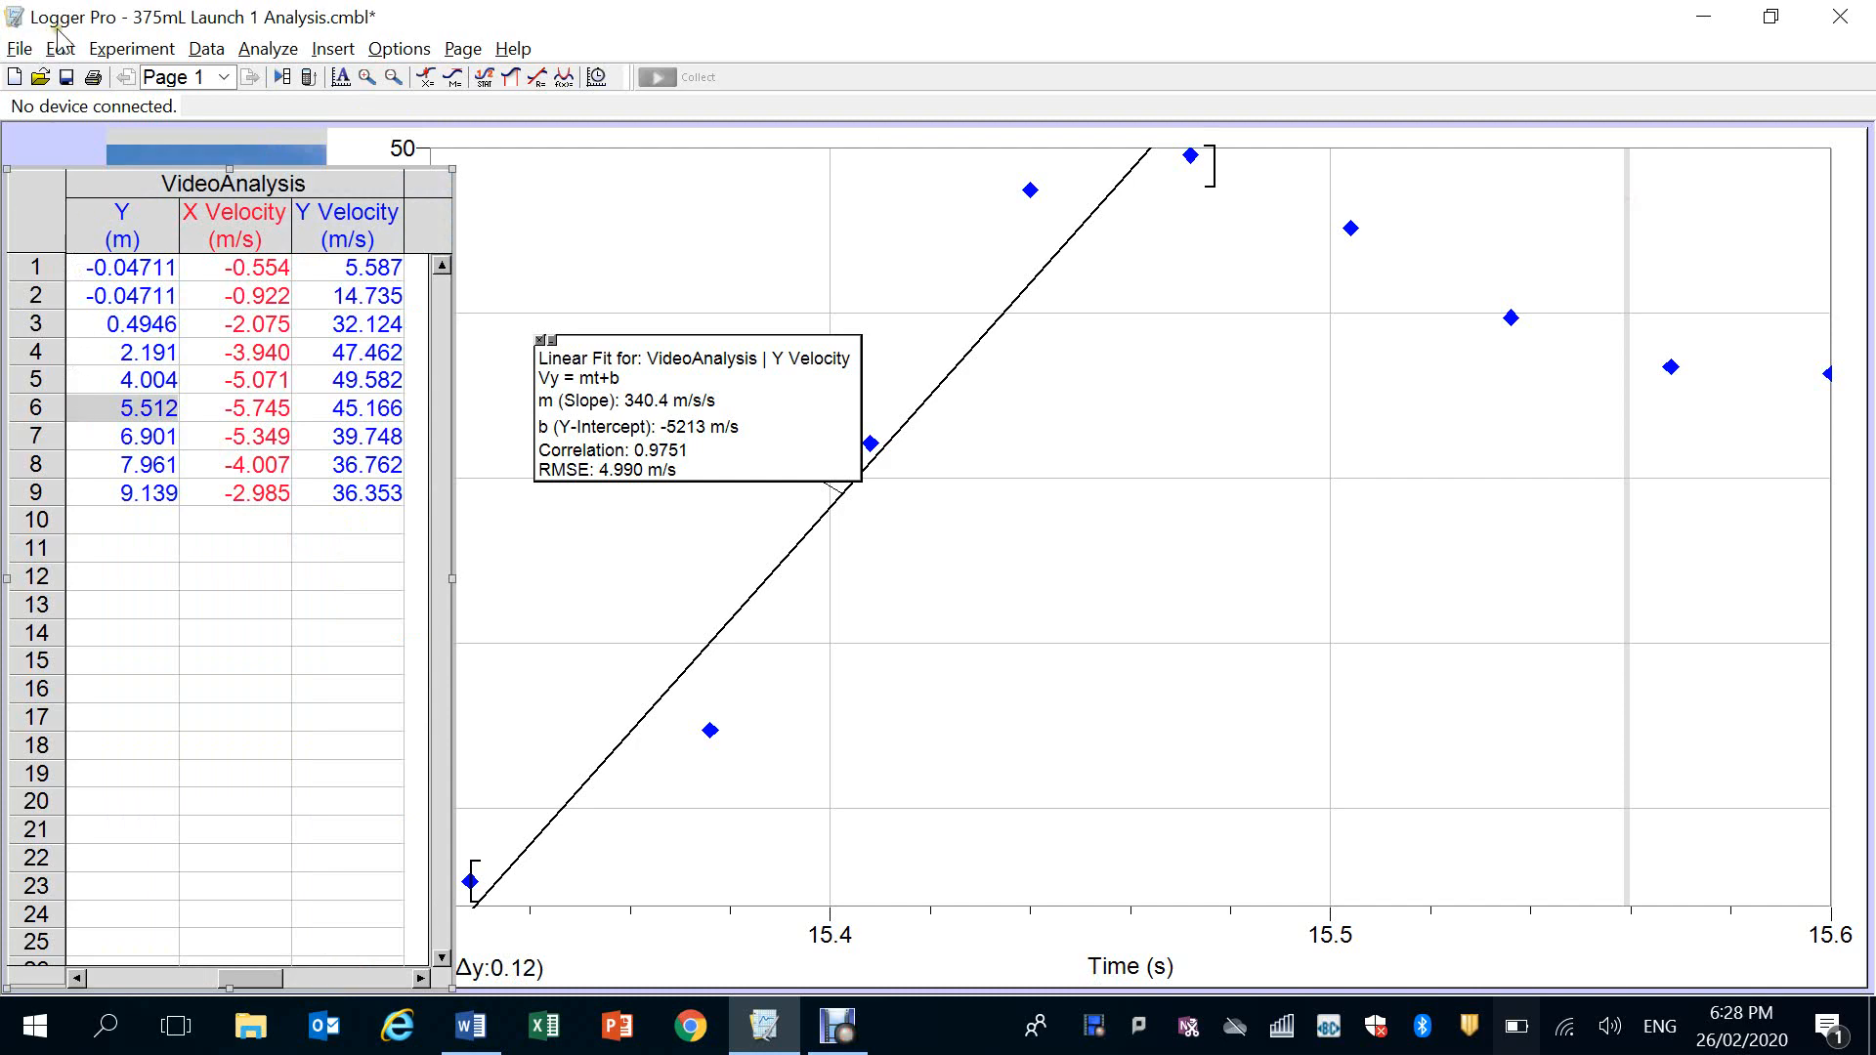
Start a new Logger Pro file, saving the changes to 375mL Launch 1 Analysis.cmbl
{"action": "left_click", "coordinate": [20, 48]}
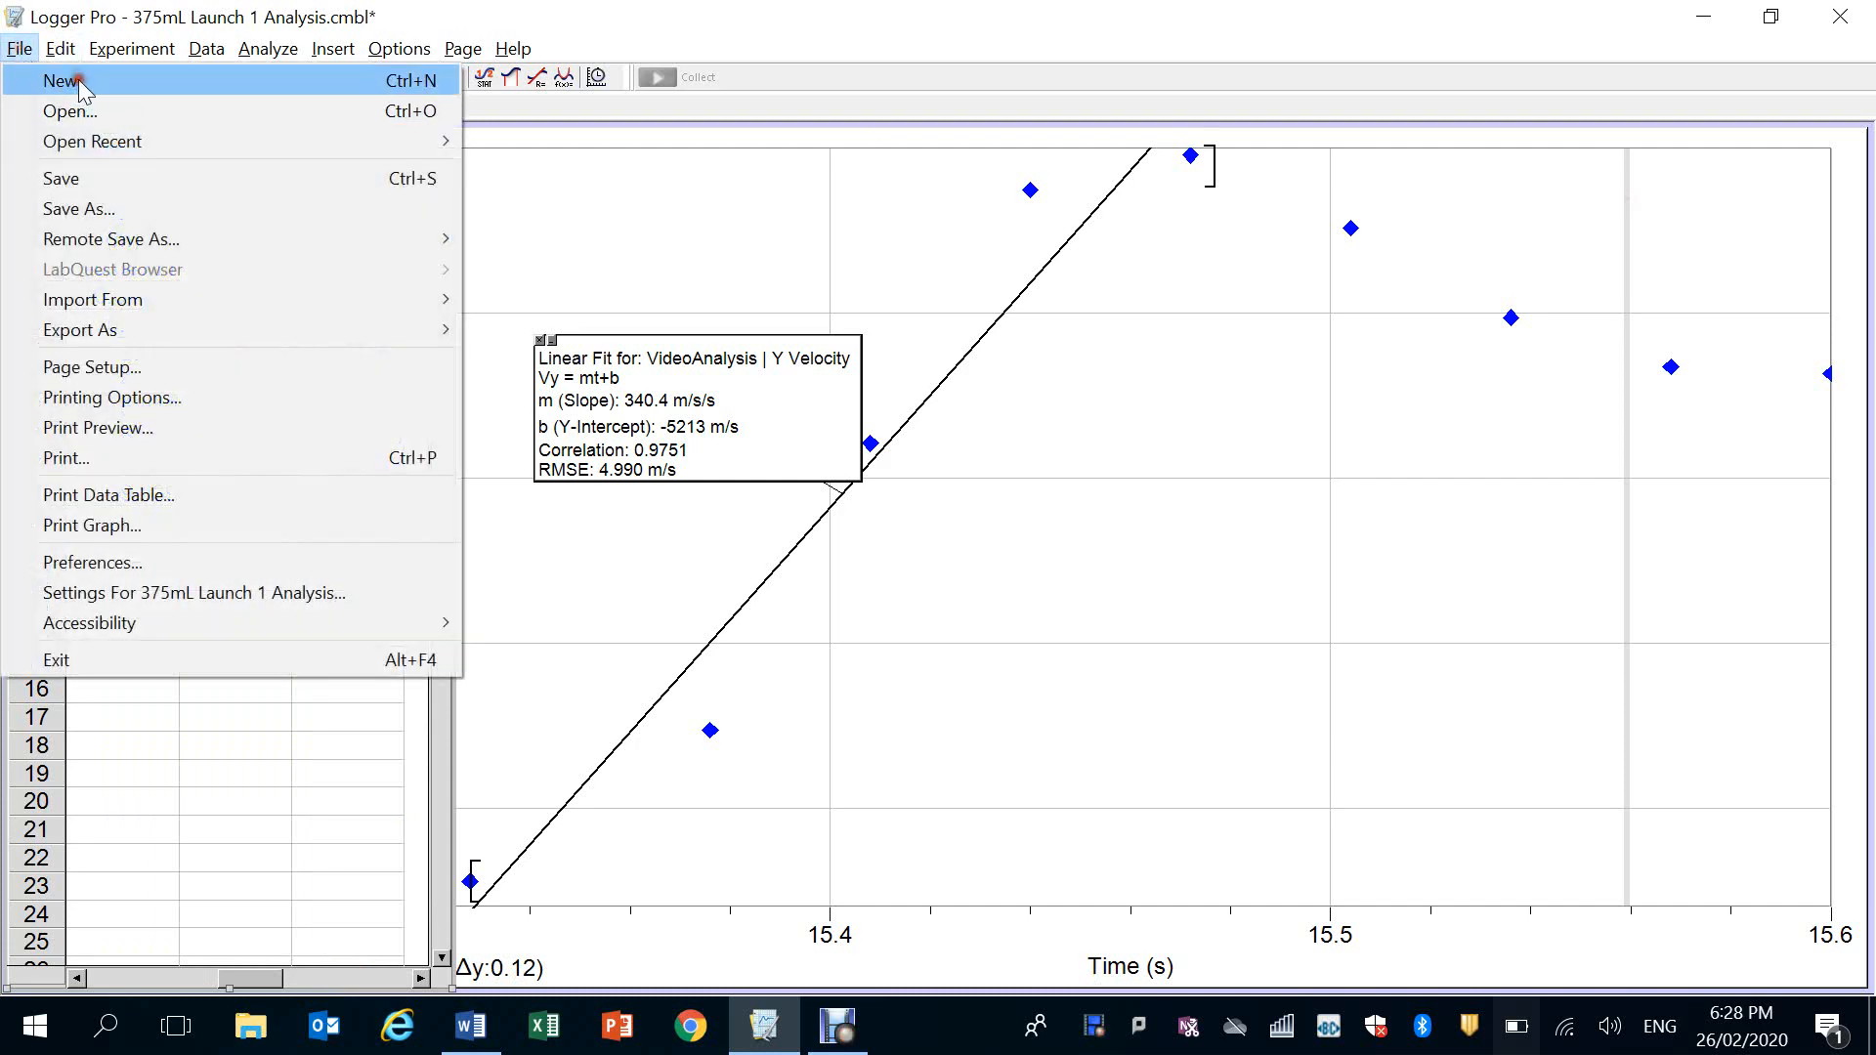
{"action": "left_click", "coordinate": [78, 82]}
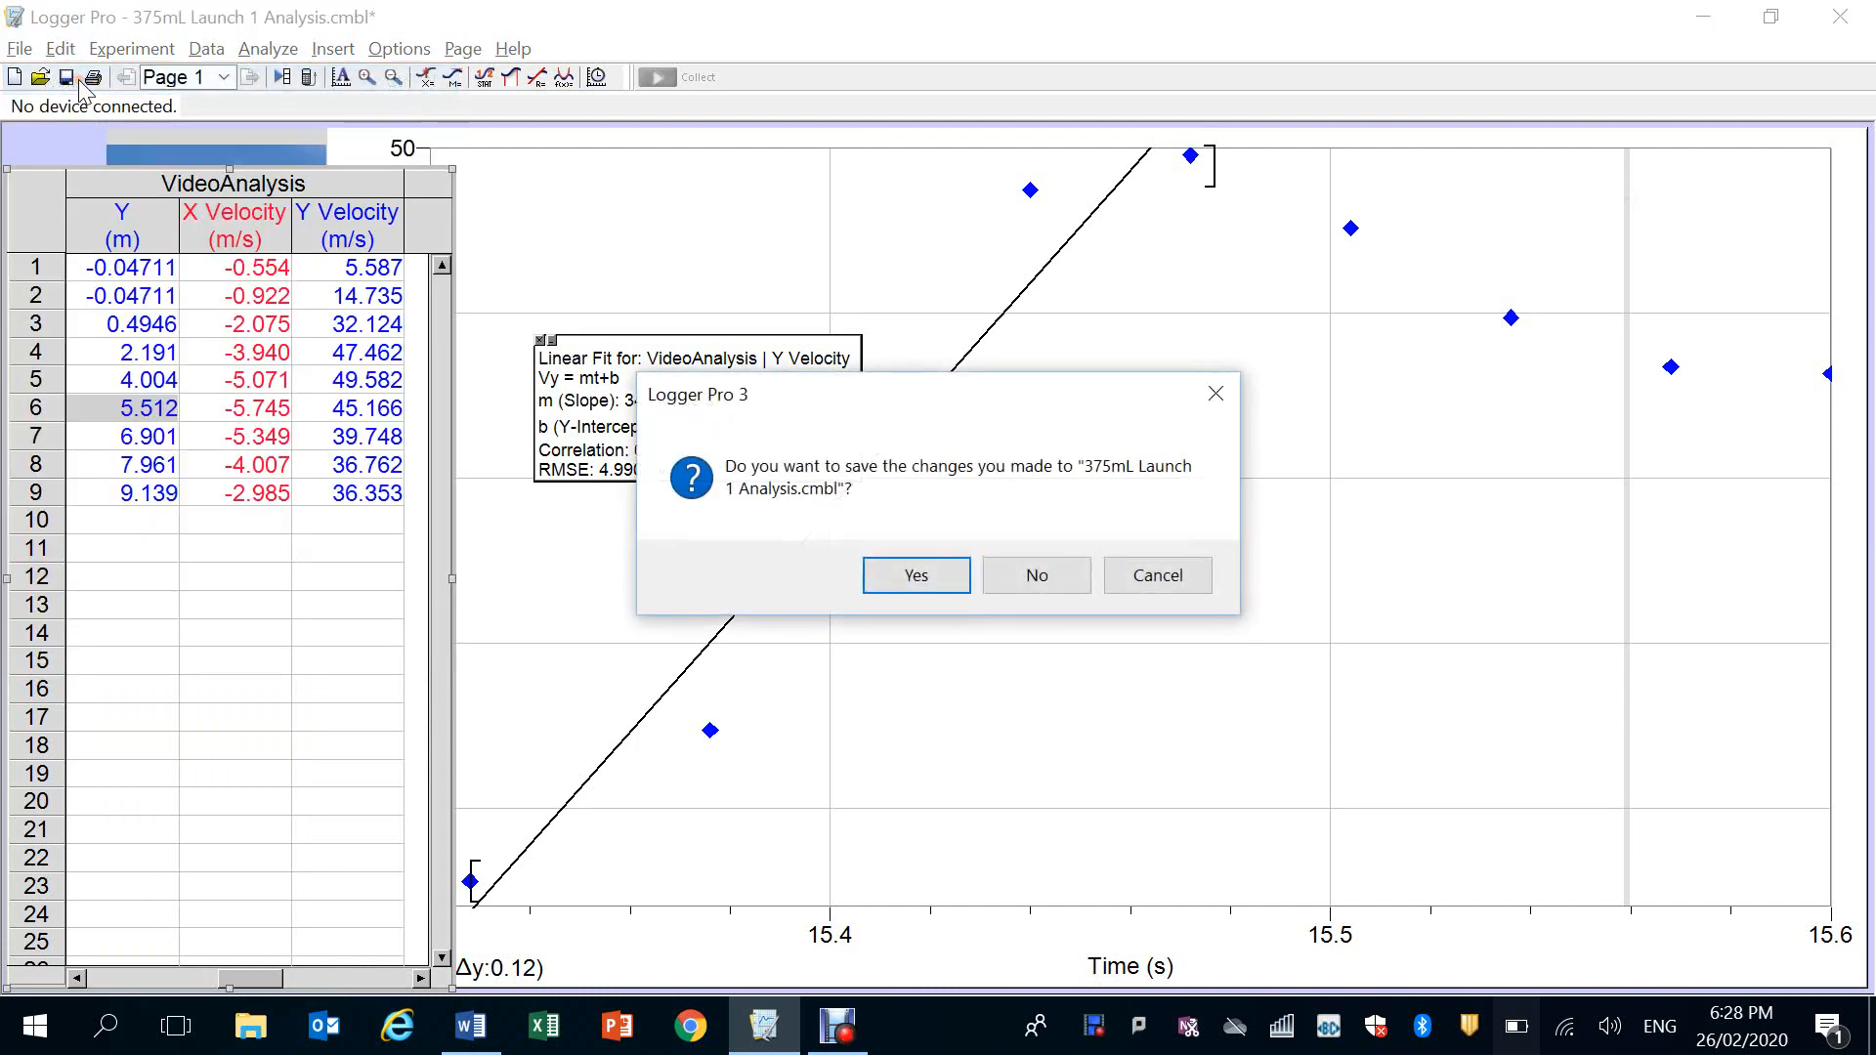
{"action": "left_click", "coordinate": [914, 576]}
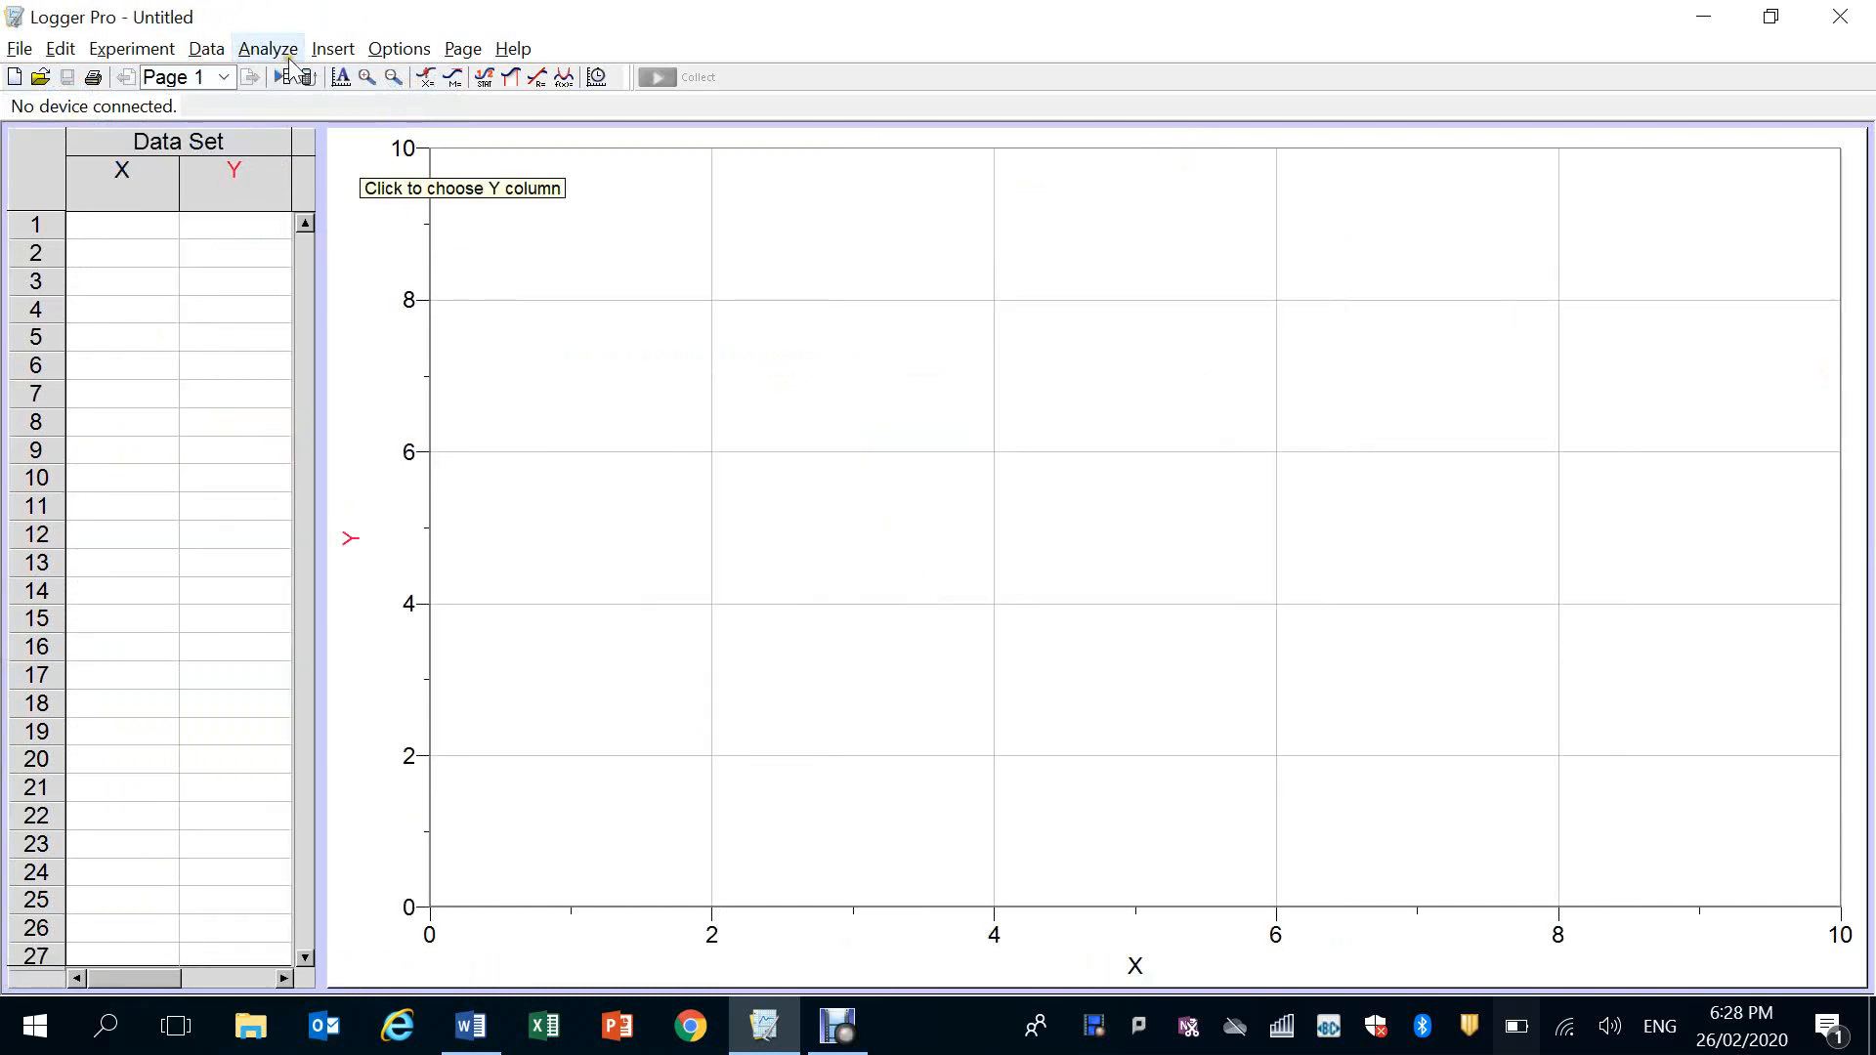
Insert the 375 mL Launch 2 movie from the 2020 Rocket Footage folder and enlarge it near the top of the page
{"action": "left_click", "coordinate": [333, 49]}
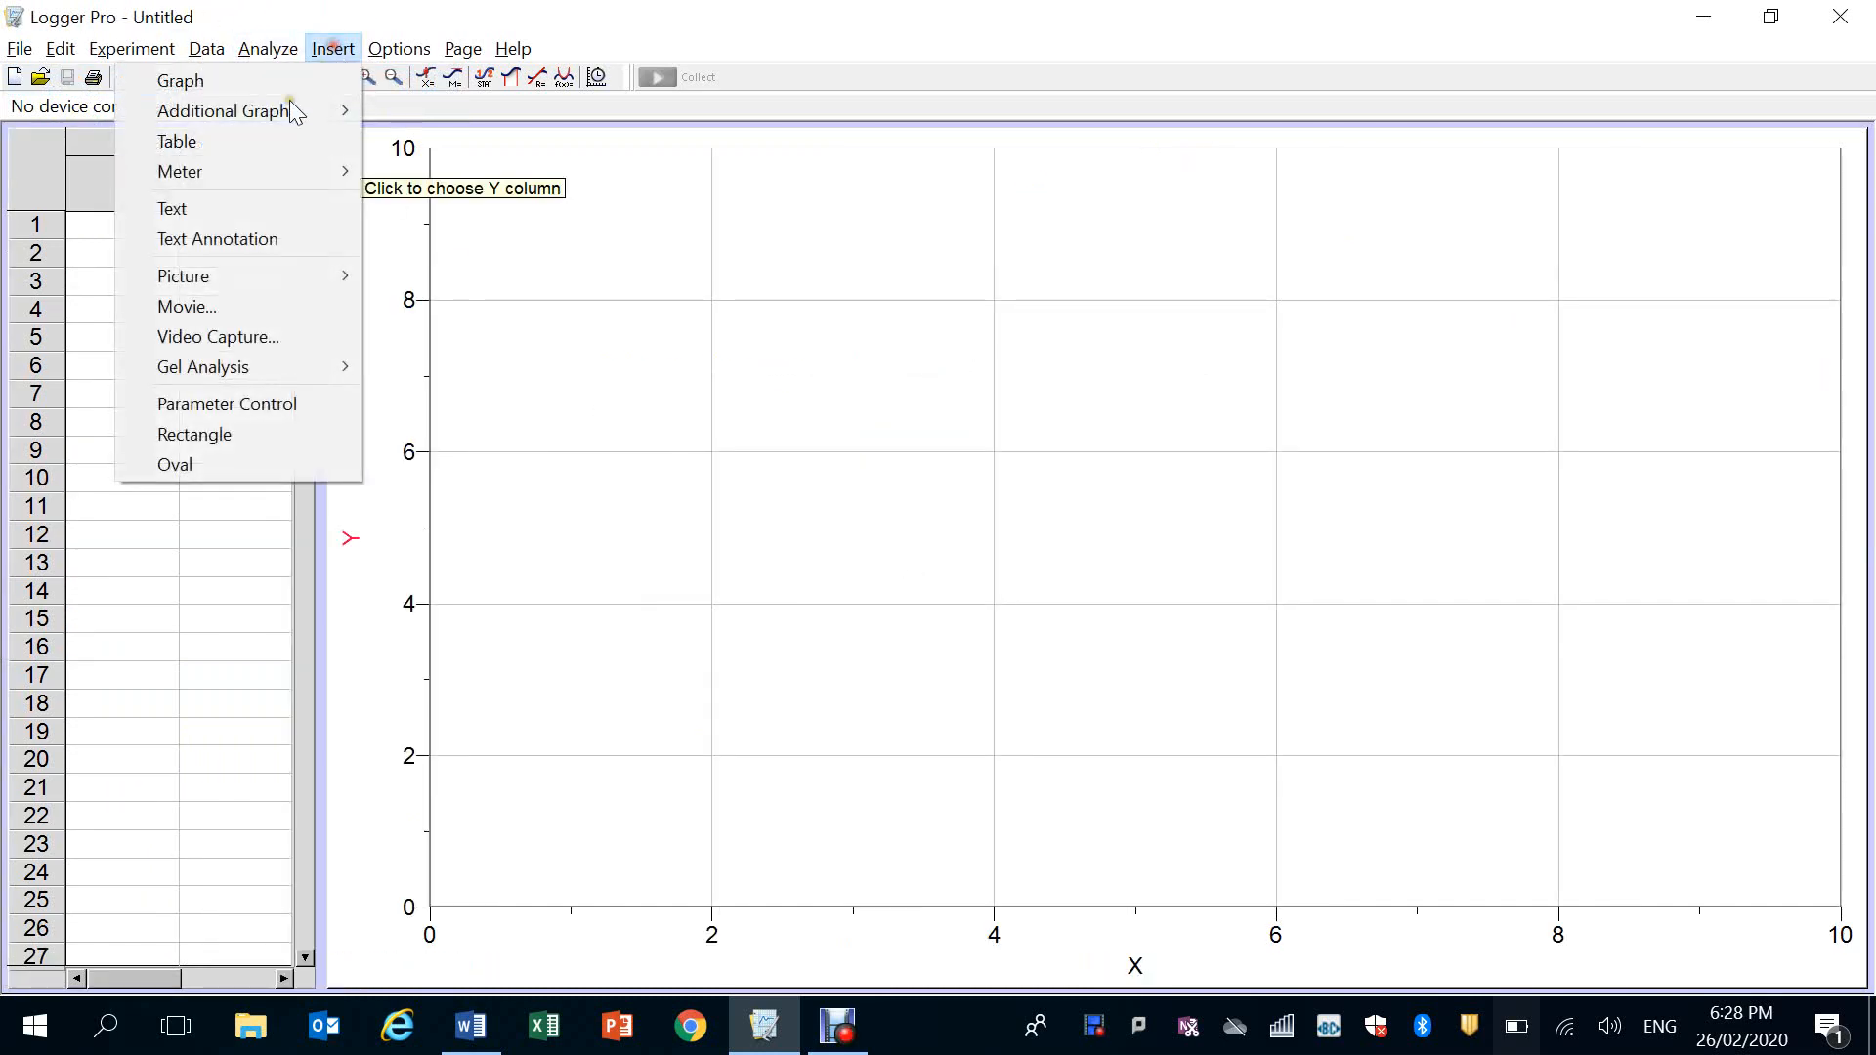
{"action": "left_click", "coordinate": [205, 301]}
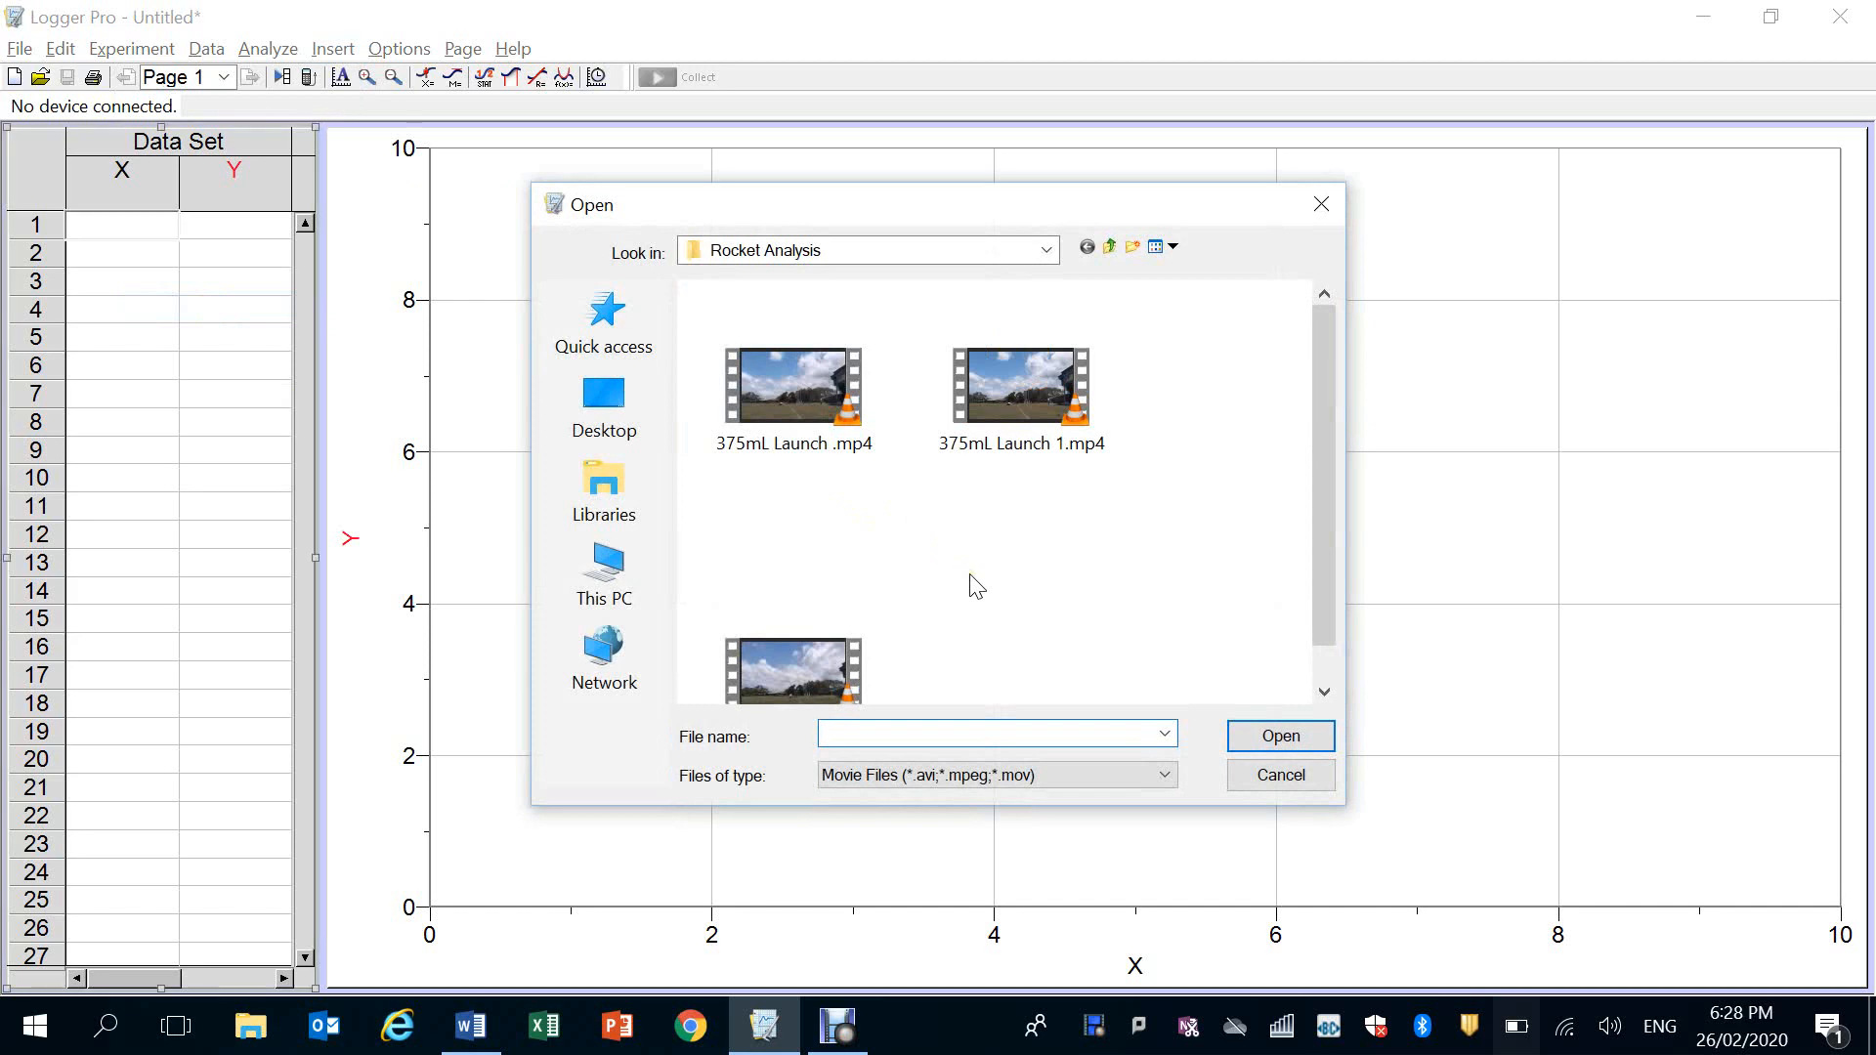
{"action": "left_click", "coordinate": [860, 250]}
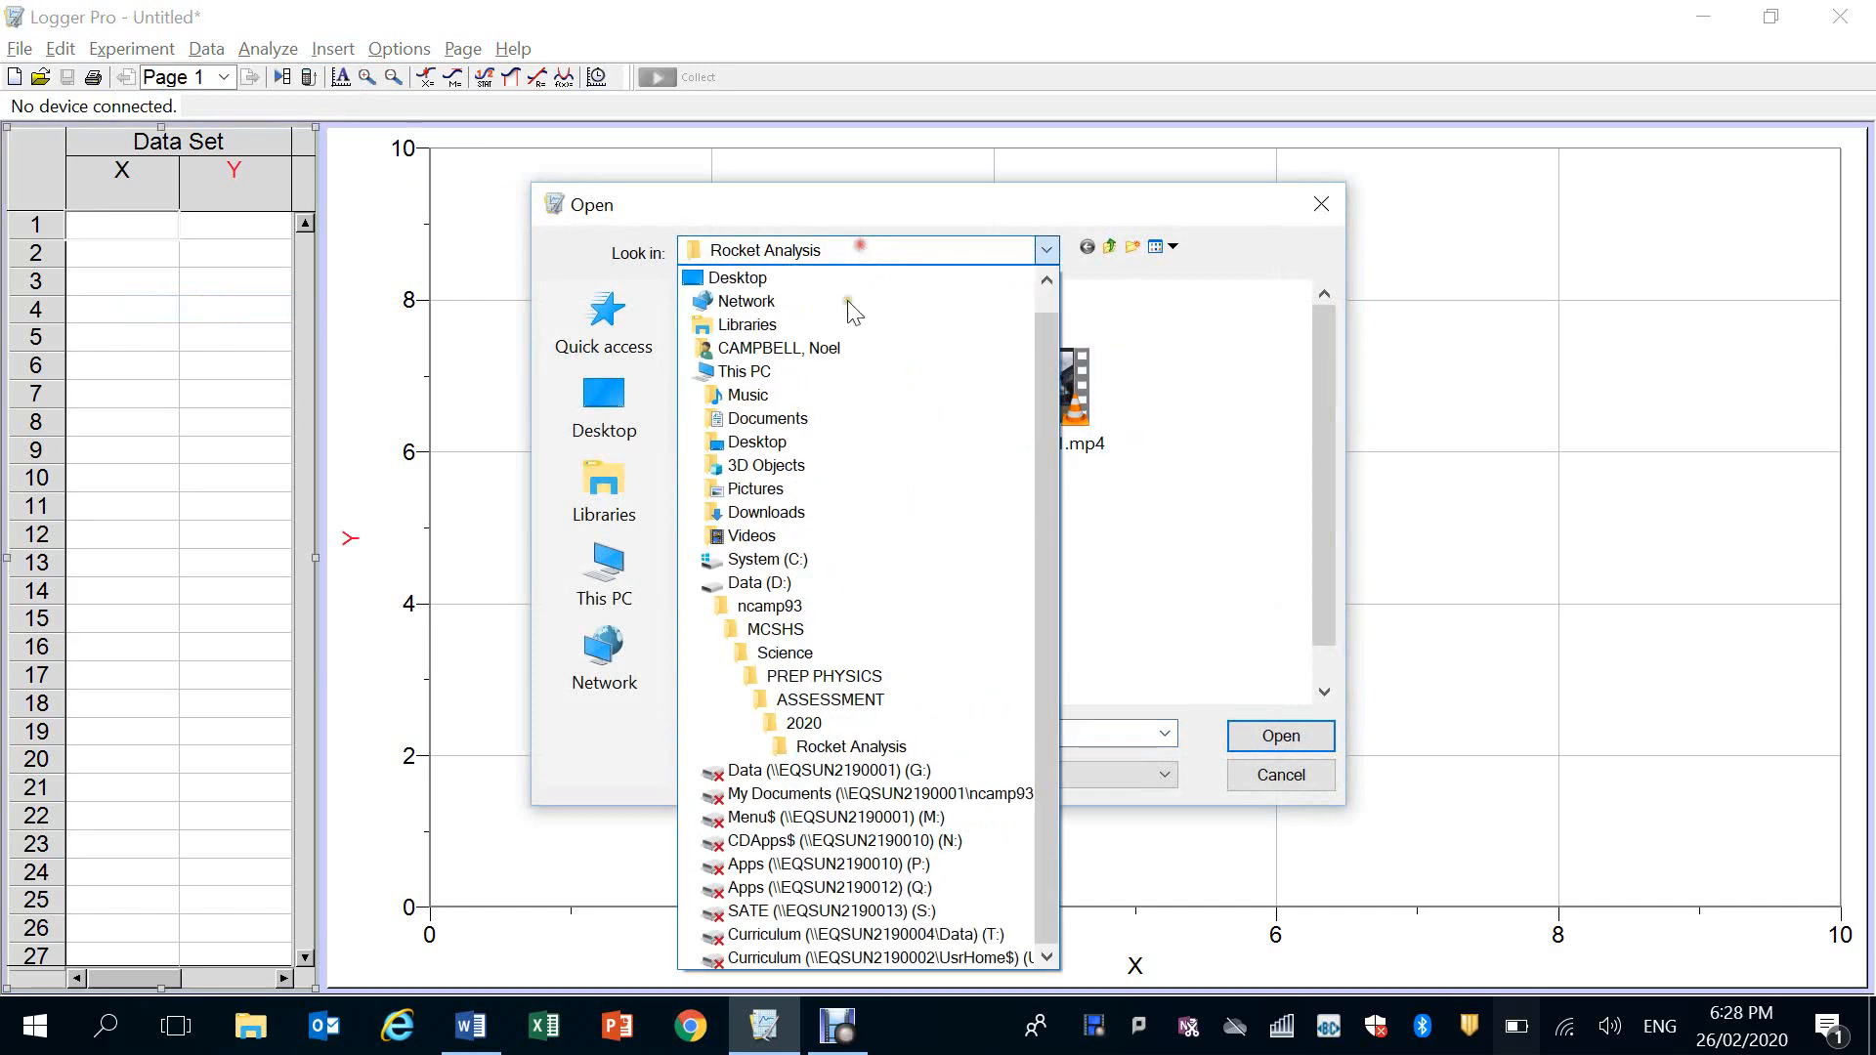
{"action": "left_click", "coordinate": [830, 732]}
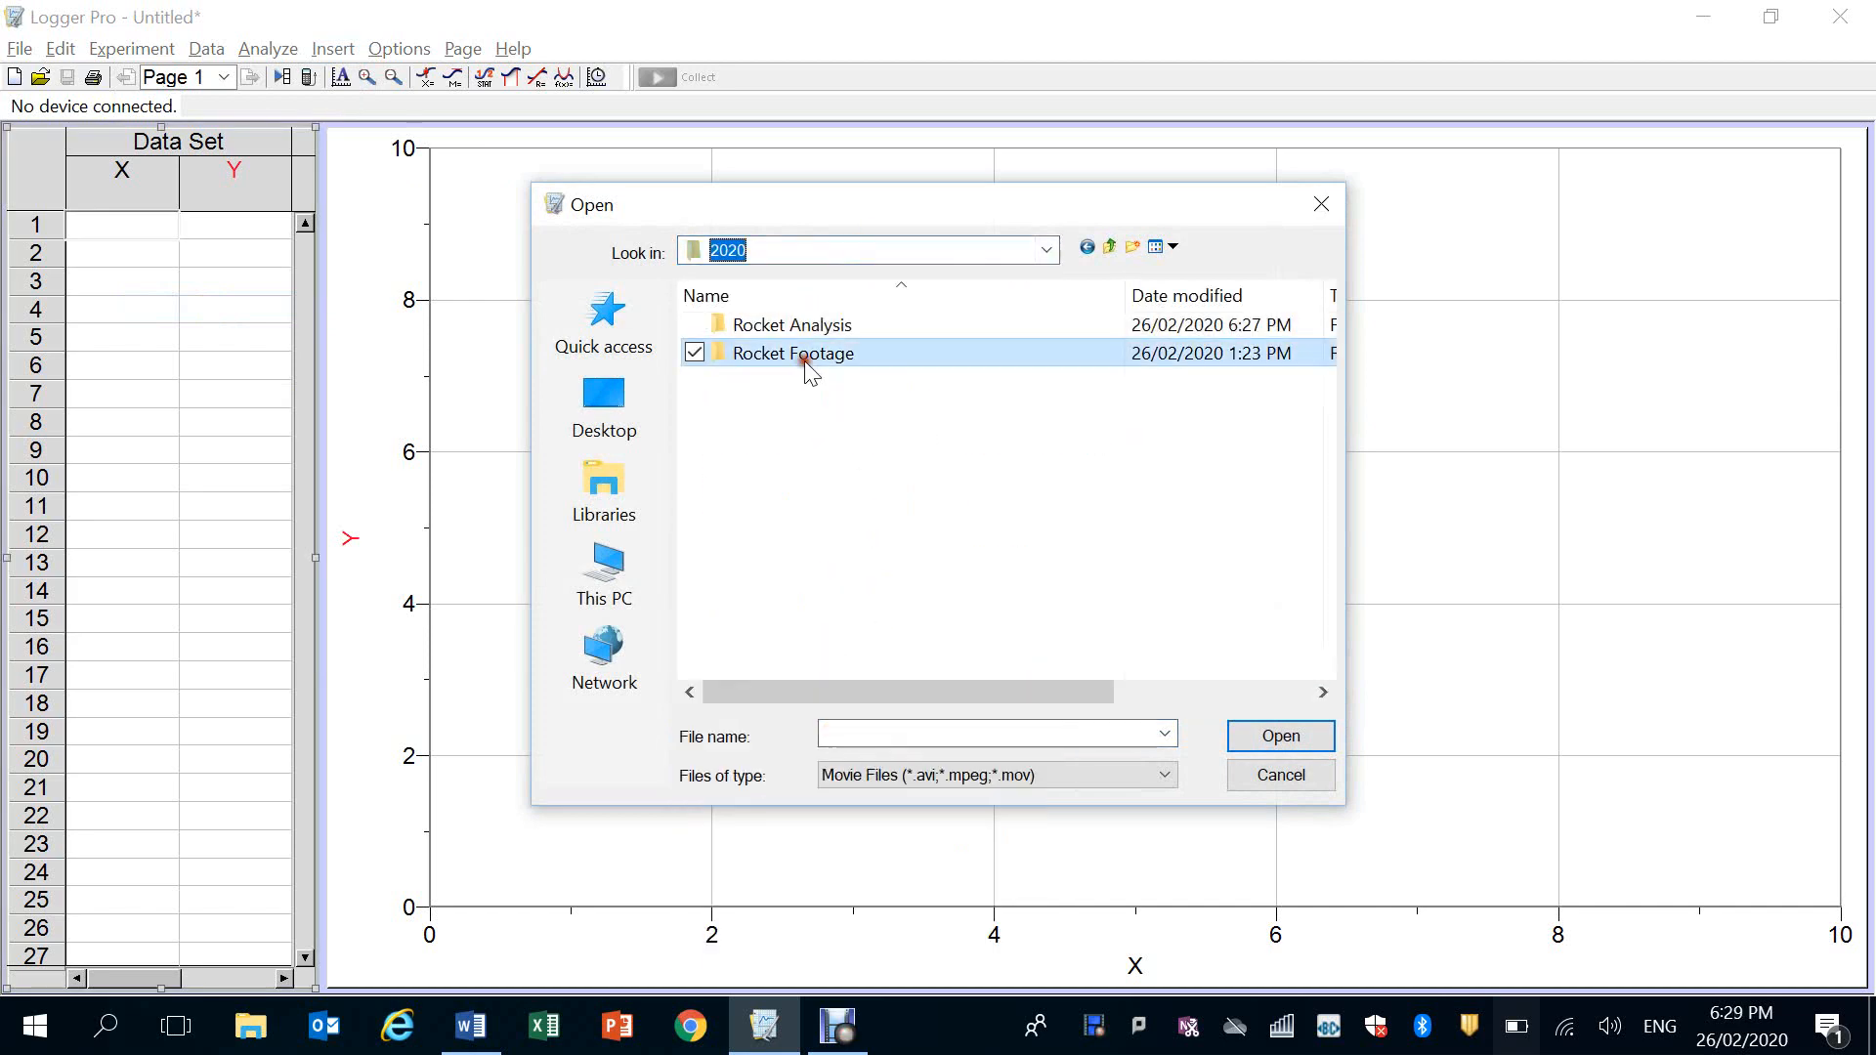
{"action": "double_click", "coordinate": [809, 358]}
{"action": "double_click", "coordinate": [1011, 693]}
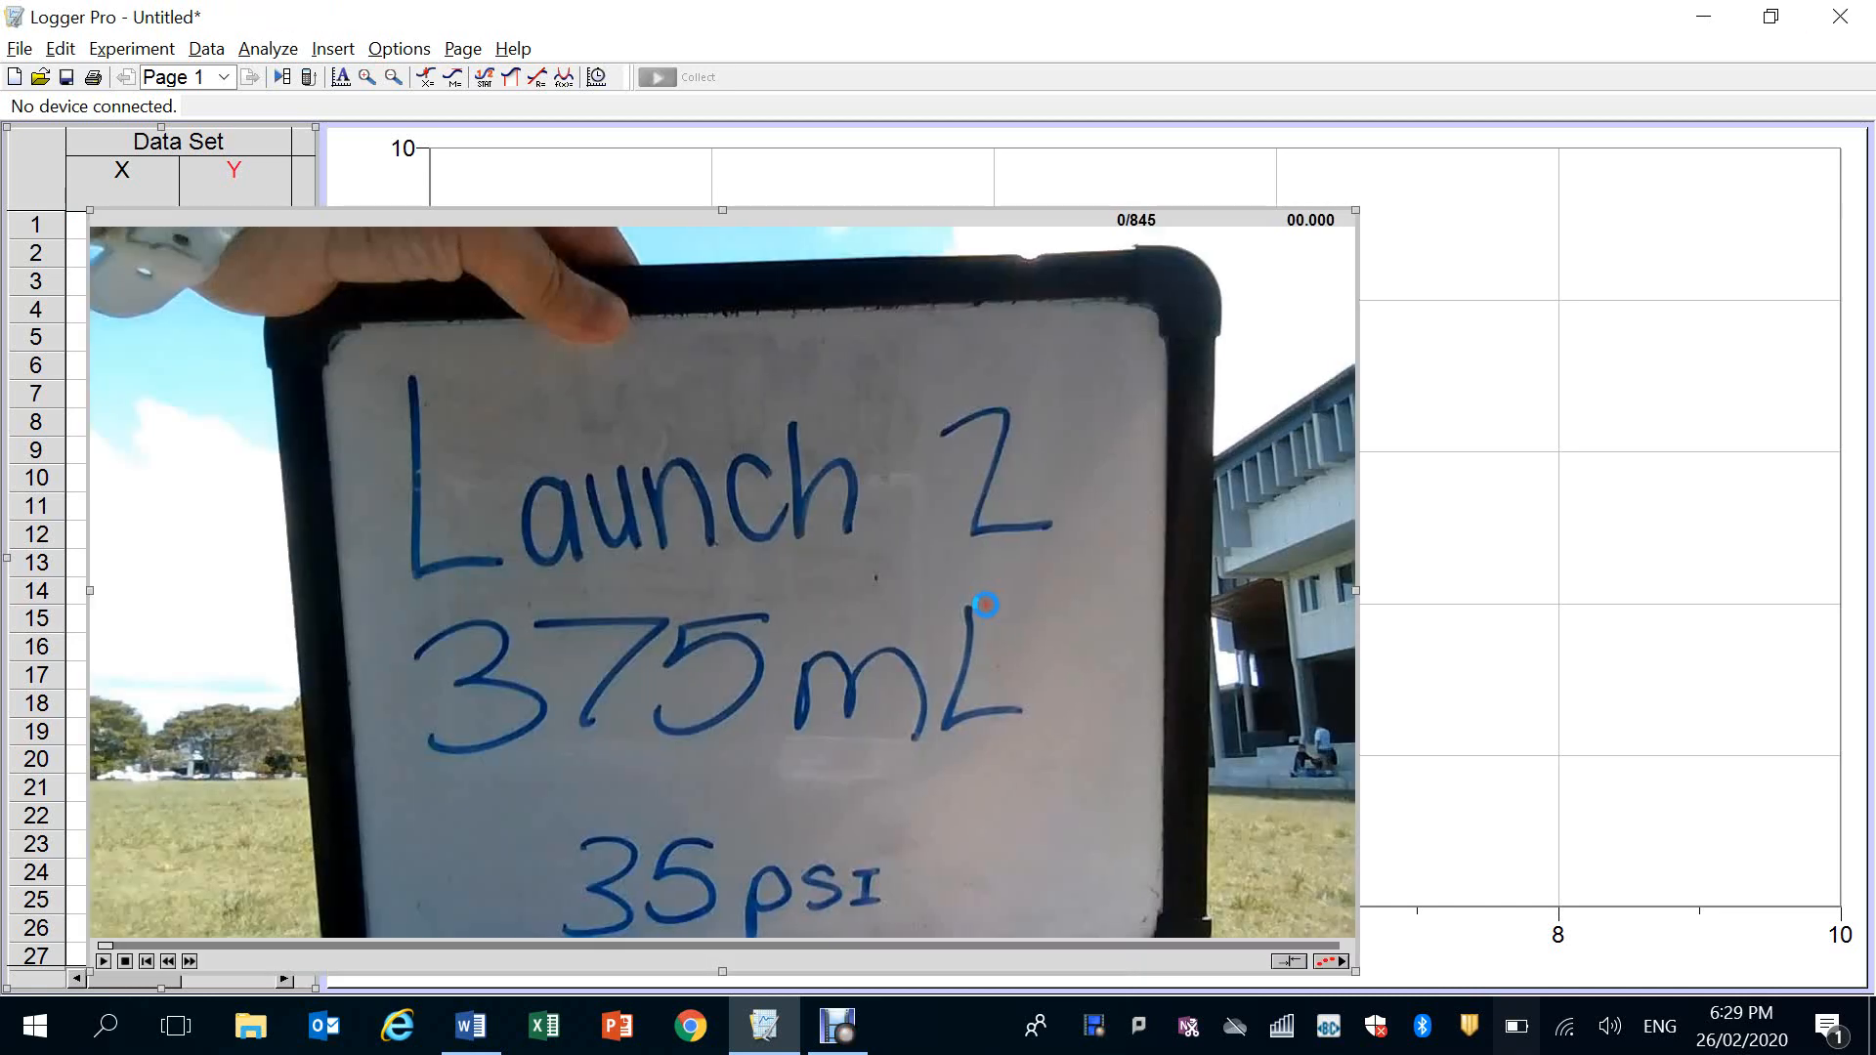
{"action": "left_click_drag", "start_coordinate": [904, 152], "coordinate": [913, 71]}
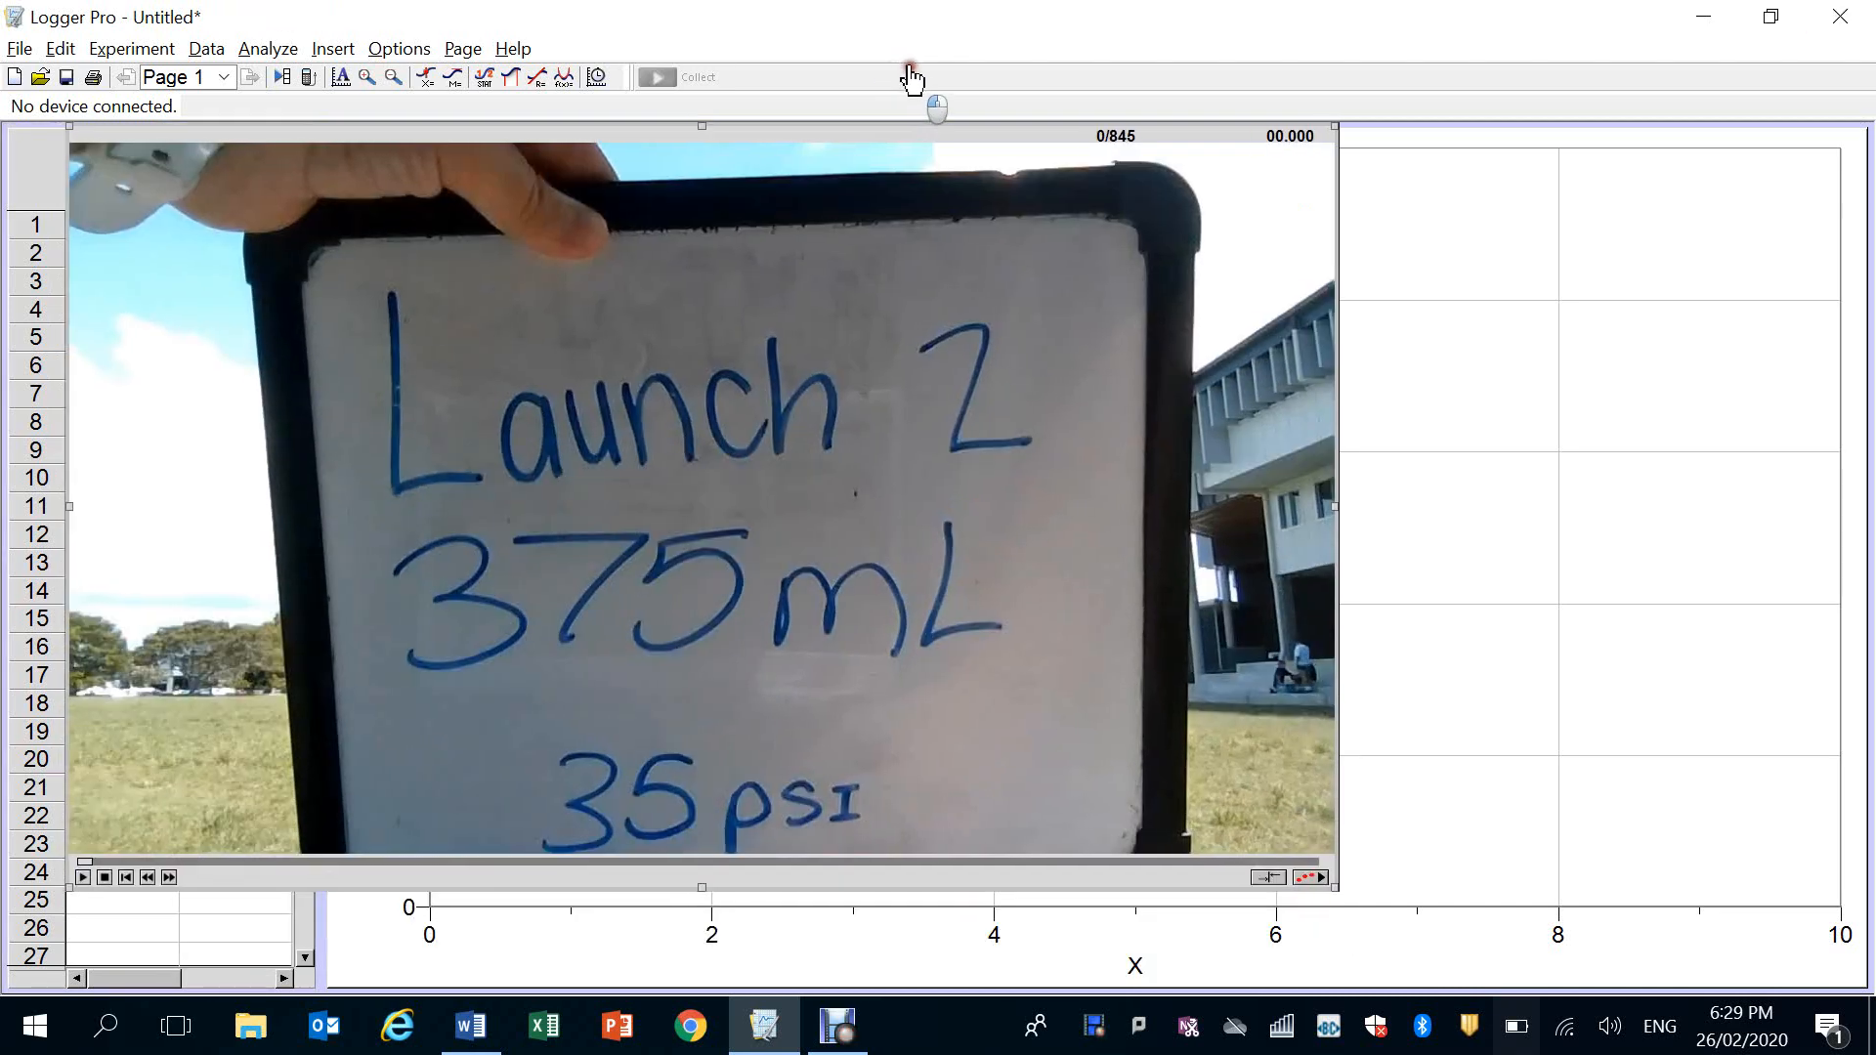
{"action": "left_click_drag", "start_coordinate": [1347, 892], "coordinate": [1536, 990]}
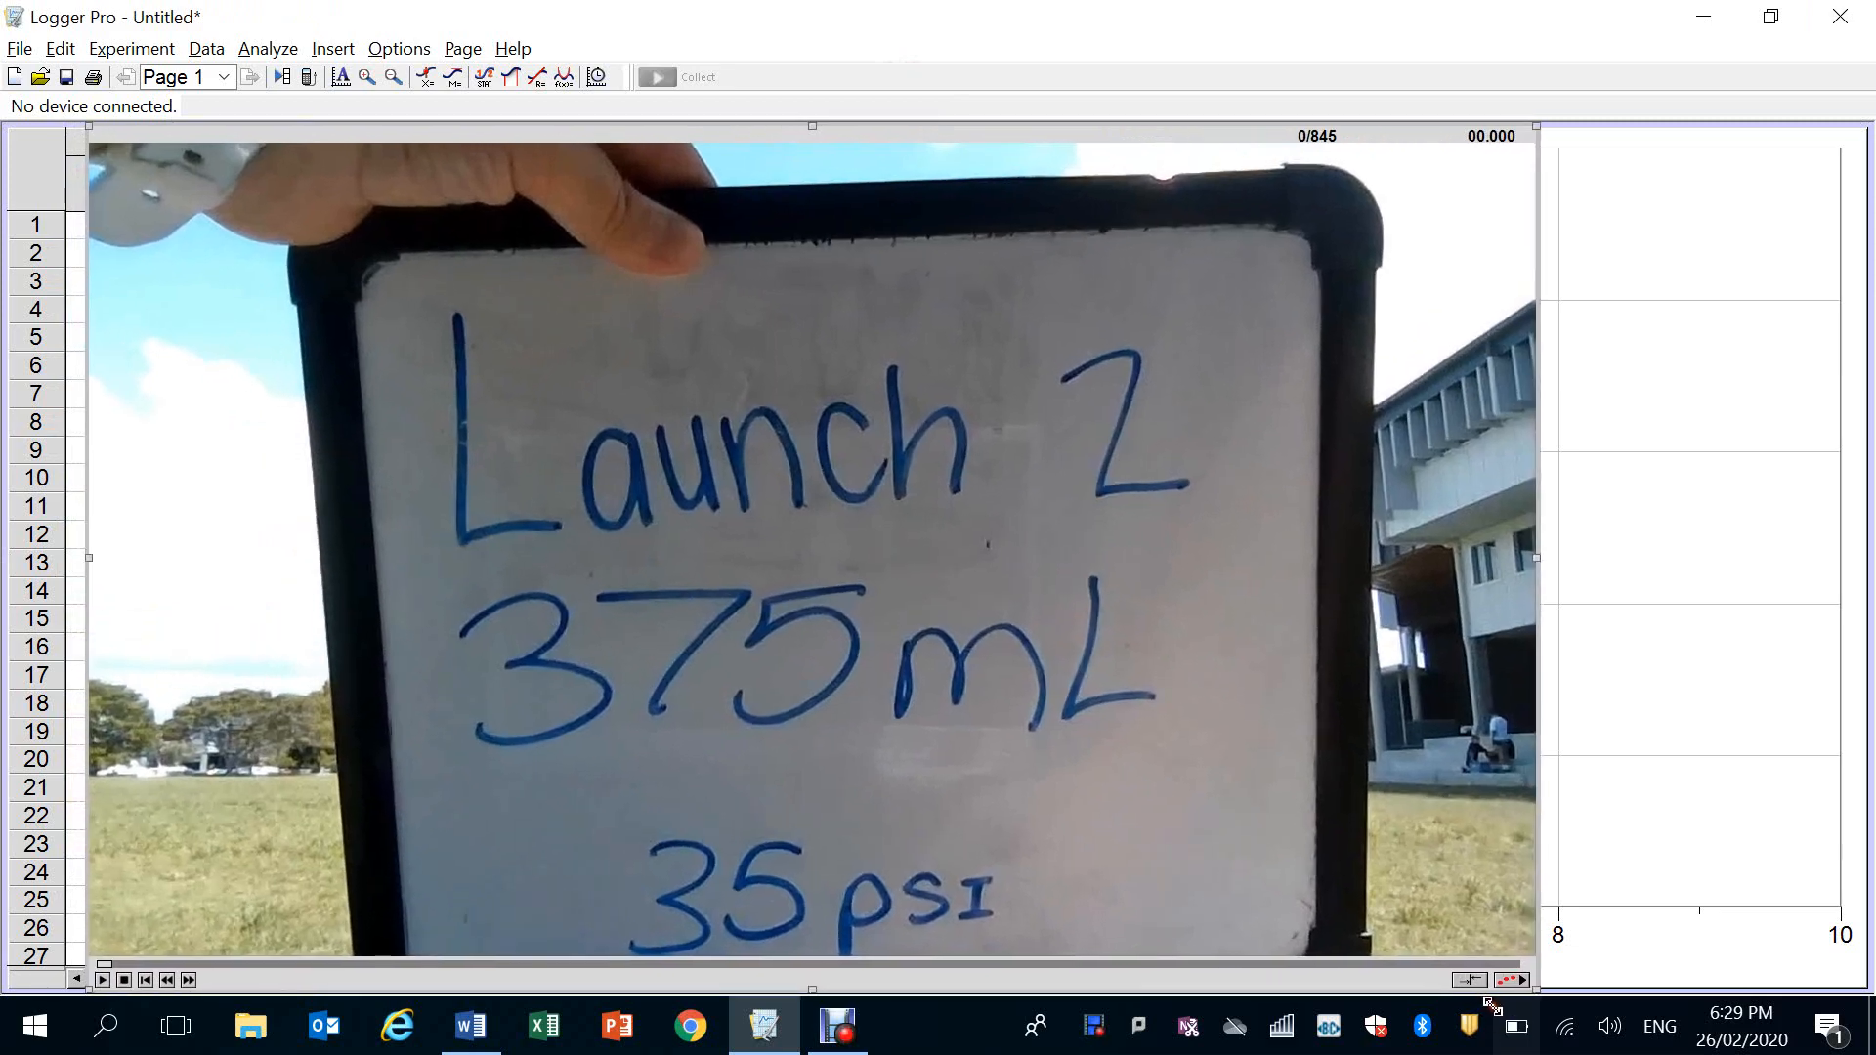
Set the Launch 2 video to frame 671 at 22.368 s, with the rocket still on its launcher
{"action": "left_click", "coordinate": [1137, 964]}
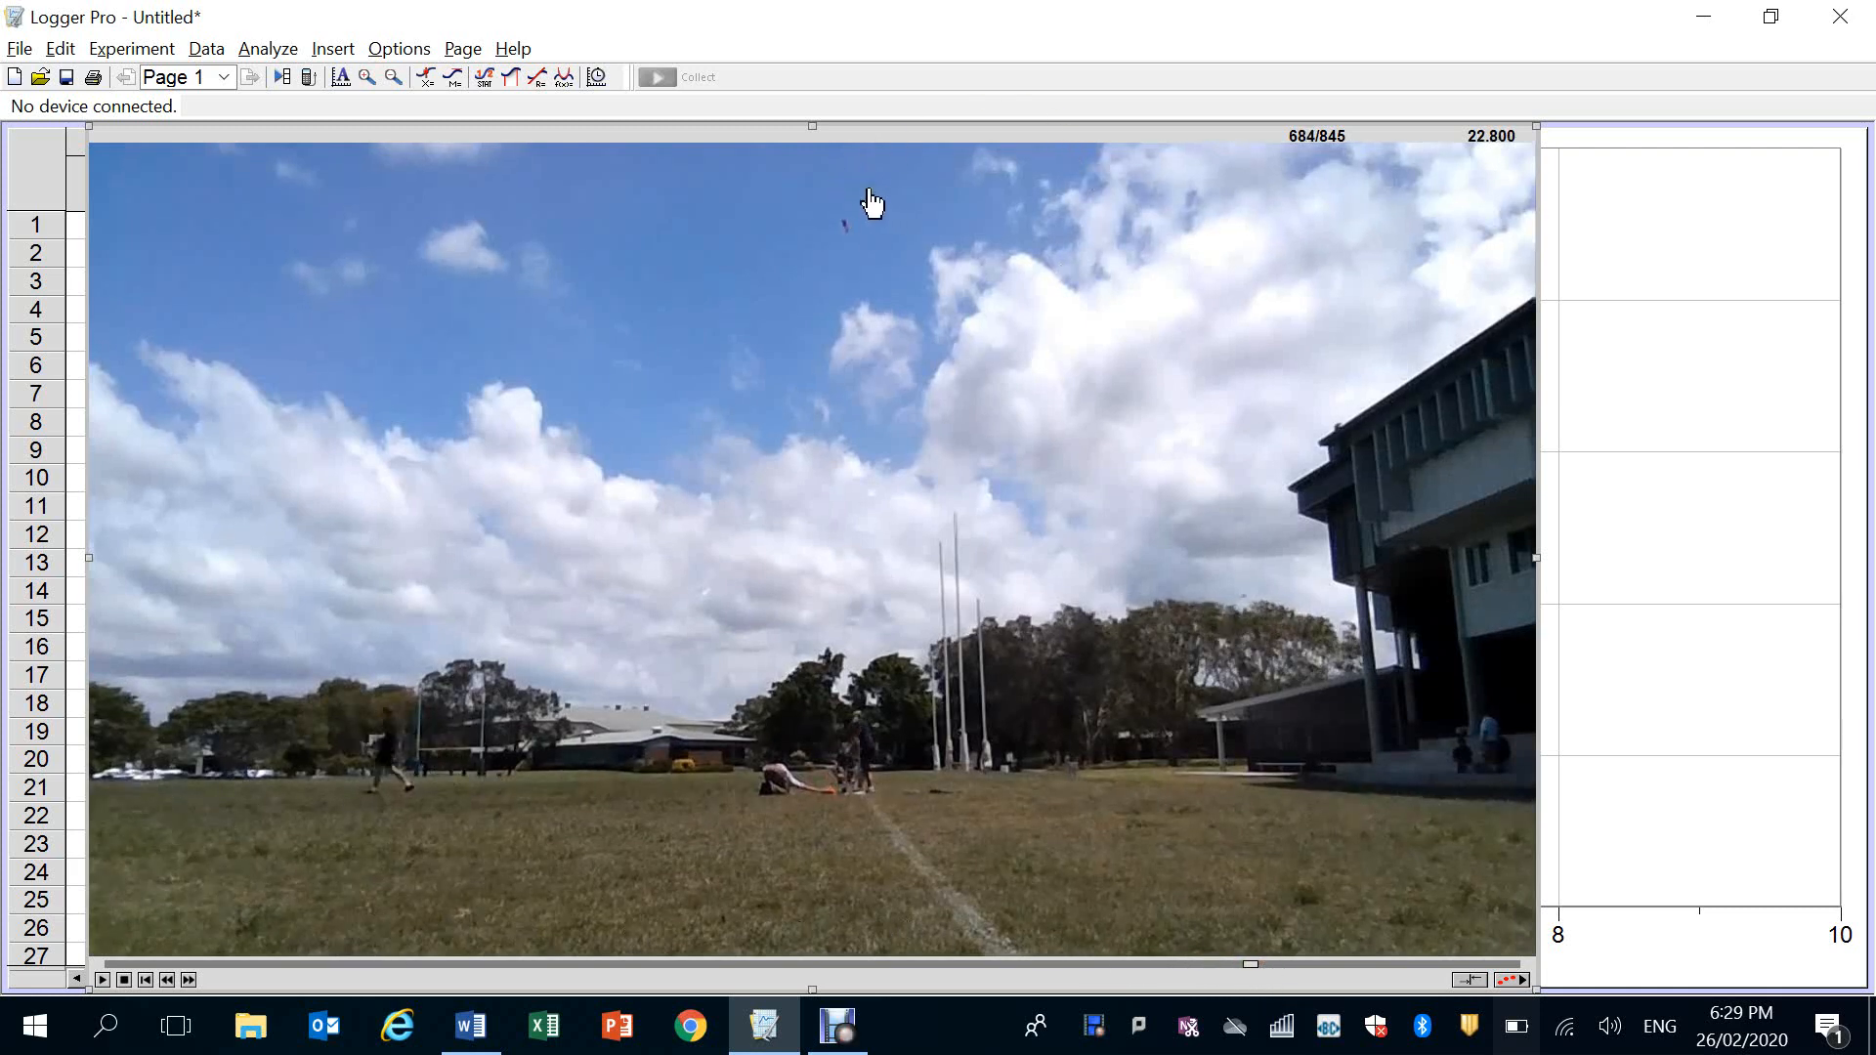
{"action": "left_click", "coordinate": [164, 980]}
{"action": "left_click", "coordinate": [164, 980]}
{"action": "left_click", "coordinate": [162, 979]}
{"action": "left_click", "coordinate": [163, 979]}
{"action": "left_click", "coordinate": [162, 979]}
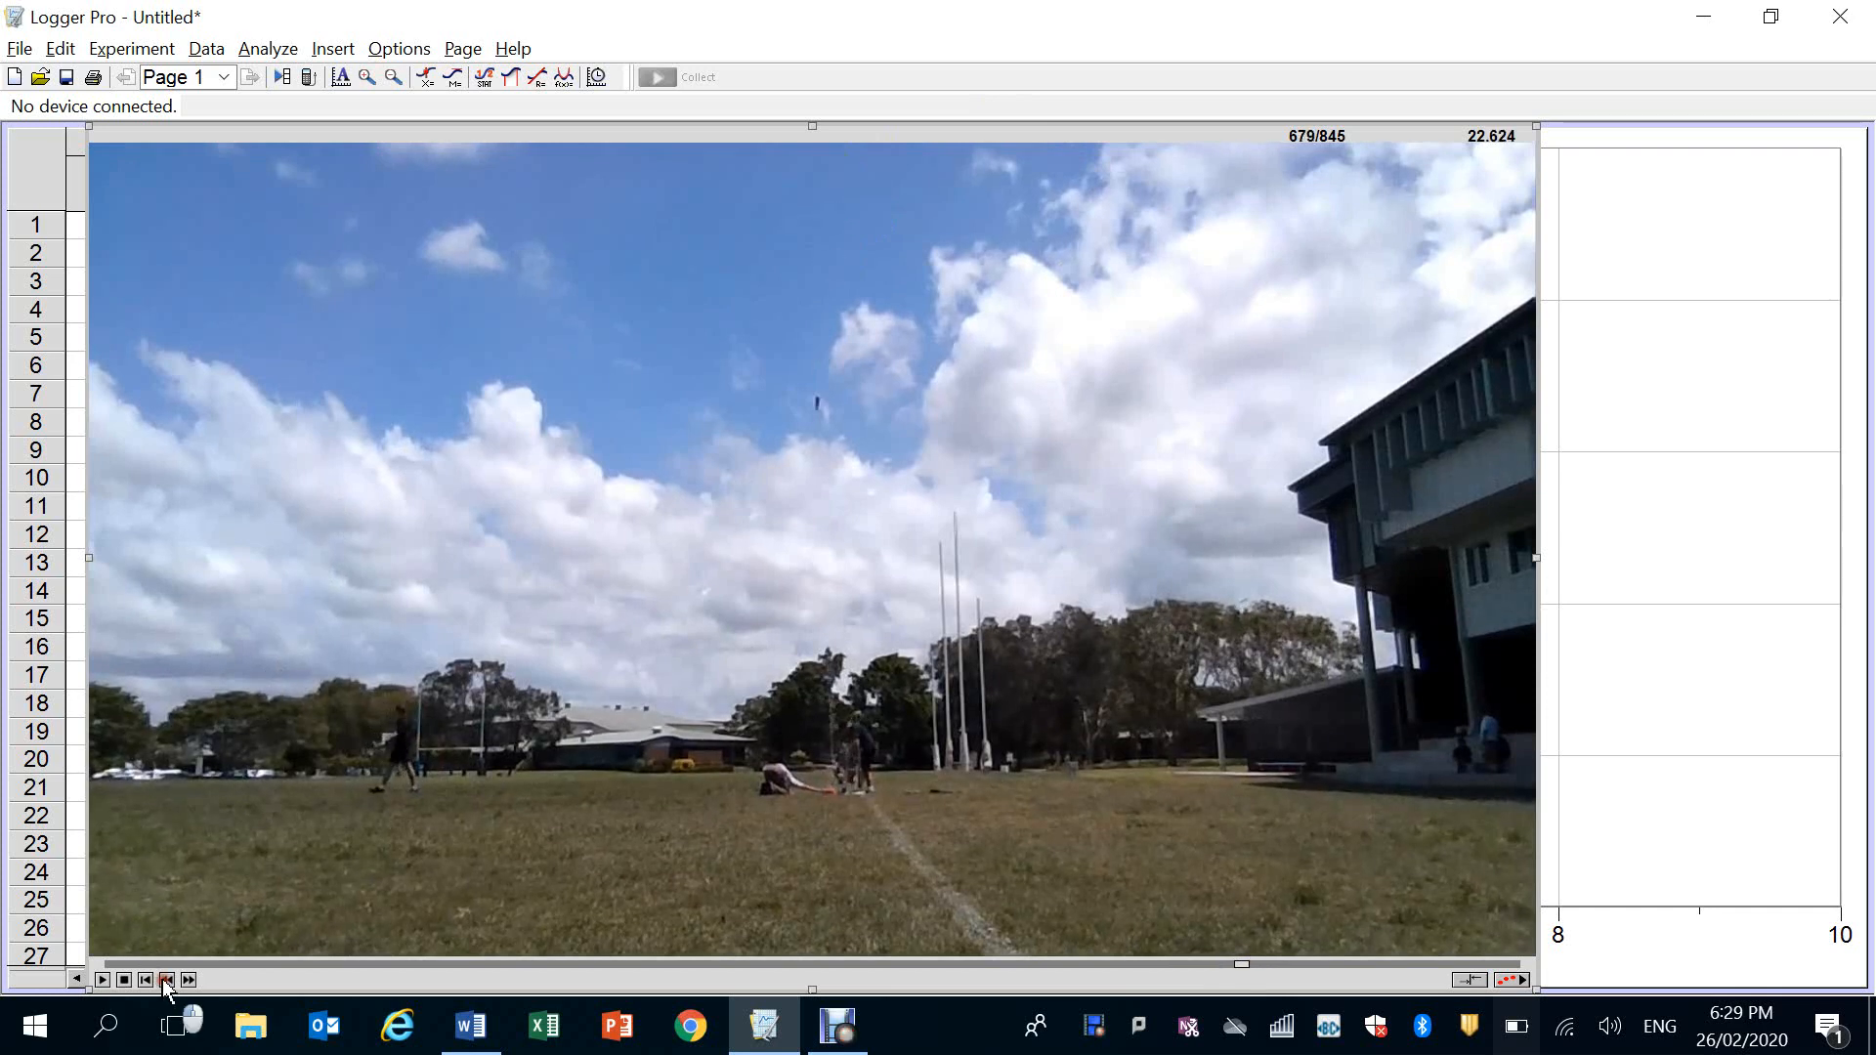
{"action": "left_click", "coordinate": [162, 979]}
{"action": "left_click", "coordinate": [162, 979]}
{"action": "left_click", "coordinate": [162, 979]}
{"action": "left_click", "coordinate": [162, 979]}
{"action": "left_click", "coordinate": [162, 980]}
{"action": "left_click", "coordinate": [162, 979]}
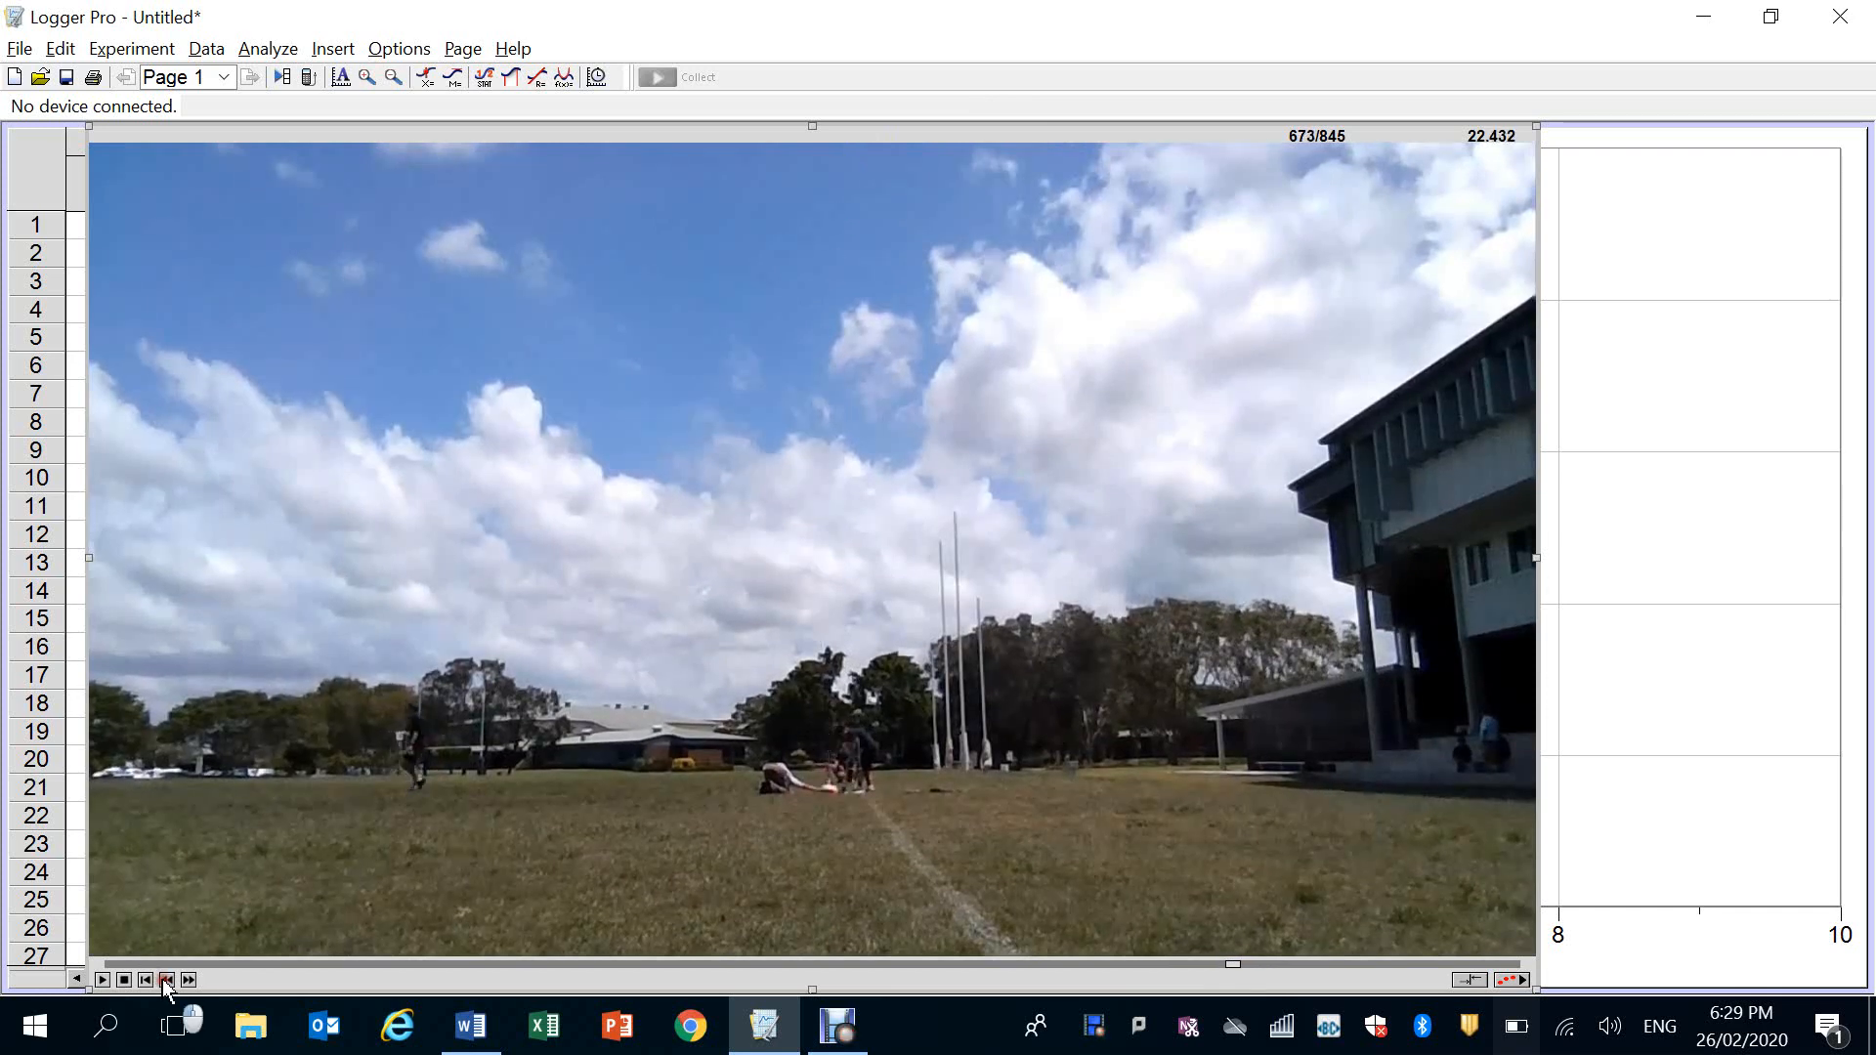
{"action": "left_click", "coordinate": [162, 980]}
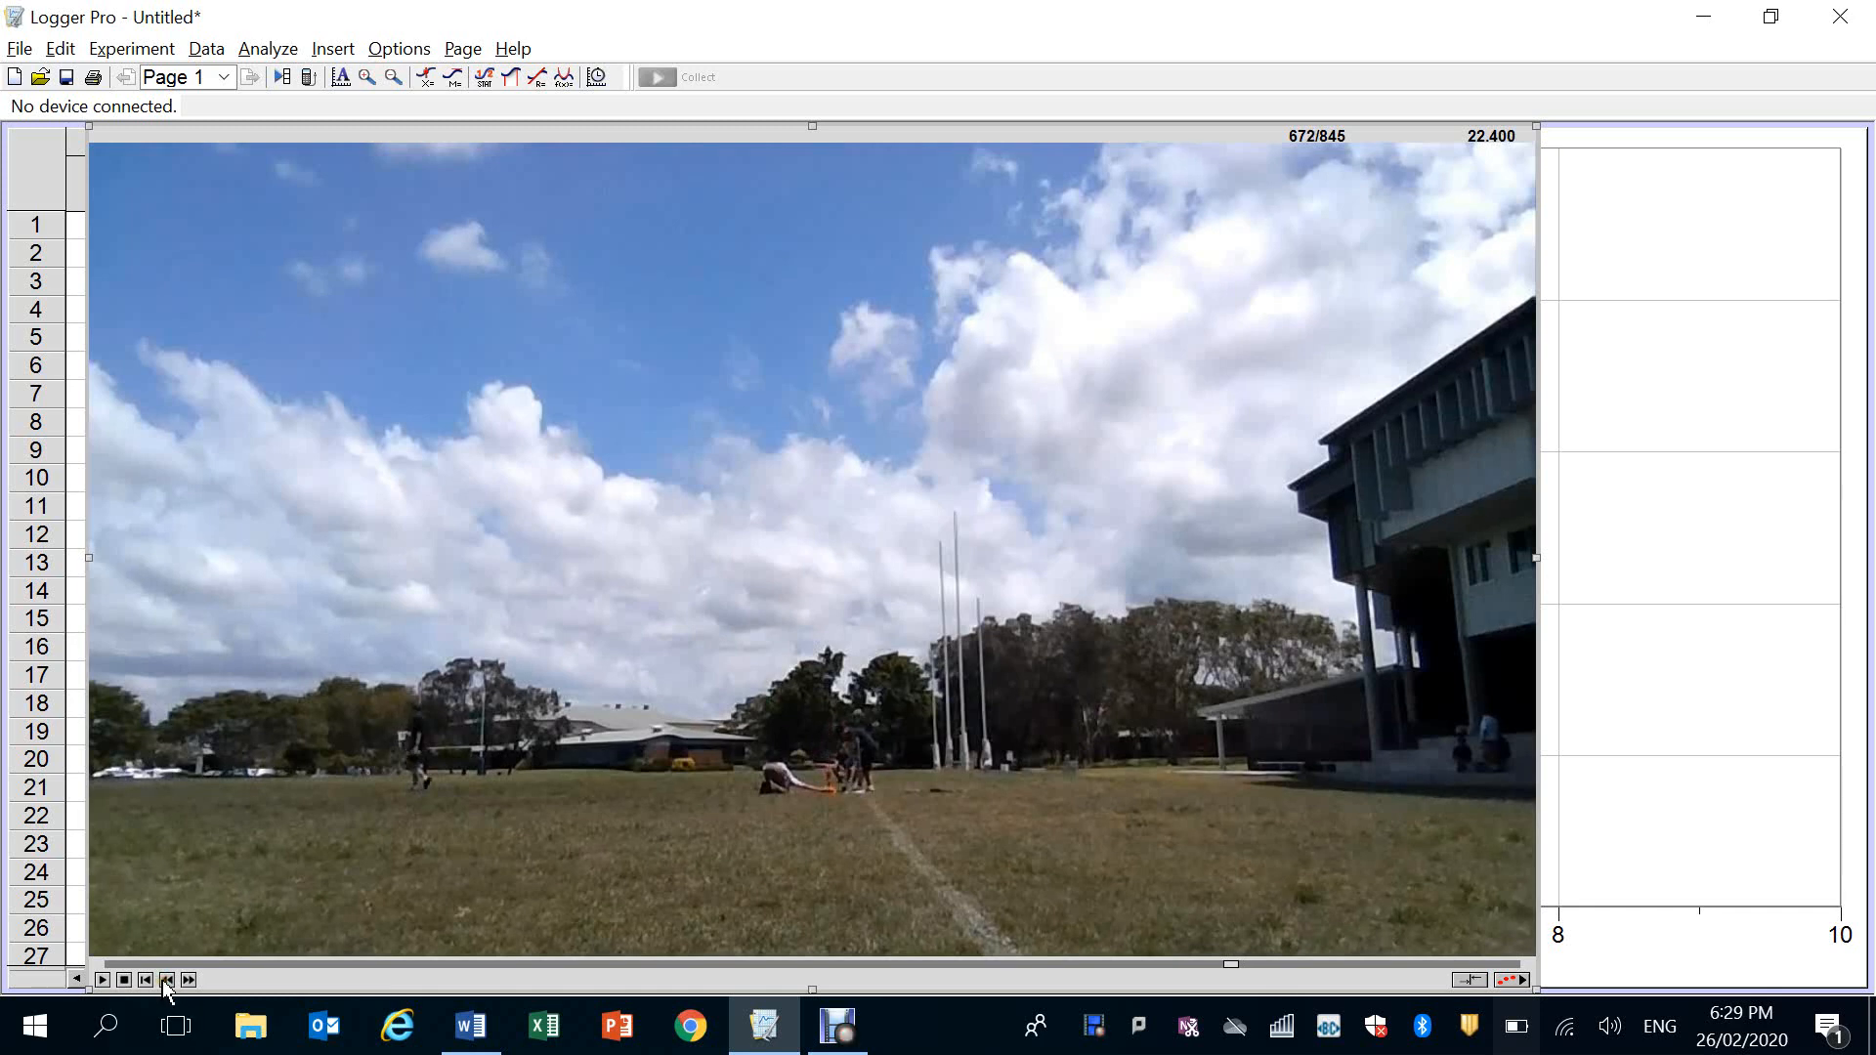
{"action": "left_click", "coordinate": [162, 980]}
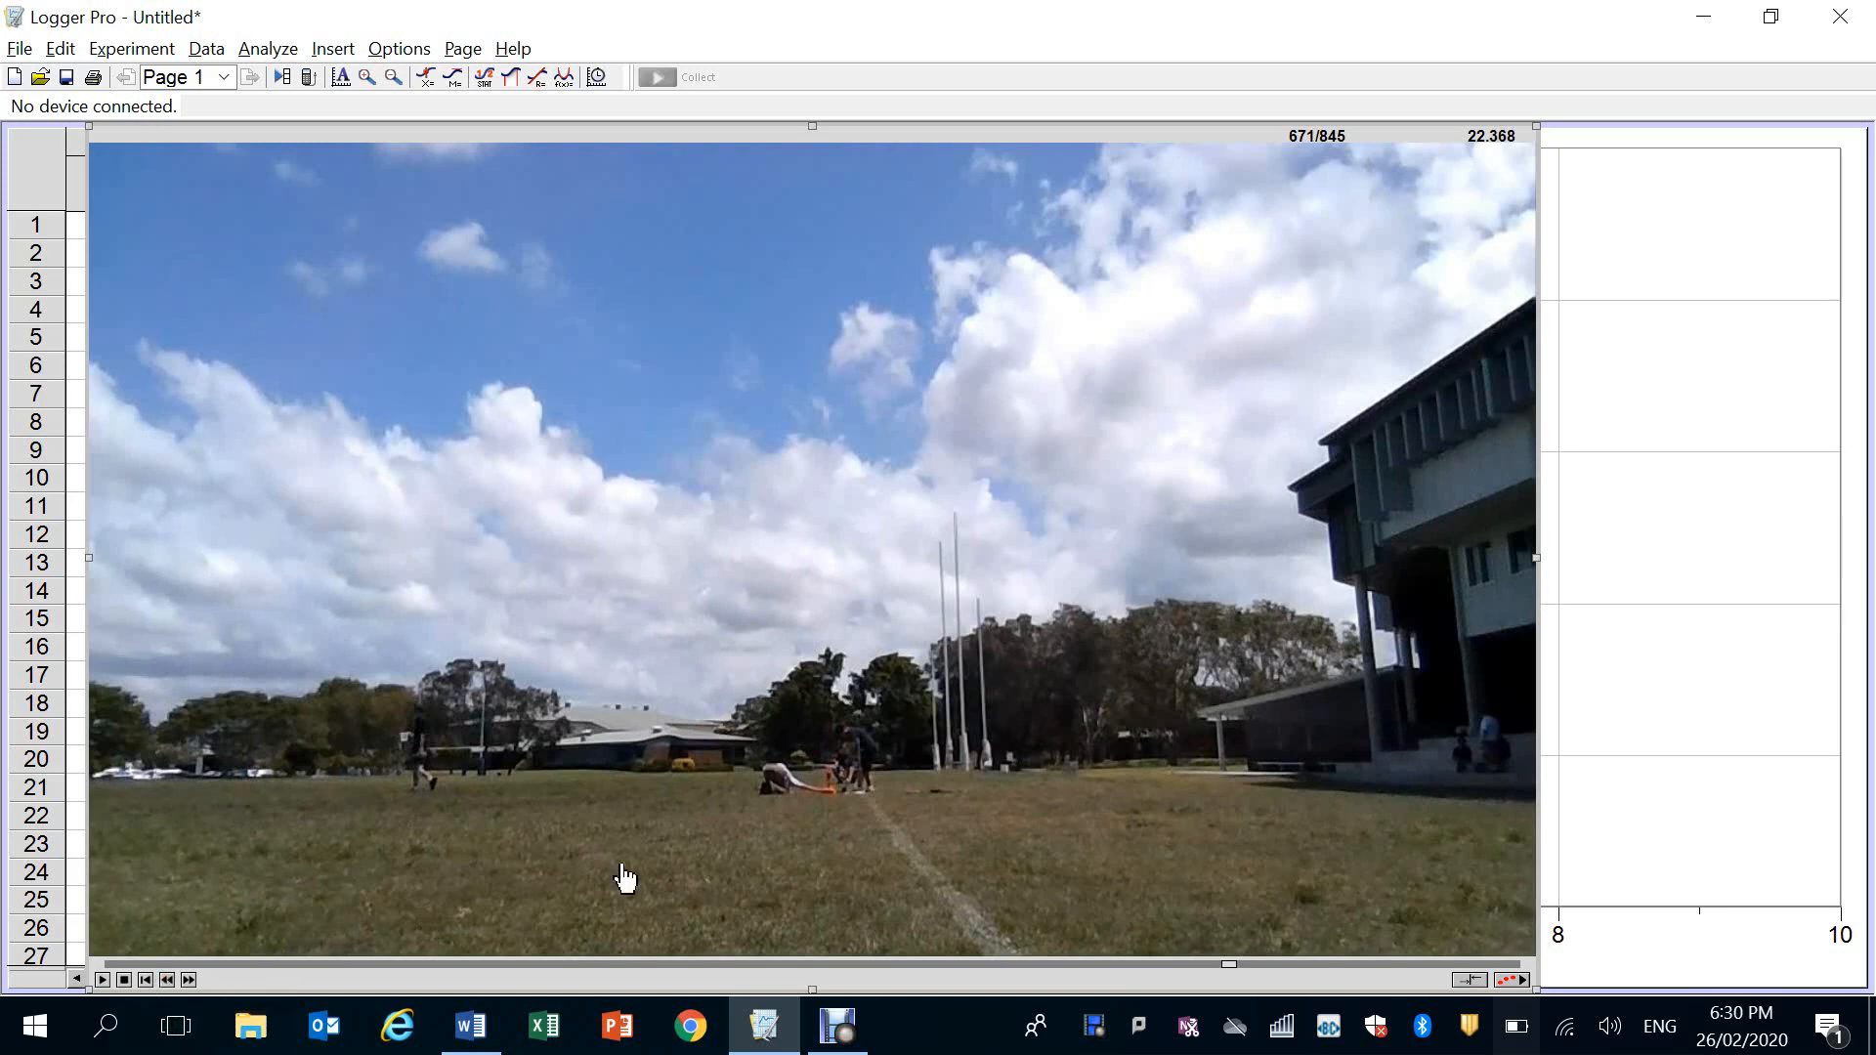
Enable the video analysis tools for the 375 mL Launch 2 movie
{"action": "left_click", "coordinate": [1512, 980]}
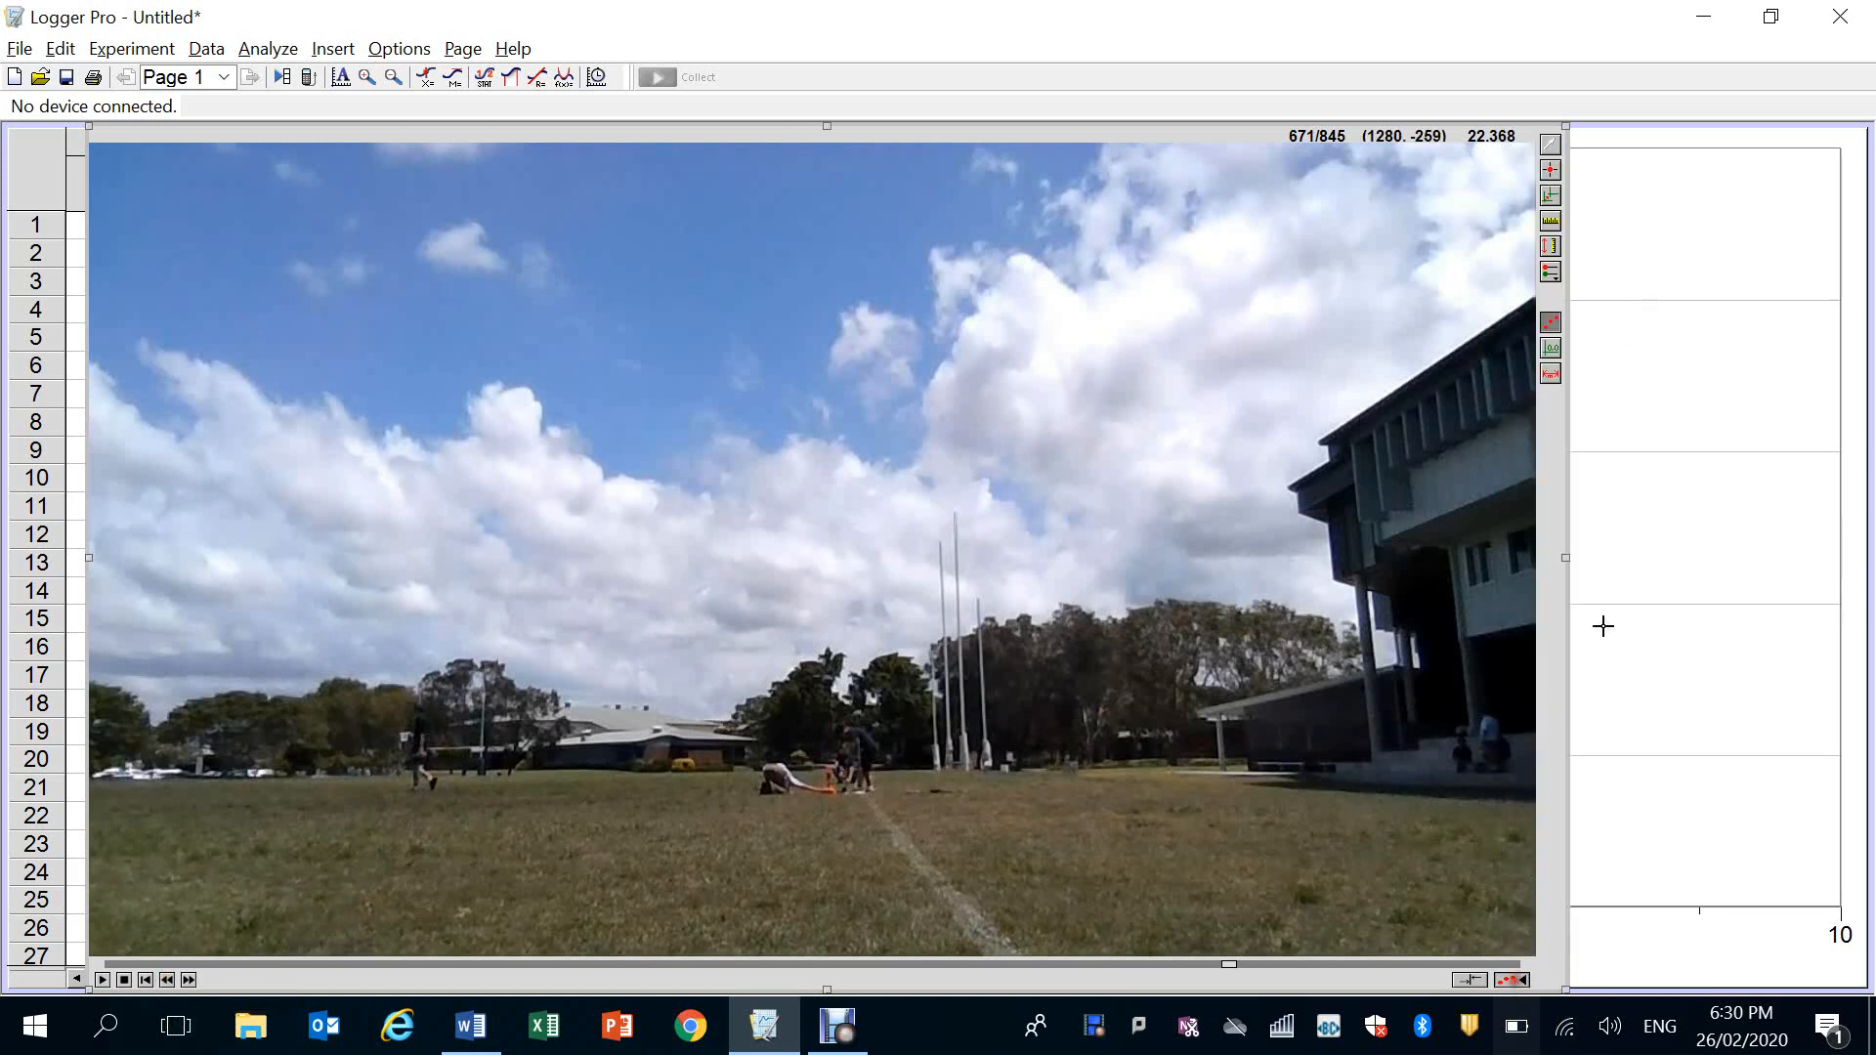
{"action": "left_click", "coordinate": [1551, 221]}
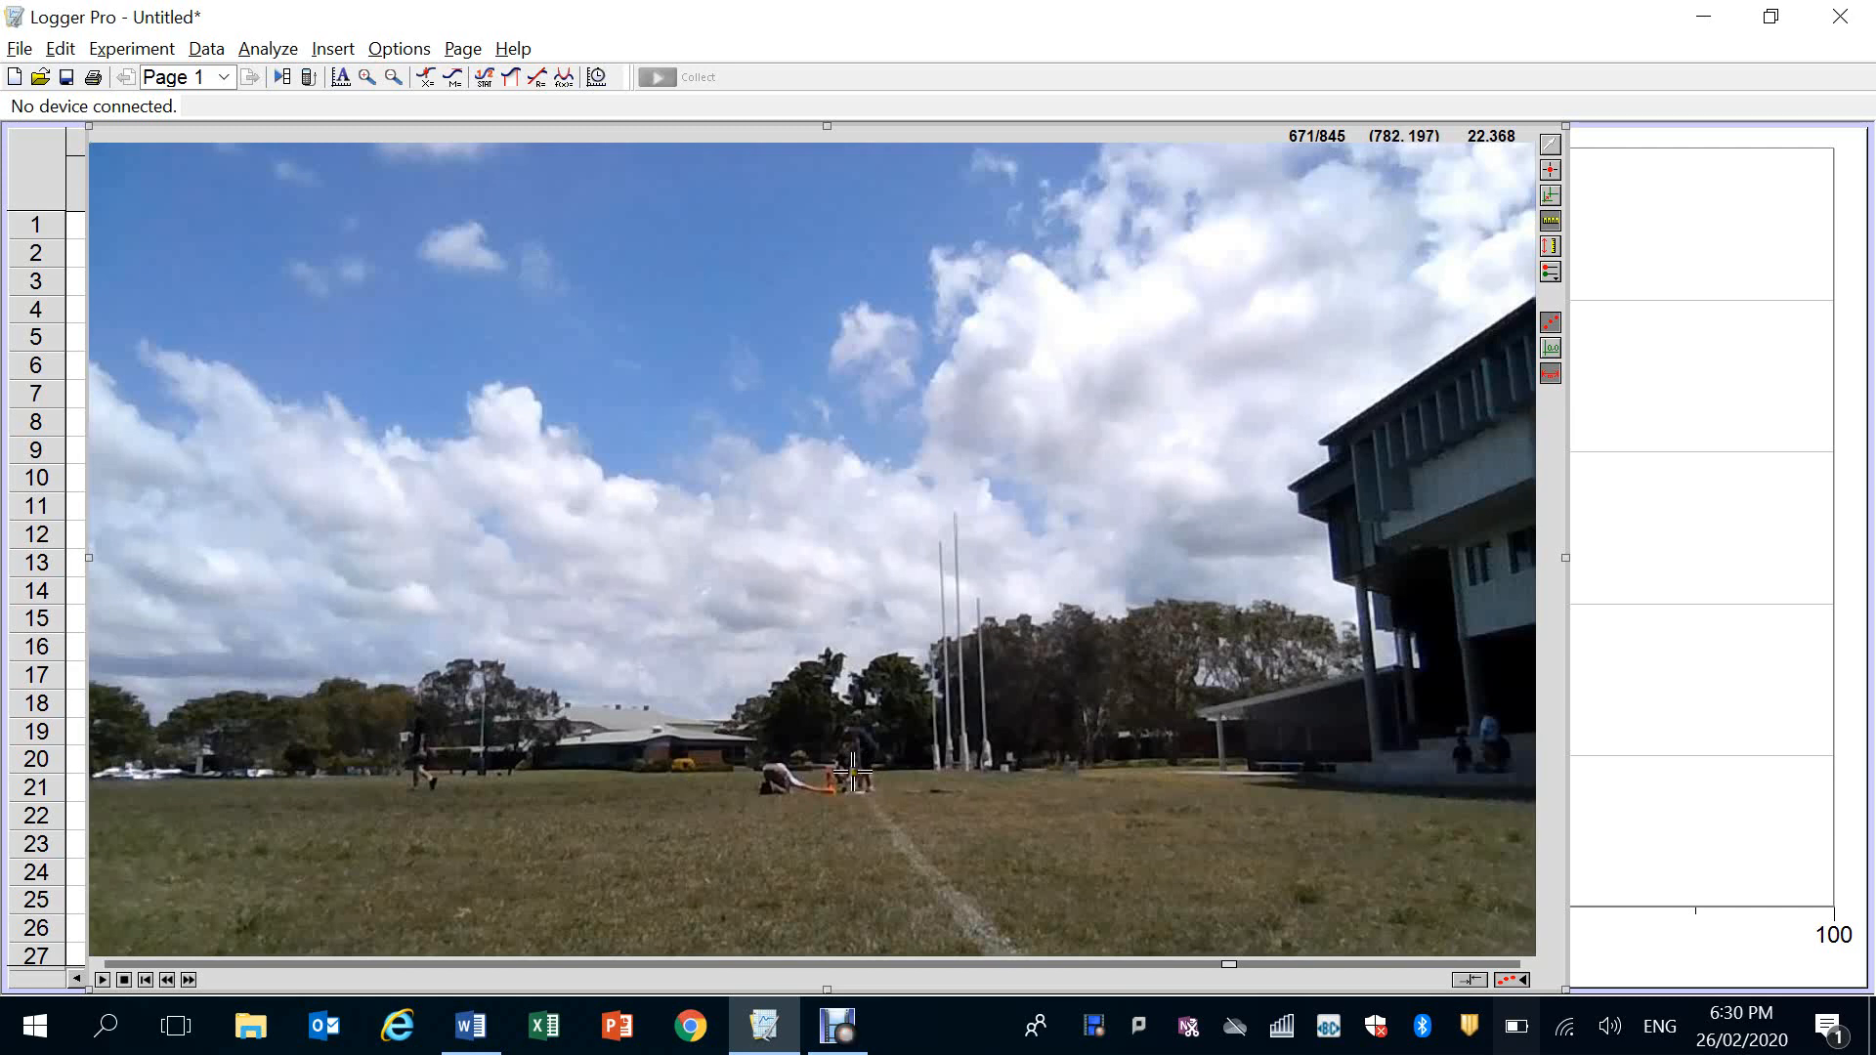
{"action": "left_click_drag", "start_coordinate": [853, 772], "coordinate": [856, 796]}
{"action": "left_click_drag", "start_coordinate": [853, 796], "coordinate": [870, 790]}
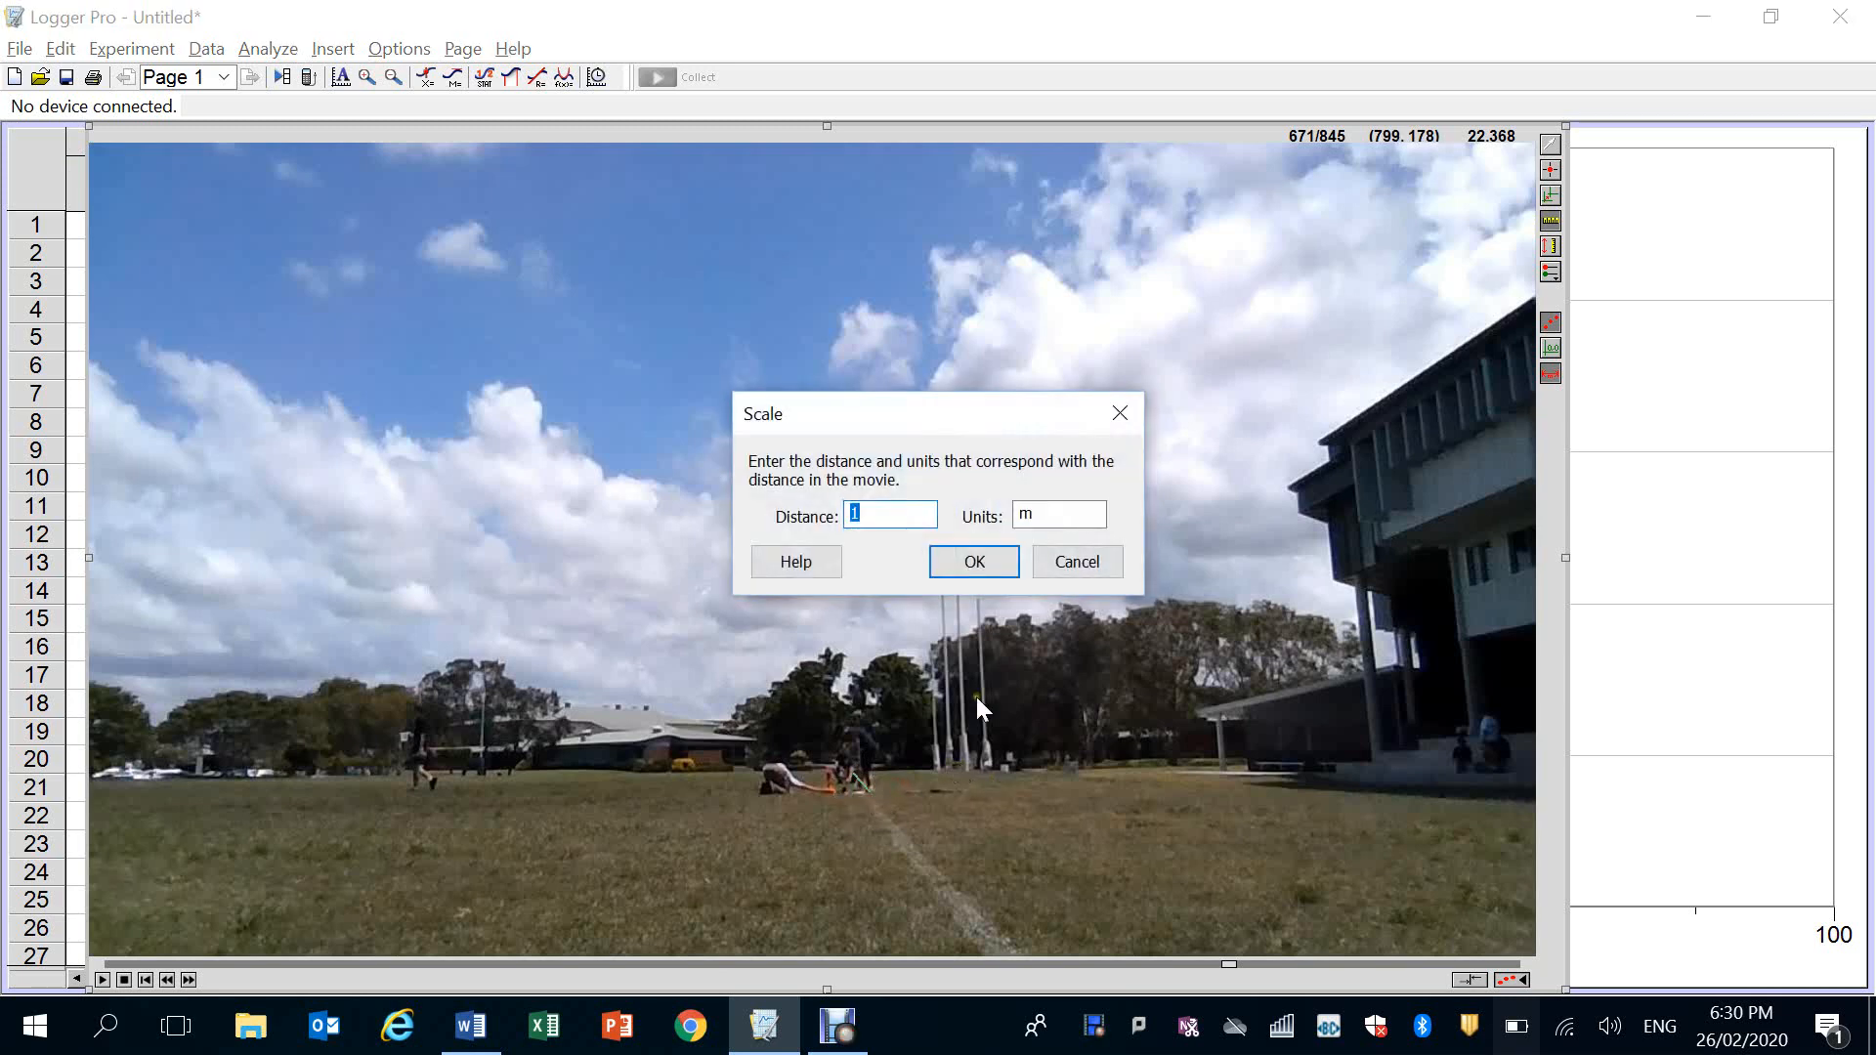
{"action": "left_click", "coordinate": [1078, 562]}
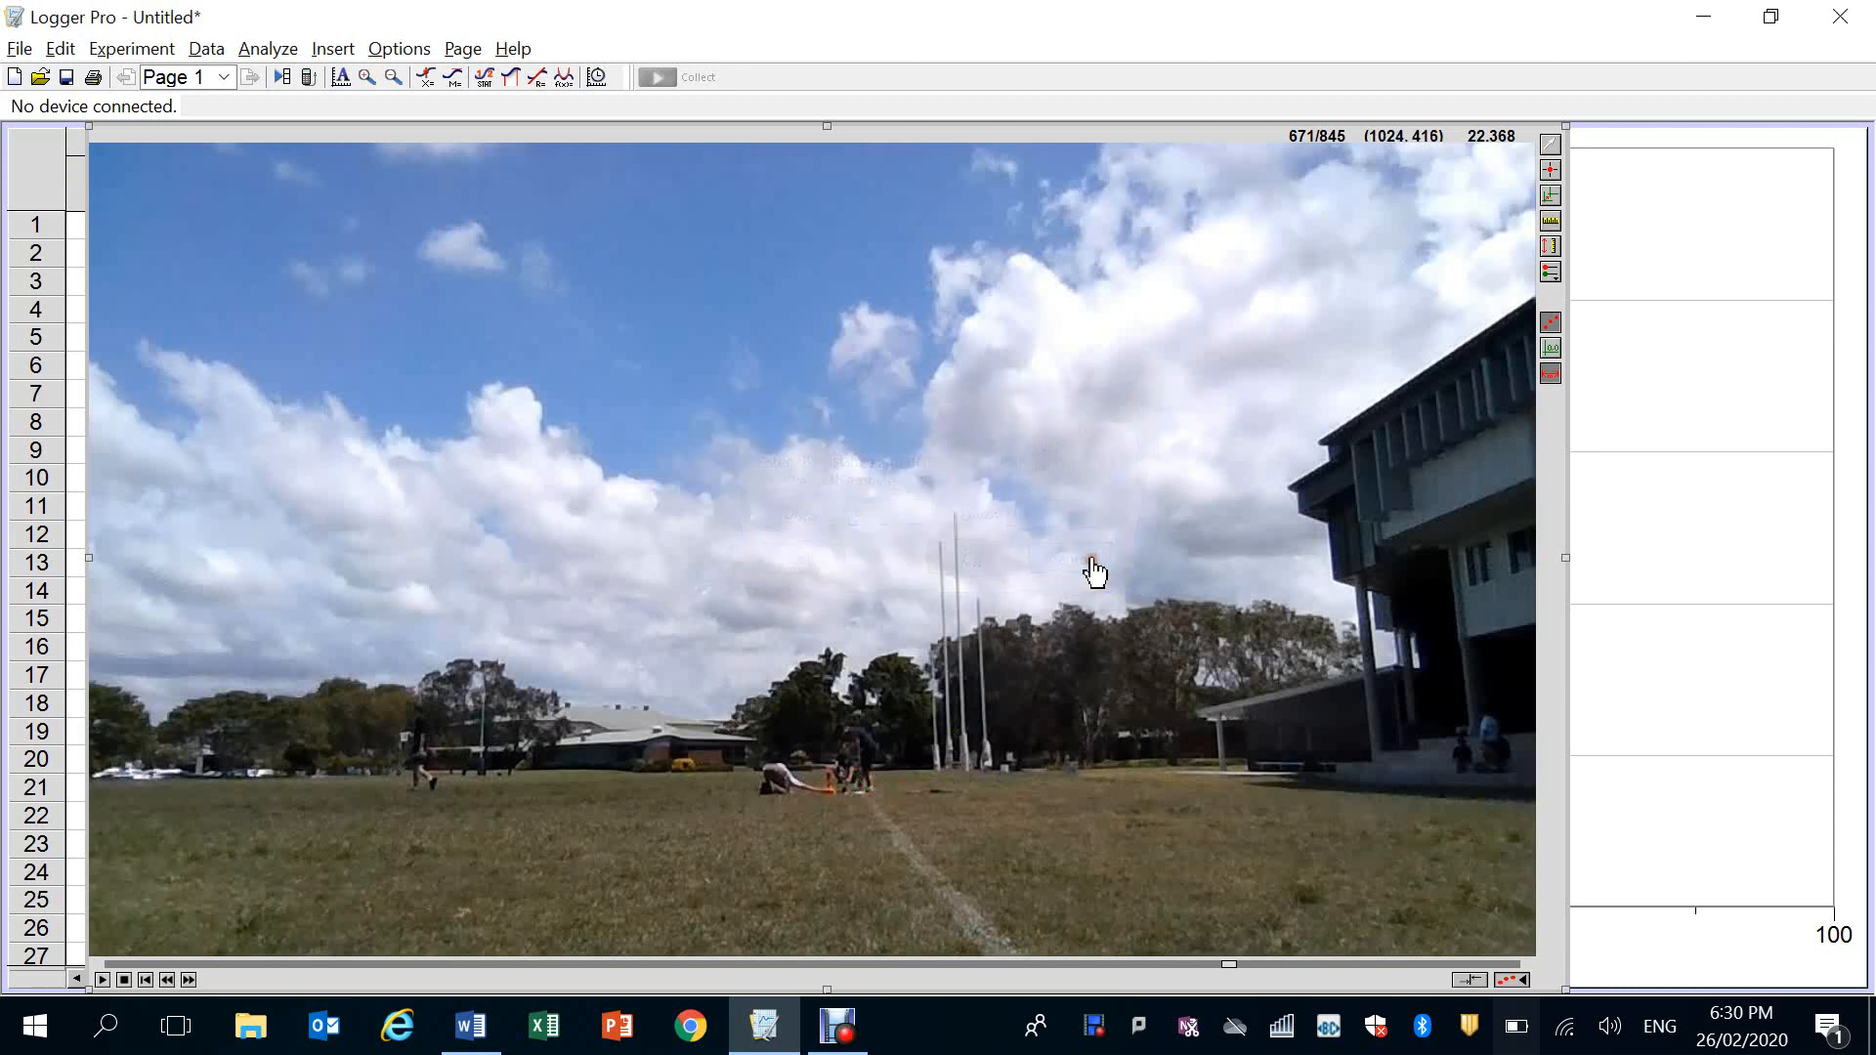
Scale the video to 0.45 m along the short vertical reference object beside the rocket
{"action": "left_click", "coordinate": [1546, 227]}
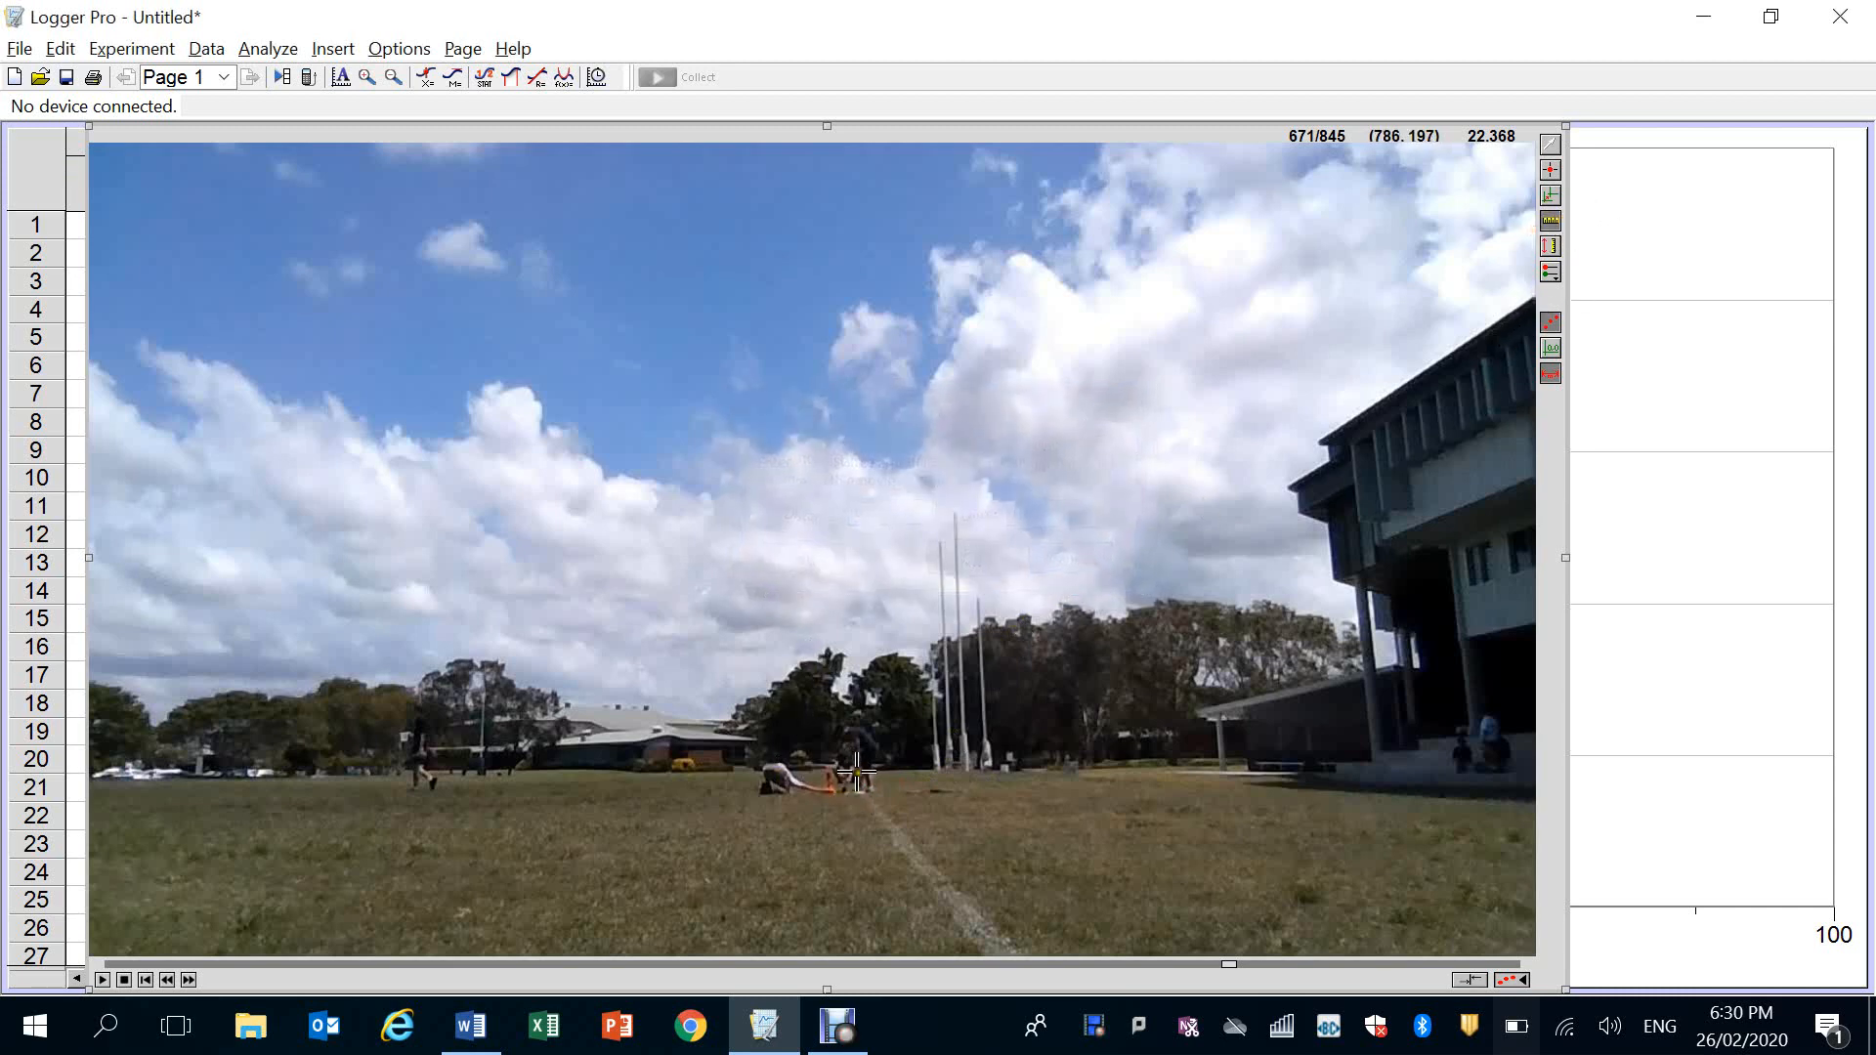
{"action": "left_click_drag", "start_coordinate": [855, 775], "coordinate": [856, 792]}
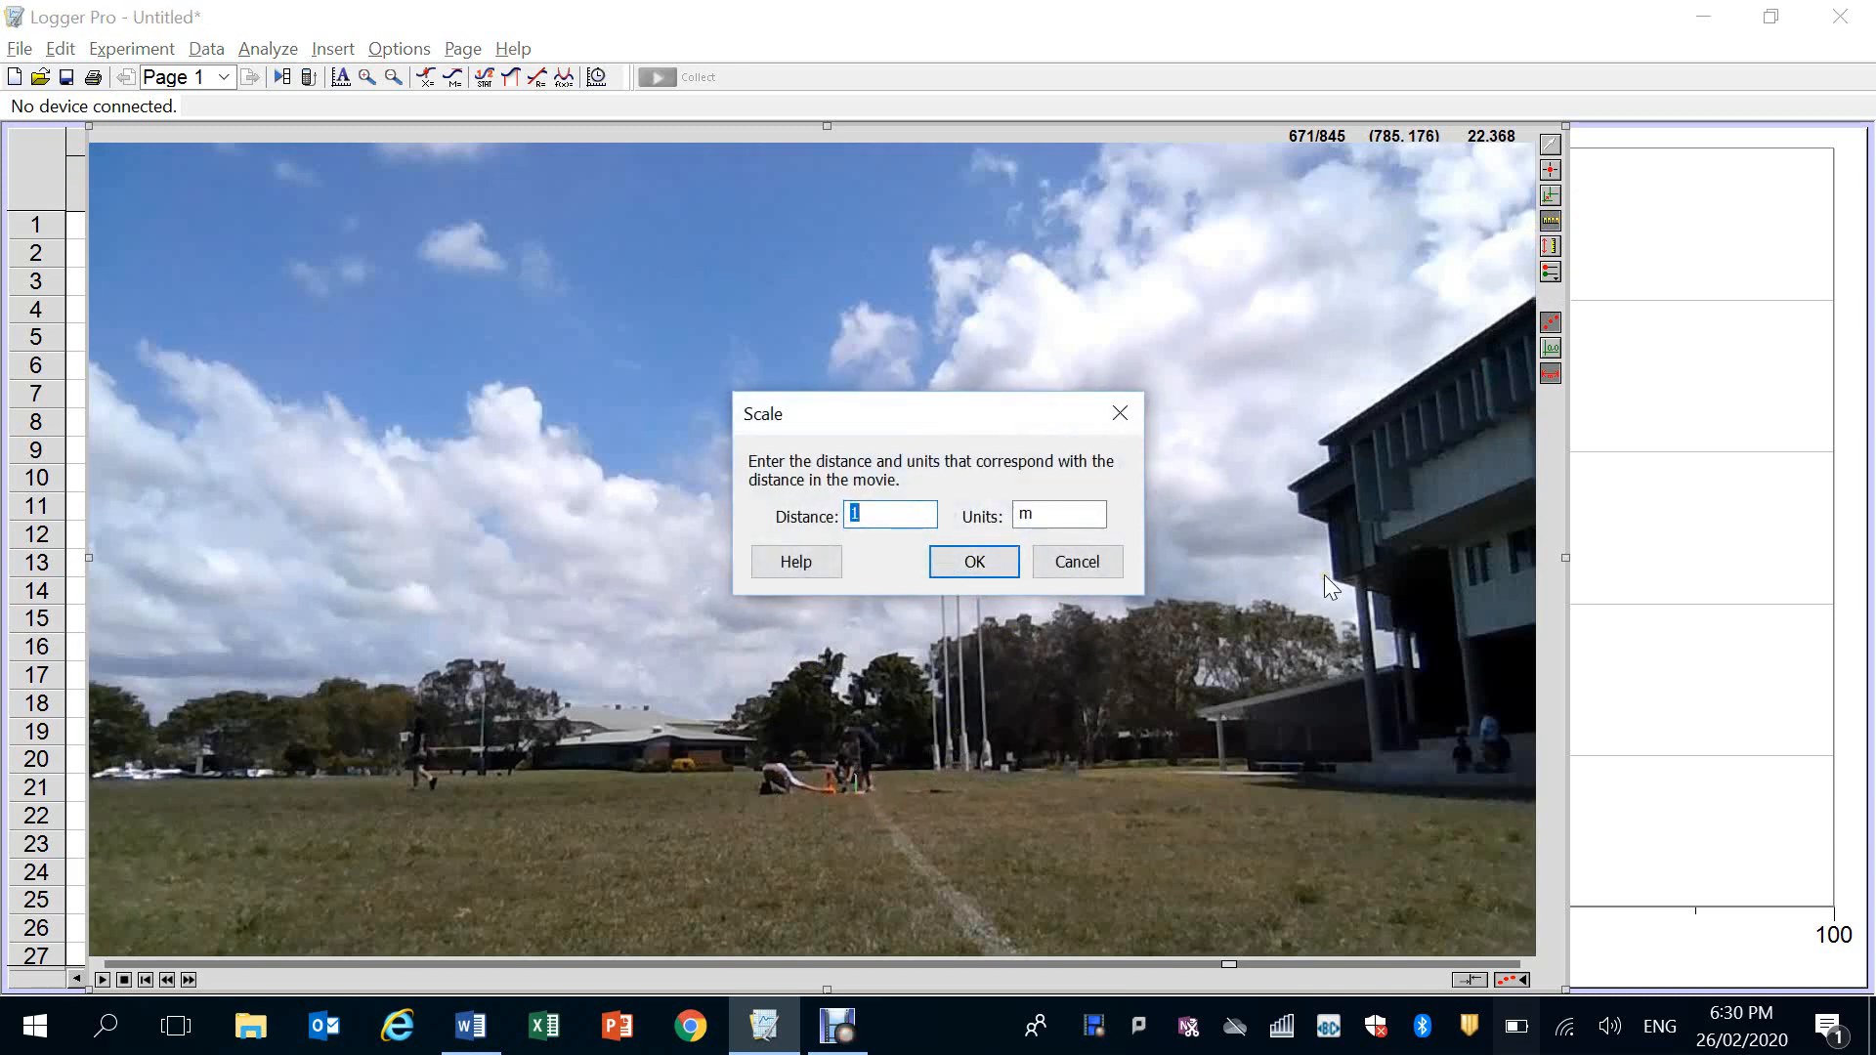
{"action": "type", "text": "0.45"}
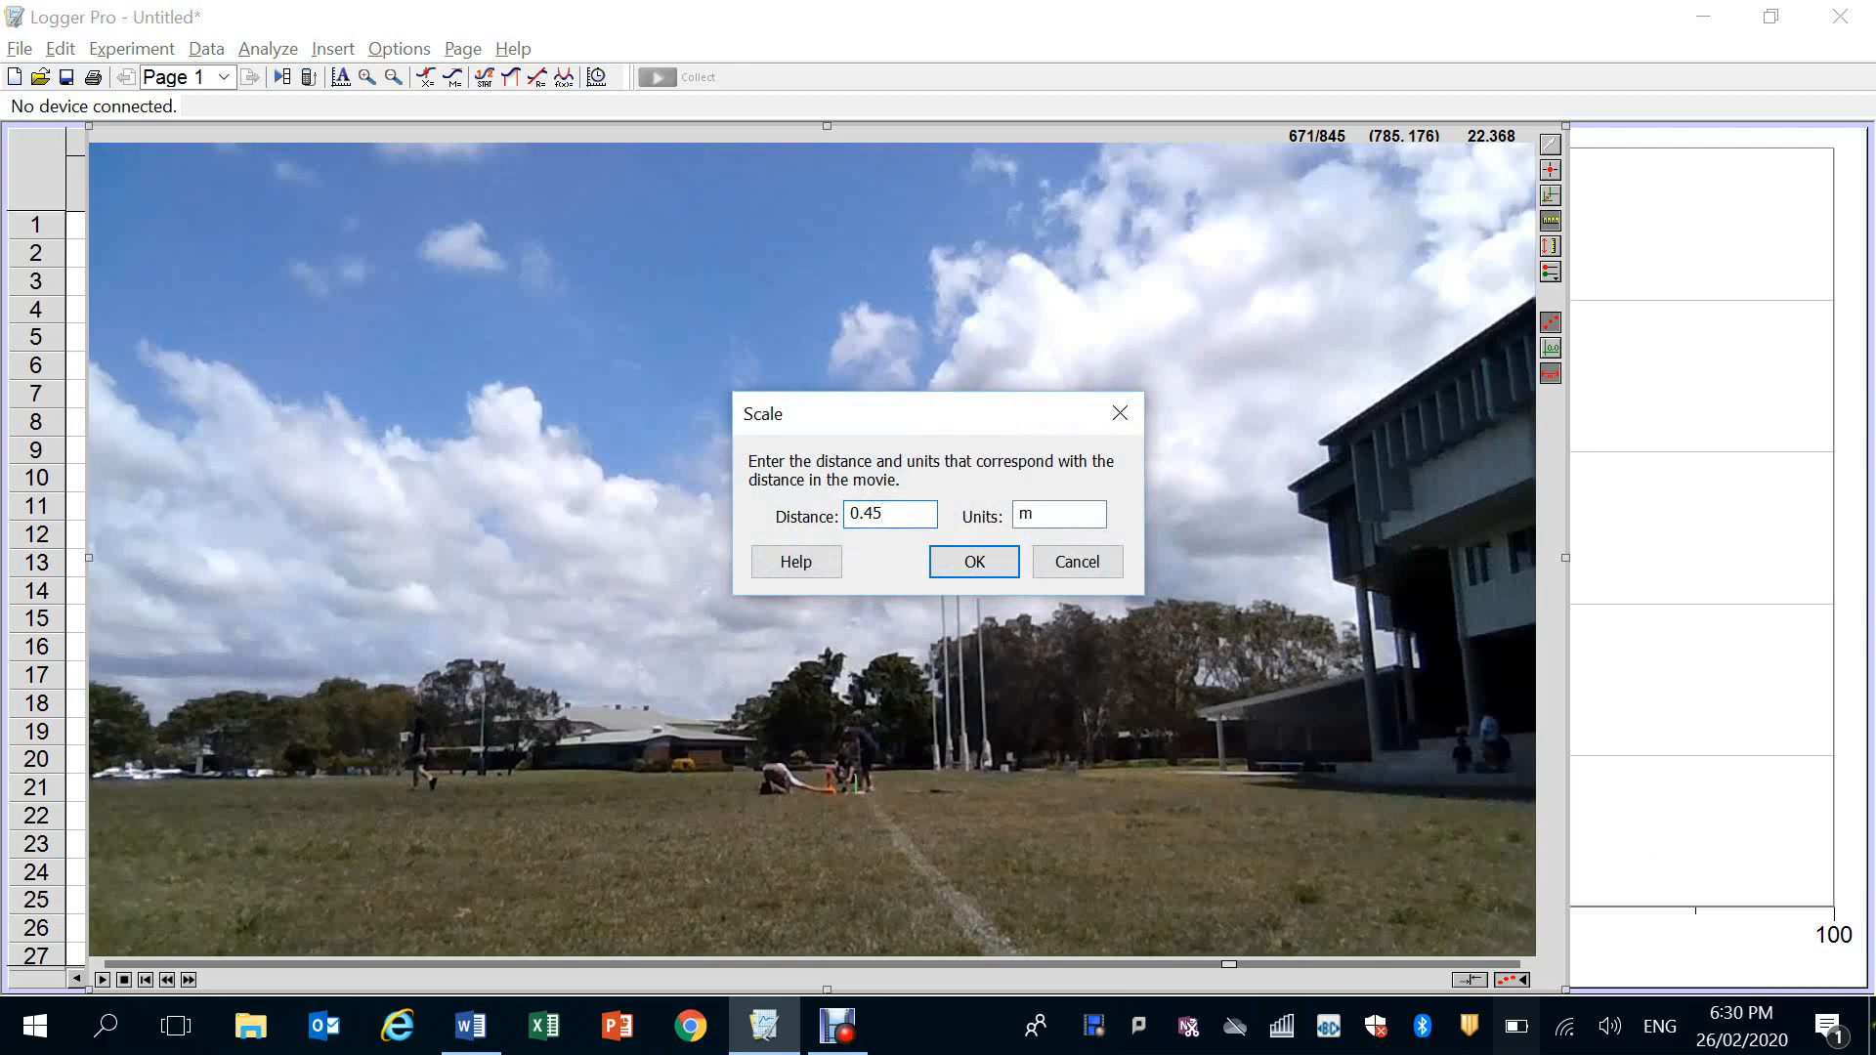
{"action": "left_click", "coordinate": [974, 561]}
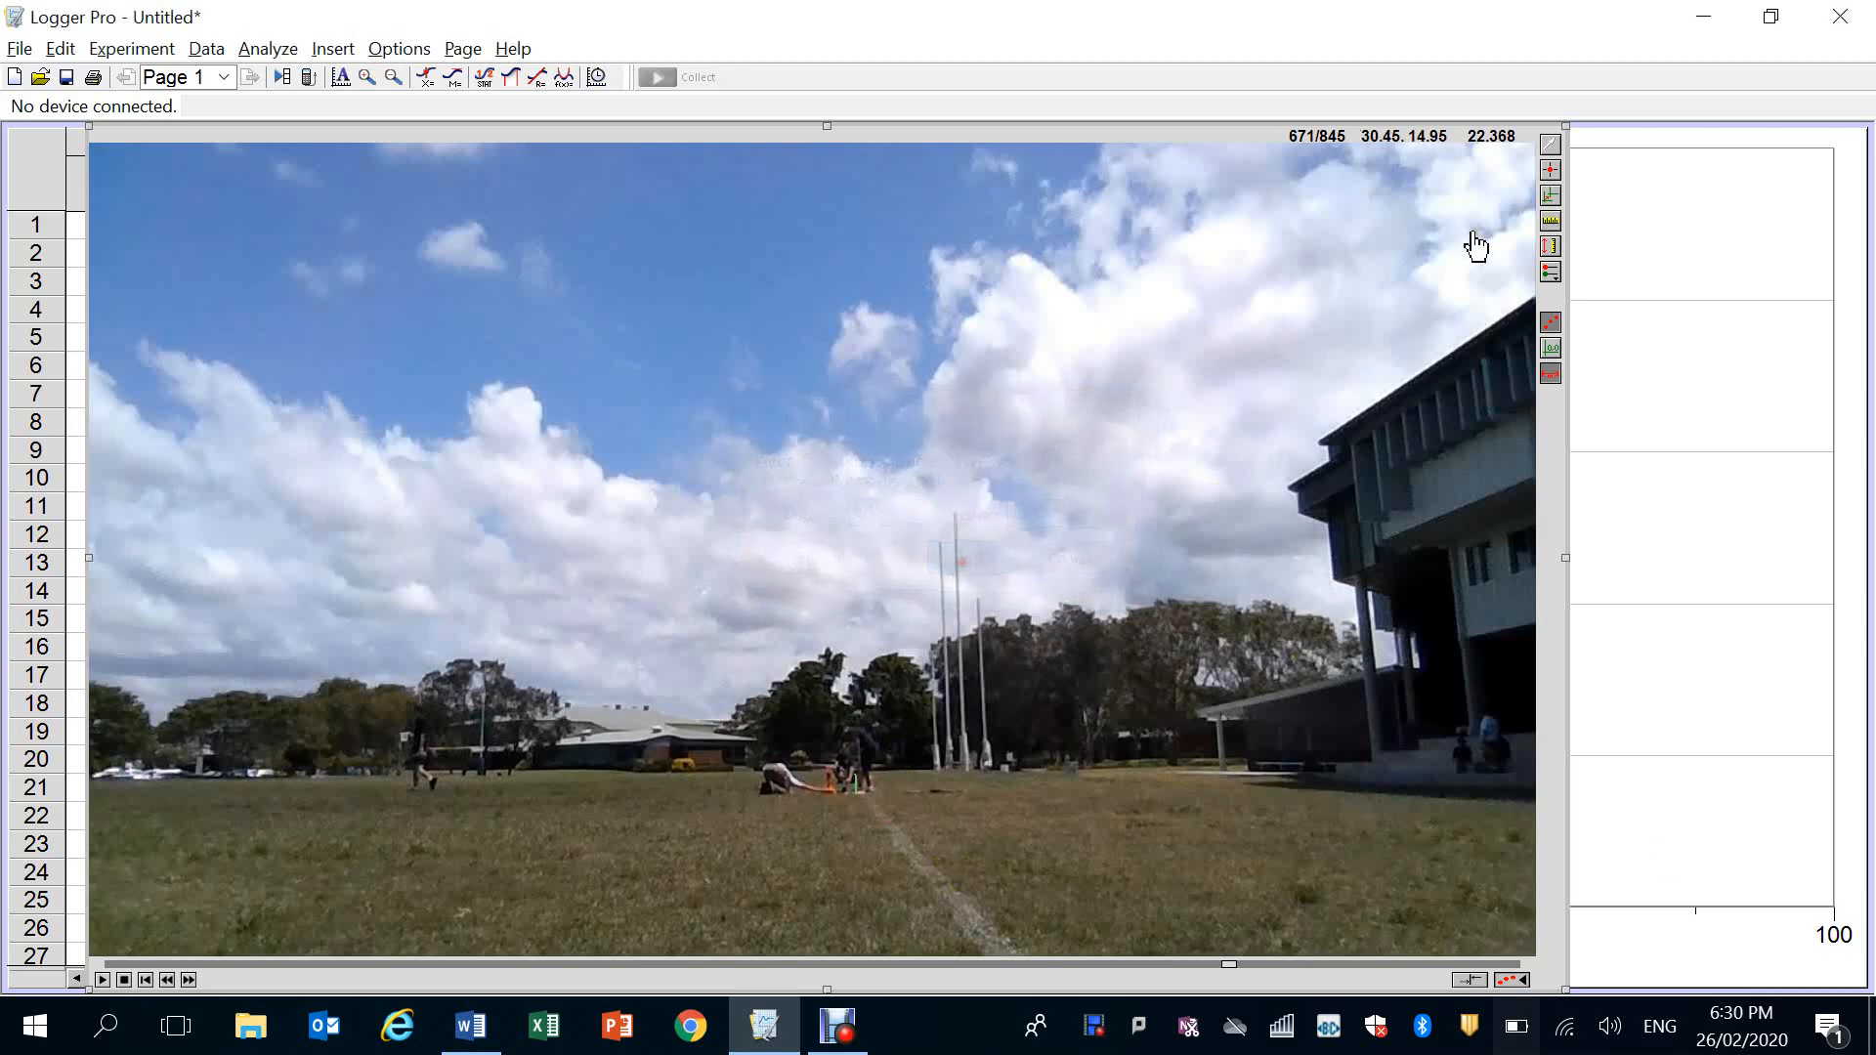
Track the rocket's position frame by frame from frame 671 to 680, marking one point on the rocket in each frame
{"action": "left_click", "coordinate": [1552, 171]}
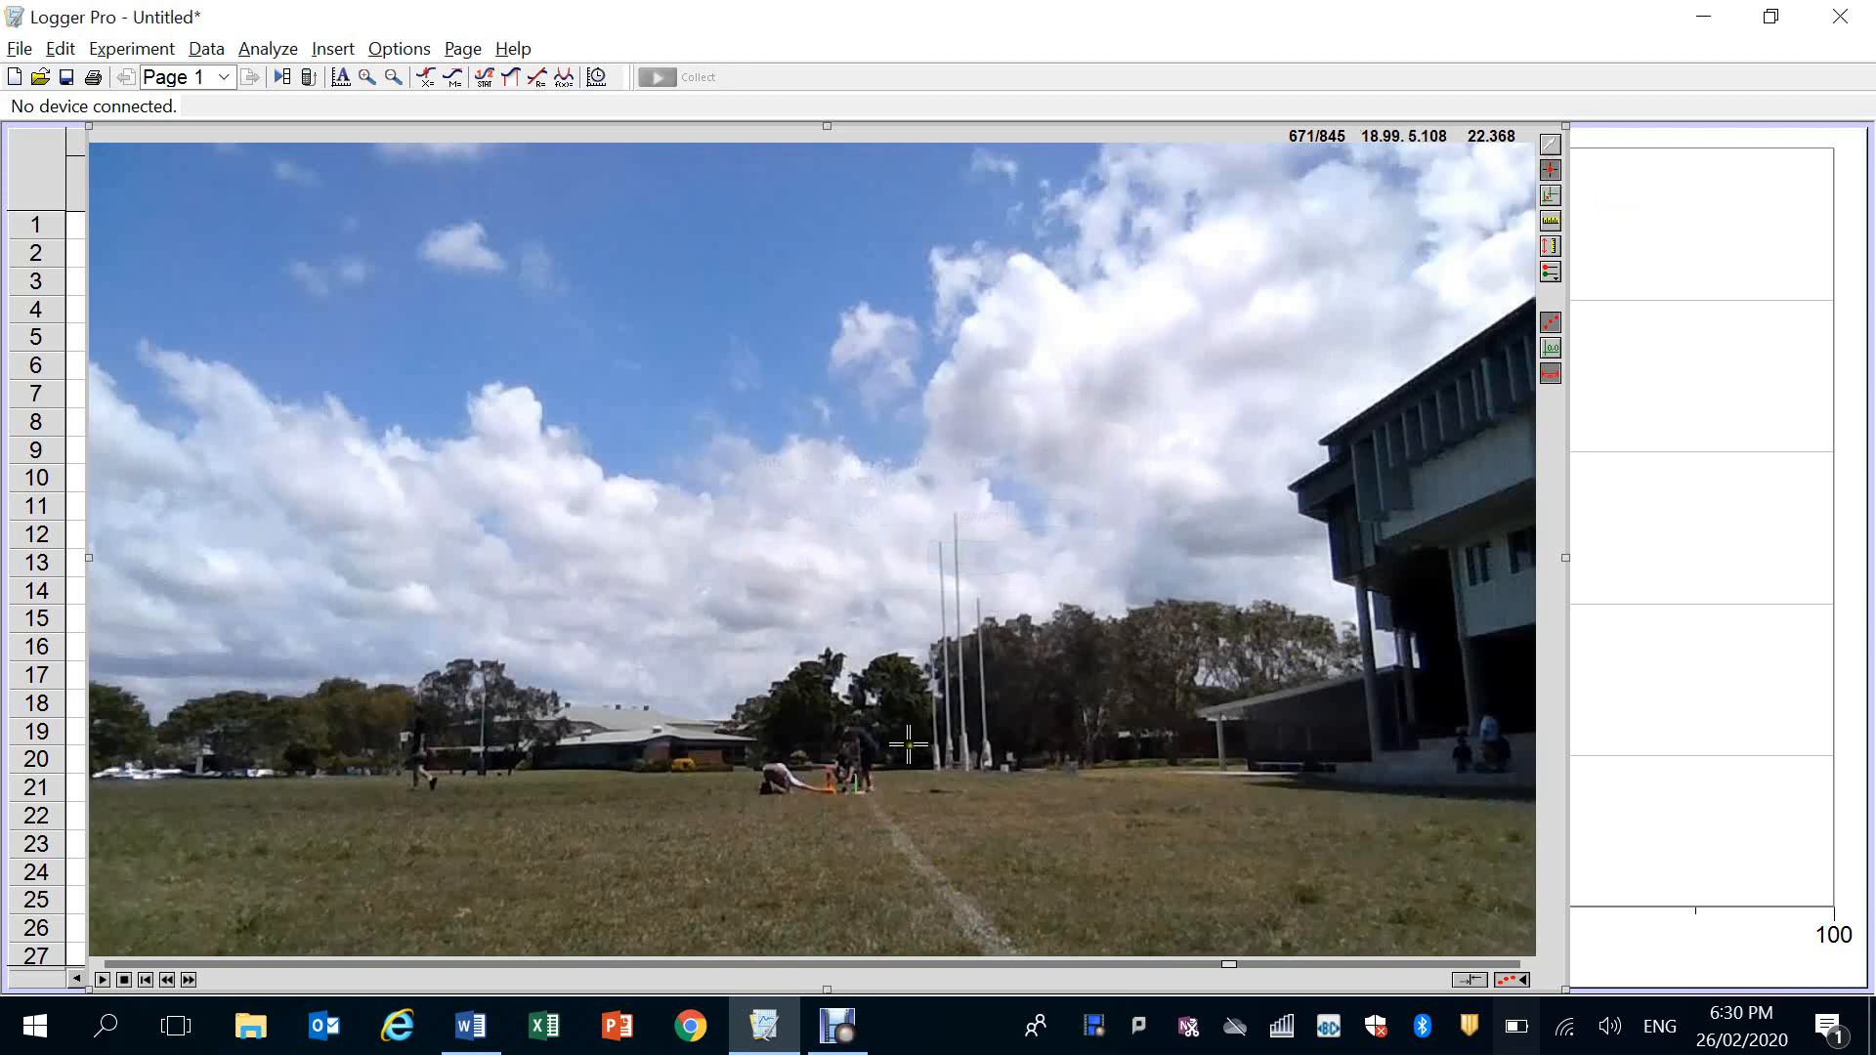
{"action": "left_click", "coordinate": [828, 779]}
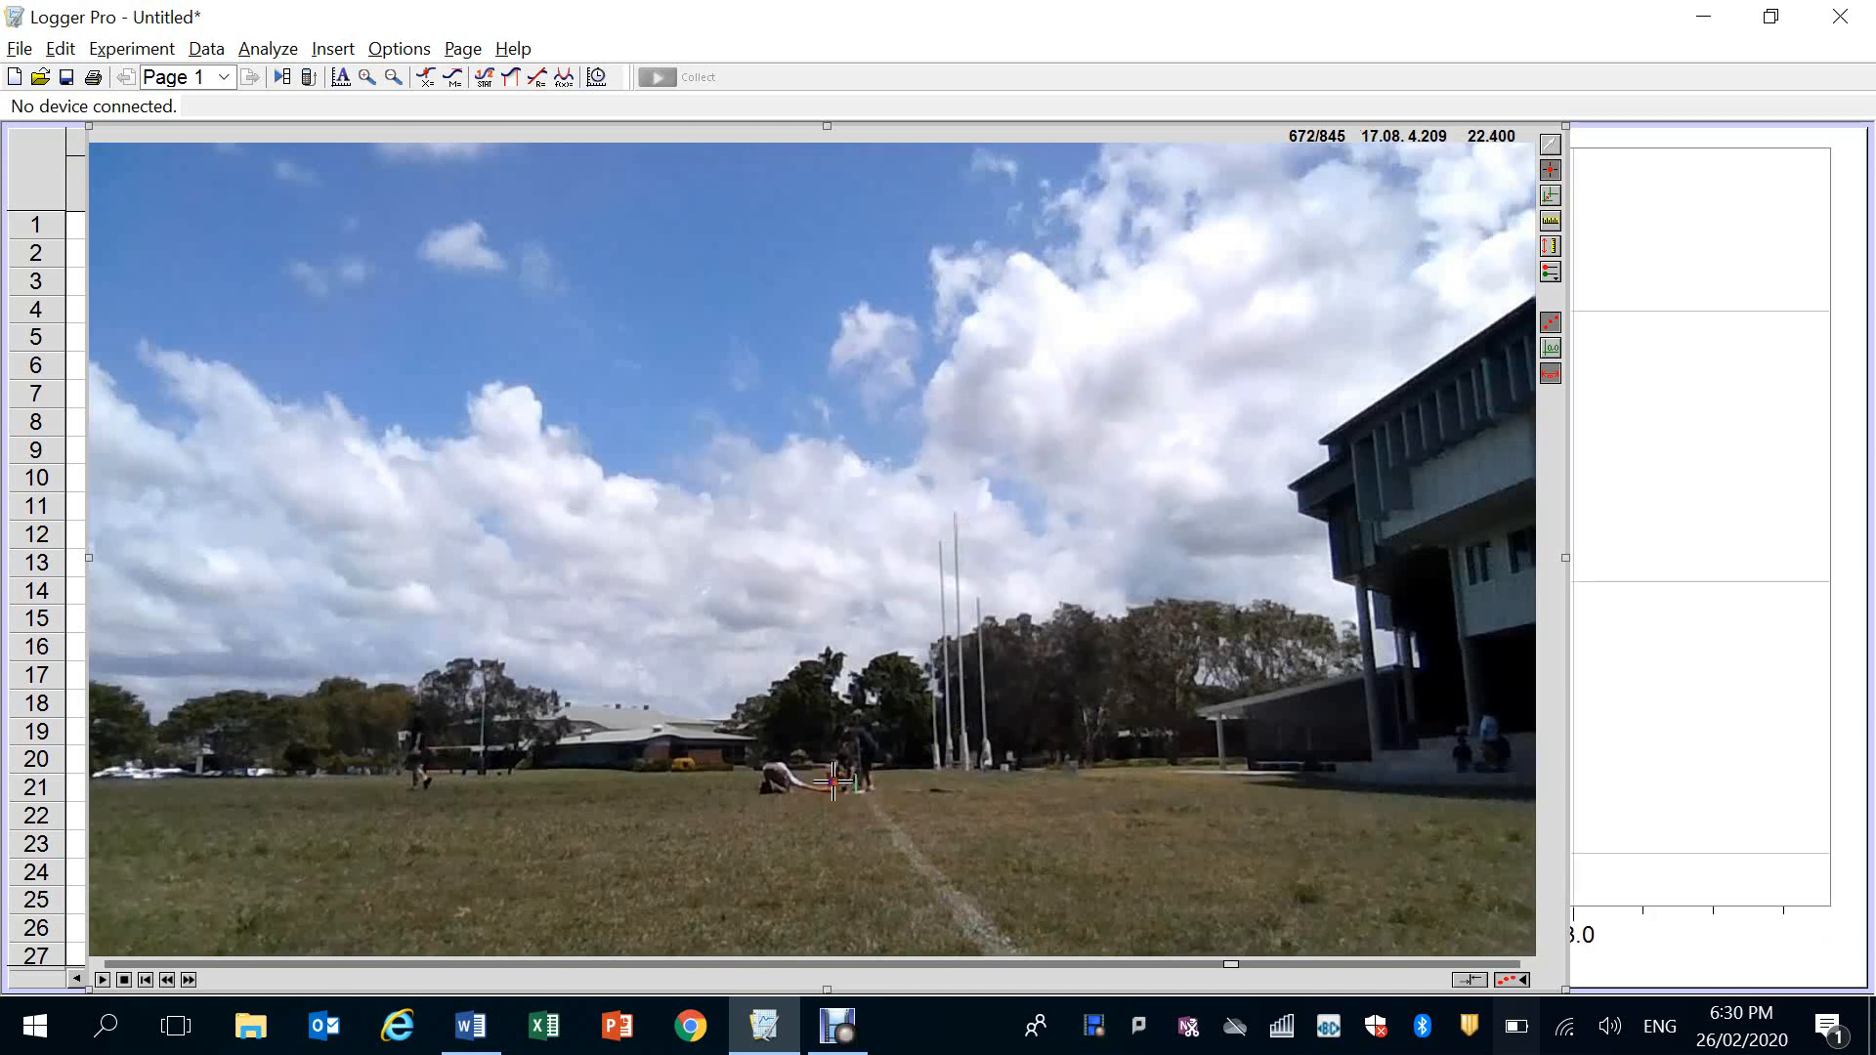
{"action": "left_click", "coordinate": [832, 779]}
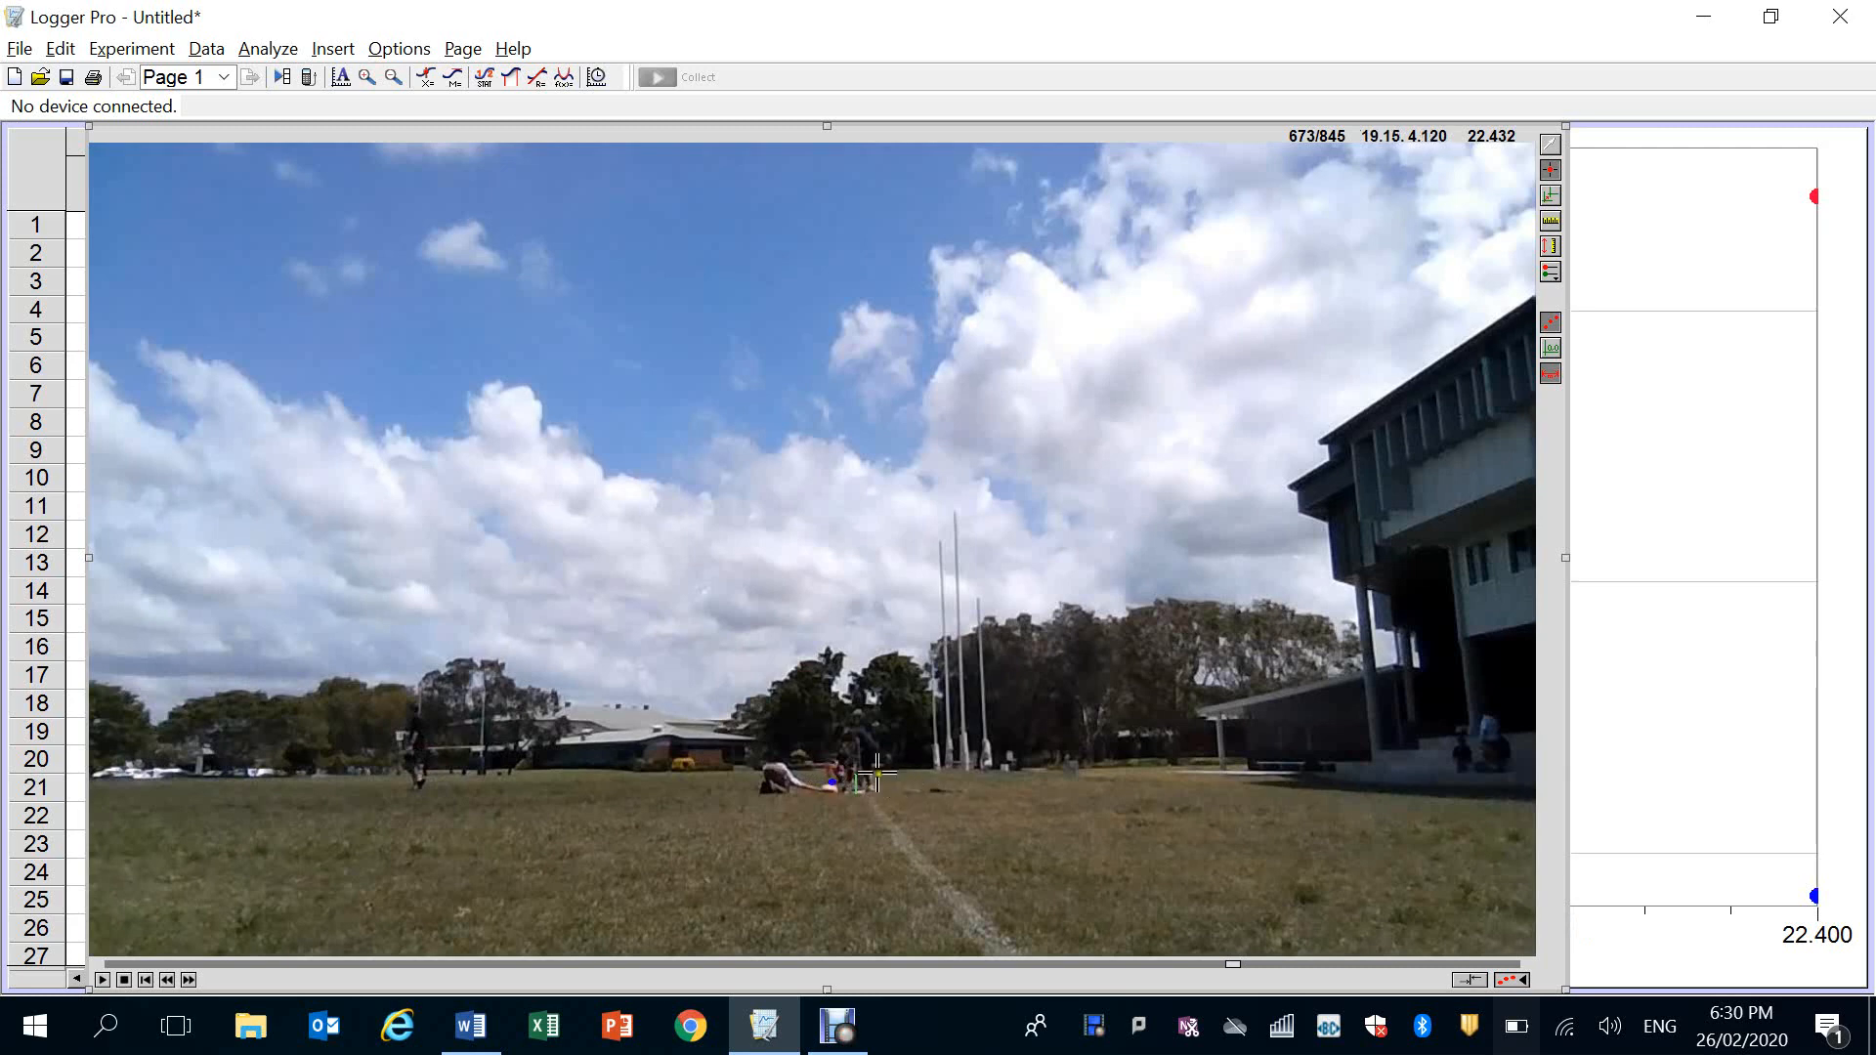
{"action": "left_click", "coordinate": [831, 769]}
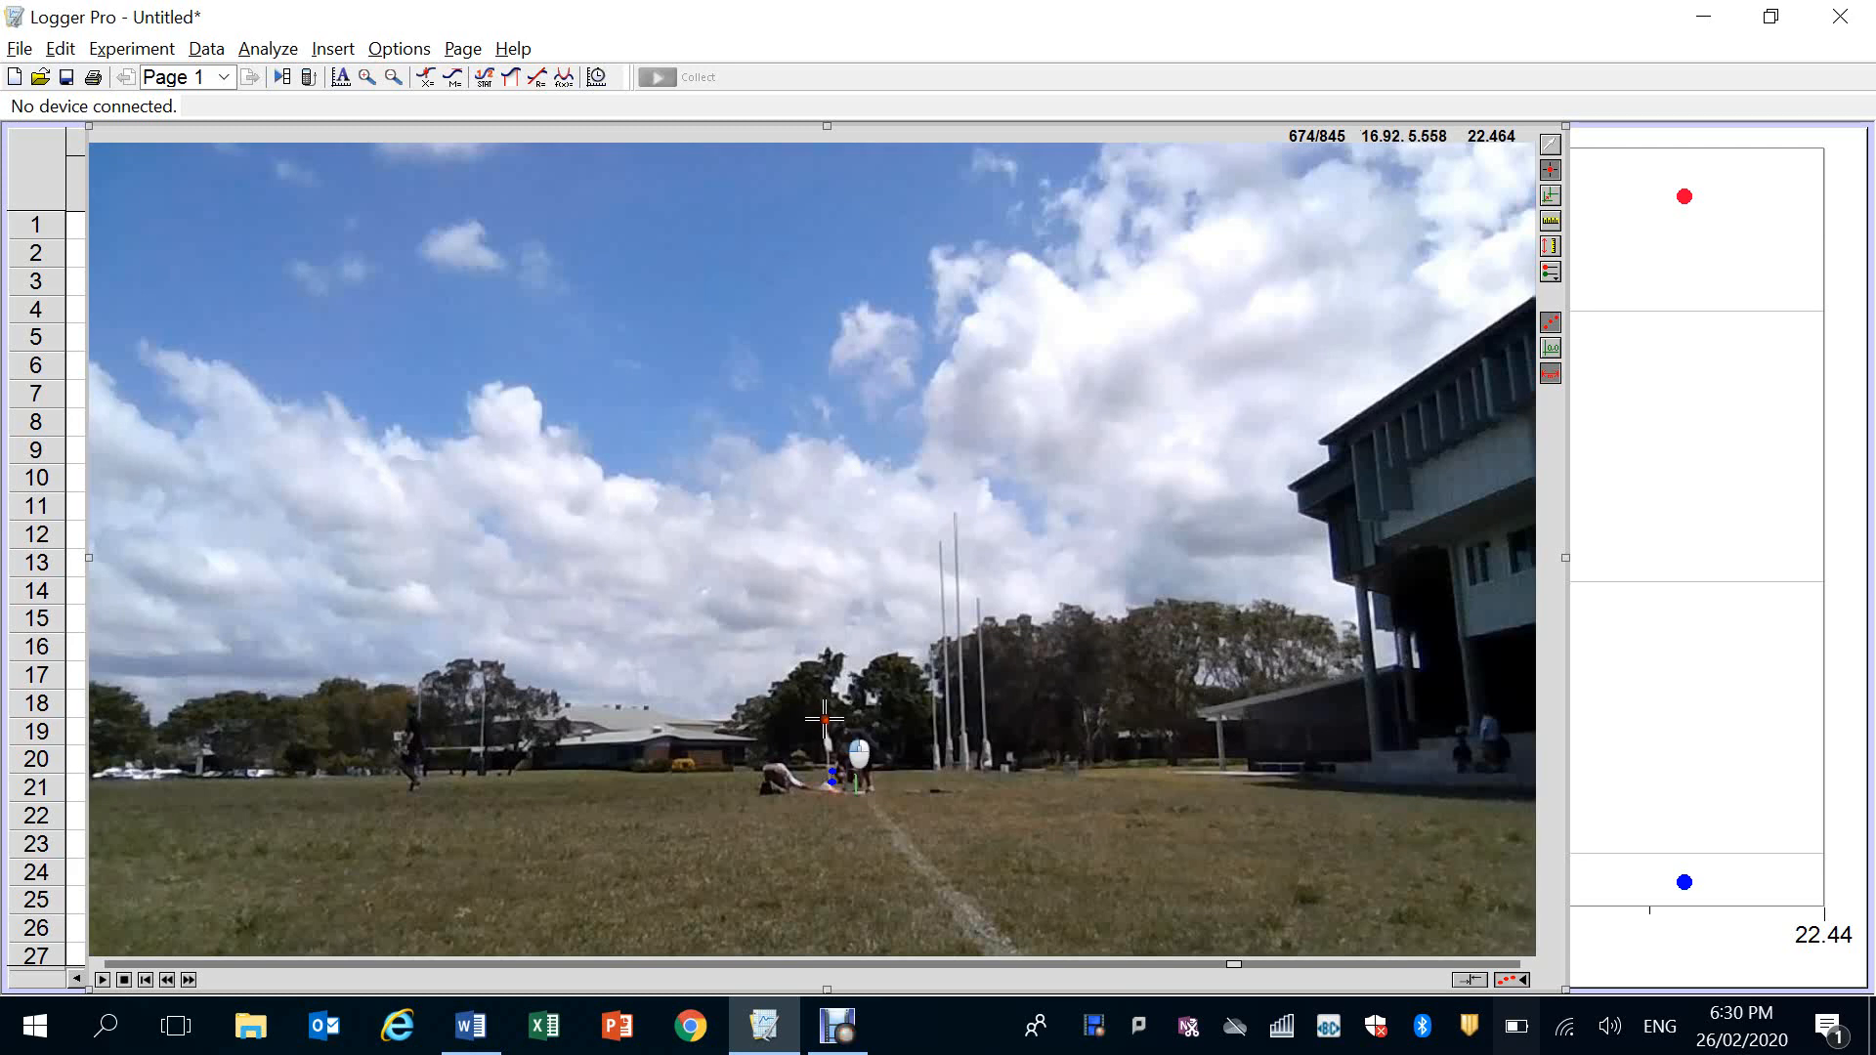
{"action": "left_click", "coordinate": [824, 722]}
{"action": "left_click", "coordinate": [818, 643]}
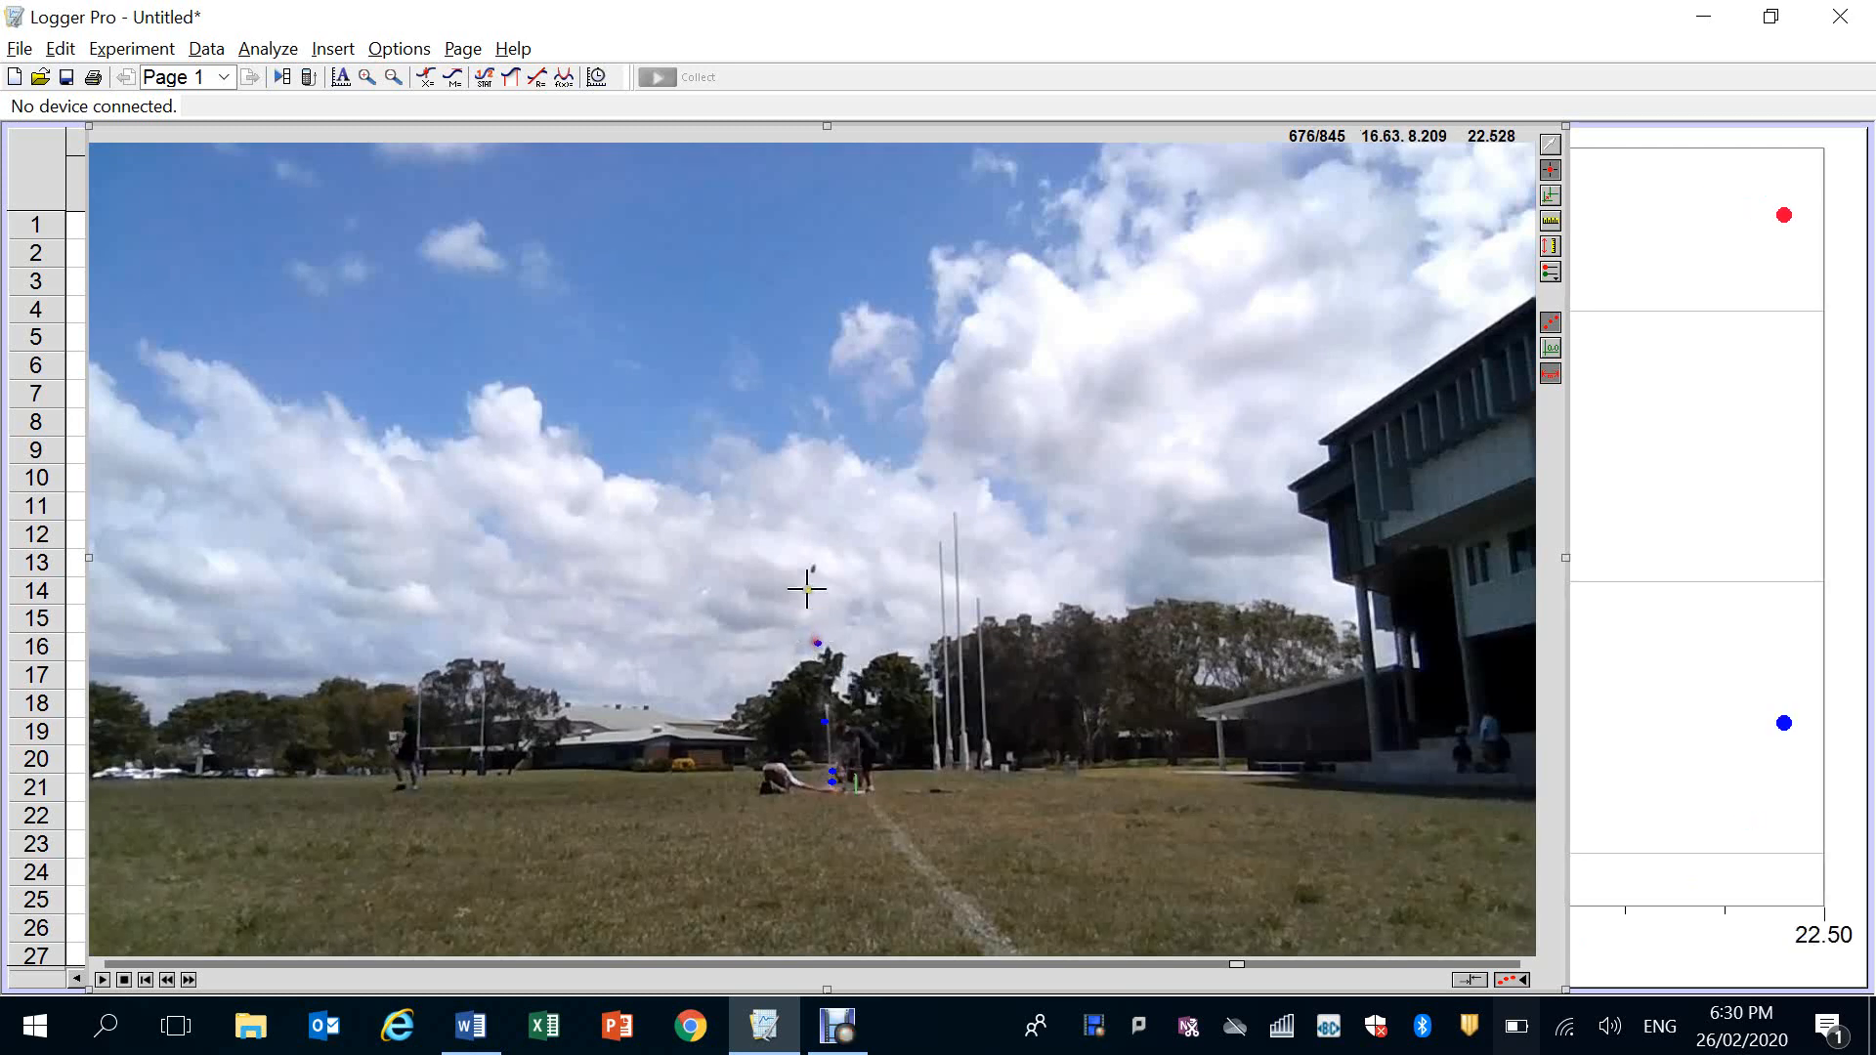
{"action": "left_click", "coordinate": [813, 569]}
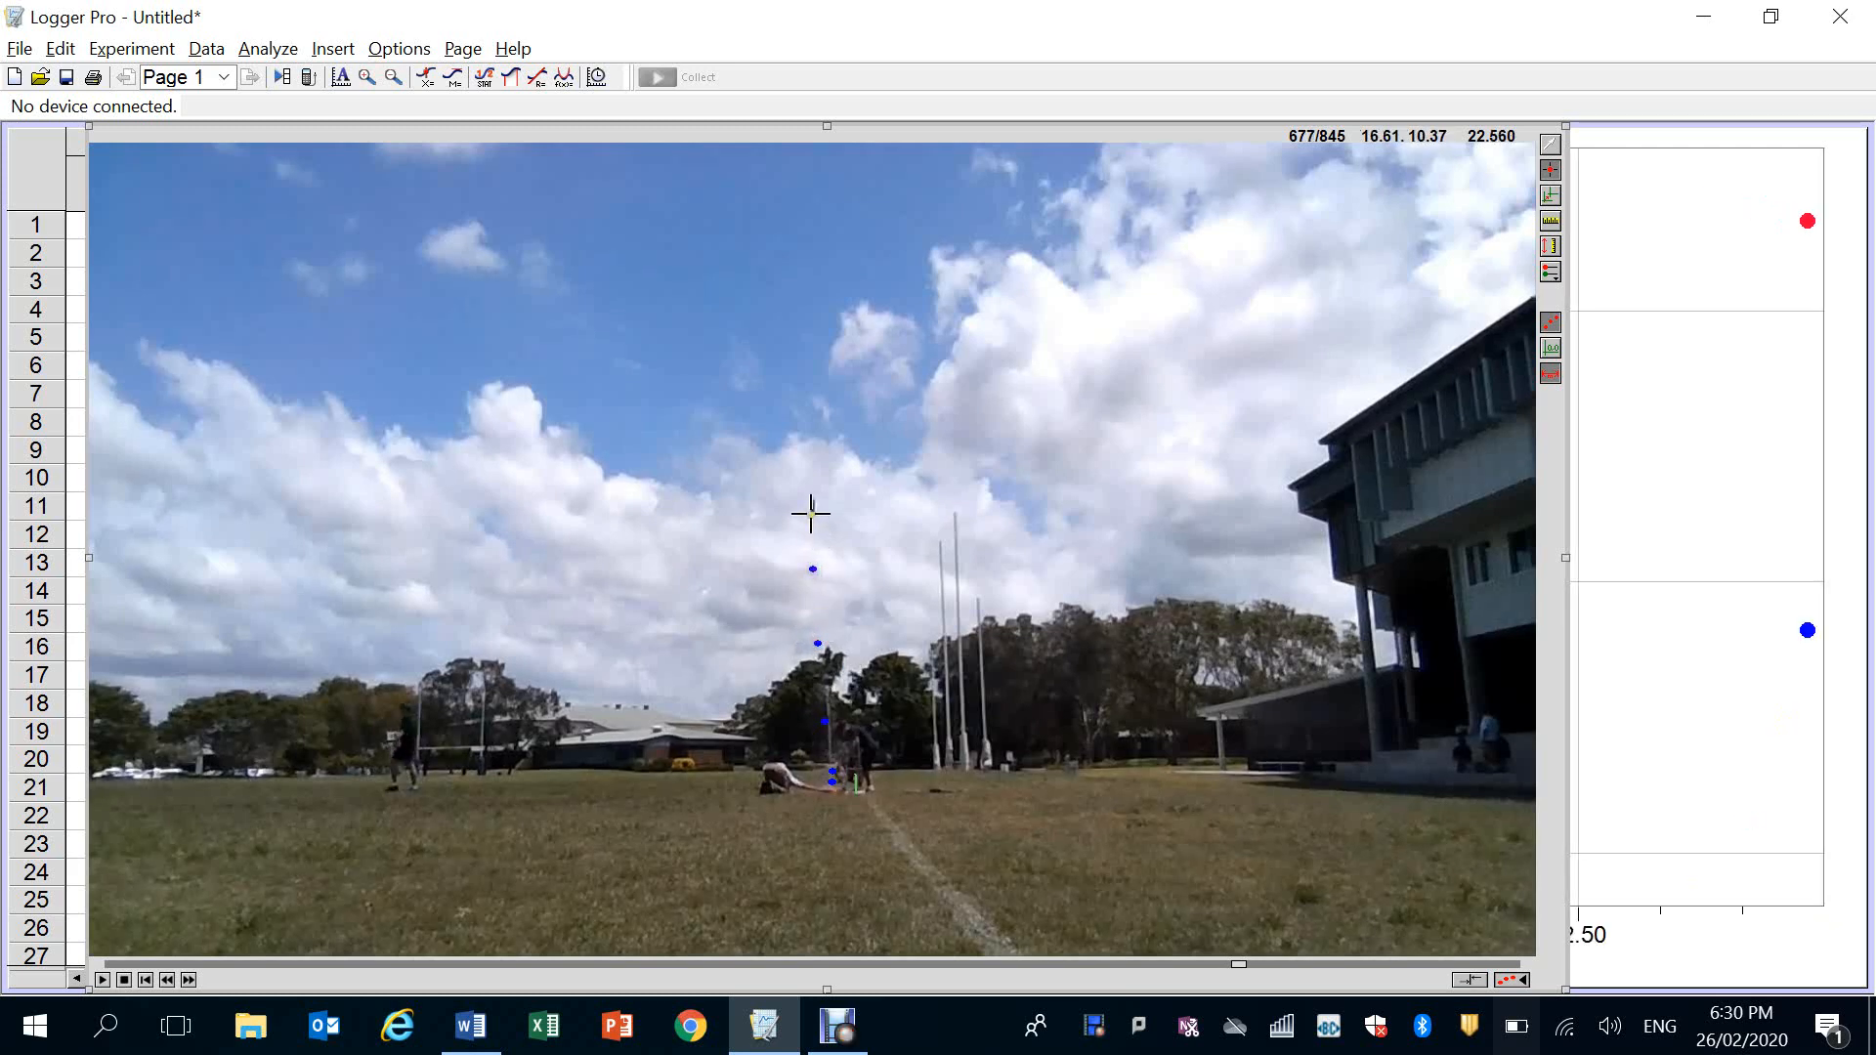
{"action": "left_click", "coordinate": [812, 508]}
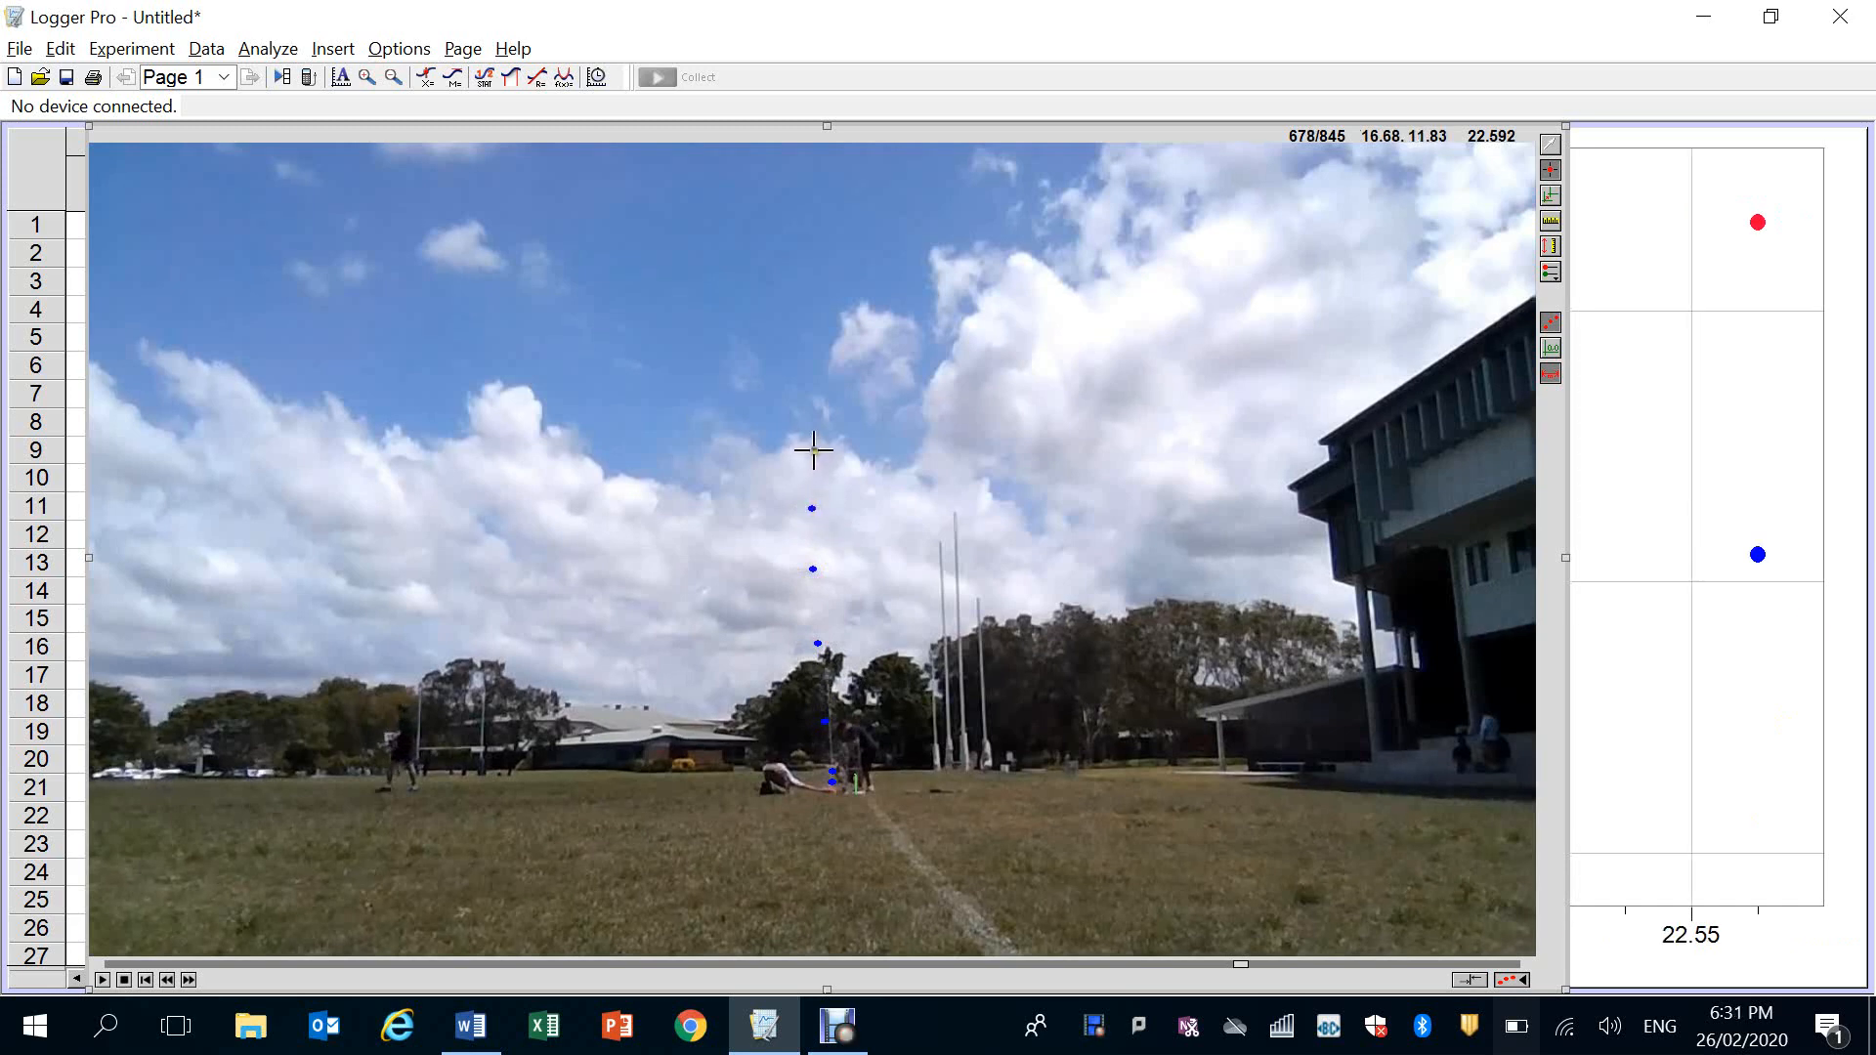
{"action": "left_click", "coordinate": [814, 450]}
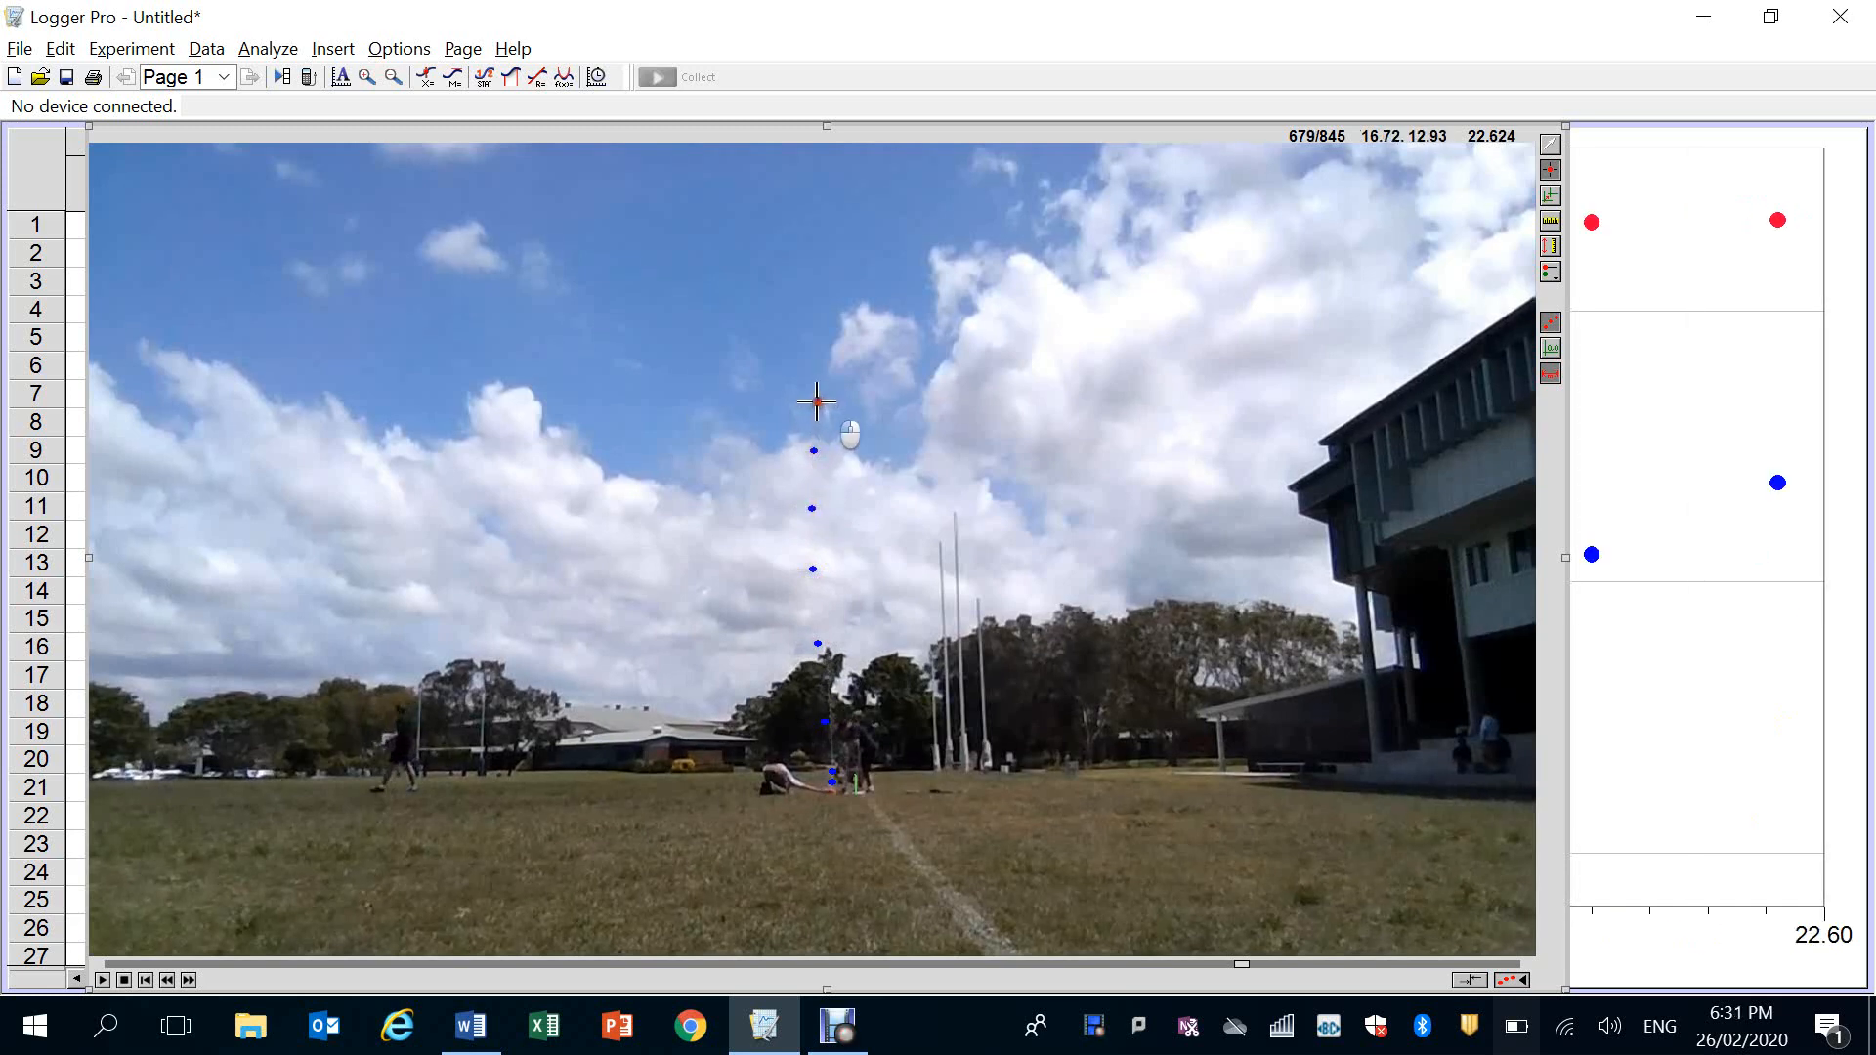
{"action": "left_click", "coordinate": [816, 402]}
{"action": "left_click", "coordinate": [824, 363]}
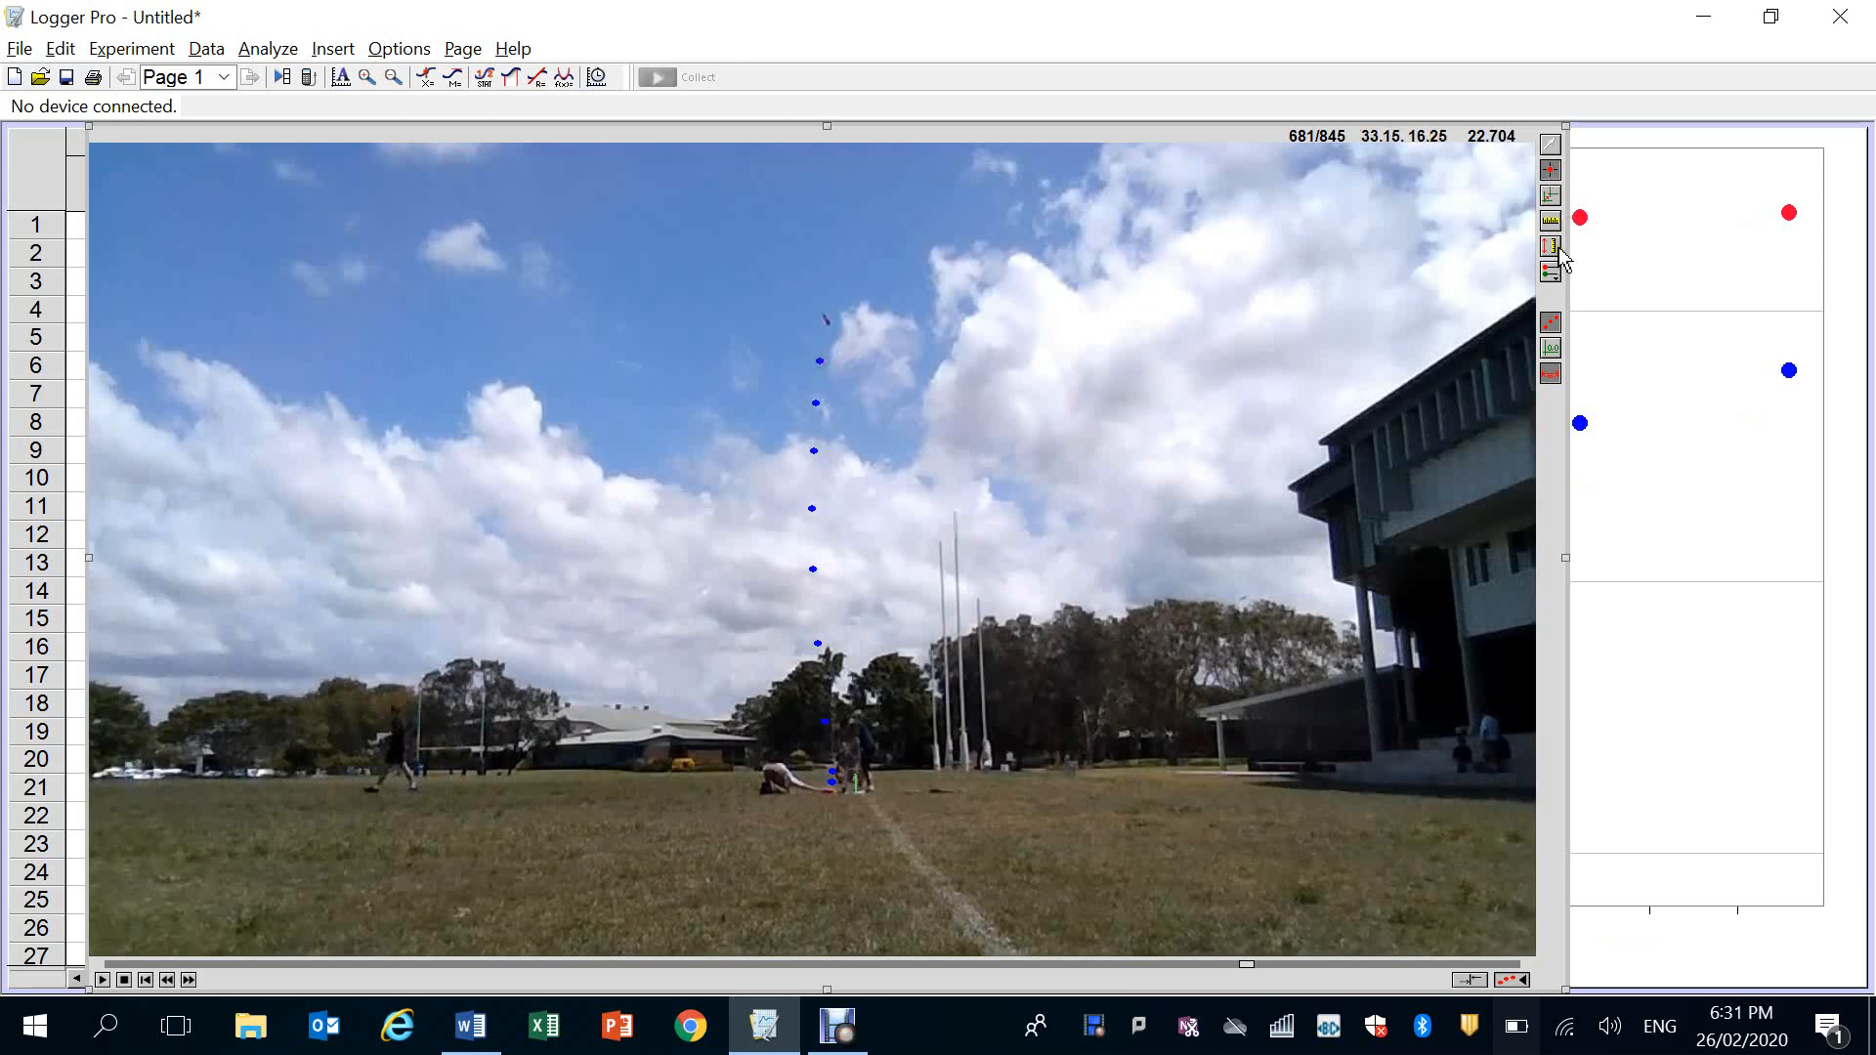
Set the coordinate origin at the rocket's first tracked point on the launcher and return to the selection tool
{"action": "left_click", "coordinate": [1550, 196]}
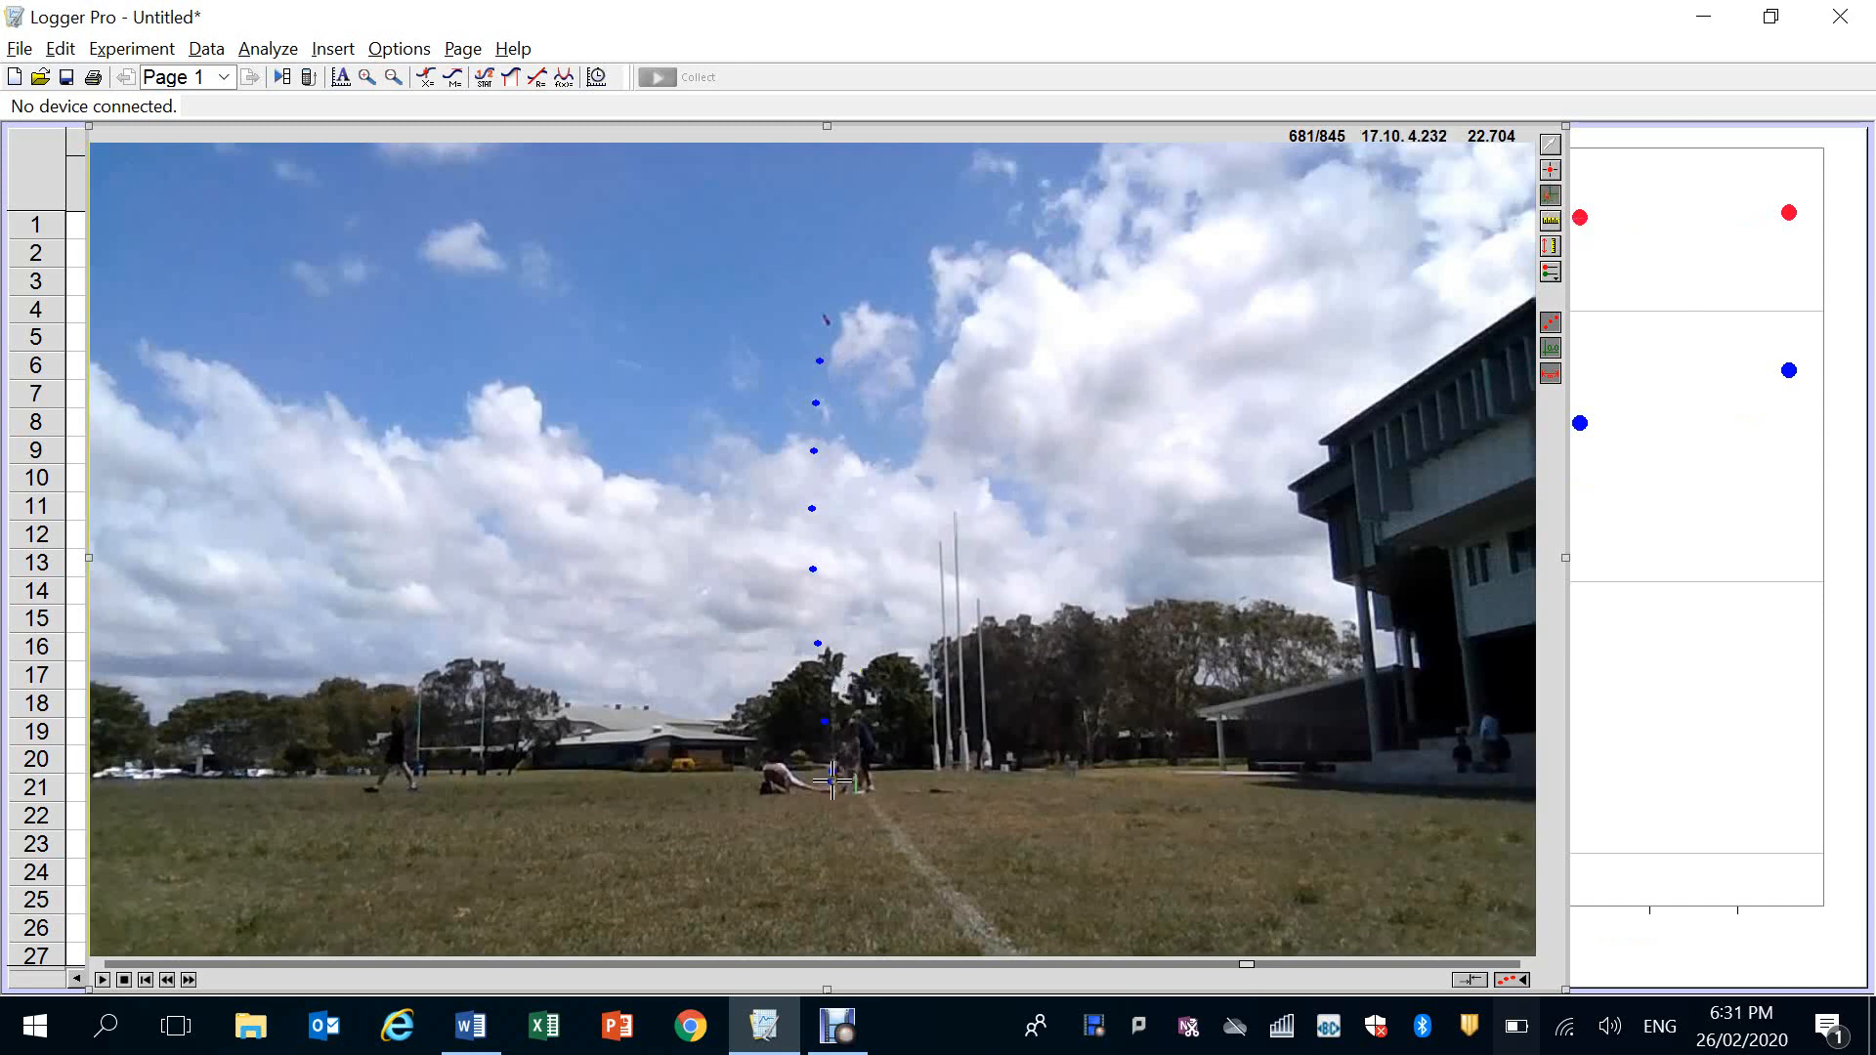
{"action": "left_click", "coordinate": [831, 782]}
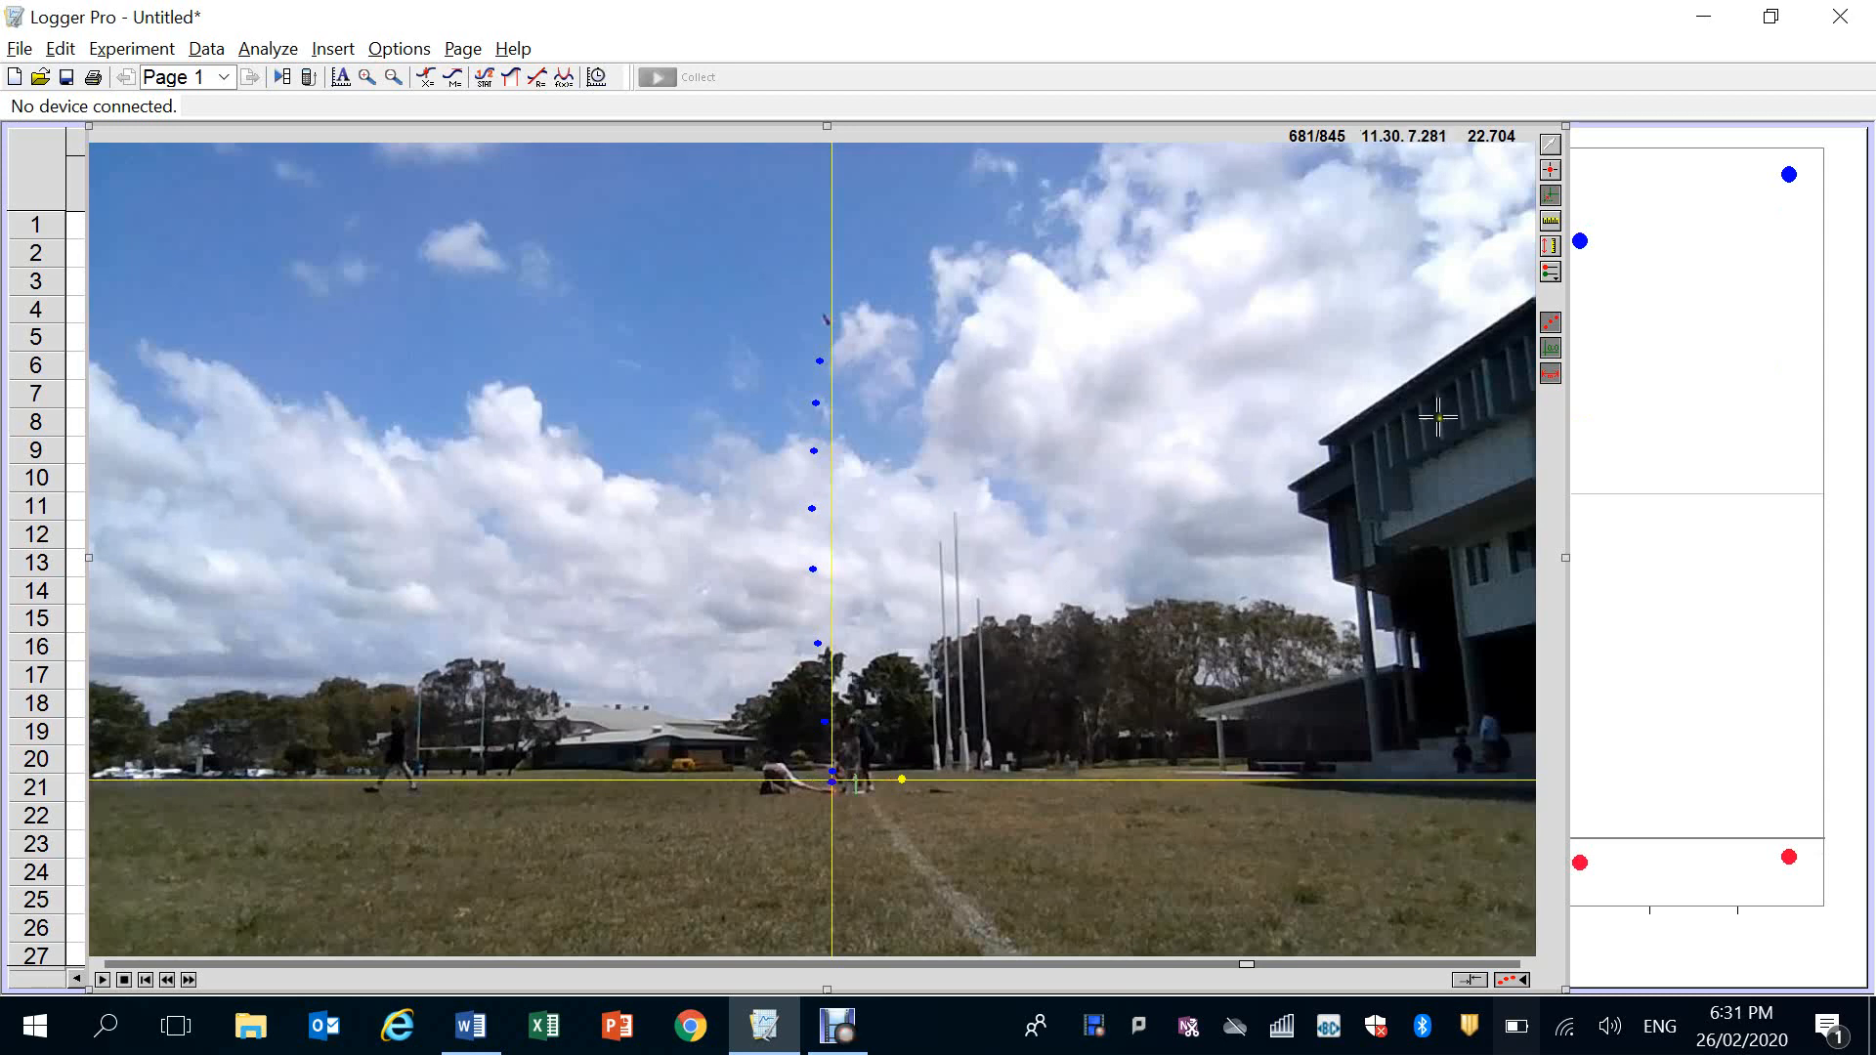
{"action": "left_click", "coordinate": [1552, 148]}
Bring the graph to the front and plot only Y Velocity against time
{"action": "left_click", "coordinate": [1681, 275]}
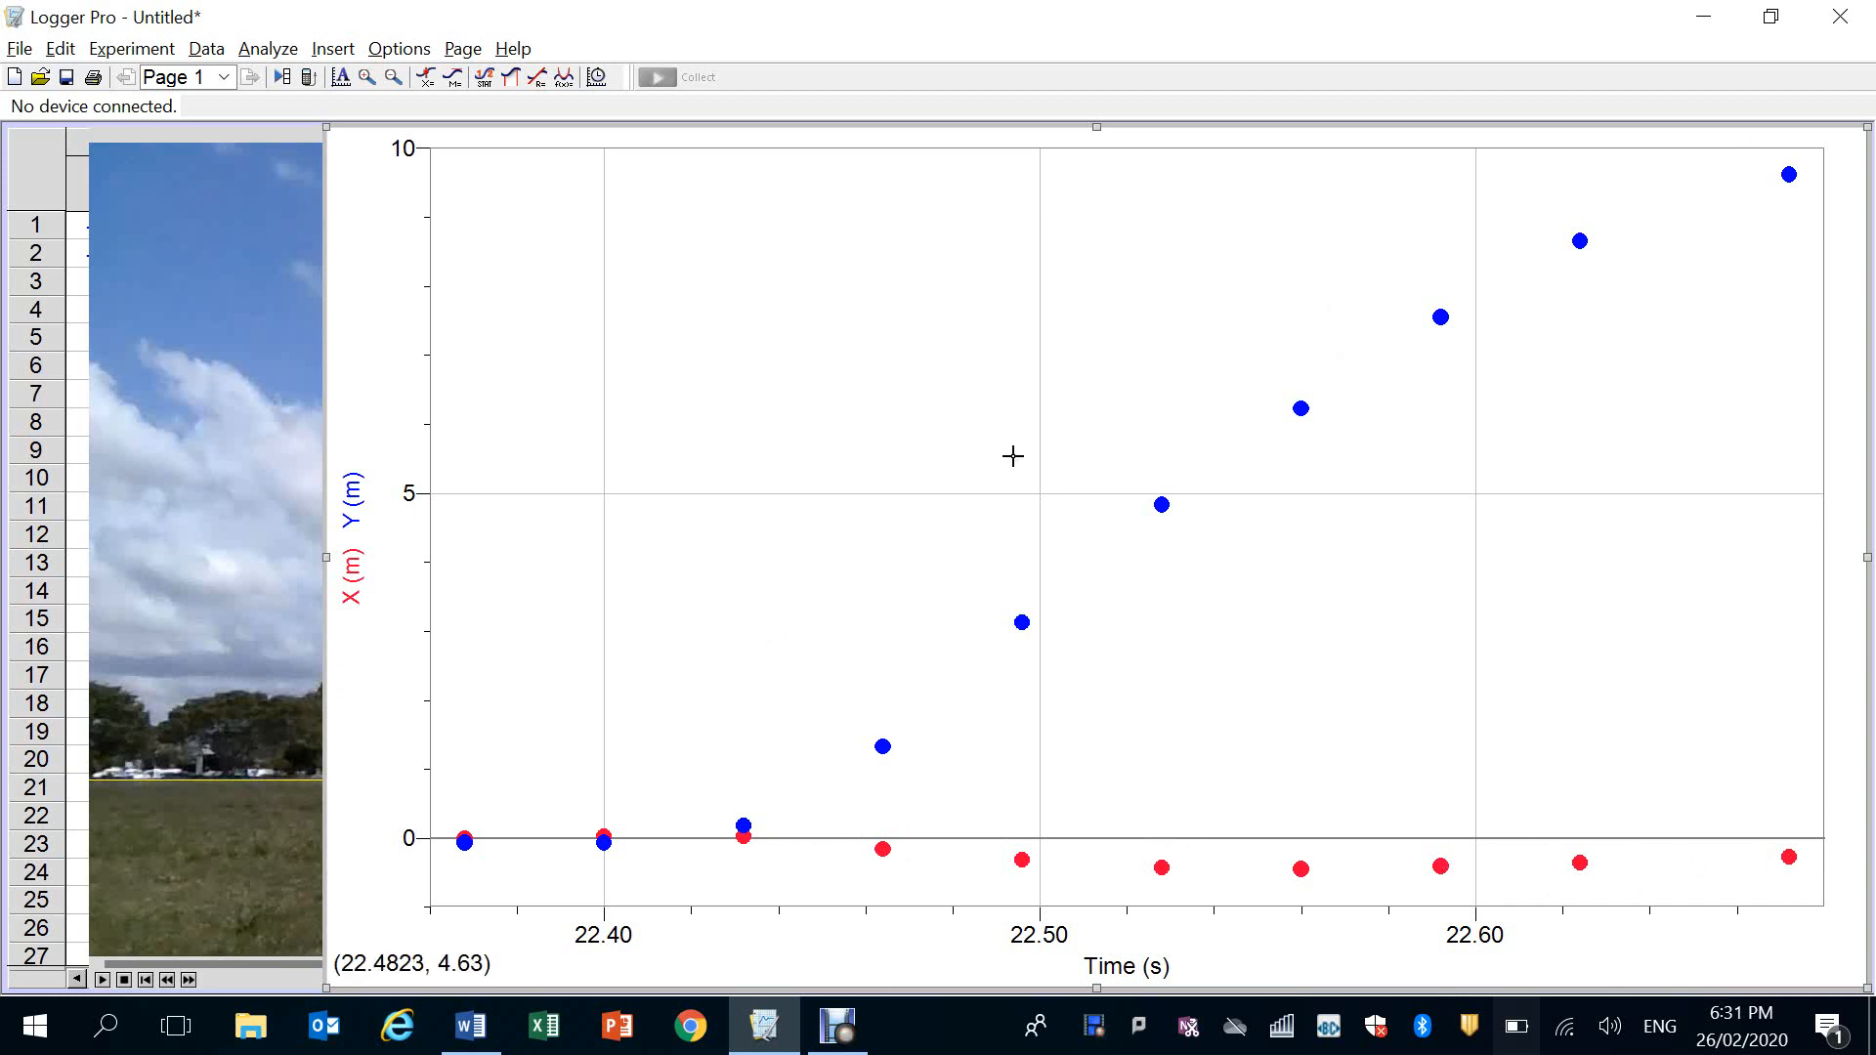
{"action": "left_click", "coordinate": [354, 565]}
{"action": "left_click", "coordinate": [457, 668]}
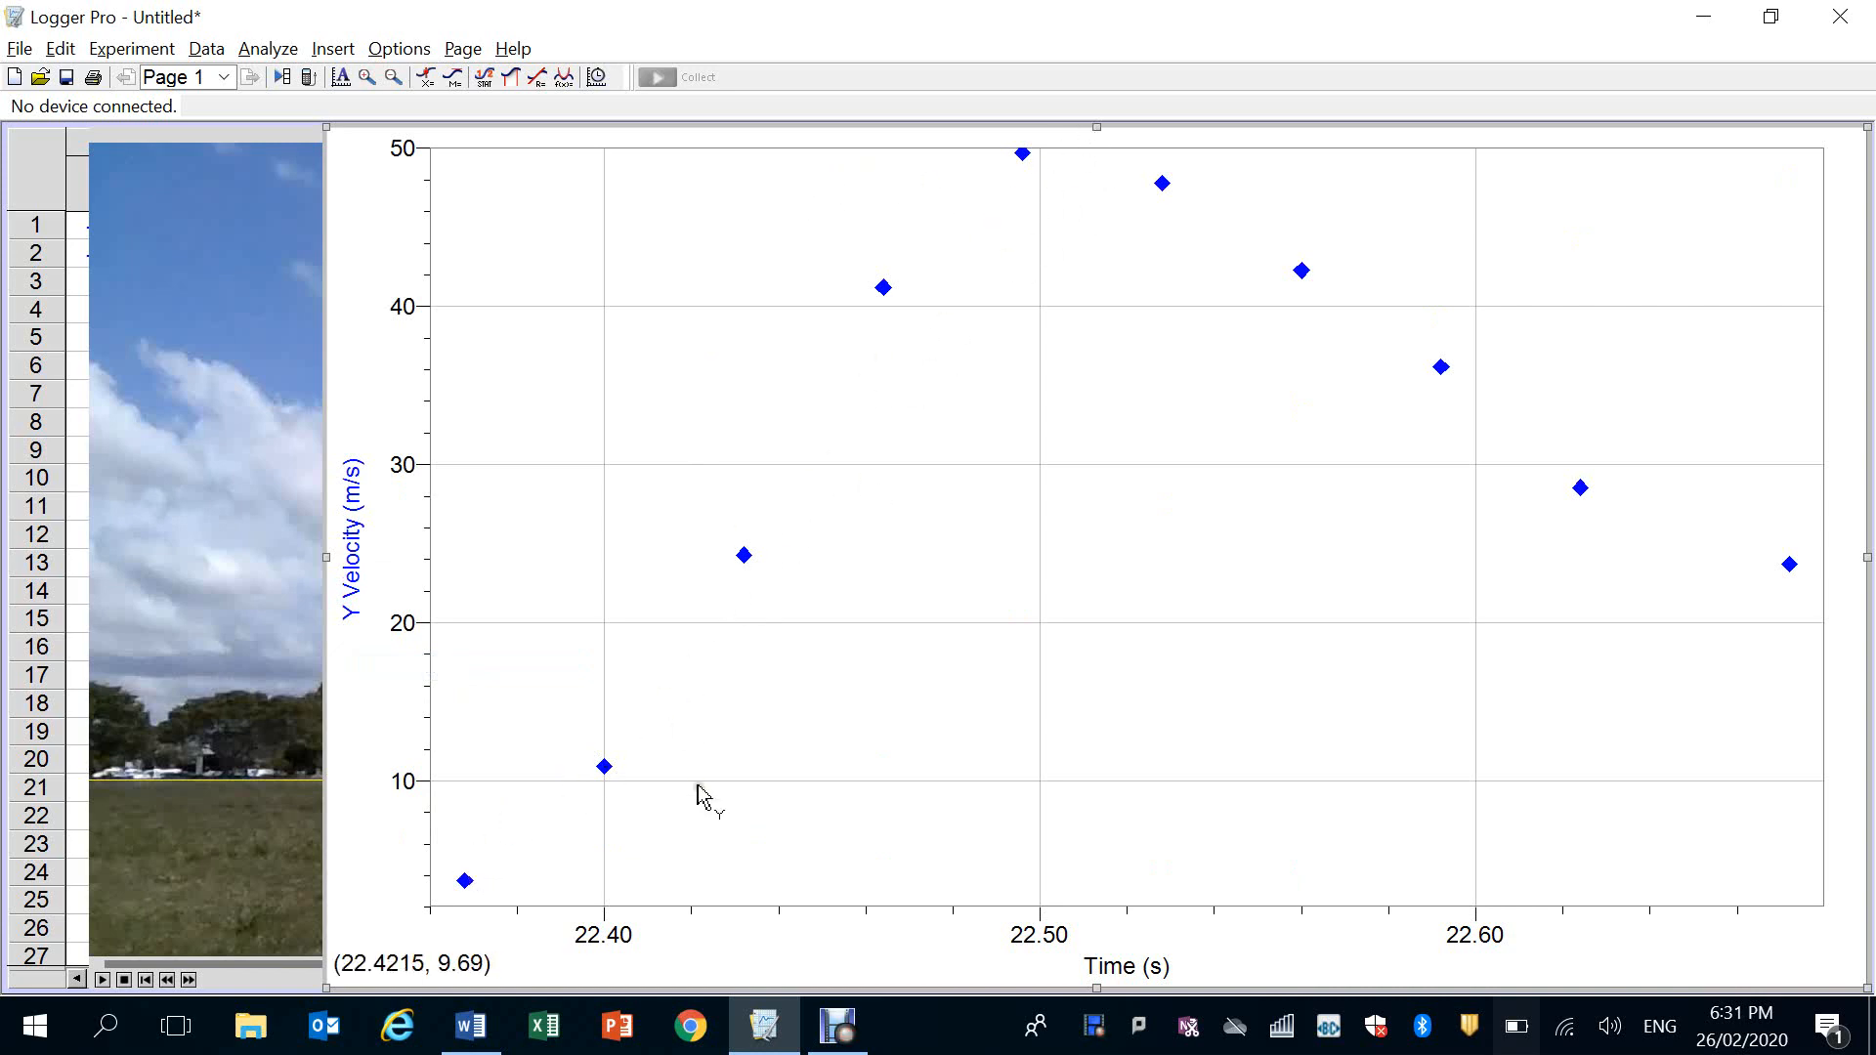
Apply a linear fit to the Y Velocity data, limited to the rising points and ending just before the 22.53 s point
{"action": "left_click", "coordinate": [277, 57]}
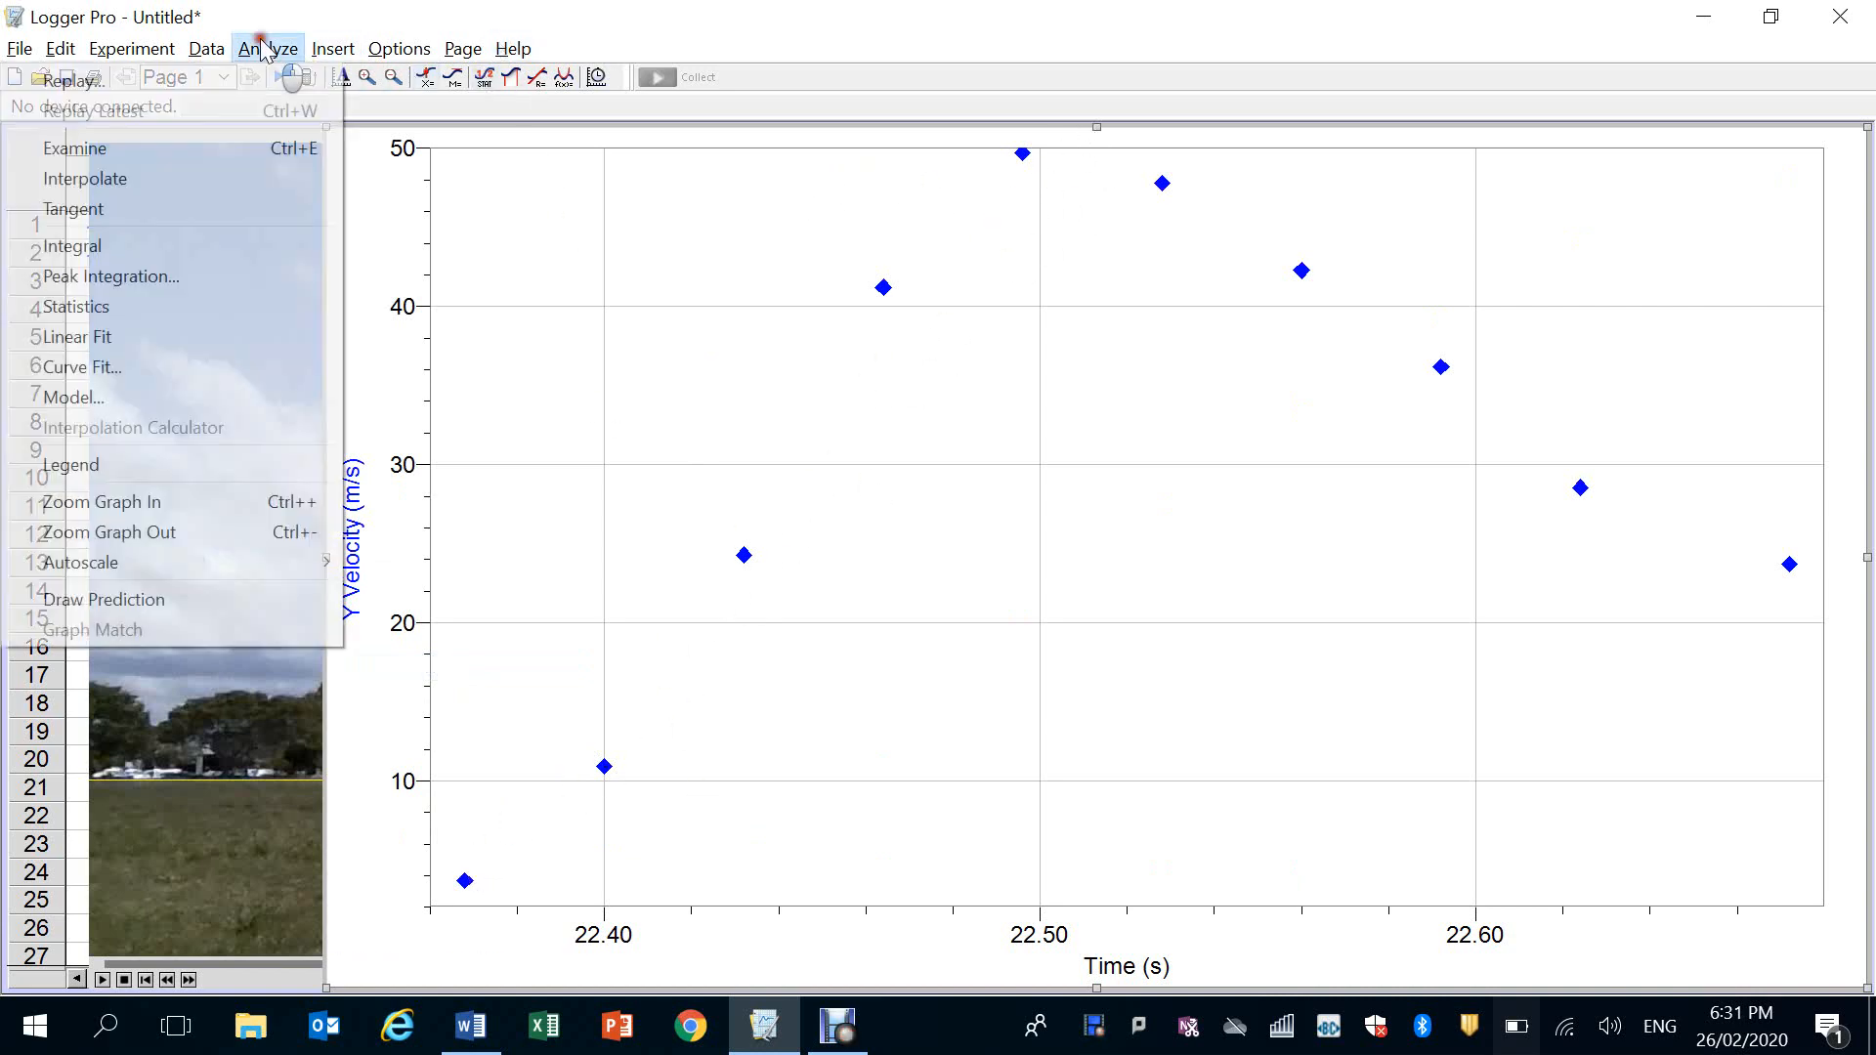
{"action": "left_click", "coordinate": [141, 338]}
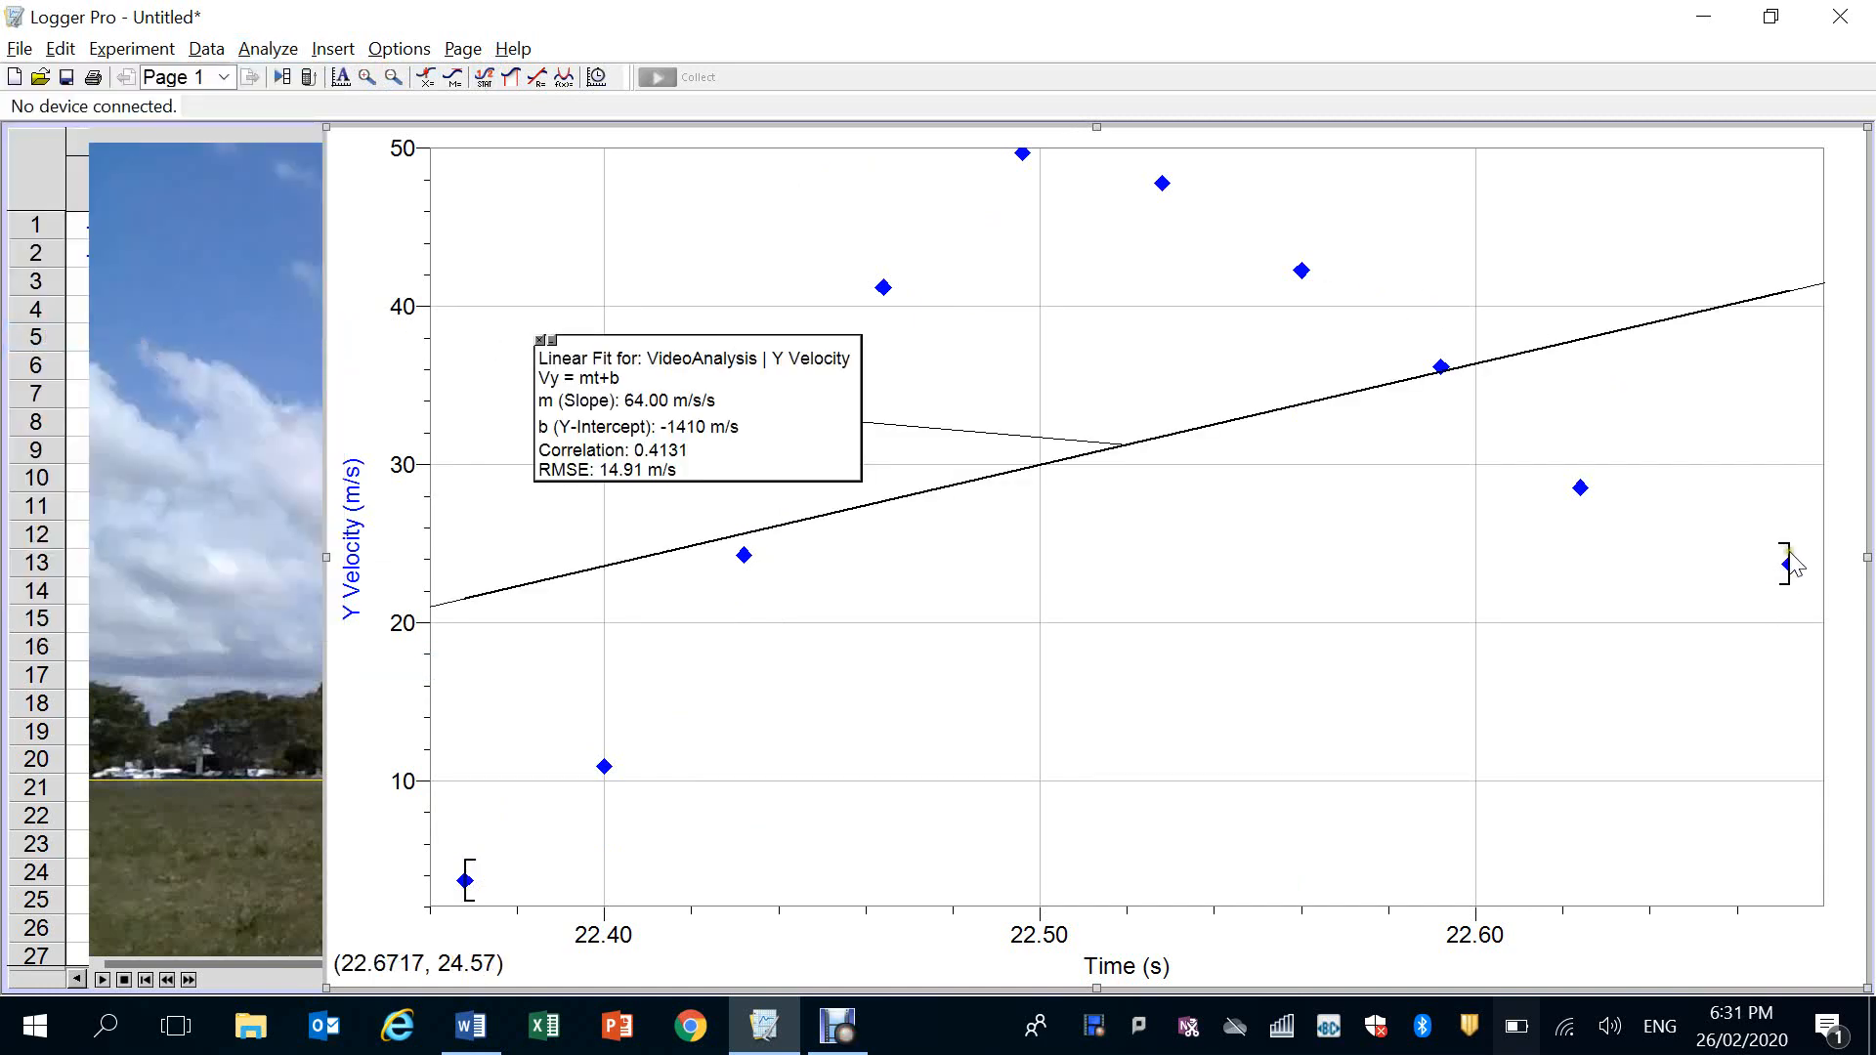
{"action": "mouse_move", "coordinate": [1782, 561]}
{"action": "left_mouse_down"}
{"action": "mouse_move", "coordinate": [1089, 454]}
{"action": "mouse_move", "coordinate": [1111, 474]}
{"action": "mouse_move", "coordinate": [1135, 461]}
{"action": "mouse_move", "coordinate": [1125, 432]}
{"action": "mouse_move", "coordinate": [1182, 438]}
{"action": "mouse_move", "coordinate": [1154, 456]}
{"action": "mouse_move", "coordinate": [1166, 438]}
{"action": "left_mouse_up"}
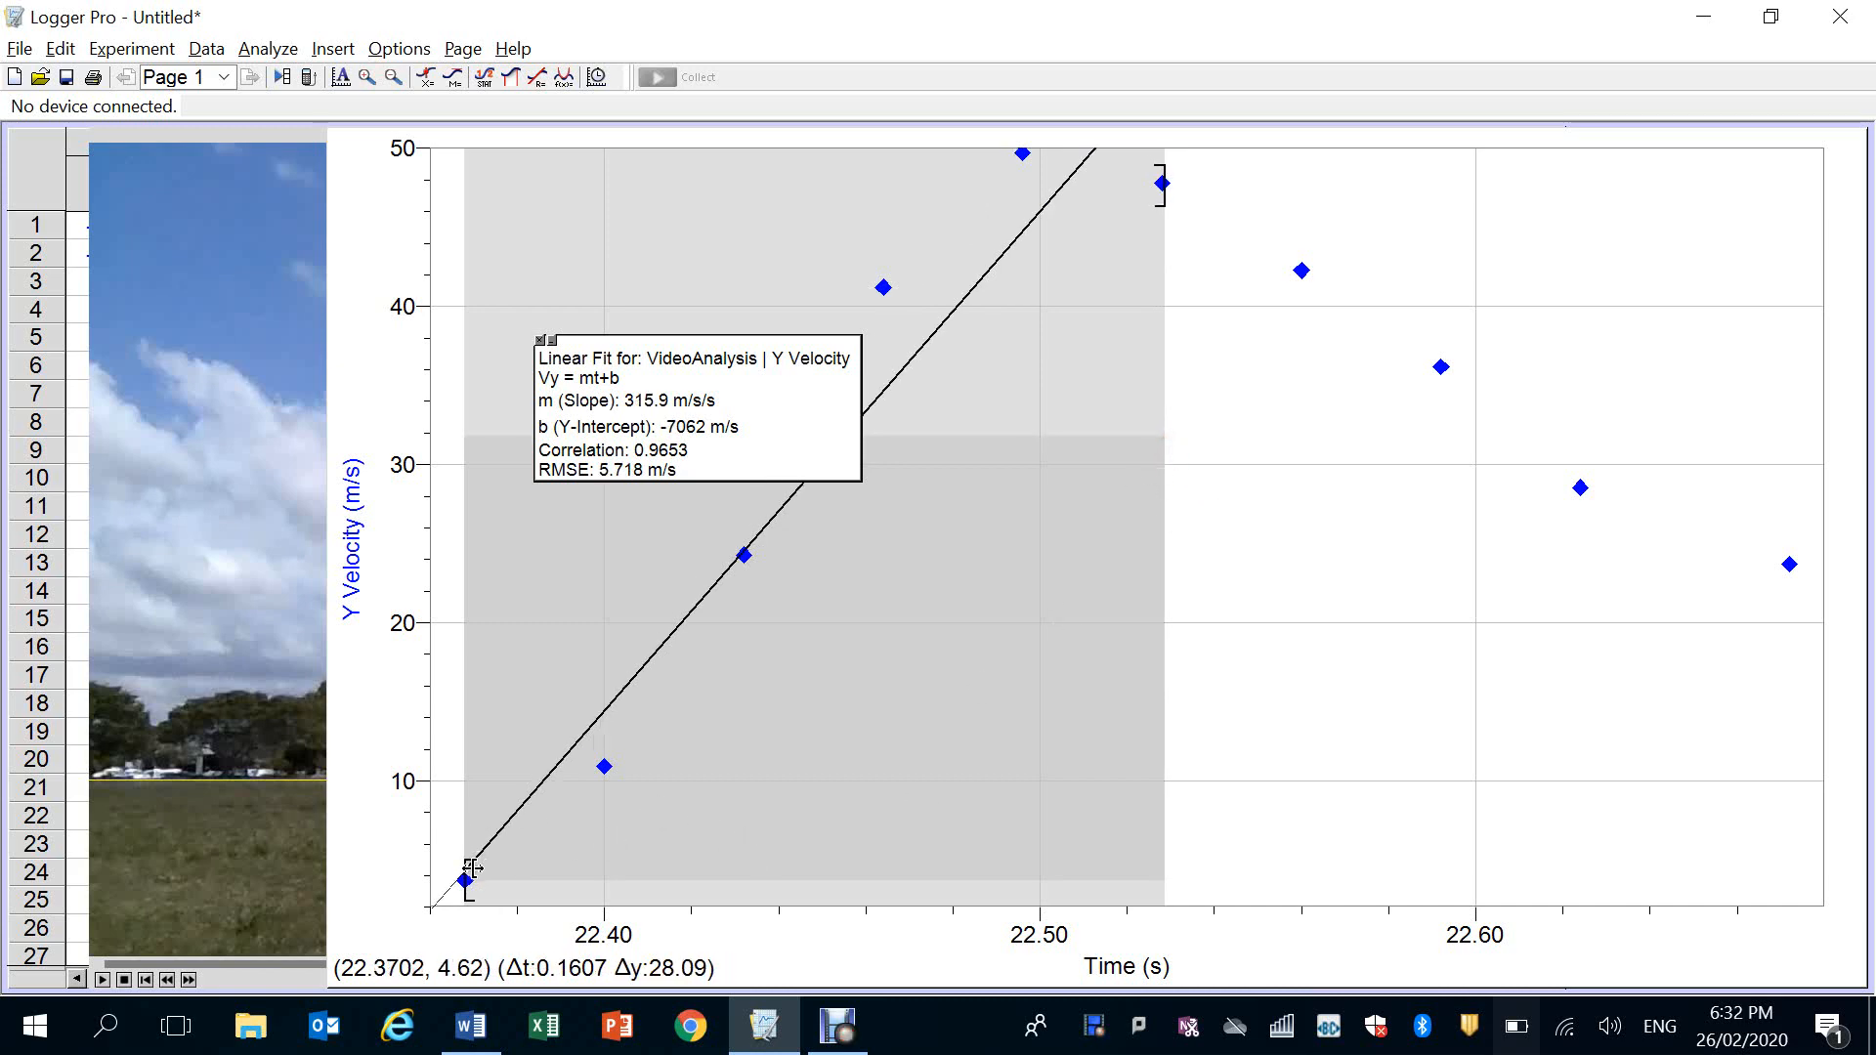
{"action": "mouse_move", "coordinate": [469, 870]}
{"action": "left_mouse_down"}
{"action": "mouse_move", "coordinate": [535, 874]}
{"action": "mouse_move", "coordinate": [450, 920]}
{"action": "left_mouse_up"}
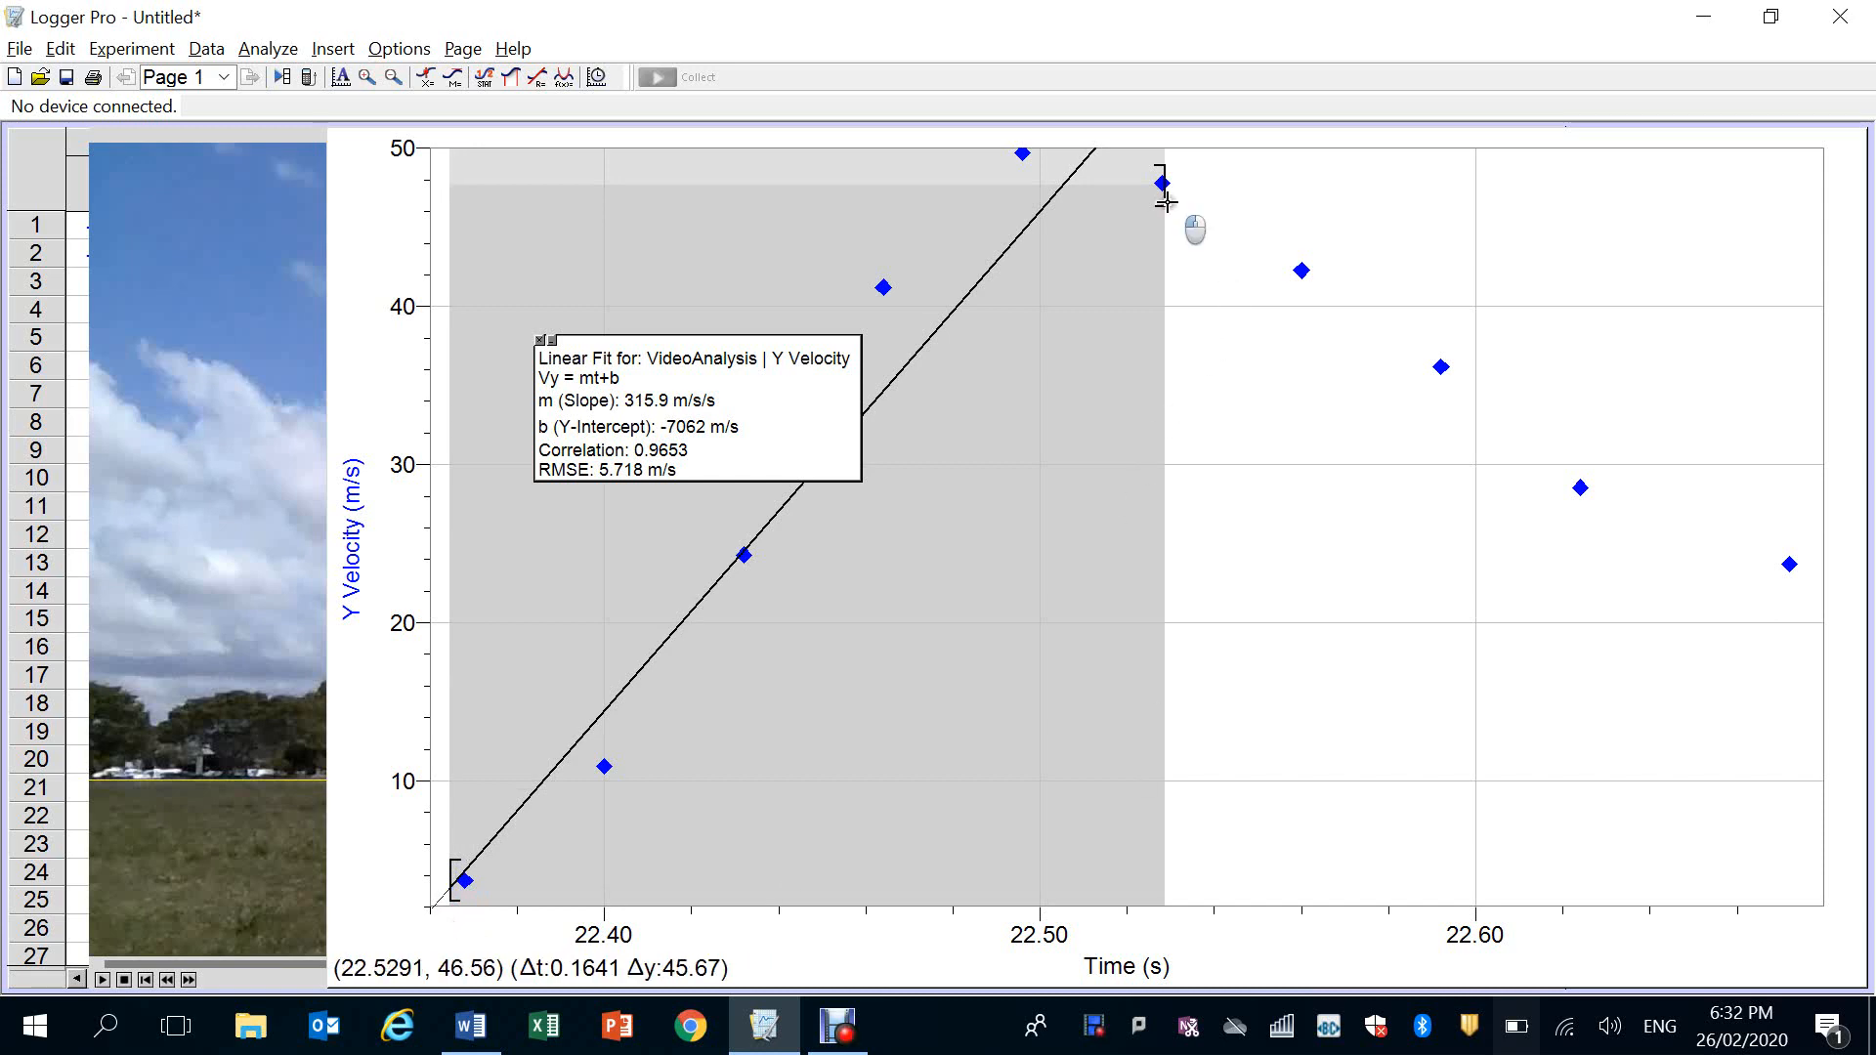
{"action": "left_click_drag", "start_coordinate": [1167, 203], "coordinate": [1157, 200]}
{"action": "left_click", "coordinate": [1280, 448]}
{"action": "left_click_drag", "start_coordinate": [1281, 448], "coordinate": [1300, 450]}
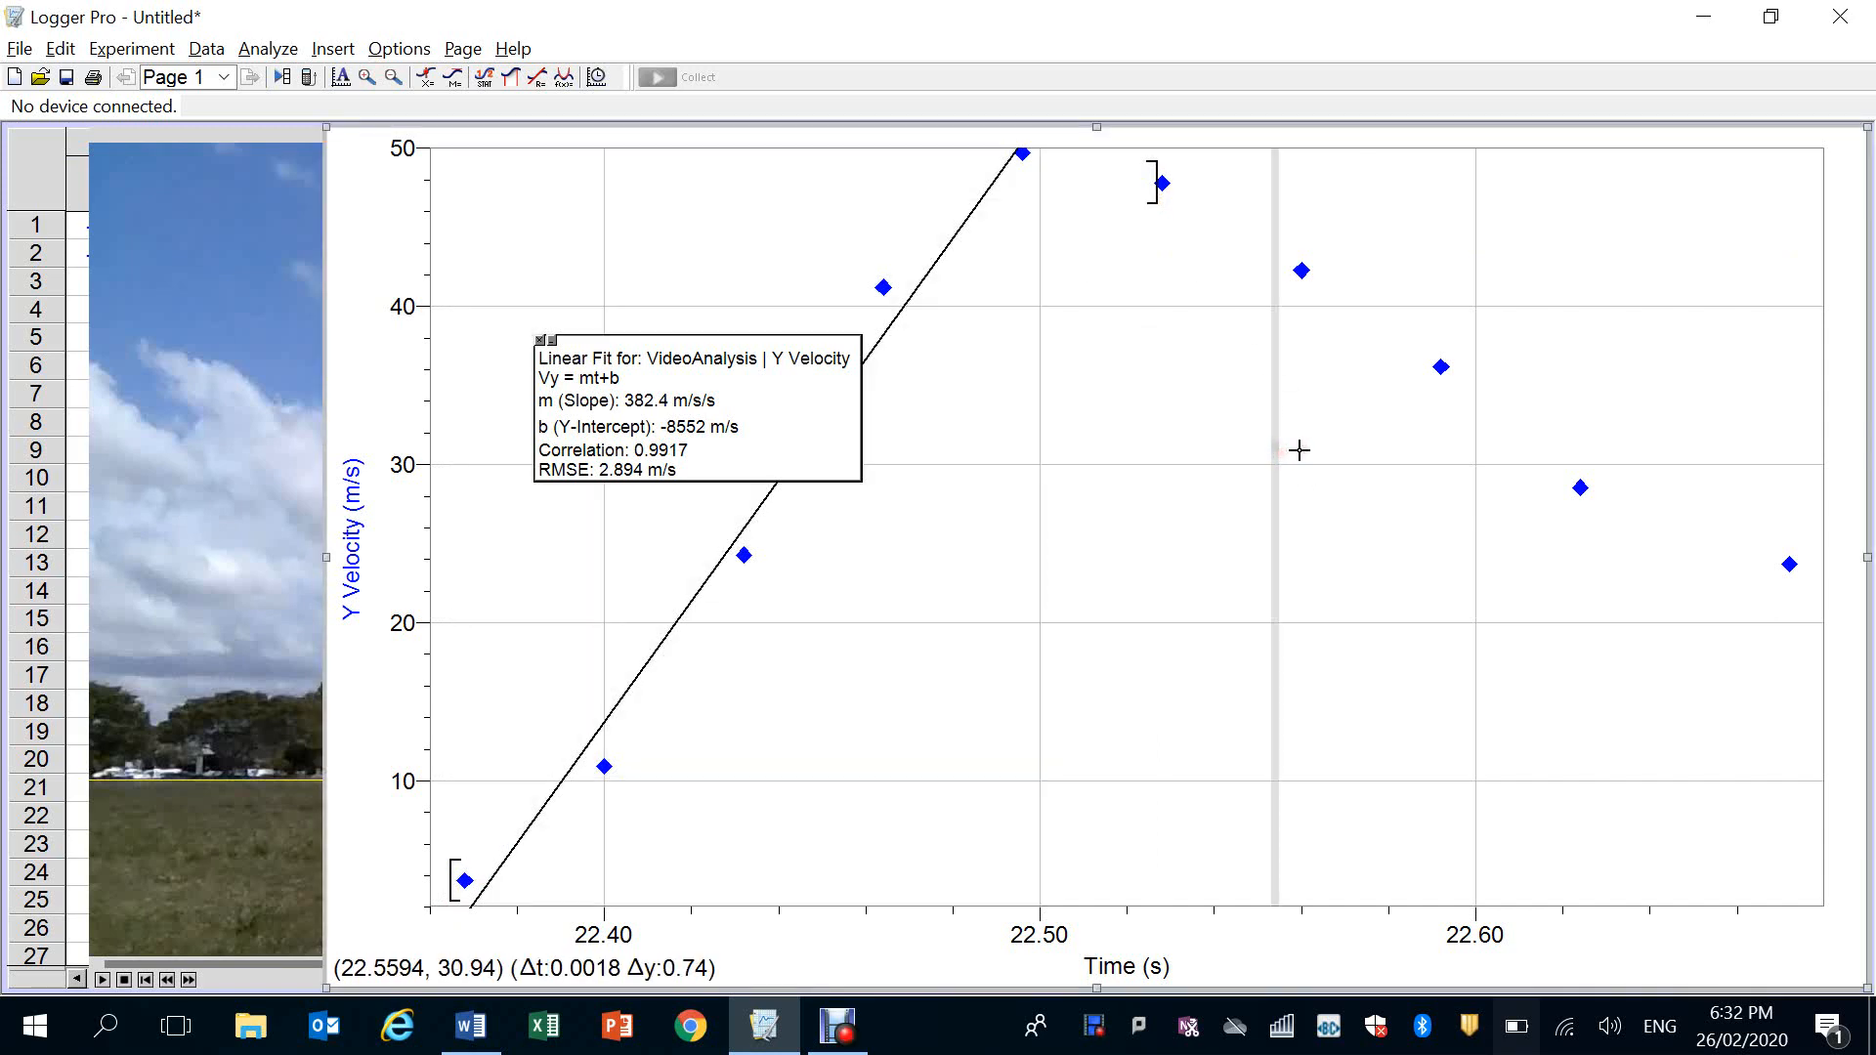
Save the file as 375mL Launch 2 Analysis.cmbl in the Rocket Analysis folder, replacing the existing file
{"action": "left_click", "coordinate": [21, 51]}
{"action": "left_click", "coordinate": [156, 211]}
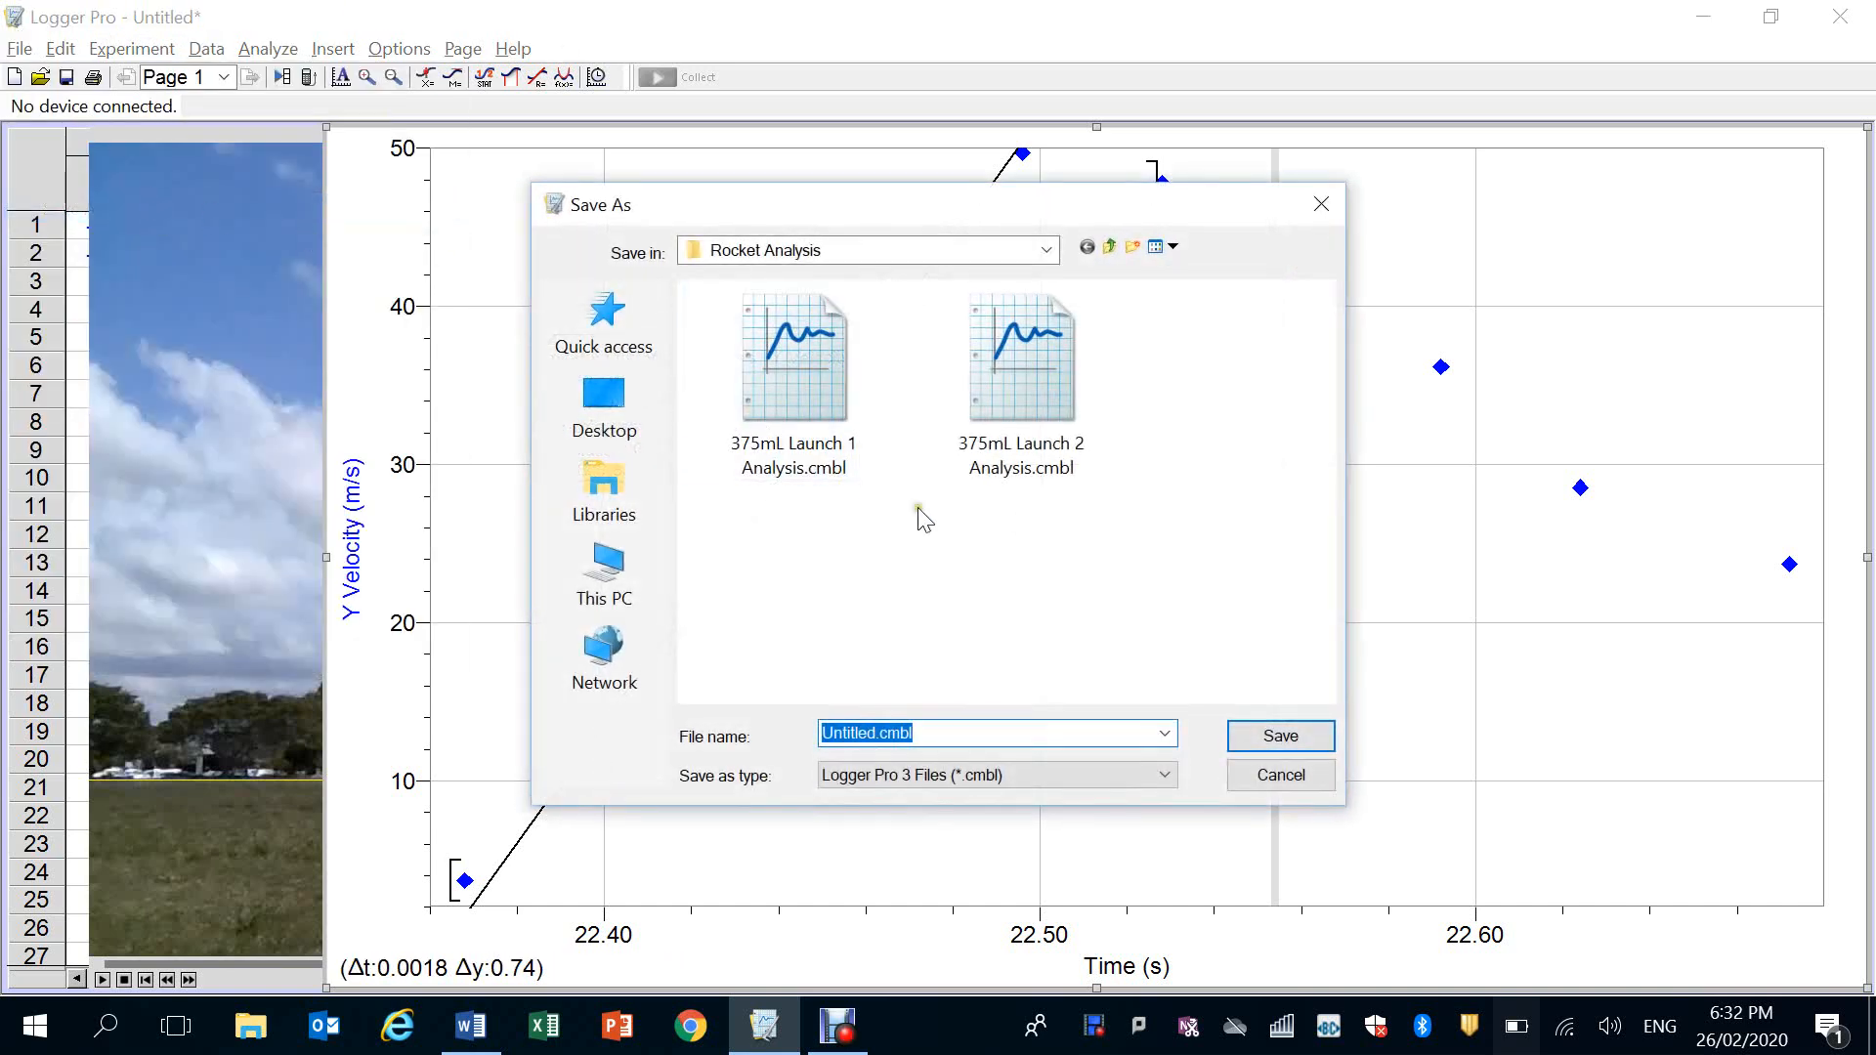
{"action": "left_click", "coordinate": [1016, 368]}
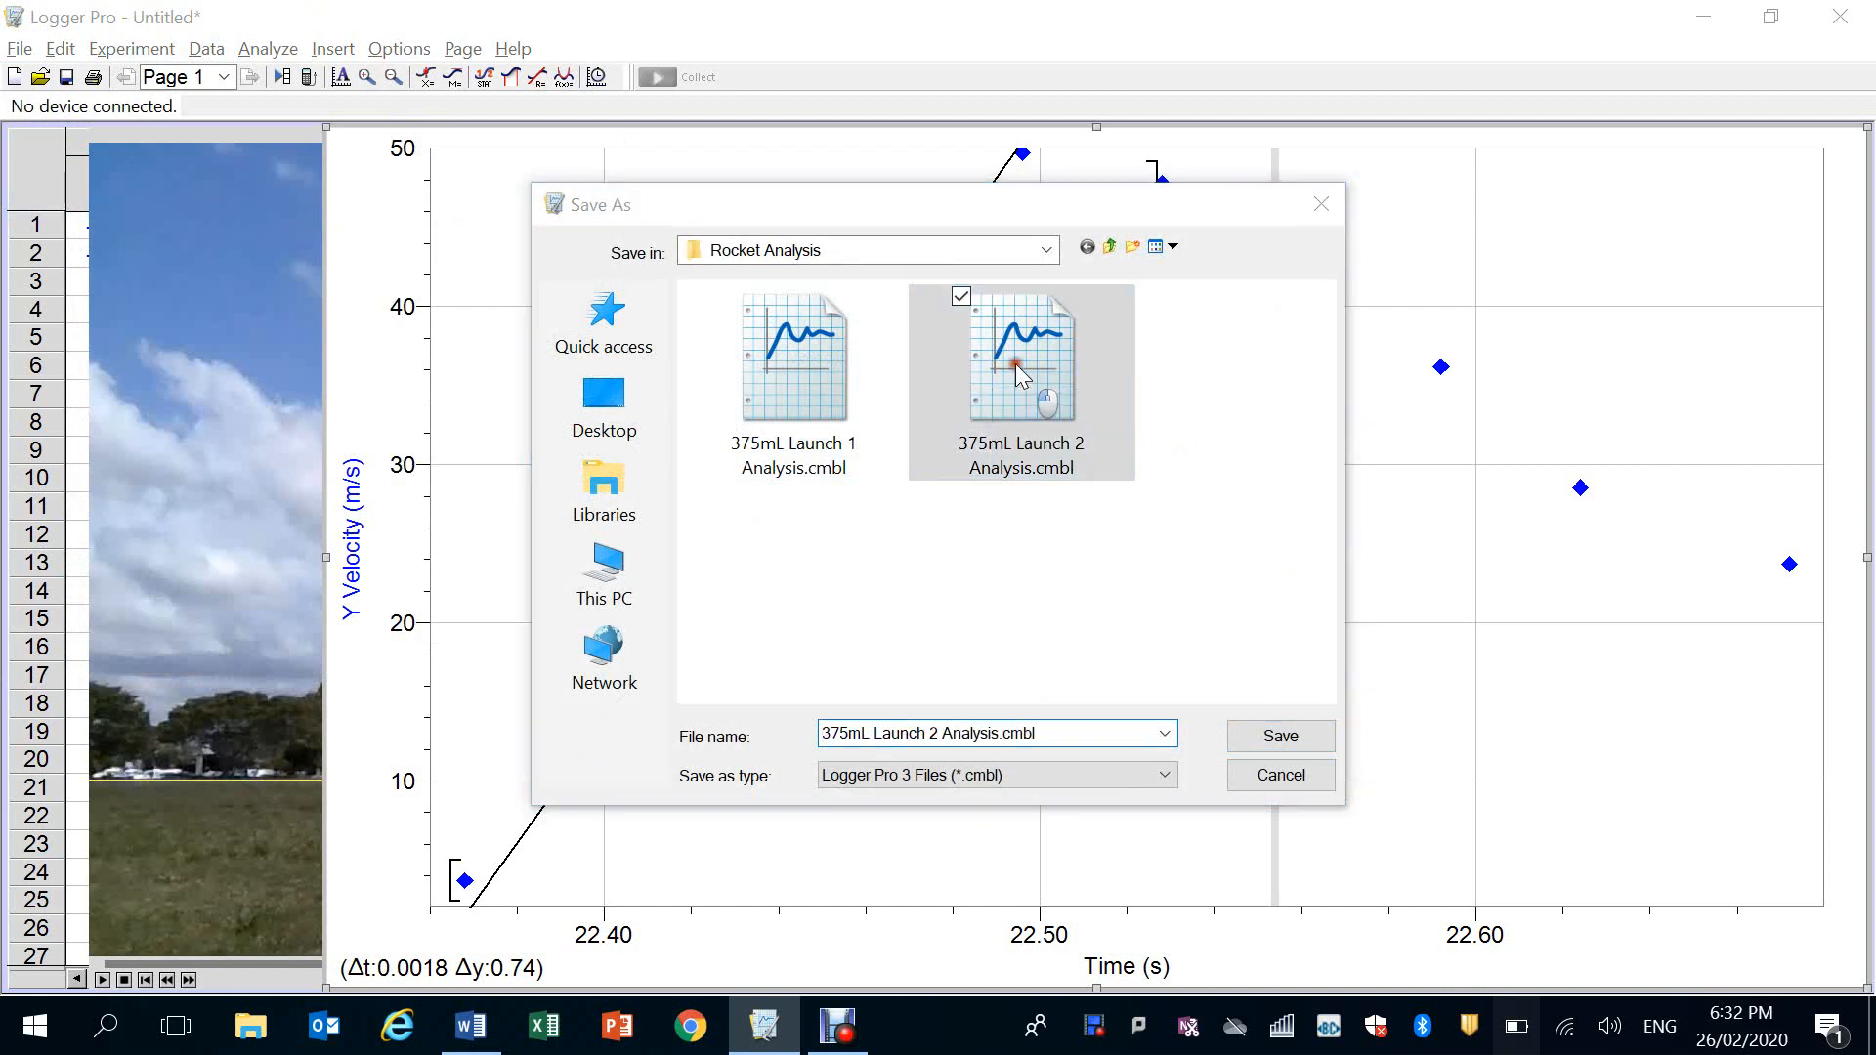
{"action": "double_click", "coordinate": [1016, 369]}
{"action": "left_click", "coordinate": [1022, 517]}
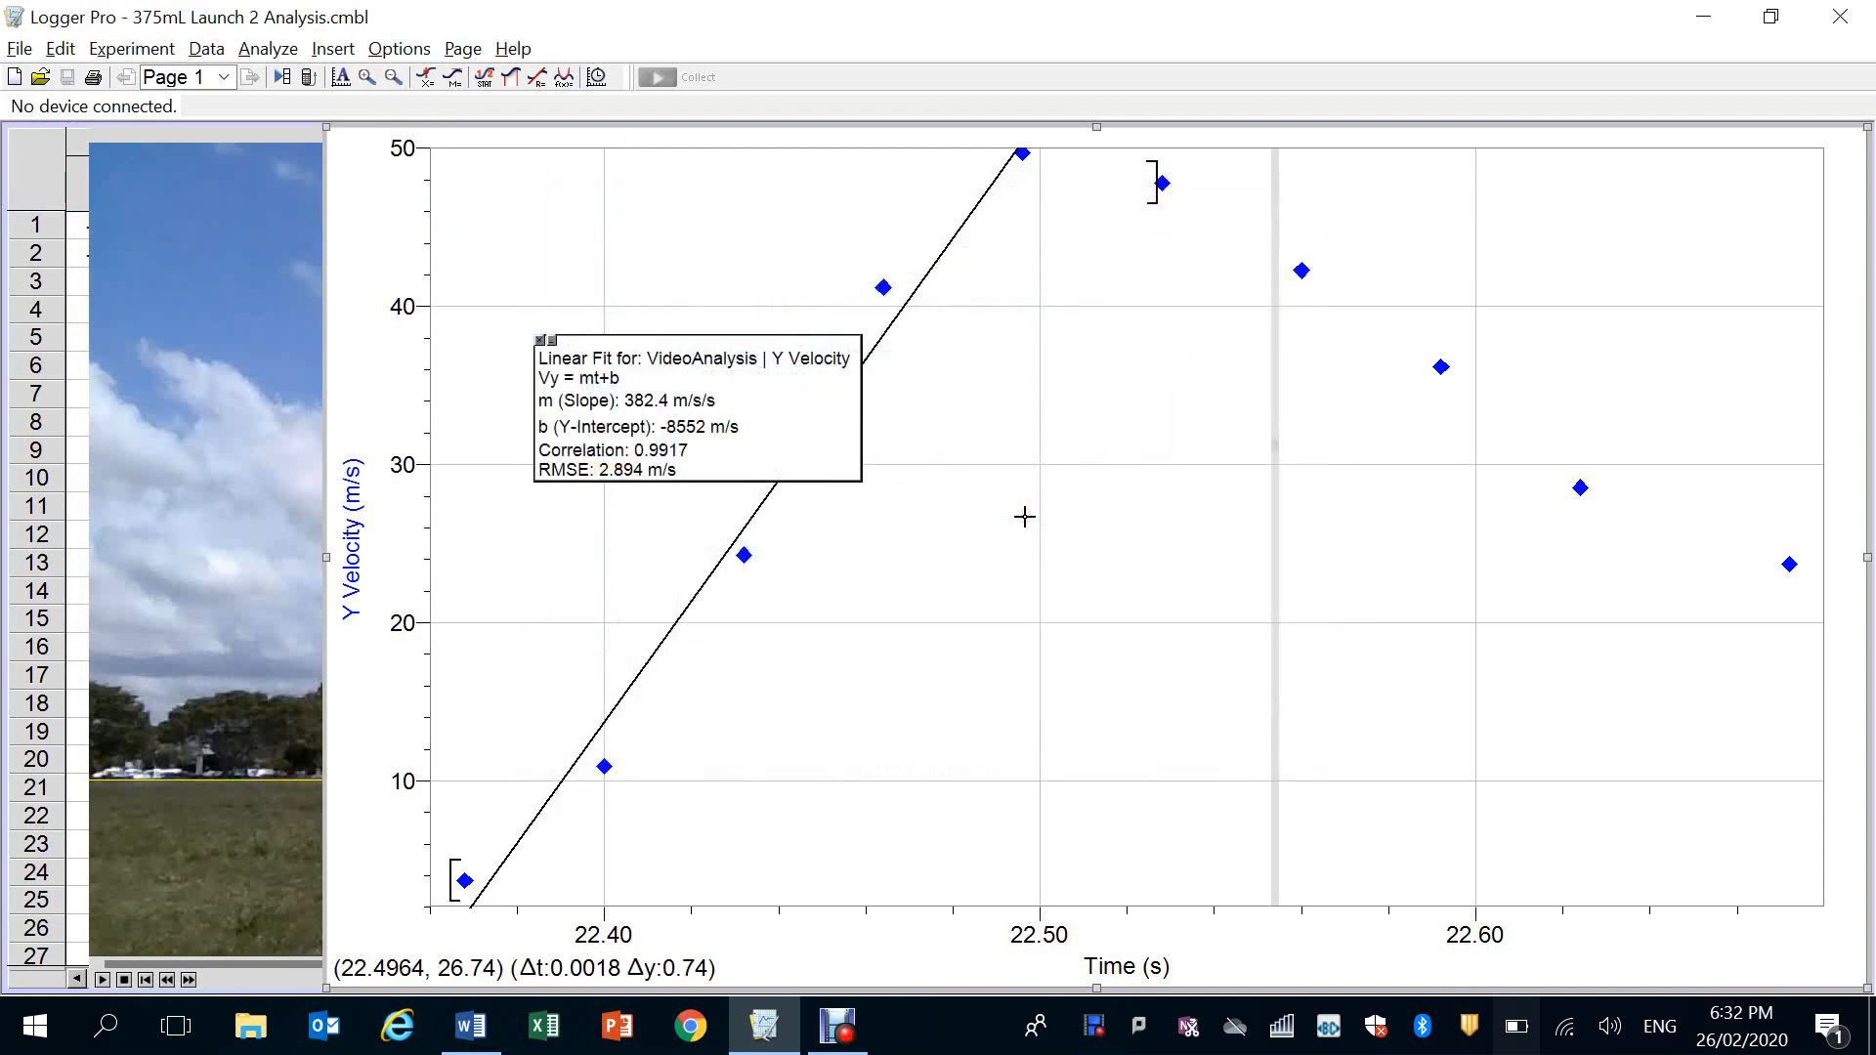
Copy the fitted velocity graph into the Word report, replacing the old Launch 2 graph below the Figure 4 caption
{"action": "right_click", "coordinate": [544, 231]}
{"action": "left_click", "coordinate": [626, 436]}
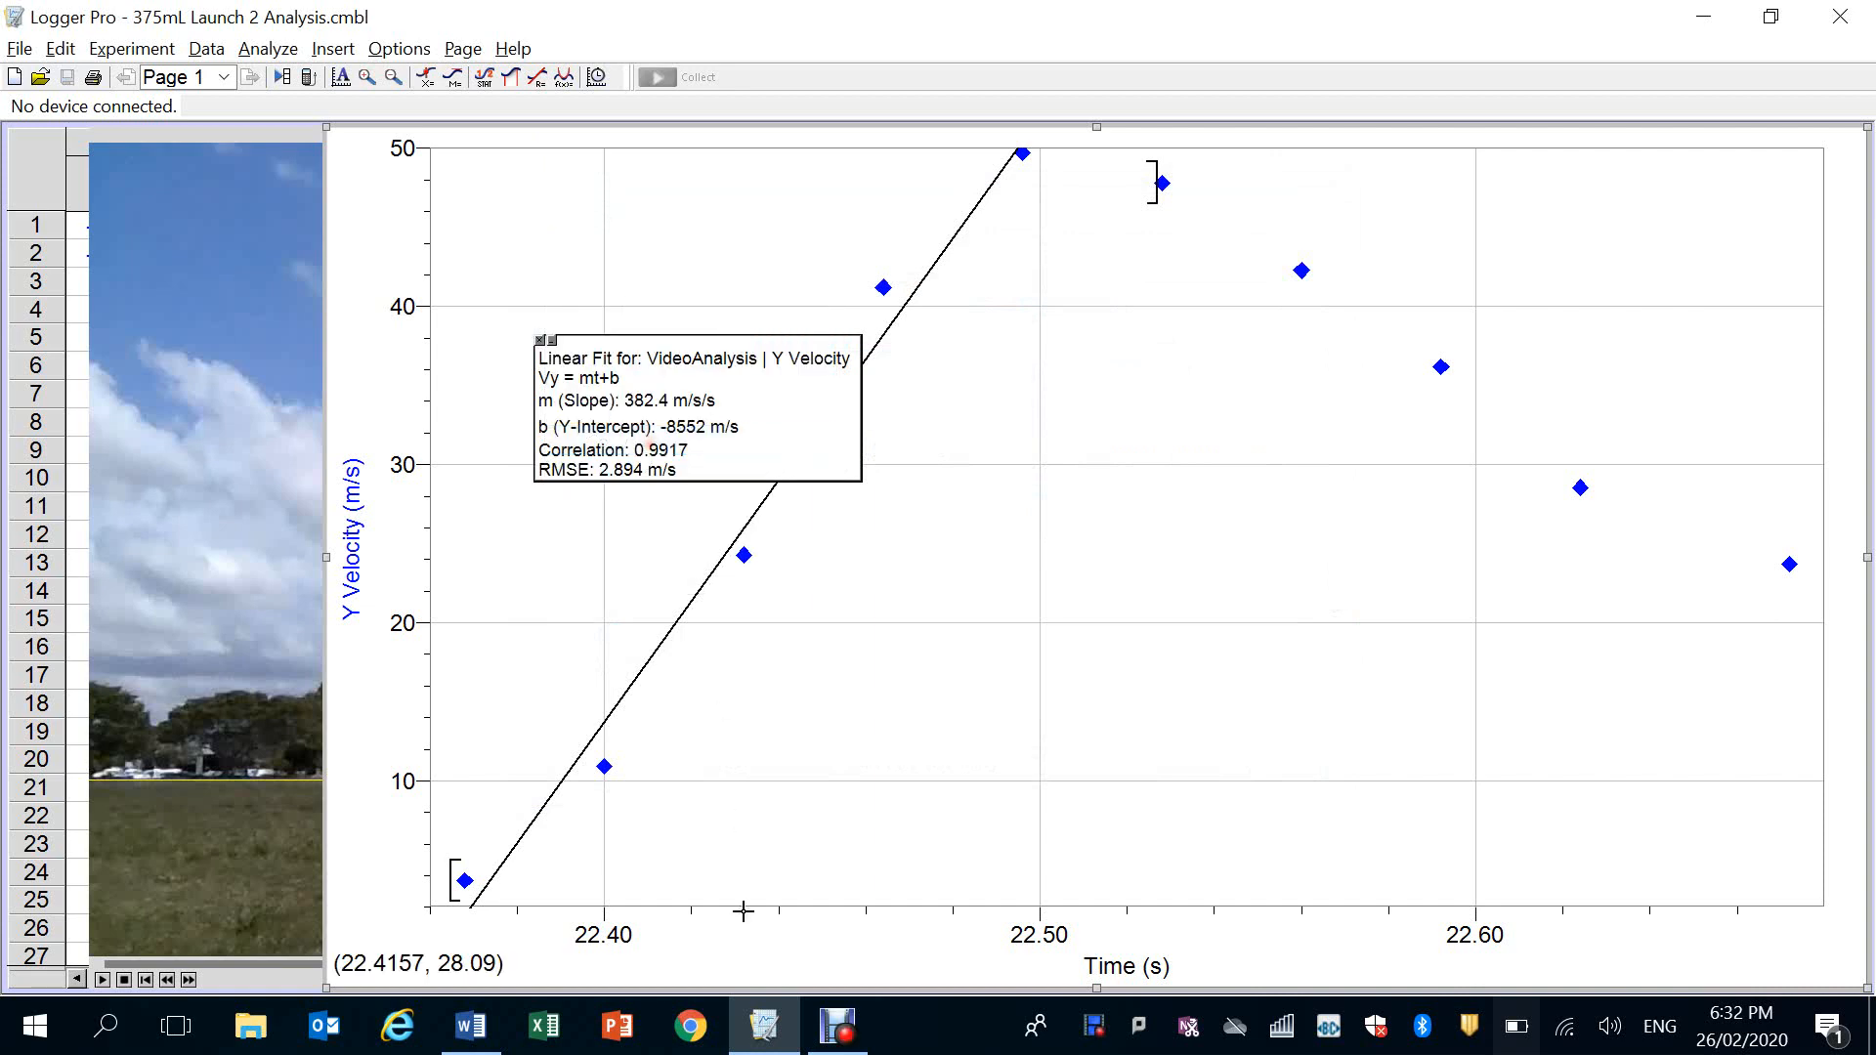
{"action": "left_click", "coordinate": [470, 1026]}
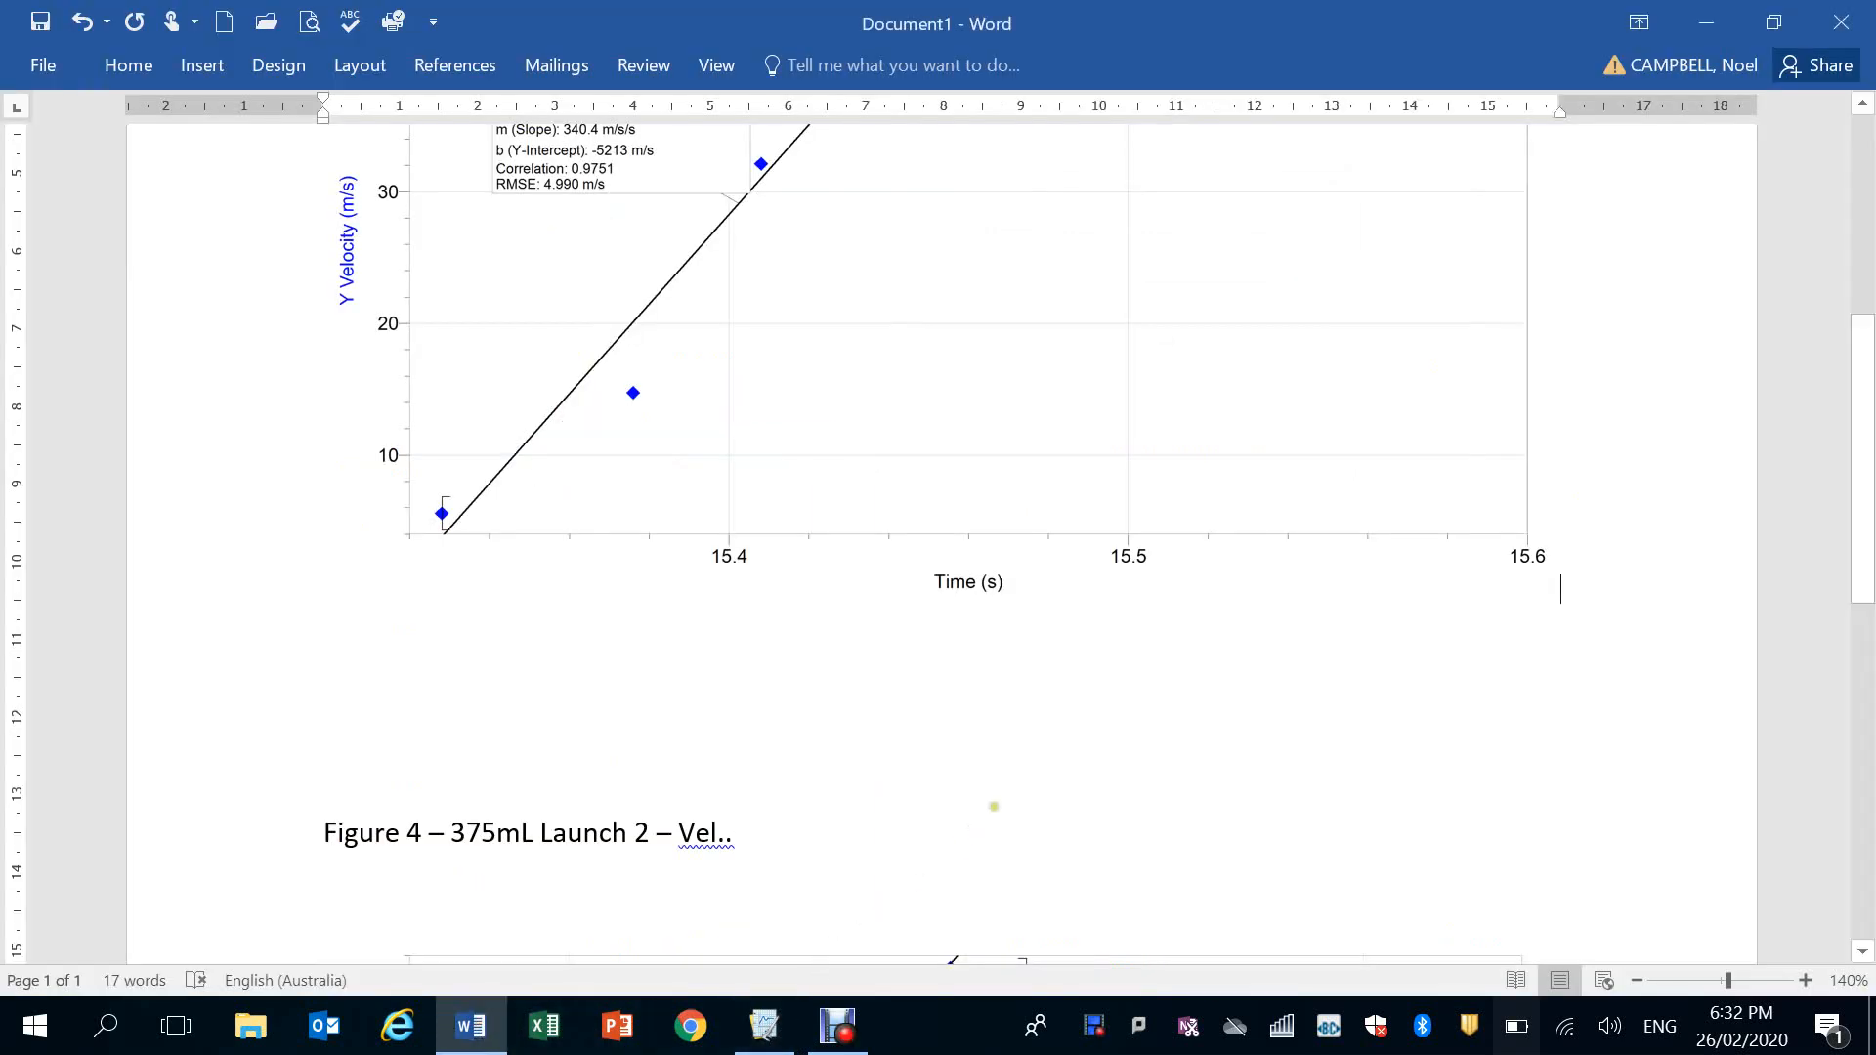
{"action": "scroll", "coordinate": [974, 684], "scroll_direction": "down", "scroll_amount": 3}
{"action": "left_click", "coordinate": [968, 889]}
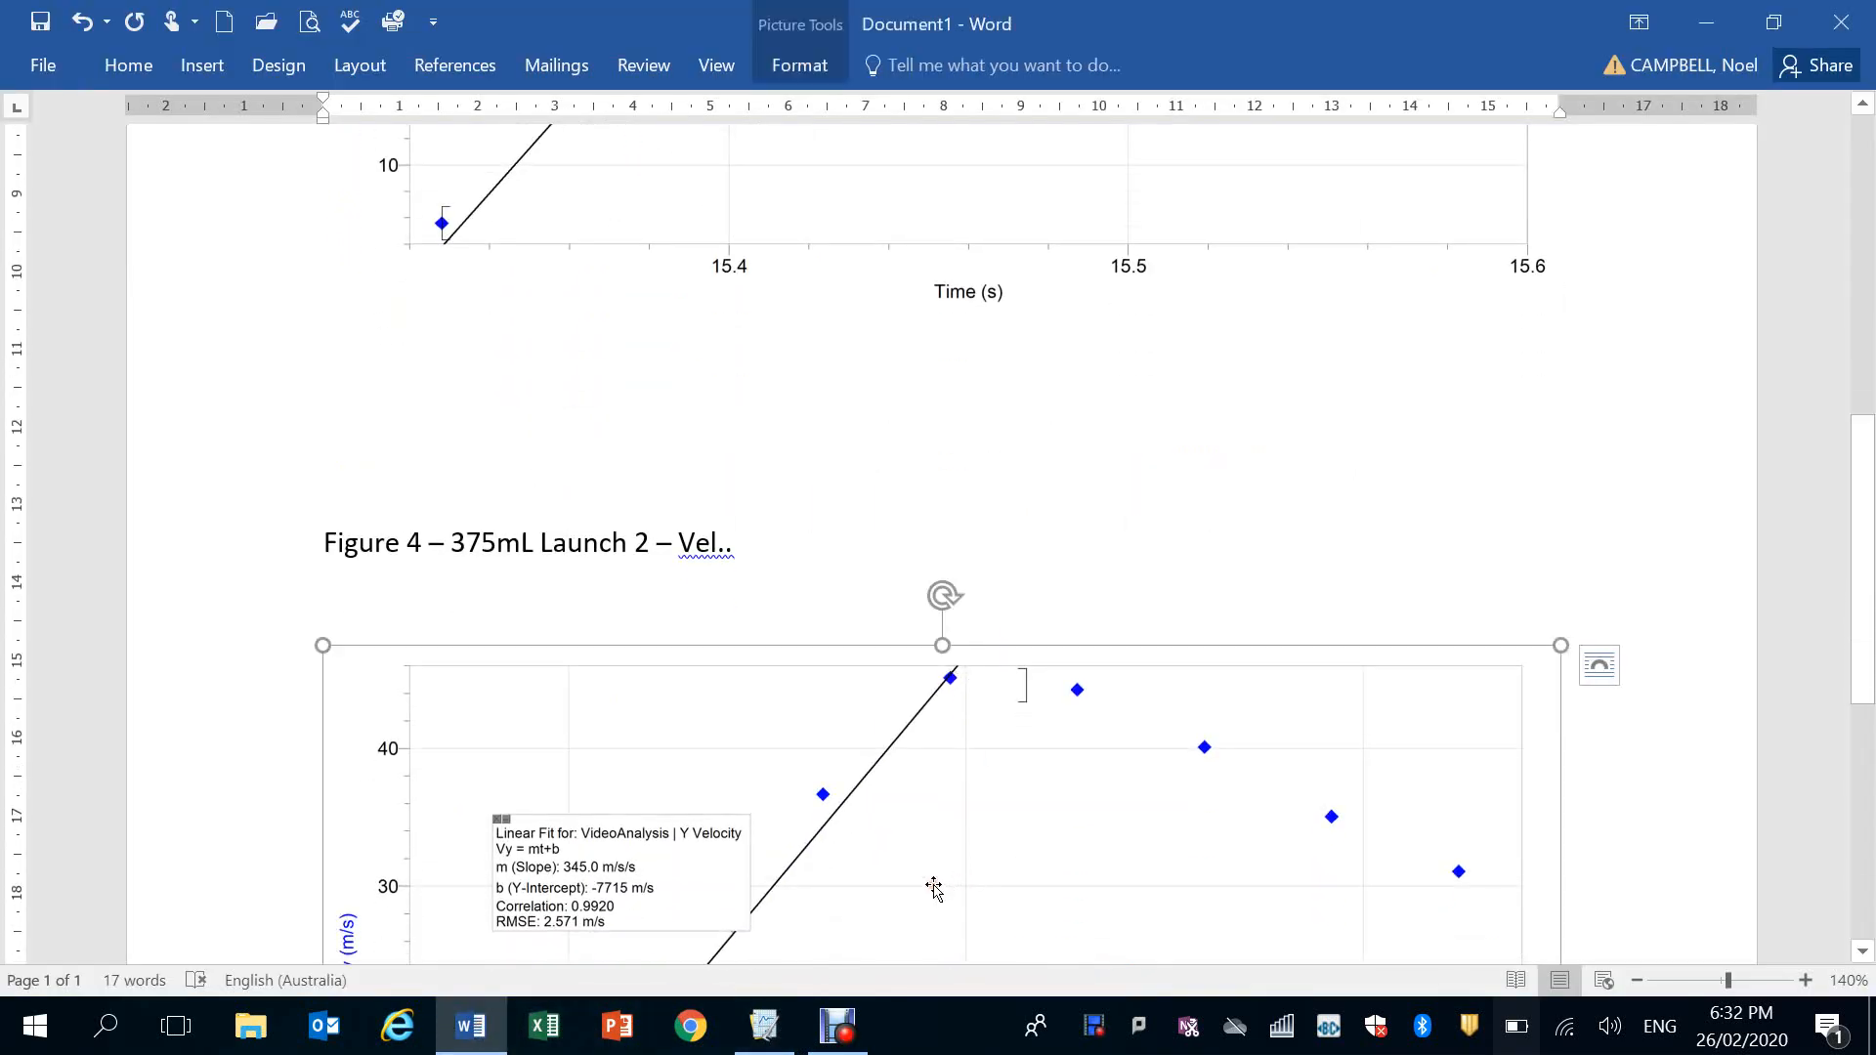
{"action": "key", "text": "Delete"}
{"action": "right_click", "coordinate": [457, 652]}
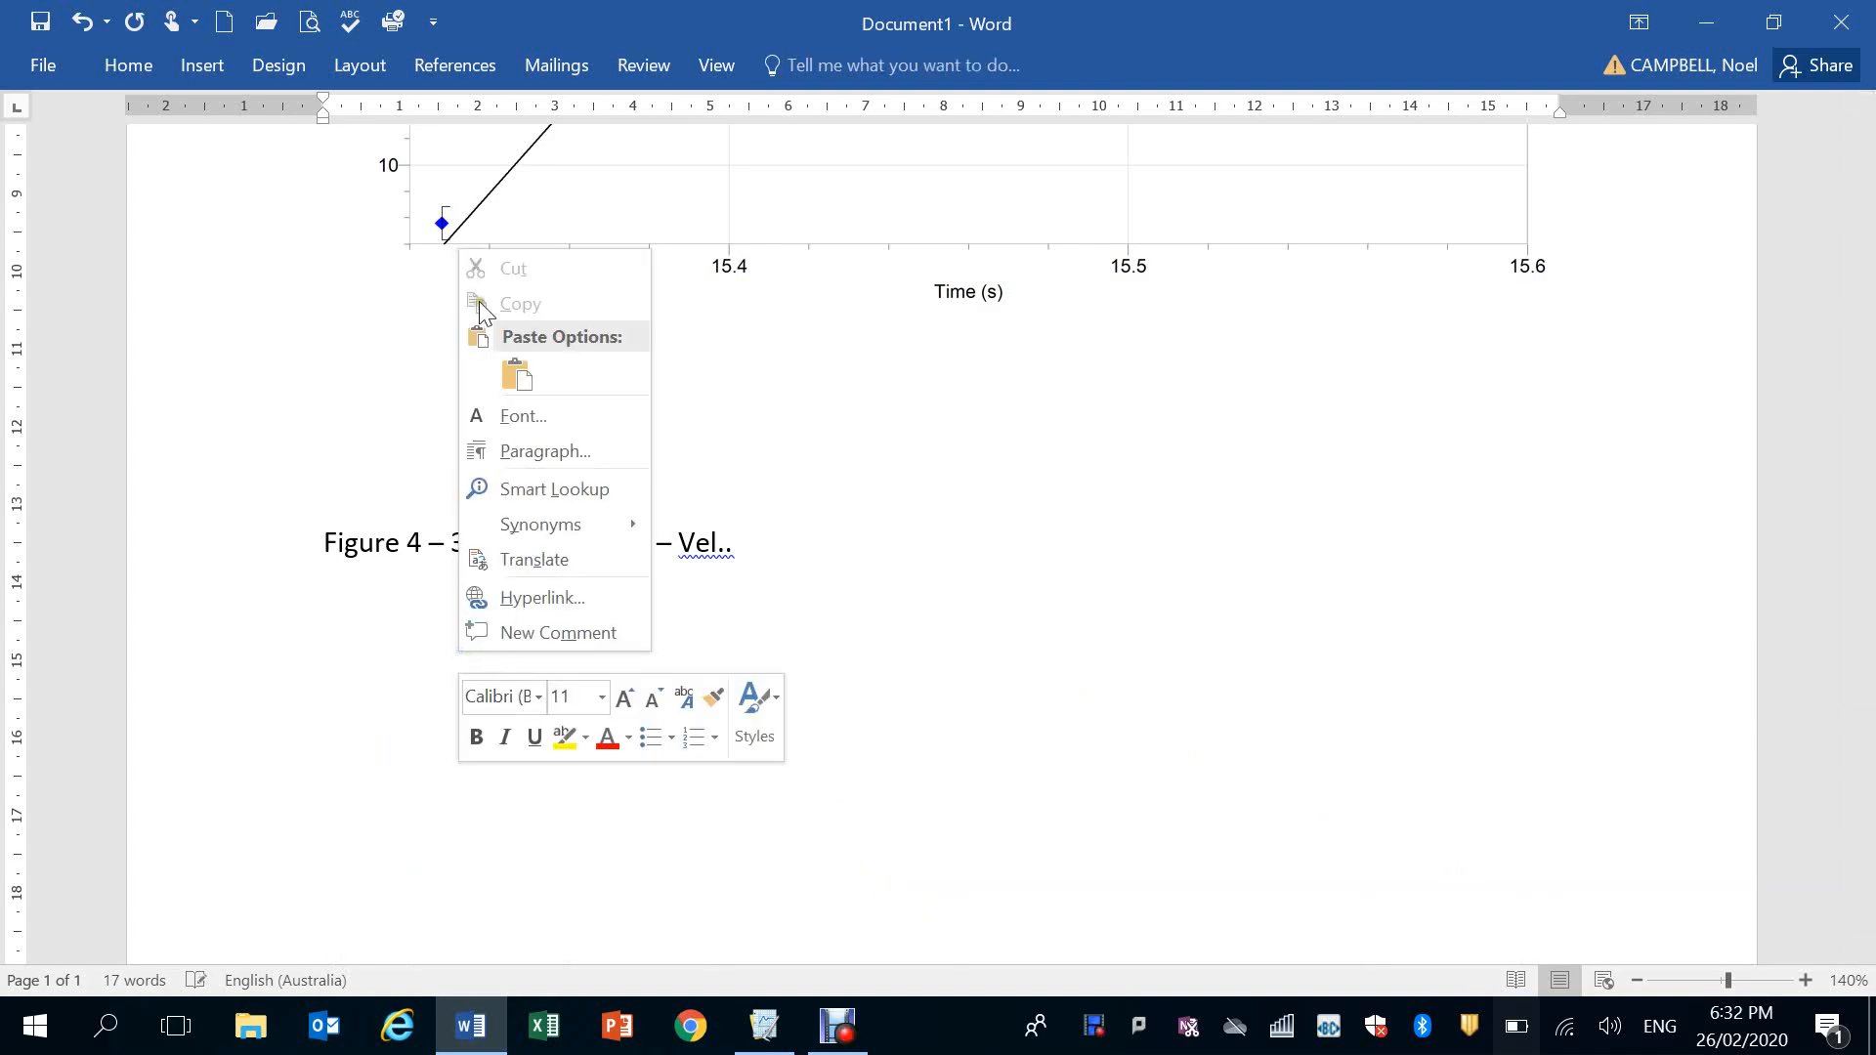
{"action": "left_click", "coordinate": [534, 387]}
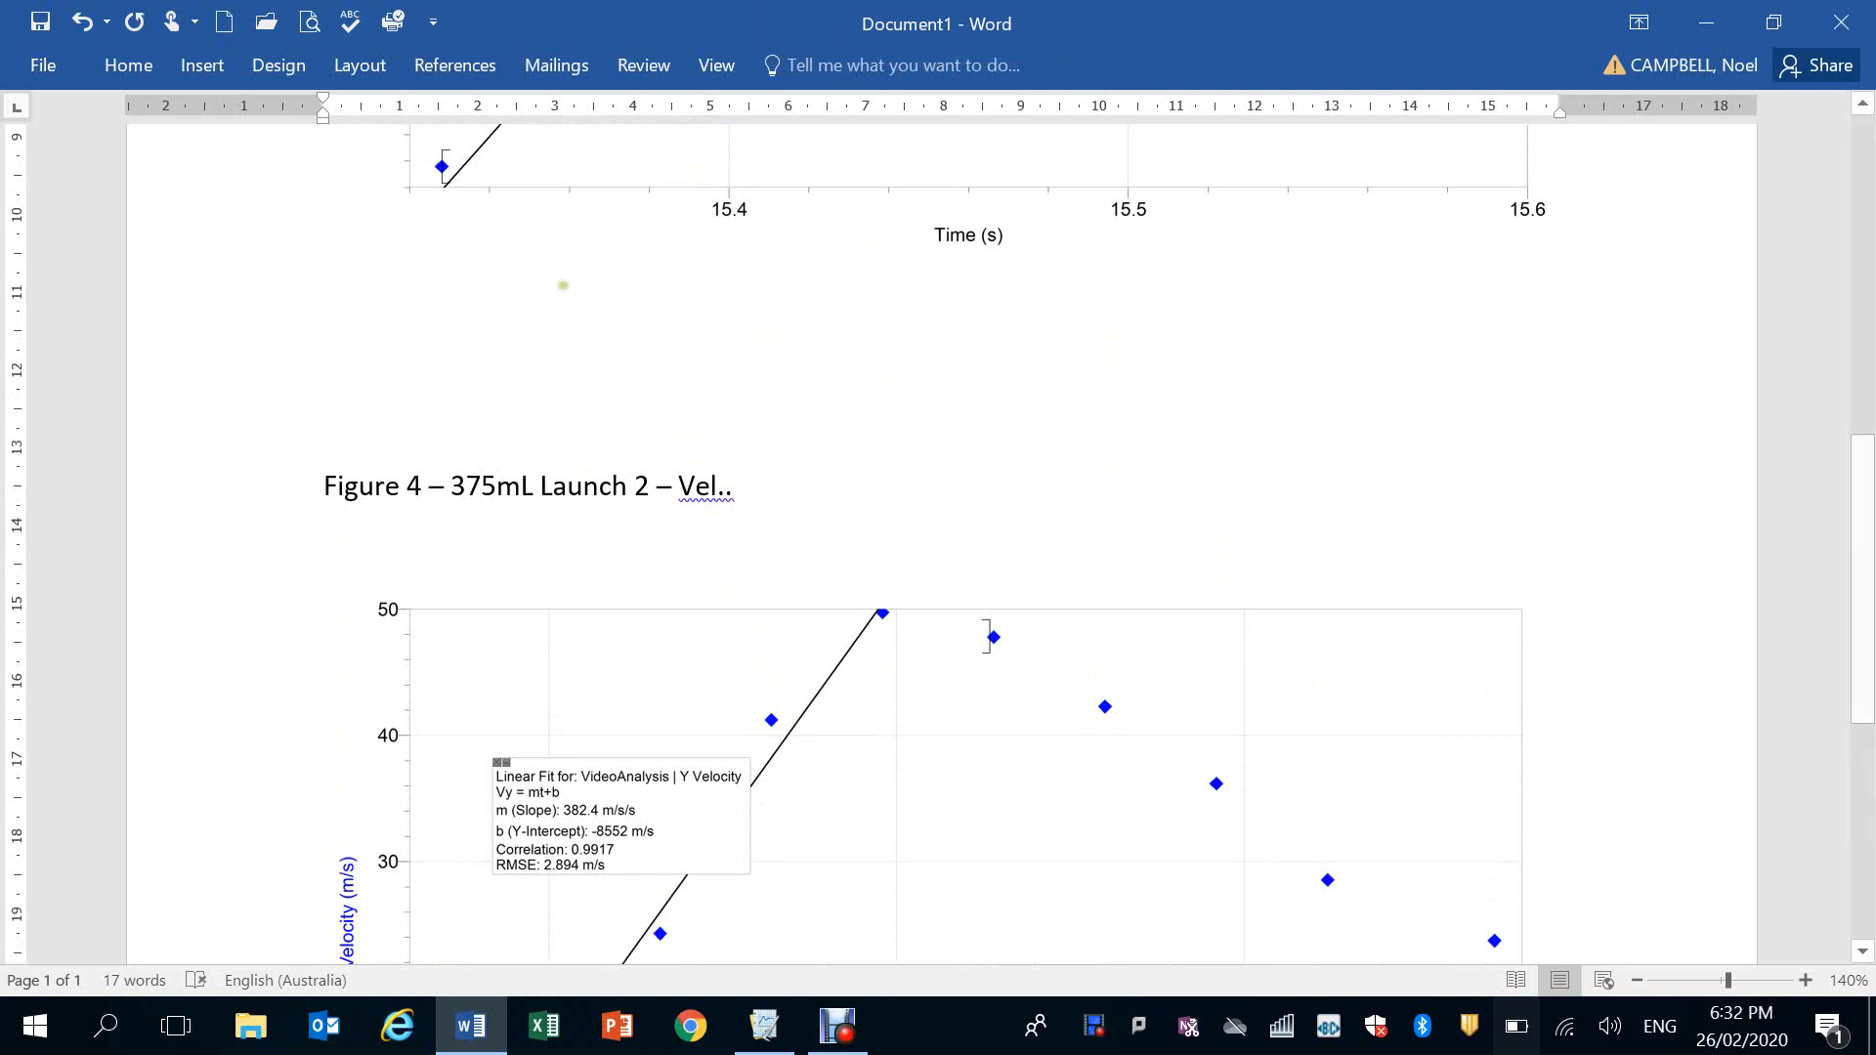
Complete the Figure 4 caption with "Velocity versus Time Graph and Acceleration Analysis" and append the value 35 after a dash
{"action": "left_click", "coordinate": [772, 487]}
{"action": "key", "text": "BackSpace"}
{"action": "key", "text": "BackSpace"}
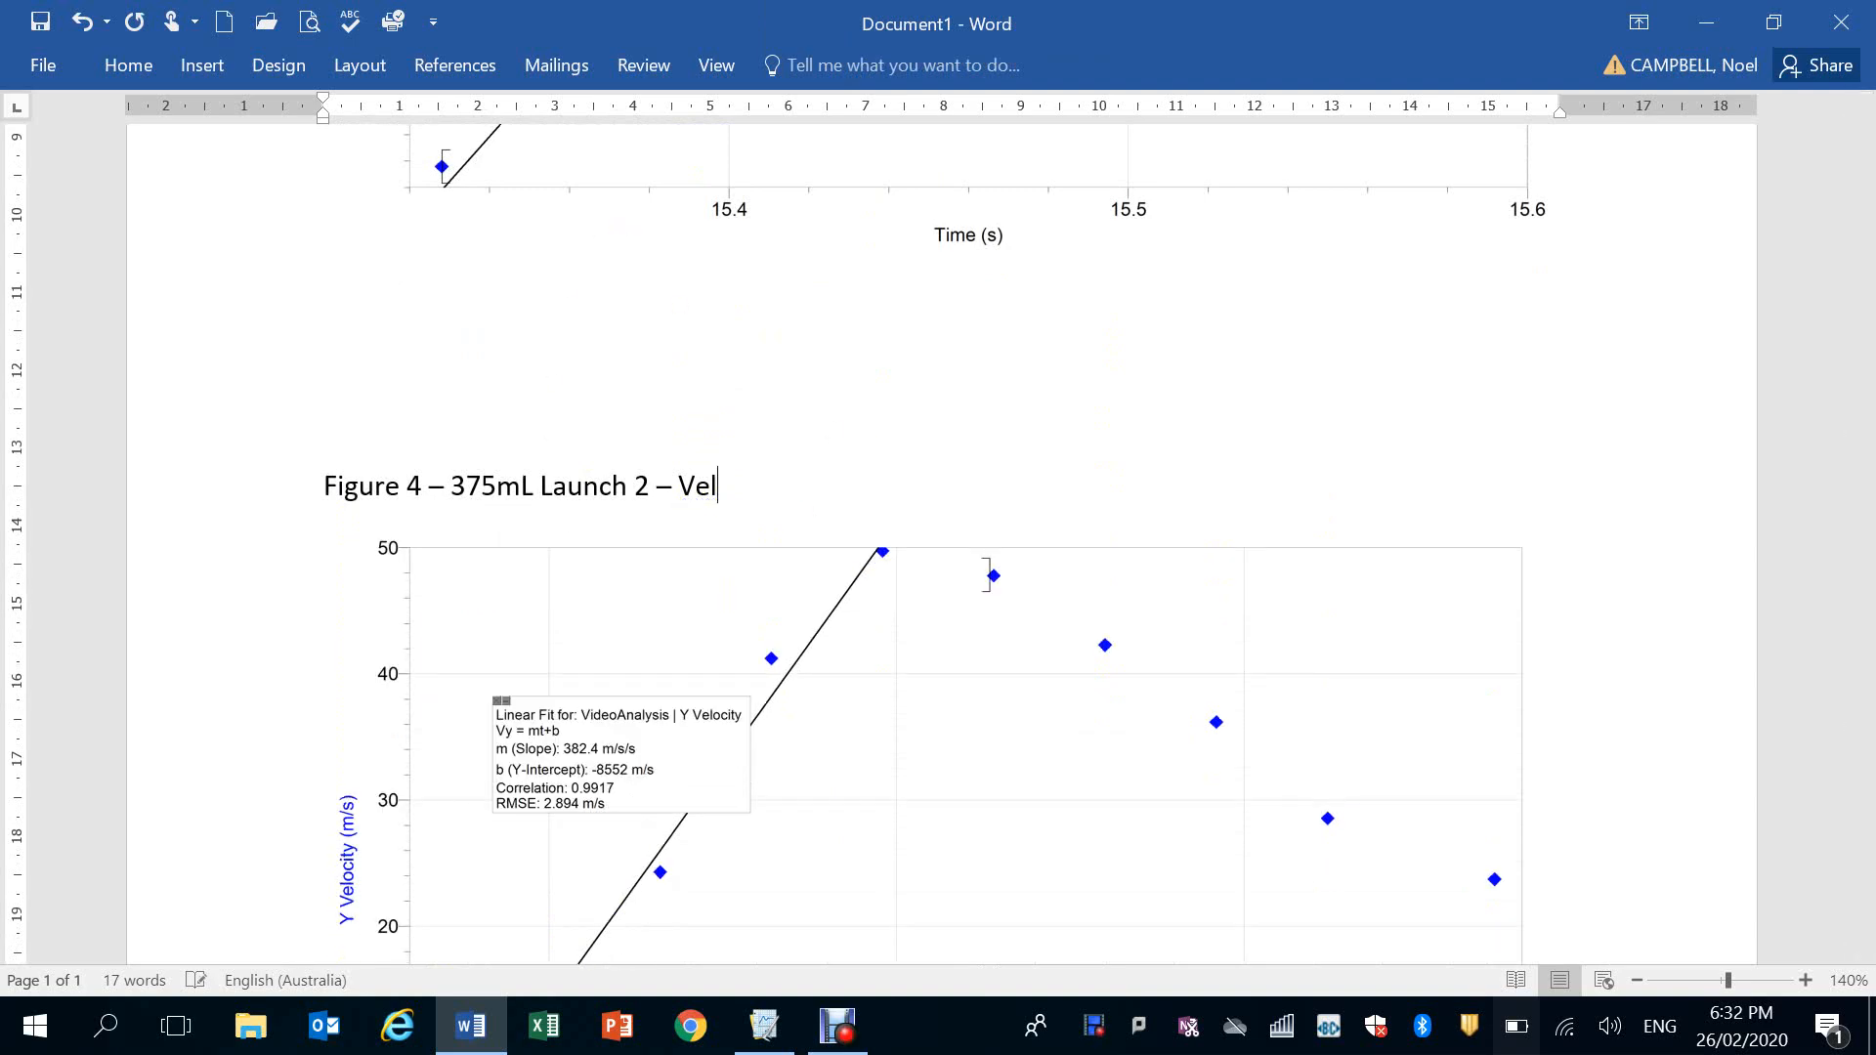
{"action": "scroll", "coordinate": [772, 489], "scroll_direction": "up", "scroll_amount": 7}
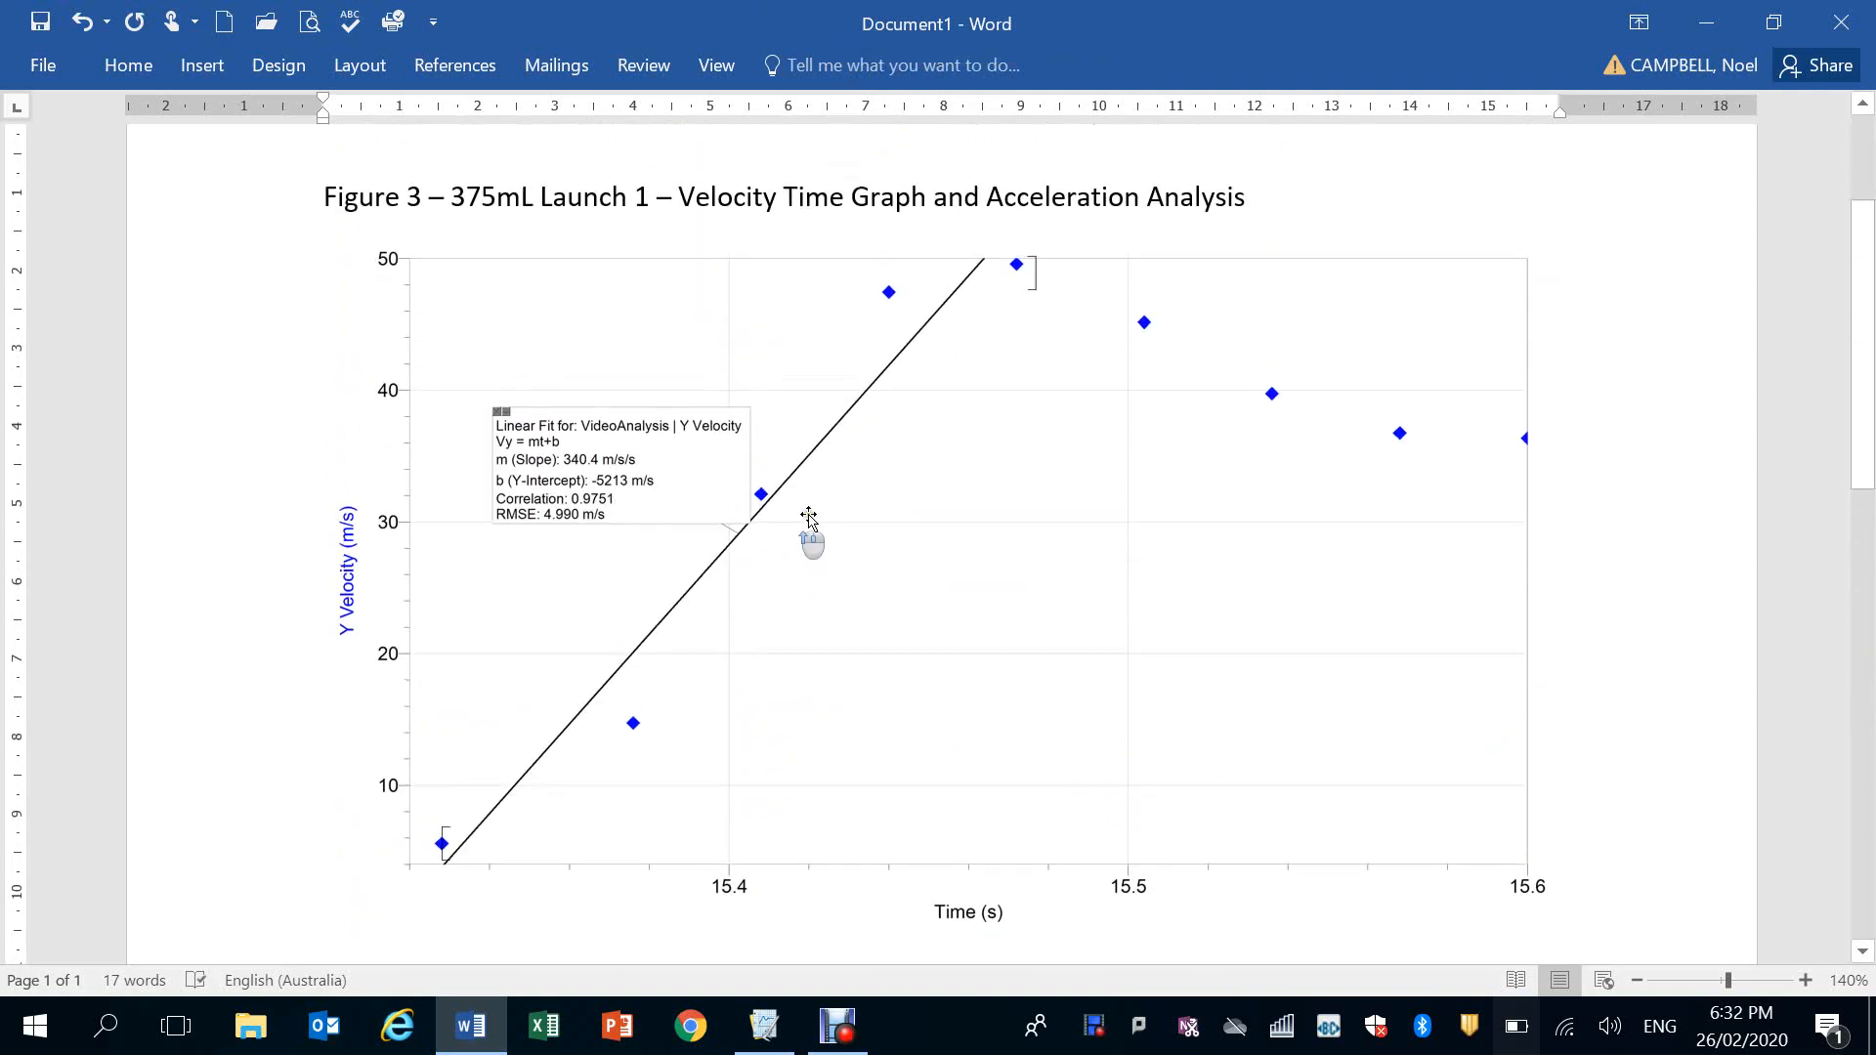
{"action": "scroll", "coordinate": [1332, 577], "scroll_direction": "down", "scroll_amount": 4}
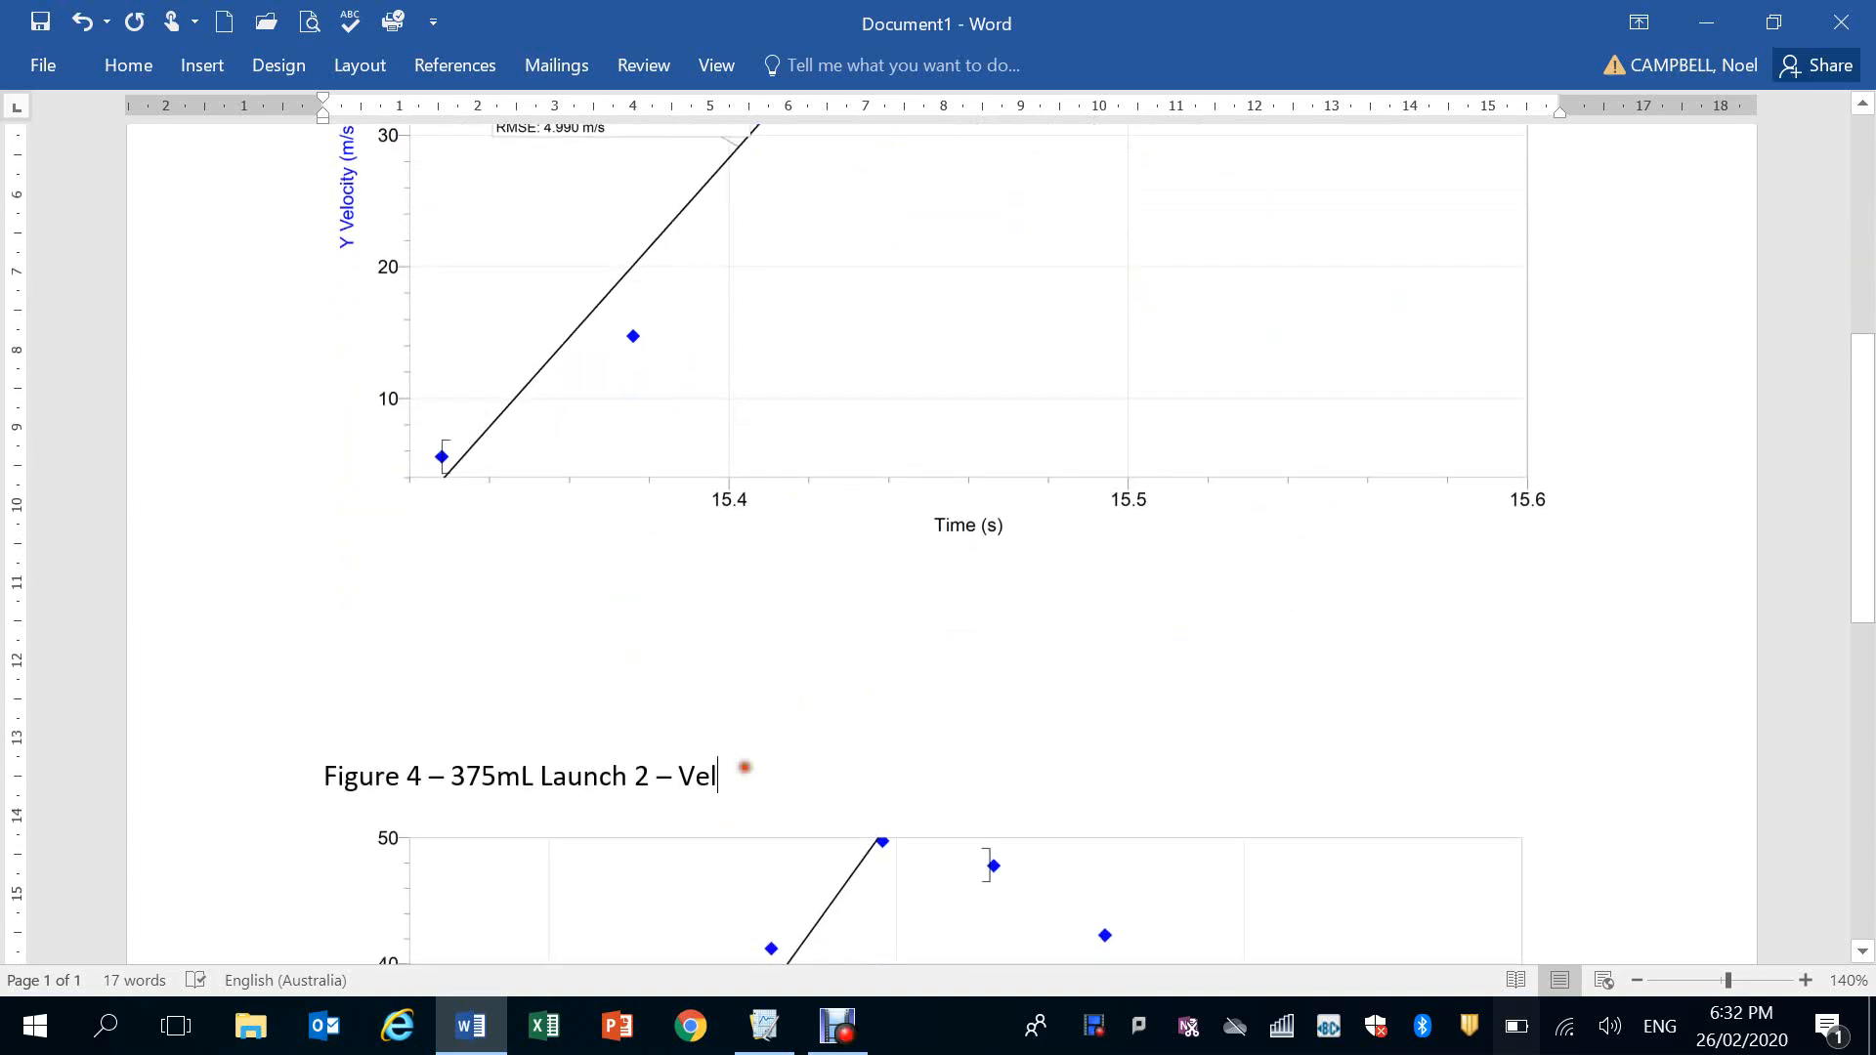
{"action": "type", "text": "ocity v"}
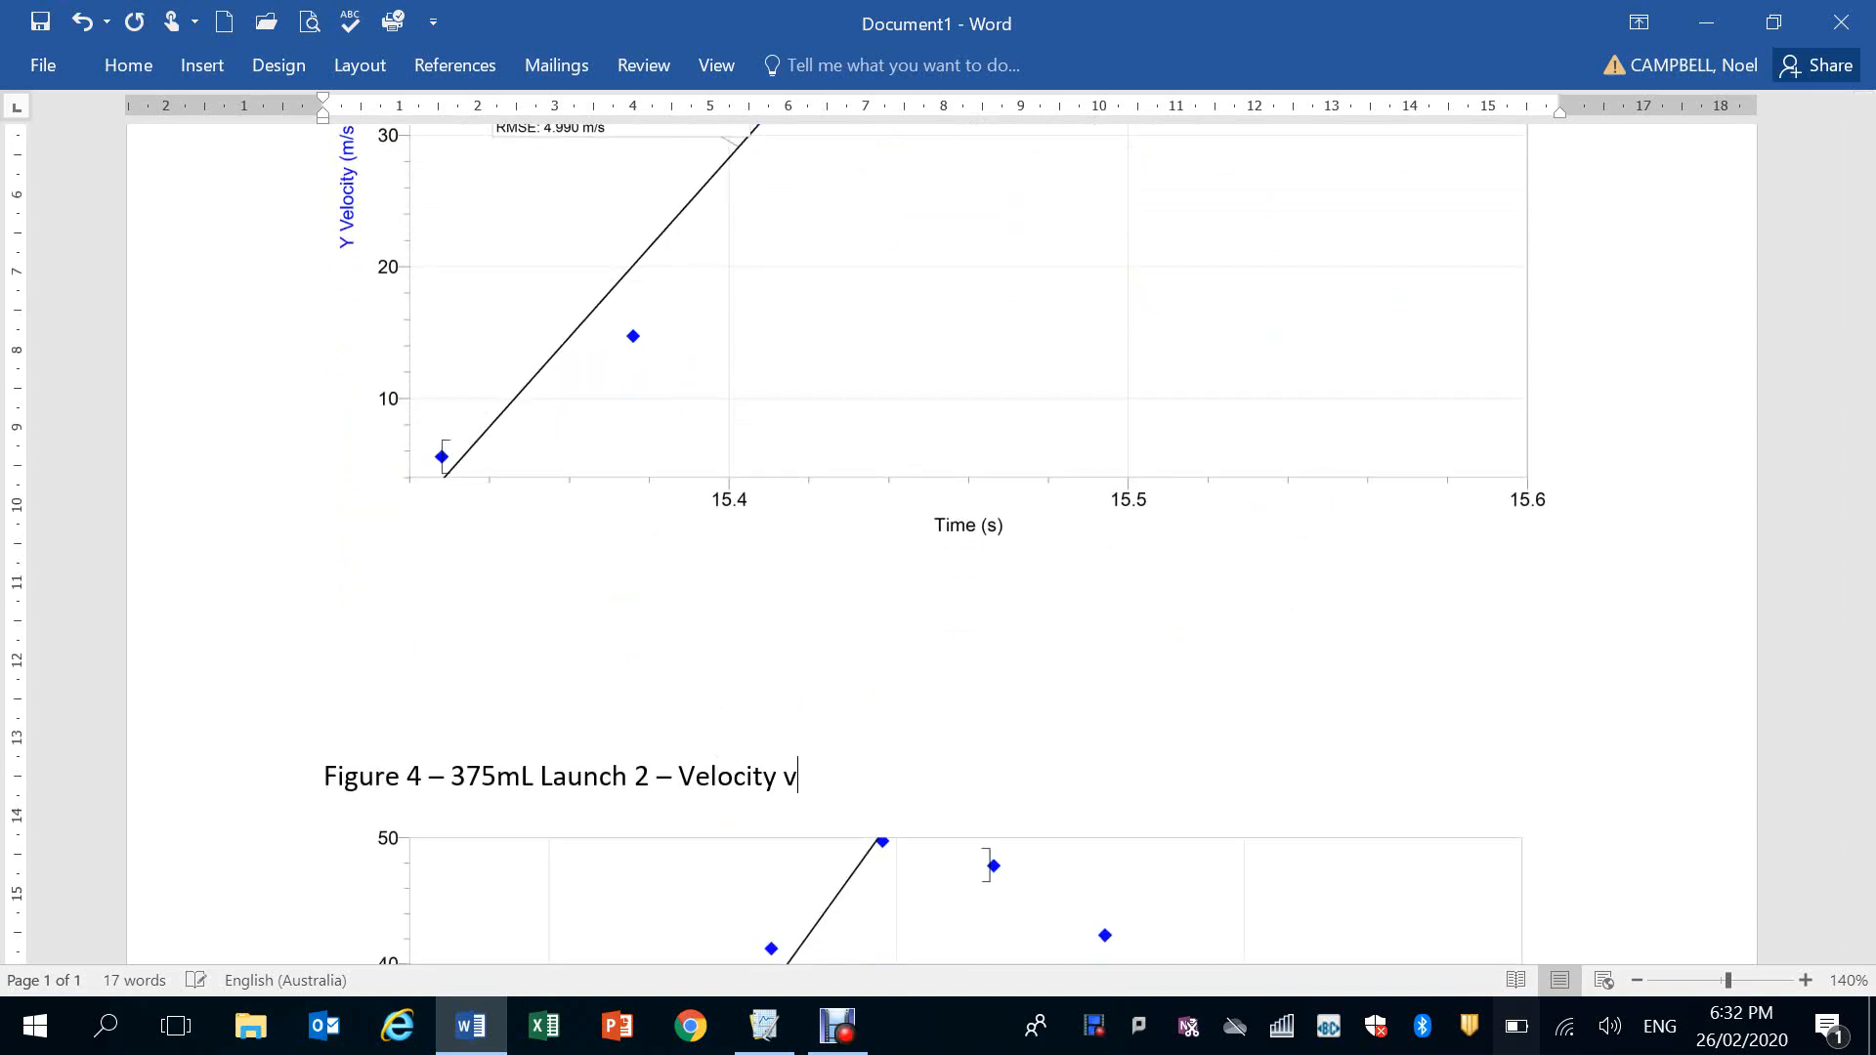
{"action": "type", "text": "ersus Time"}
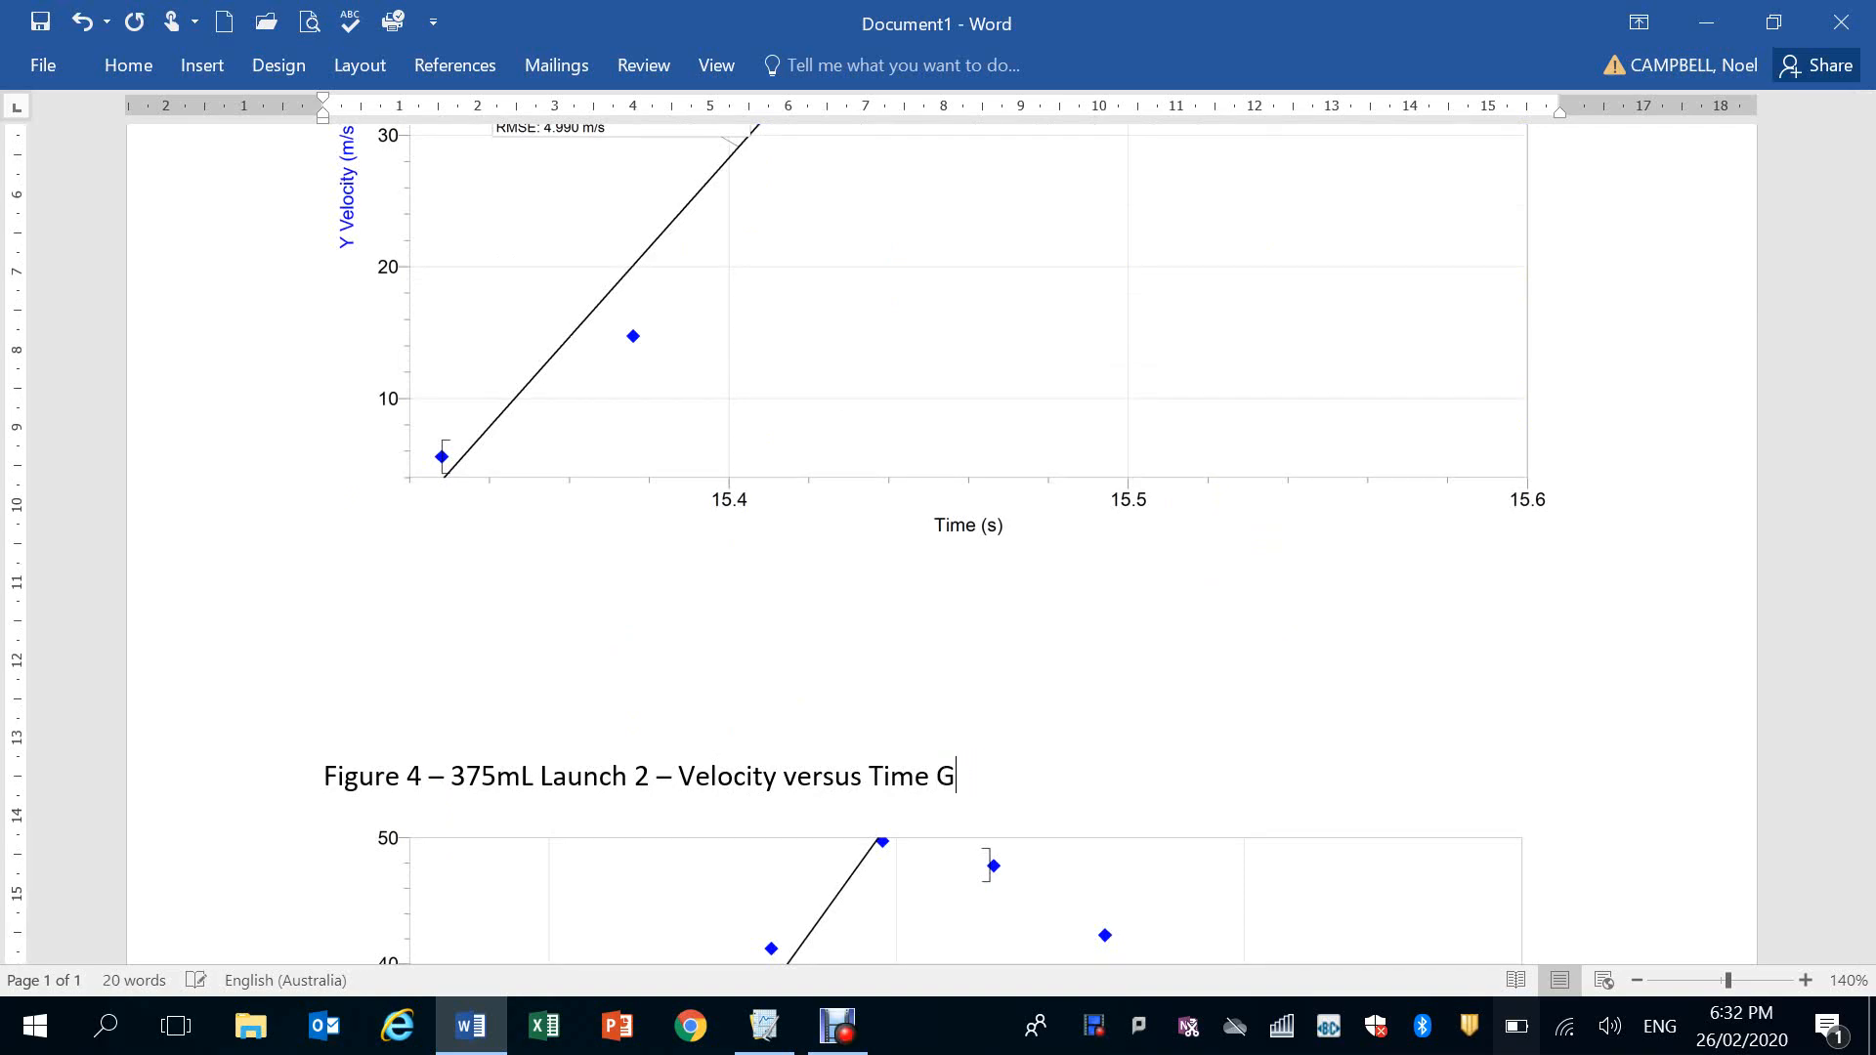
{"action": "type", "text": "Graph and Acceleration Analysis"}
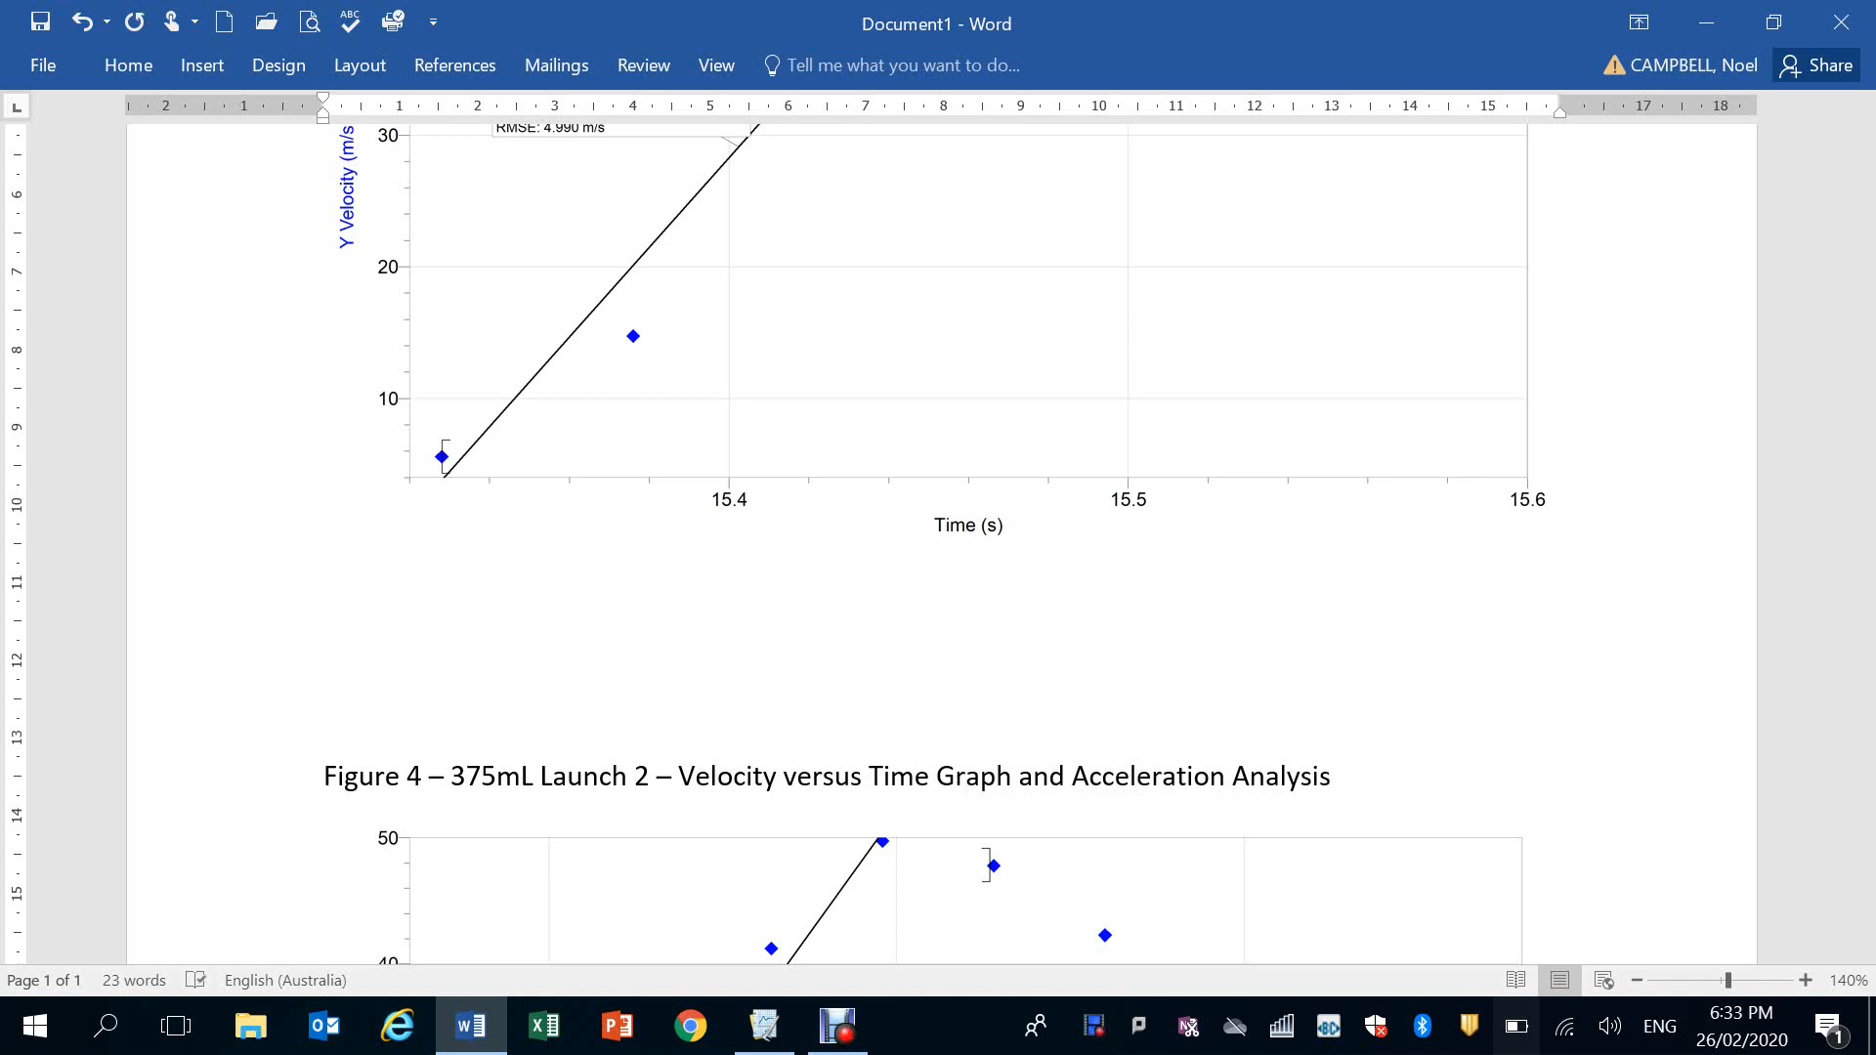
{"action": "type", "text": "- 35 PSI"}
Append a dash and the value 35 to the Figure 3 caption after "Acceleration Analysis"
{"action": "scroll", "coordinate": [1277, 544], "scroll_direction": "up", "scroll_amount": 10}
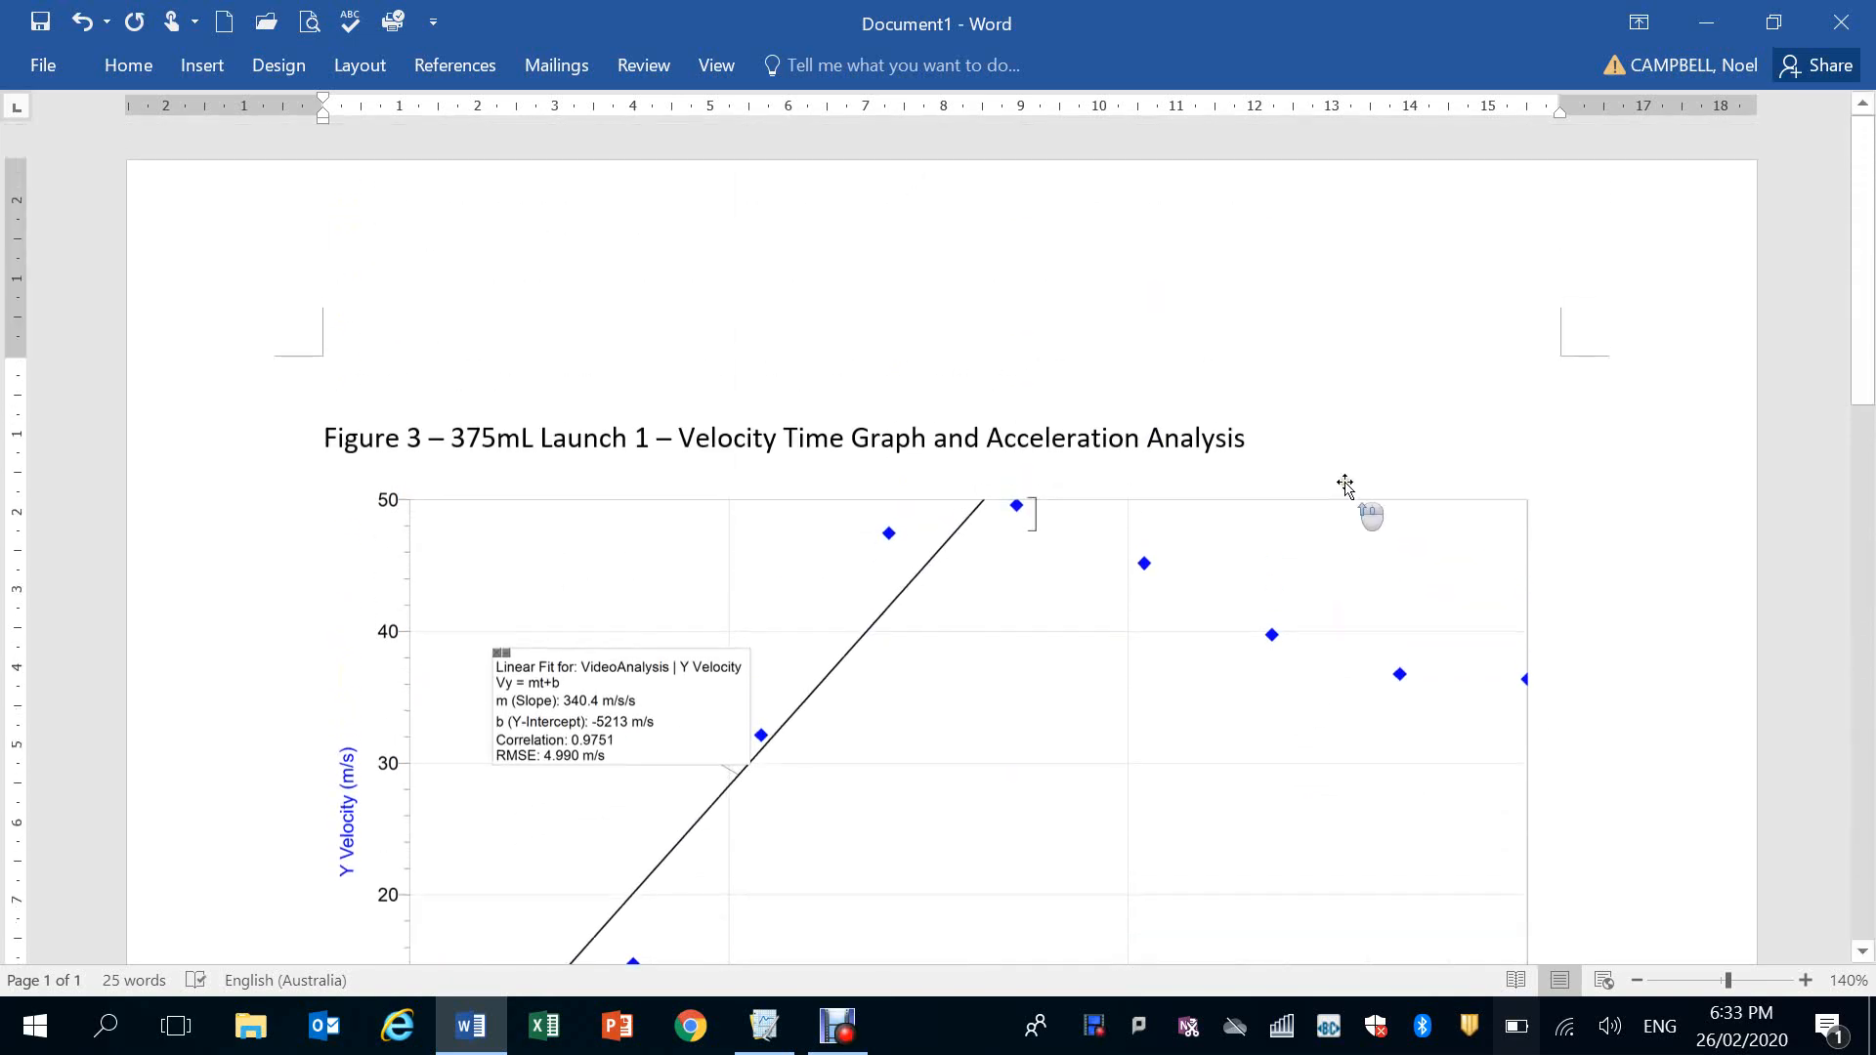
{"action": "left_click", "coordinate": [1324, 436]}
{"action": "type", "text": "- 35"}
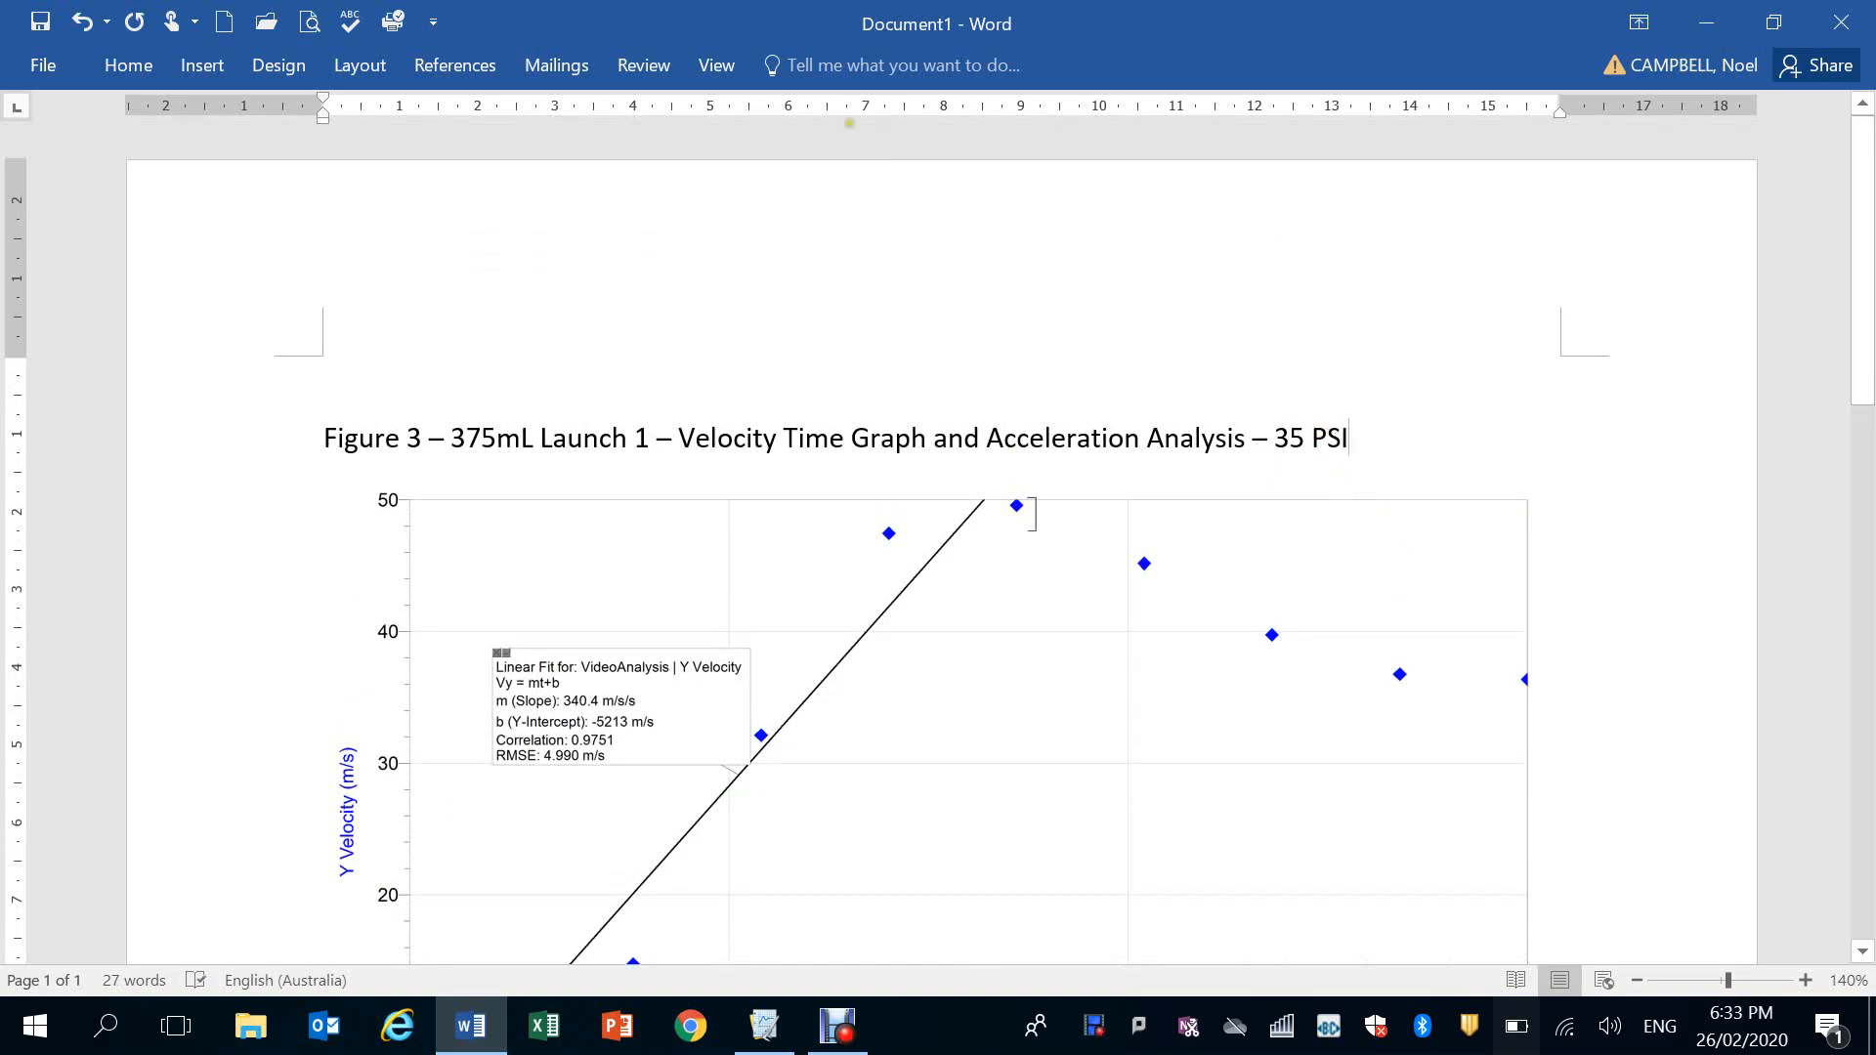
{"action": "scroll", "coordinate": [752, 635], "scroll_direction": "down", "scroll_amount": 4}
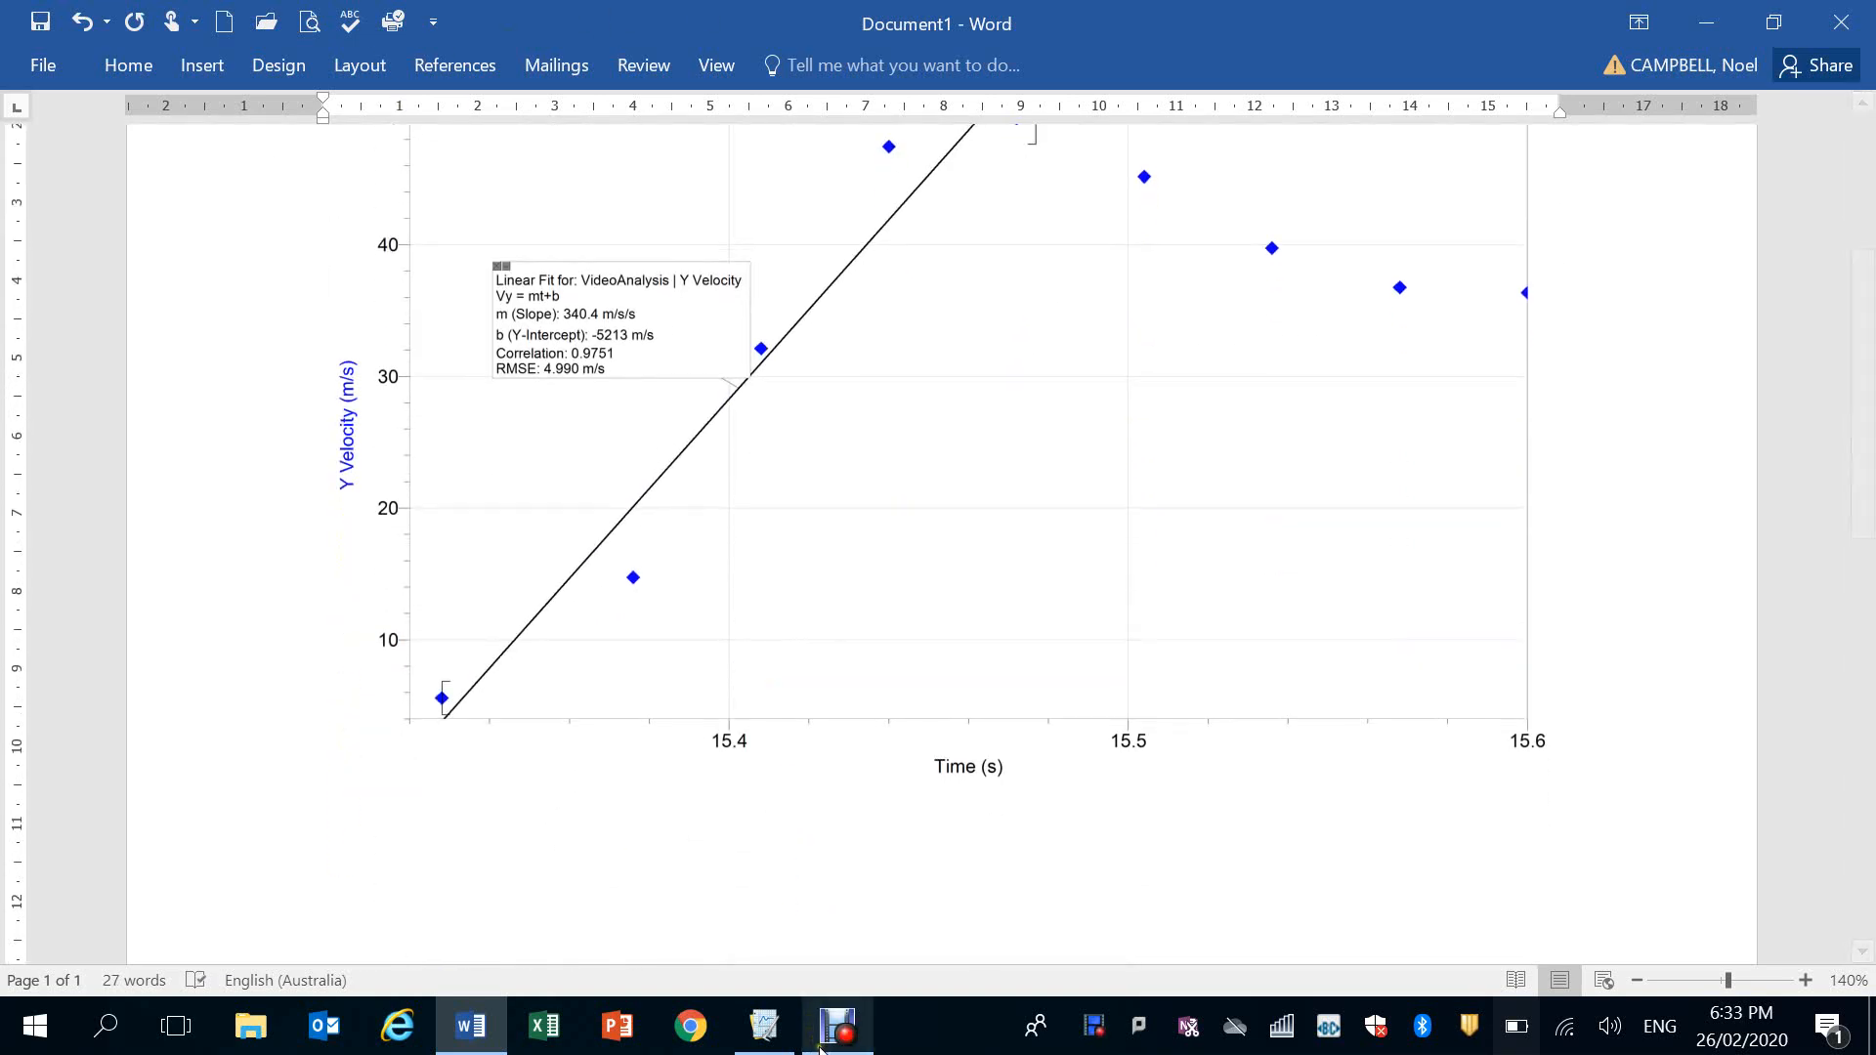
{"action": "left_click", "coordinate": [782, 1044]}
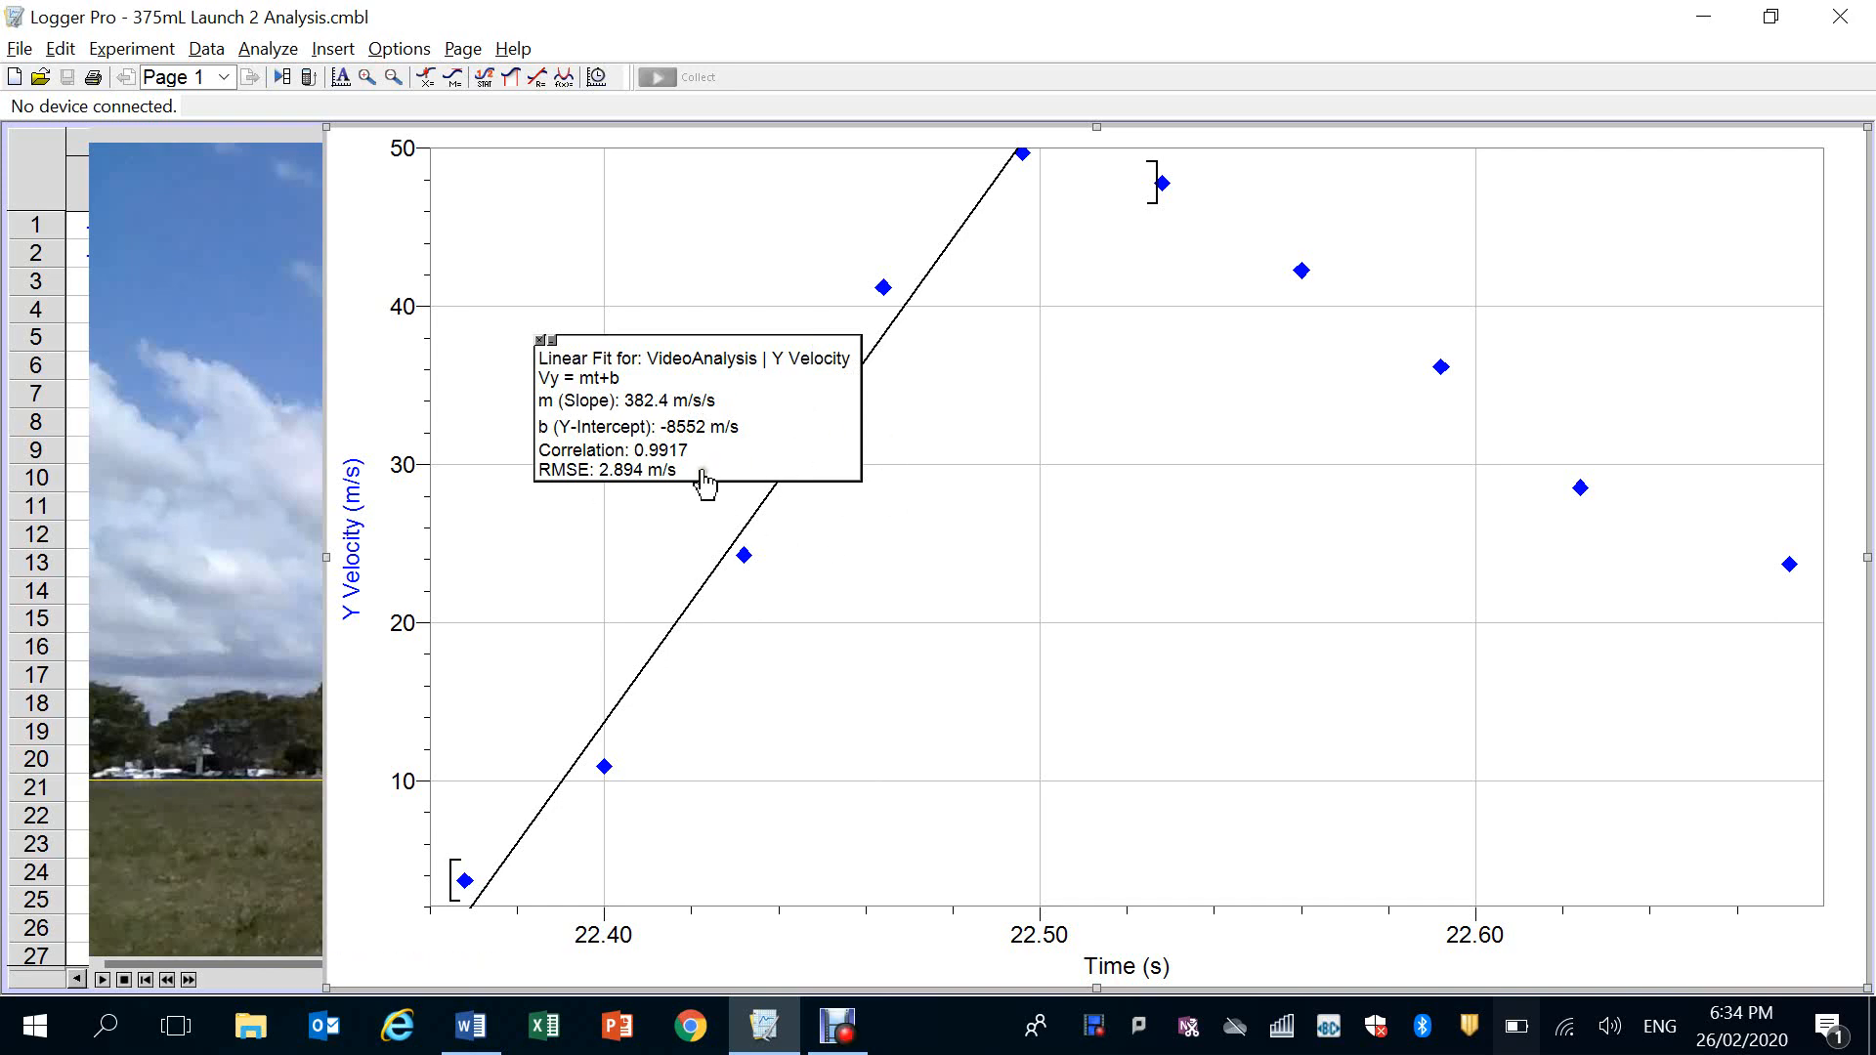
{"action": "left_click", "coordinate": [846, 1034]}
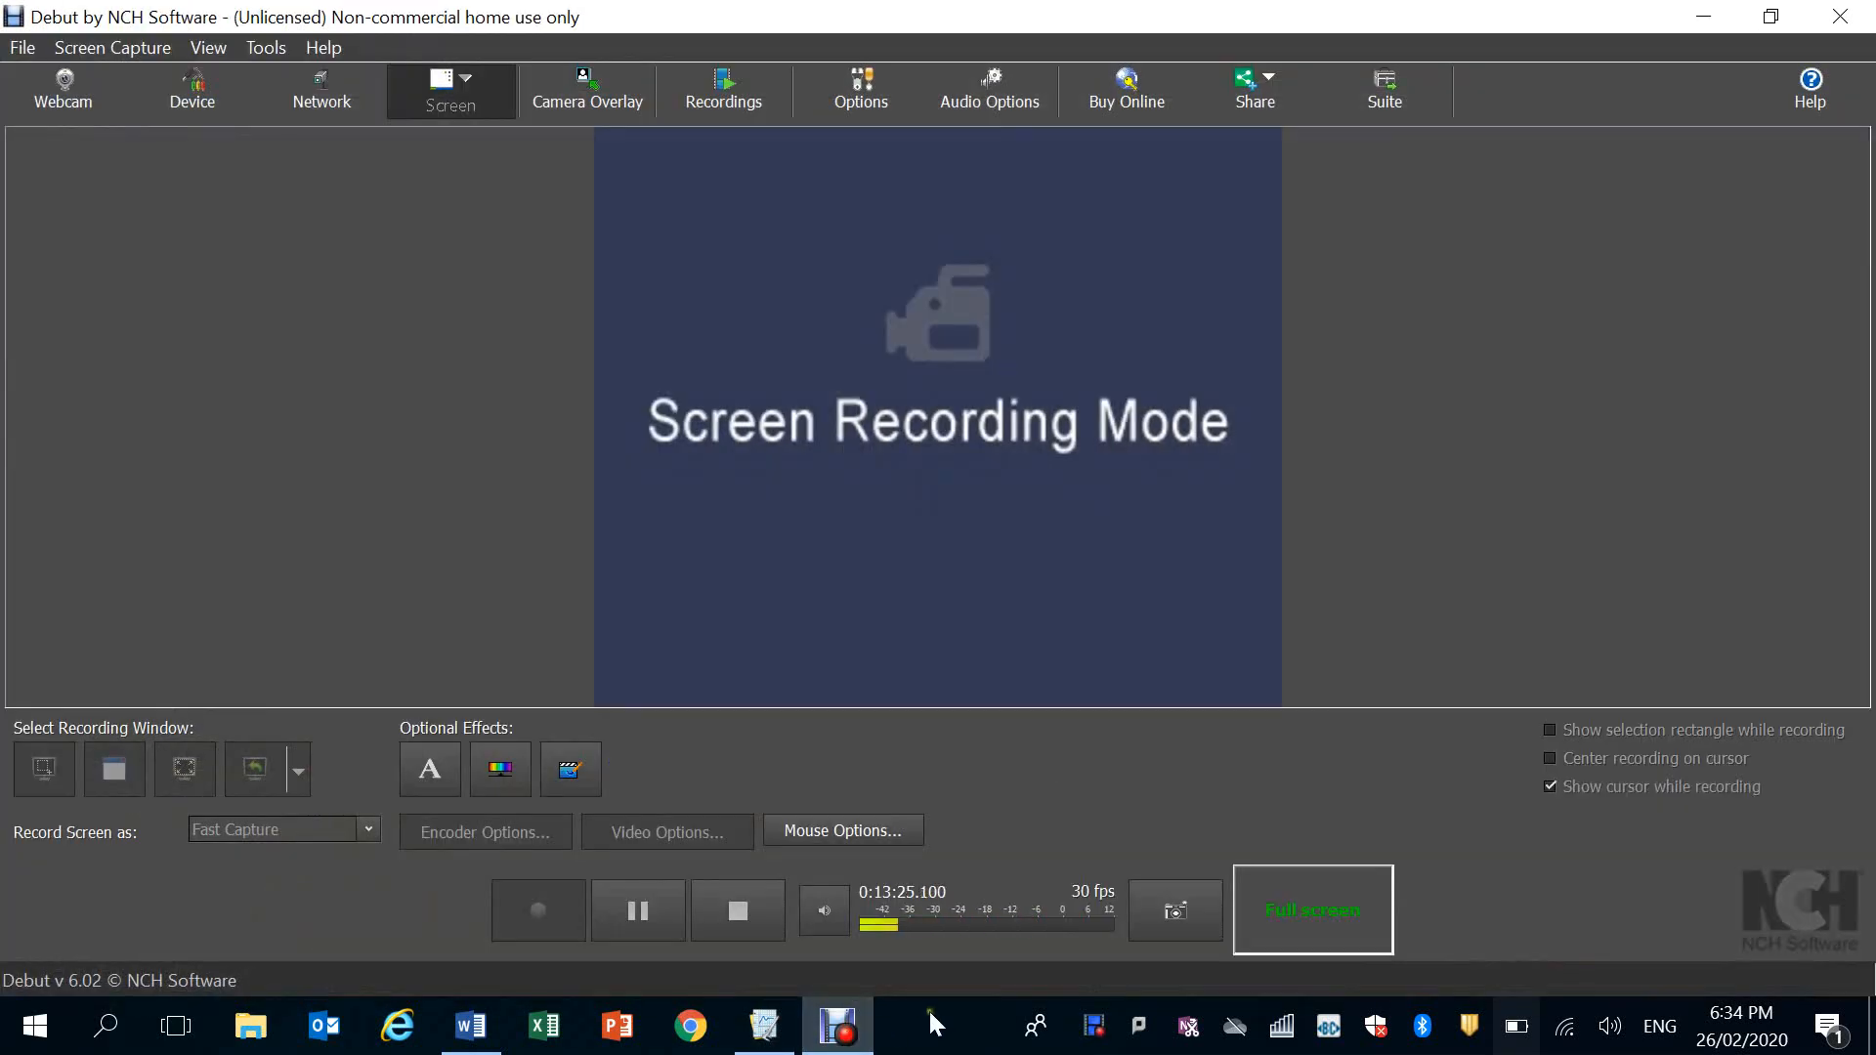